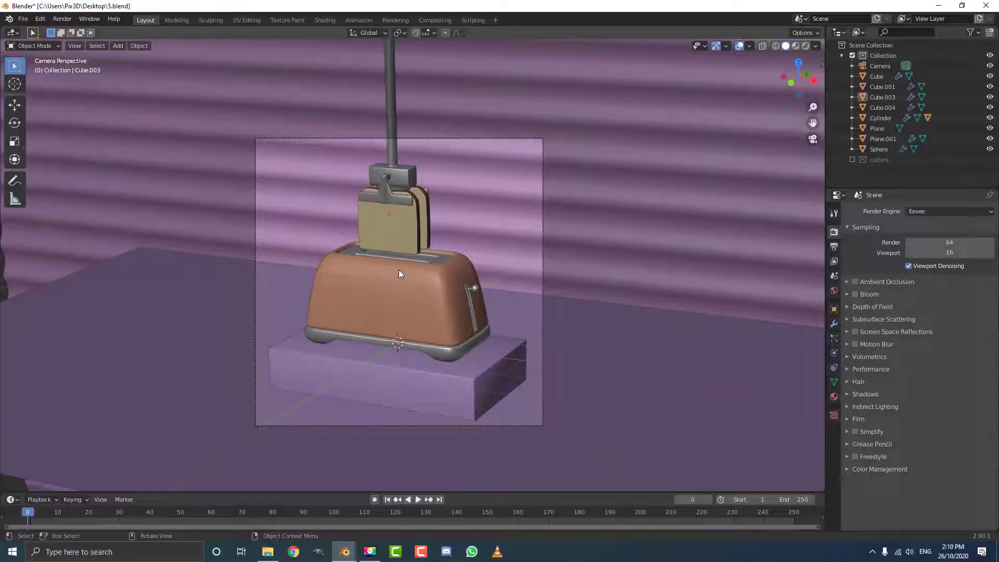
scroll(399, 269, "up", 3)
scroll(461, 217, "down", 2)
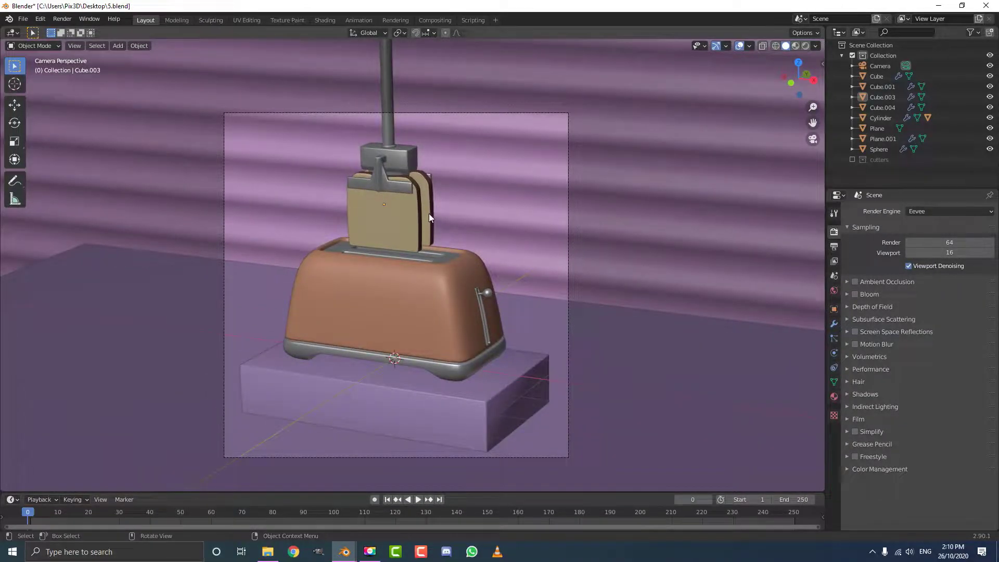
scroll(432, 201, "up", 2)
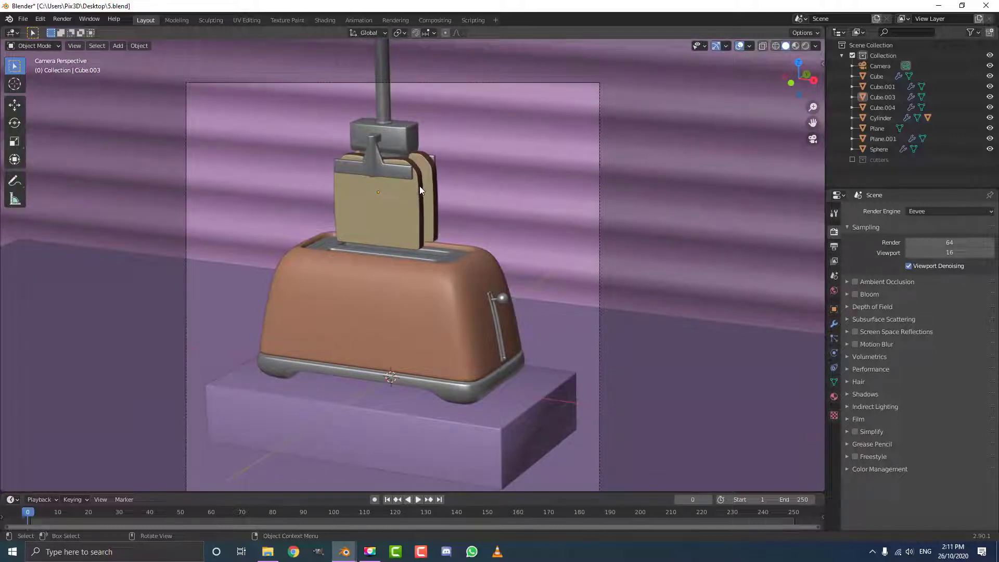
scroll(421, 204, "down", 1)
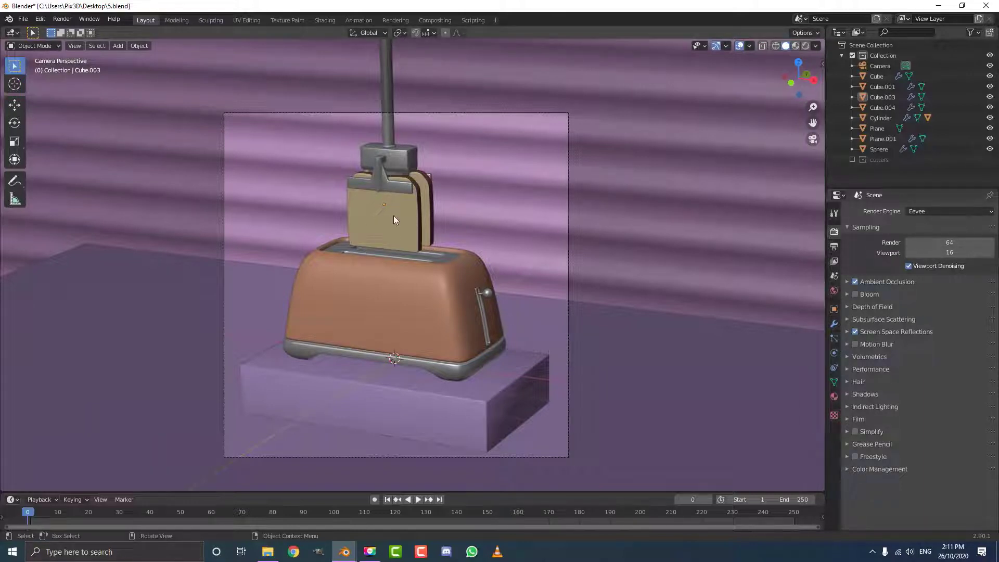
Open the bread slices' mesh for UV editing and select all of its geometry in front view
left_click(421, 214)
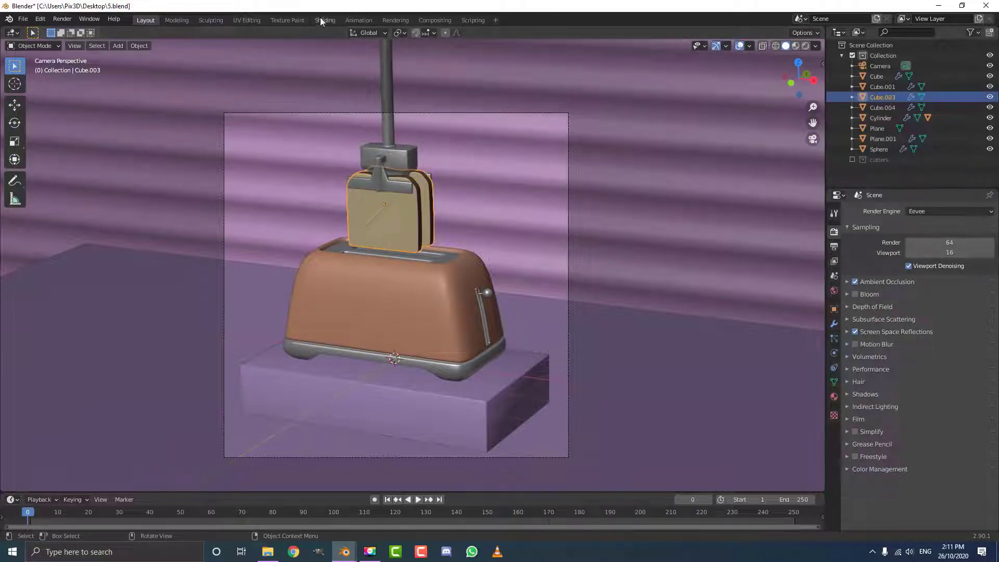
left_click(246, 20)
key("KP_1")
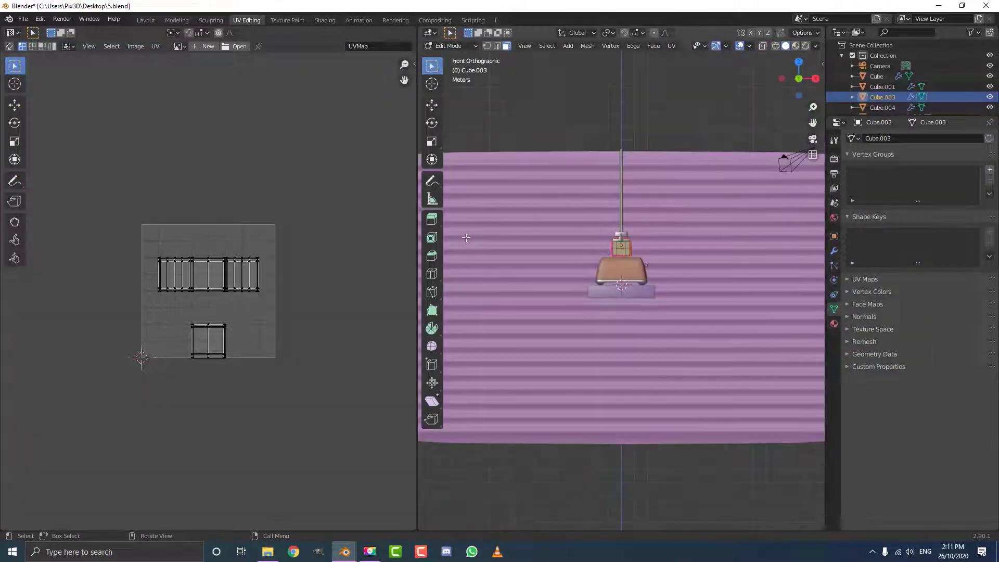
scroll(591, 245, "up", 7)
middle_click_drag(648, 180, 597, 276, "shift")
scroll(646, 301, "up", 4)
key("a")
key("KP_1")
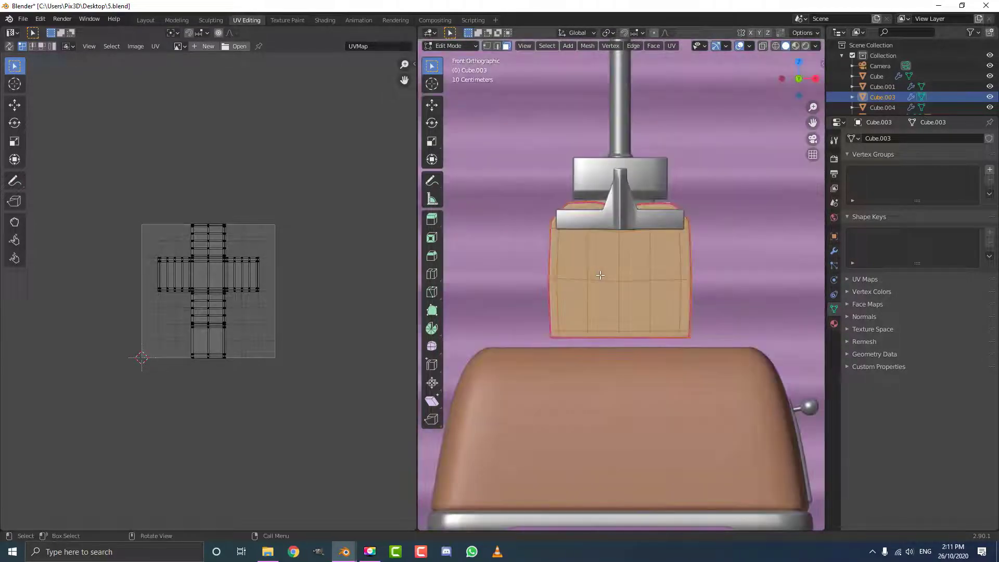
Unwrap the selected bread mesh with Project From View from the front
scroll(625, 241, "up", 3)
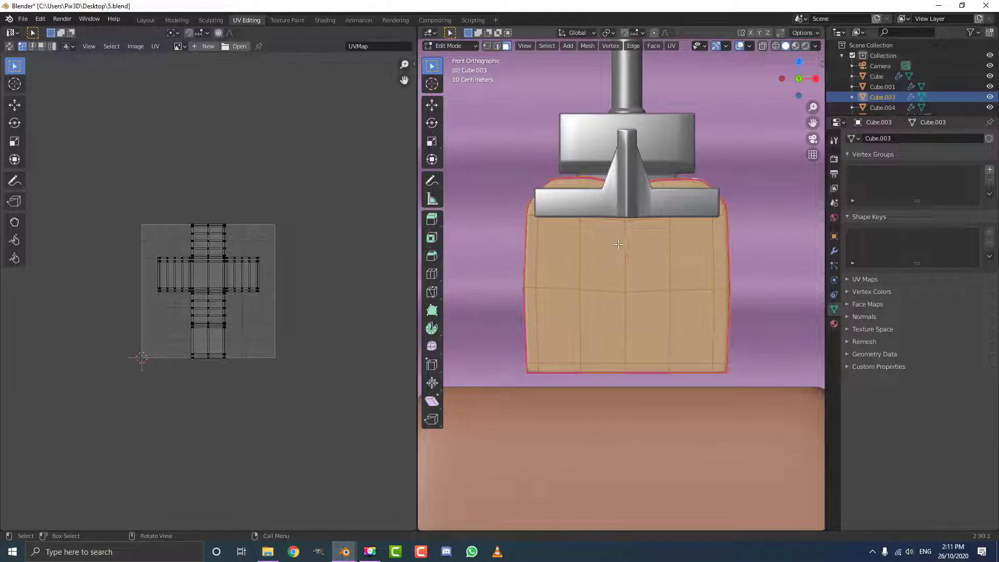
middle_click_drag(615, 242, 618, 241, "shift")
key("u")
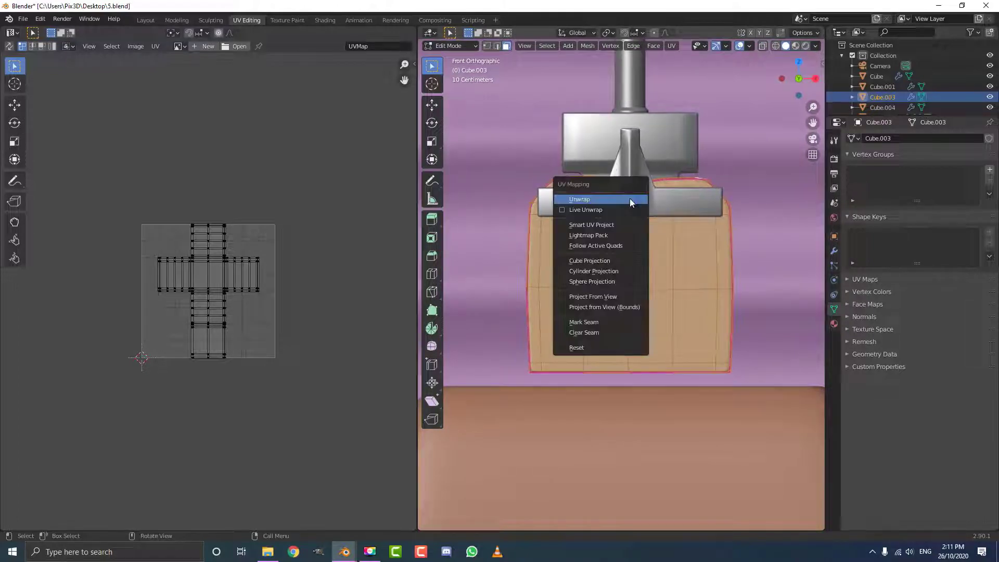
left_click(604, 295)
Scale up the whole bread UV layout and center it so it fills most of the UV square
scroll(285, 303, "up", 1)
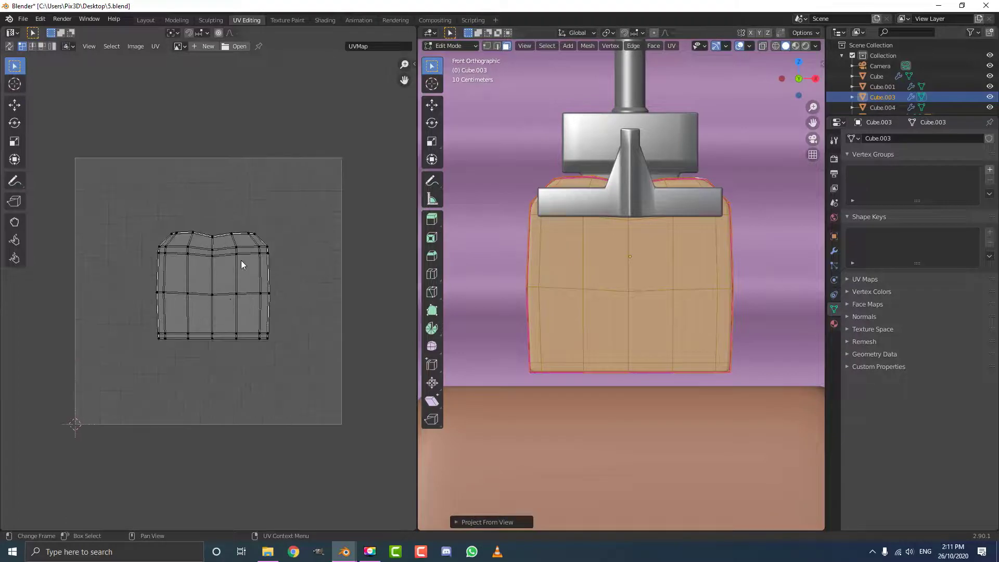
key("a")
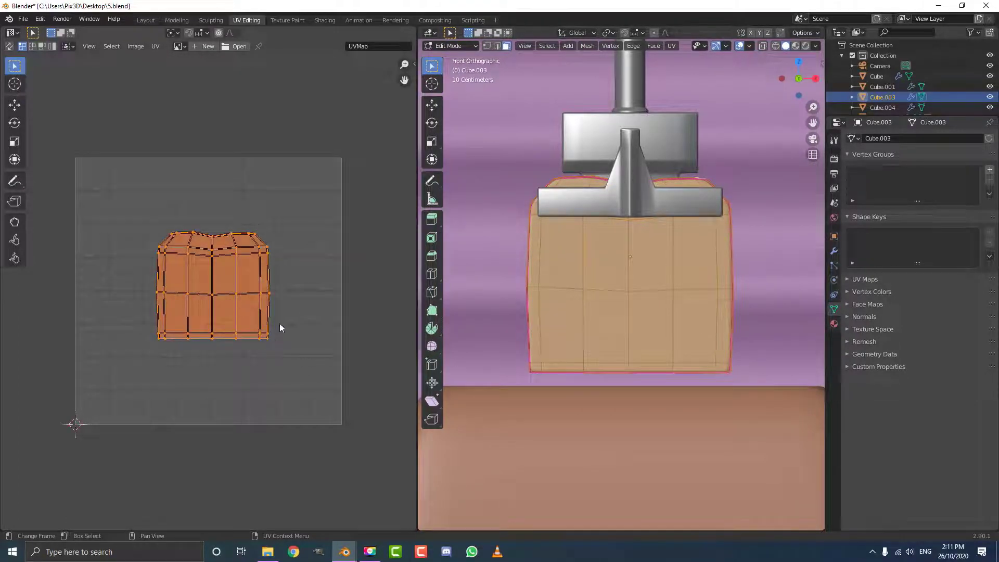
key("s")
left_click(309, 436)
key("g")
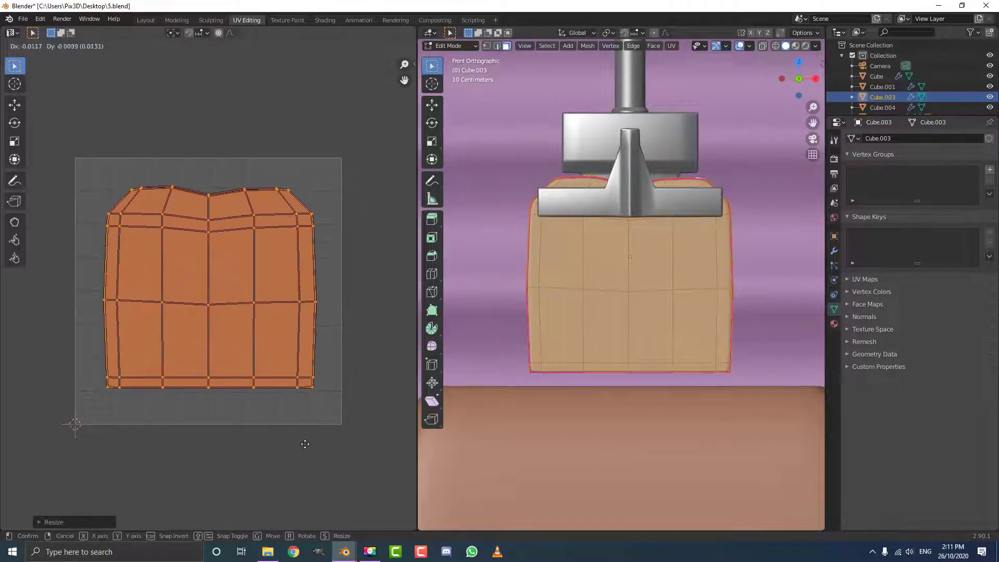
left_click(315, 401)
key("s")
left_click(318, 411)
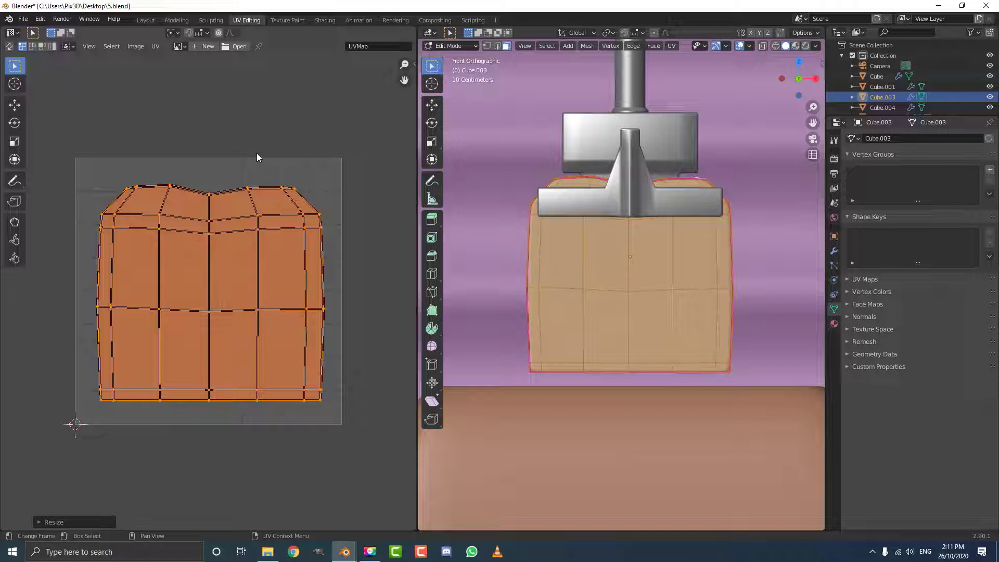
Load the image bread.jpg from the Desktop as the background behind the bread's UV layout
left_click(237, 46)
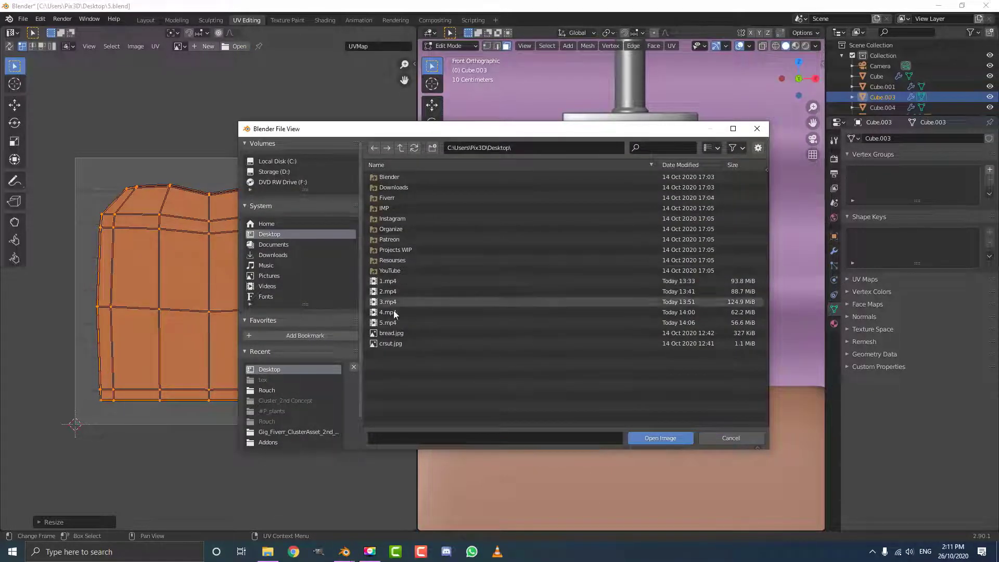
left_click(391, 332)
left_click(666, 436)
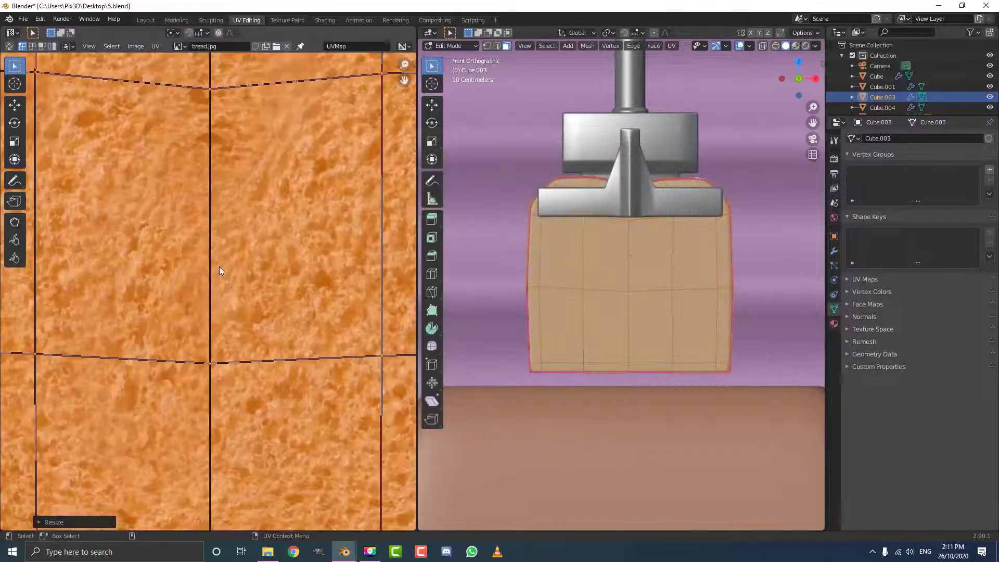
scroll(219, 267, "down", 6)
scroll(242, 270, "up", 2)
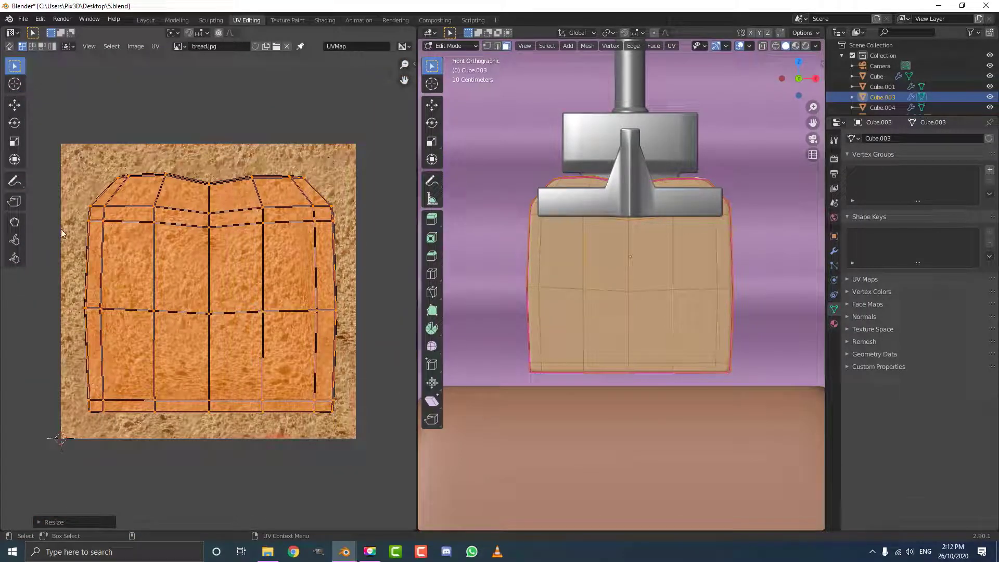
Shift the bread's UV layout slightly upward over the bread.jpg texture
scroll(208, 208, "up", 1, "shift")
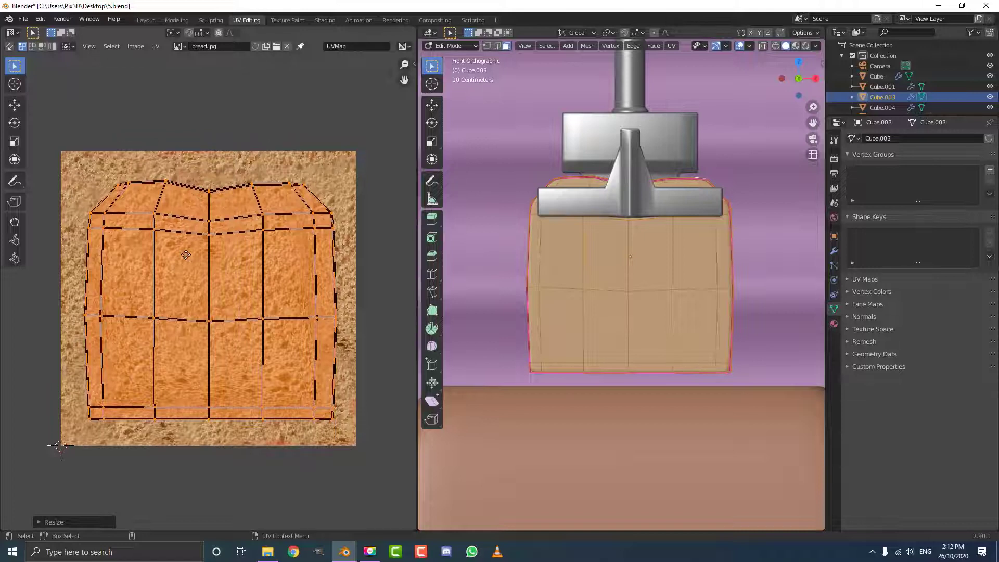
key("g")
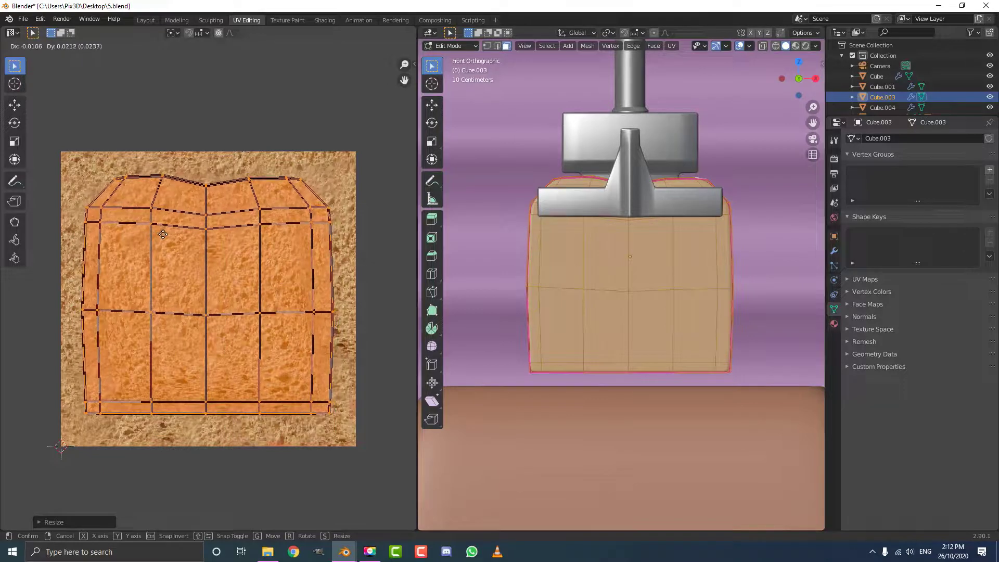
left_click(164, 241)
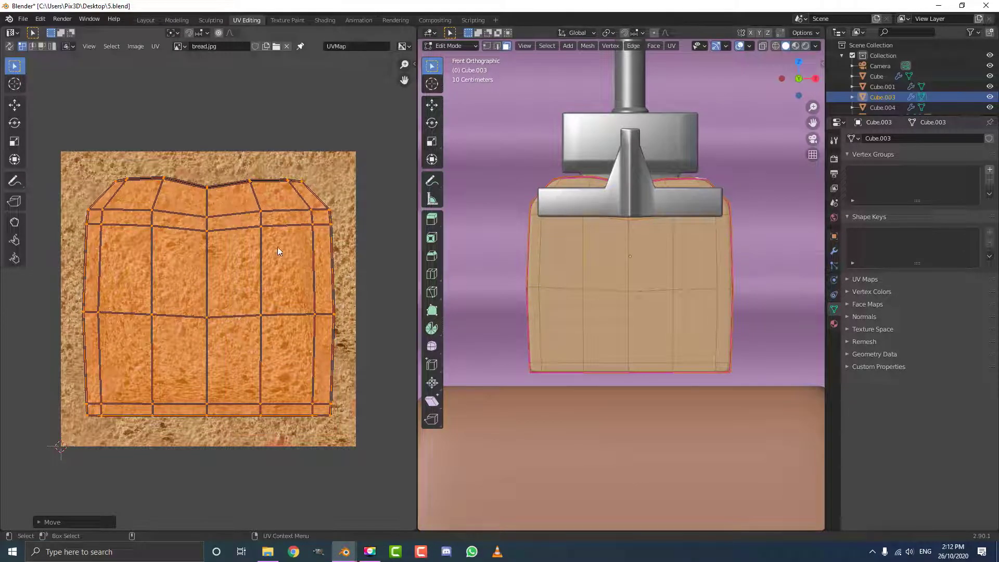
Switch to the Shading workspace and make the bread slot the active material of the bread slices
middle_click_drag(536, 282, 637, 290)
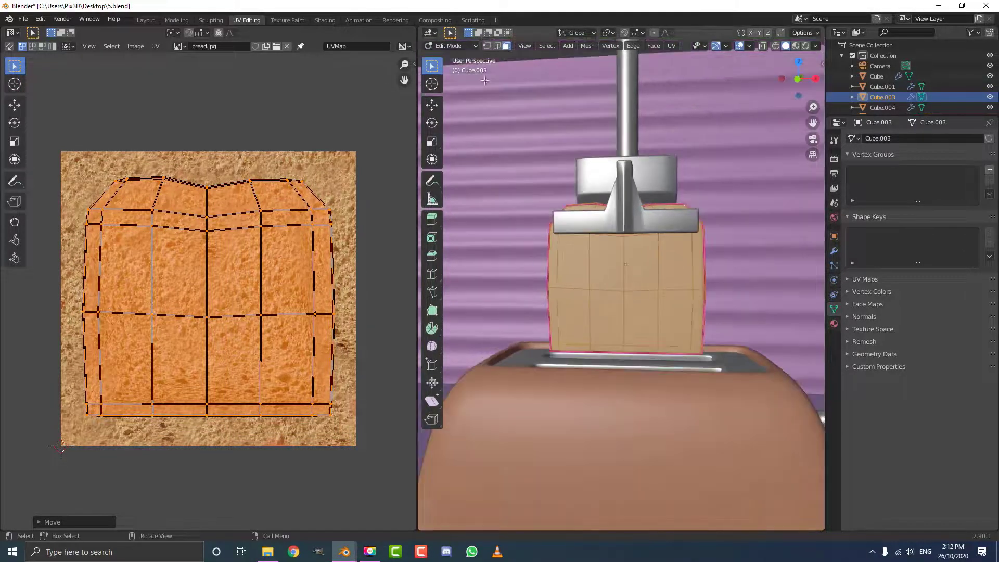
left_click(326, 20)
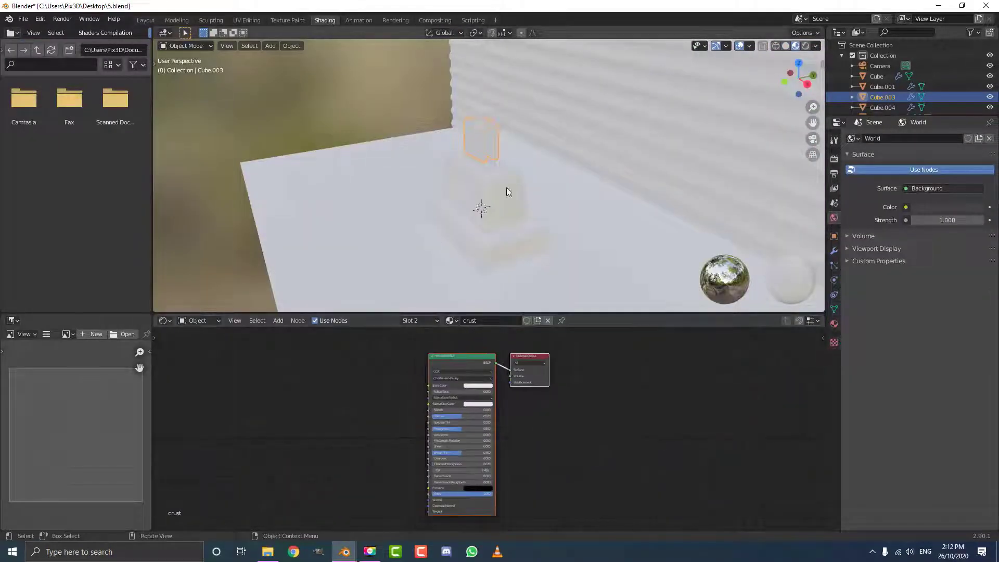
left_click(834, 323)
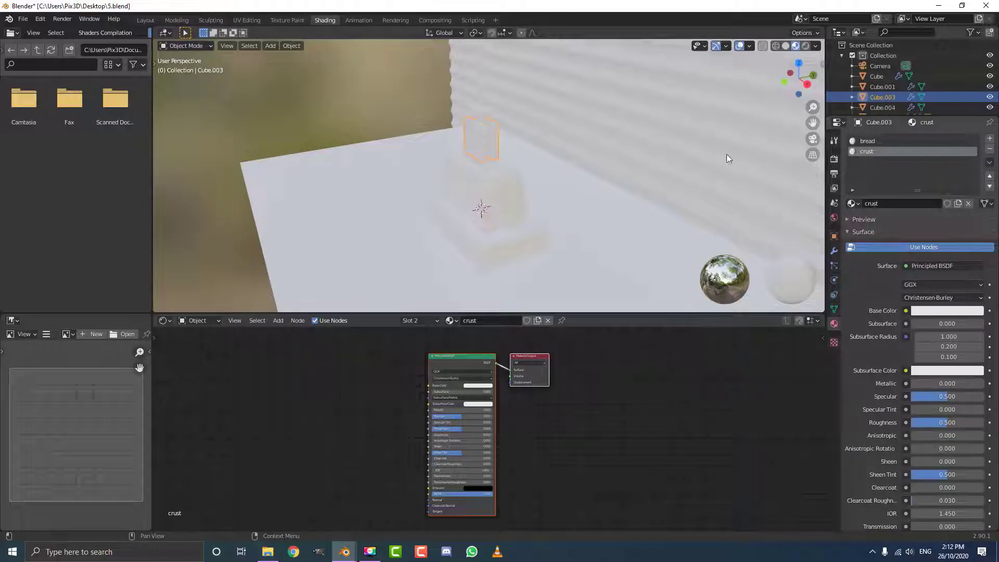
scroll(578, 148, "up", 2)
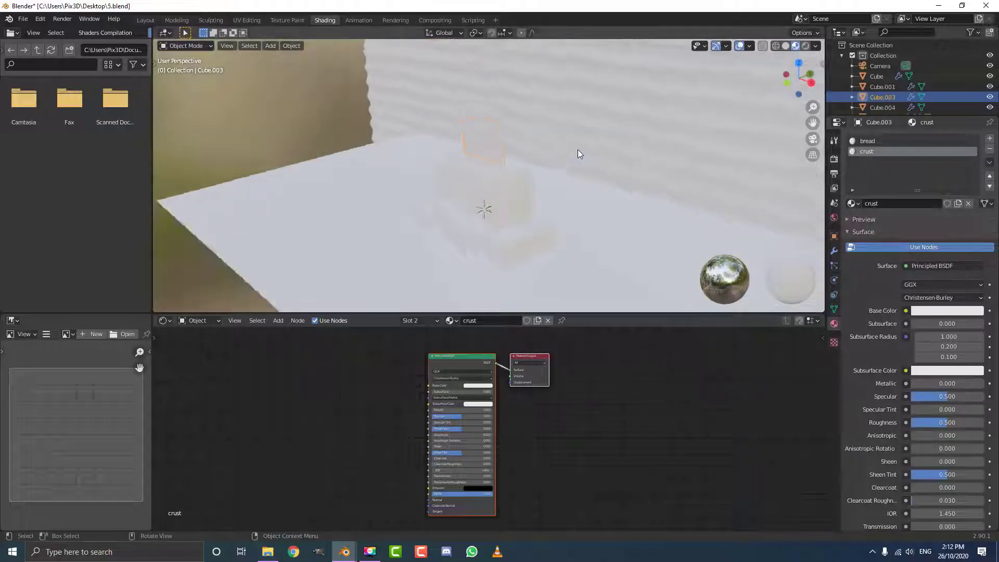
left_click(875, 140)
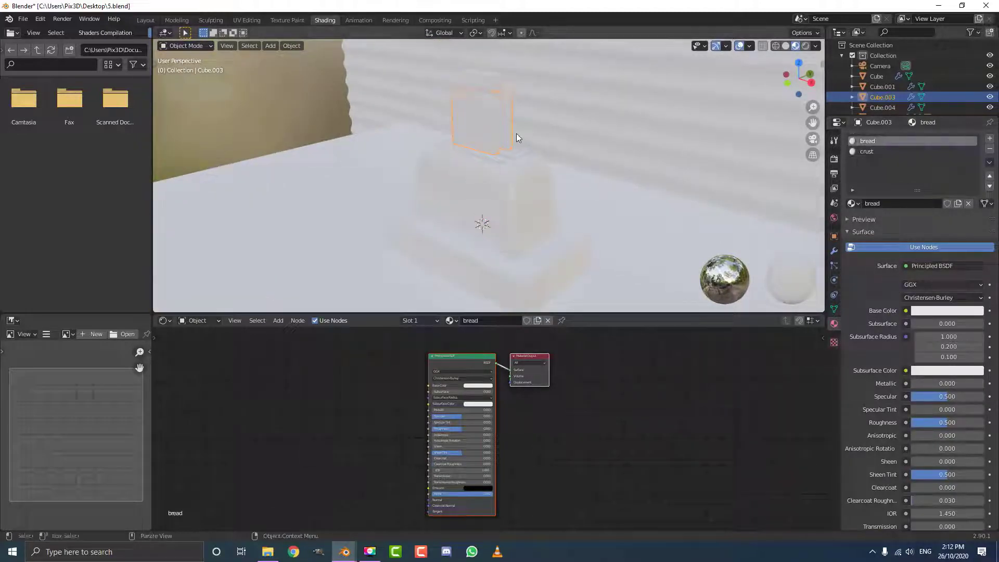
Try Rendered viewport shading on the scene and return to Material Preview
key("z")
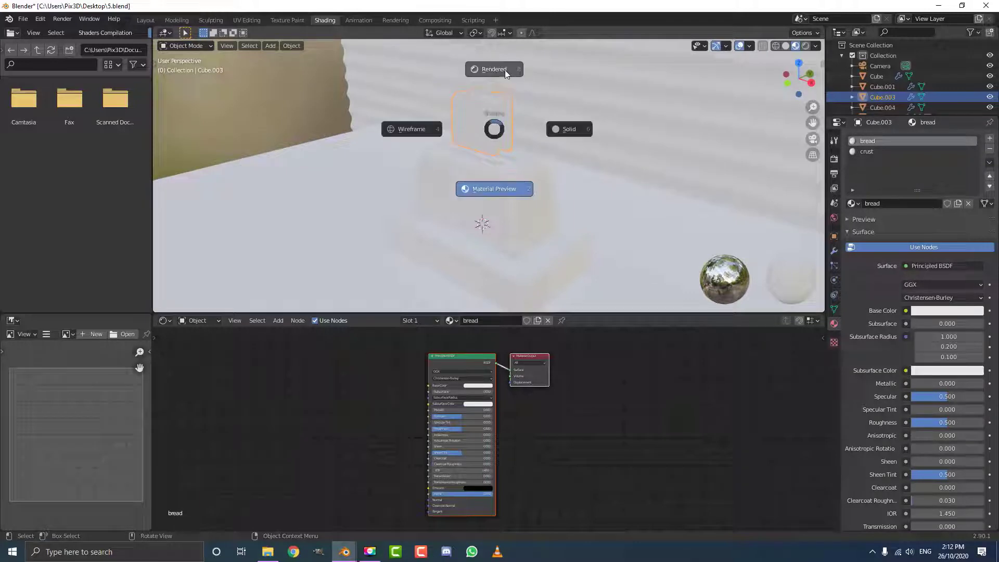
left_click(509, 71)
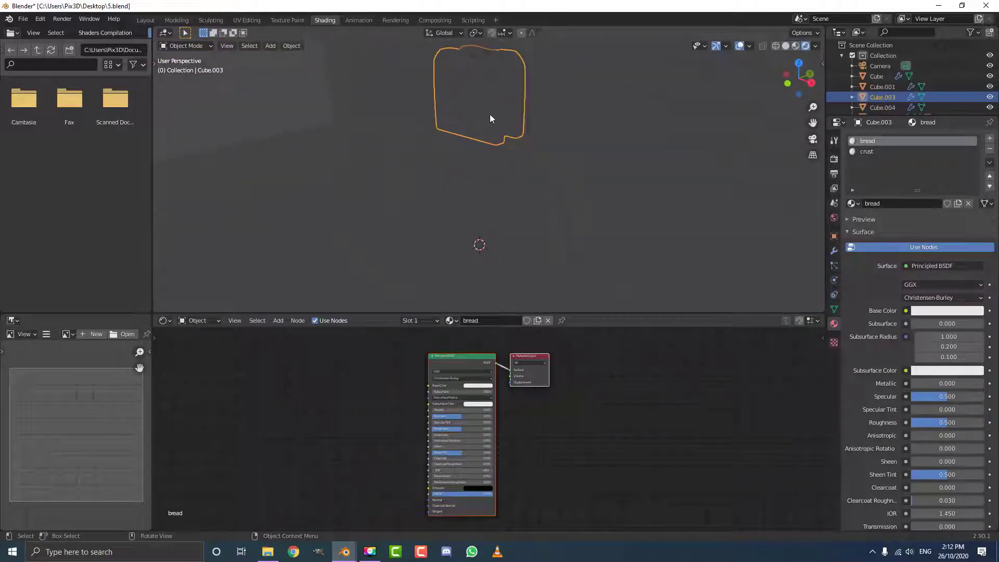
key("z")
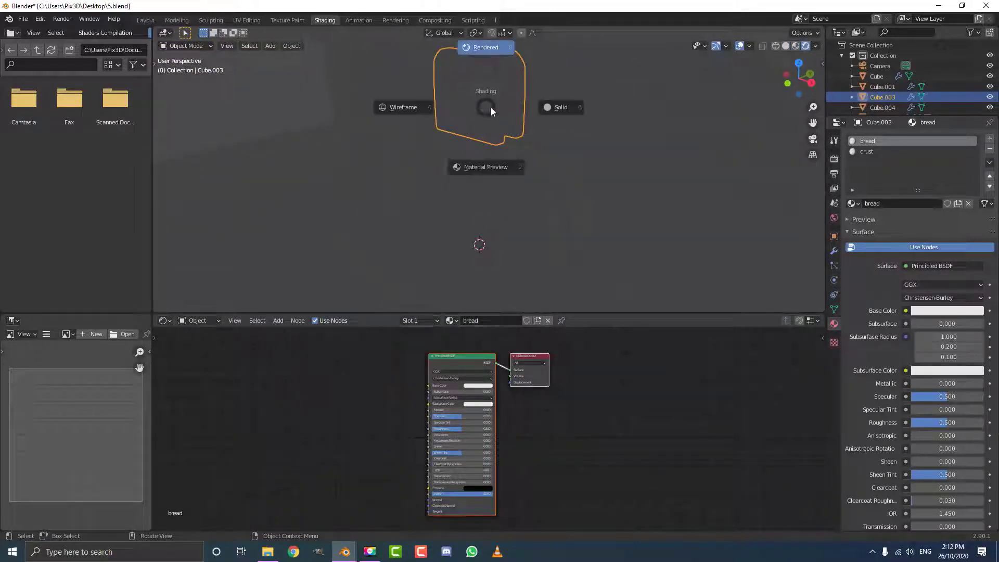
left_click(502, 166)
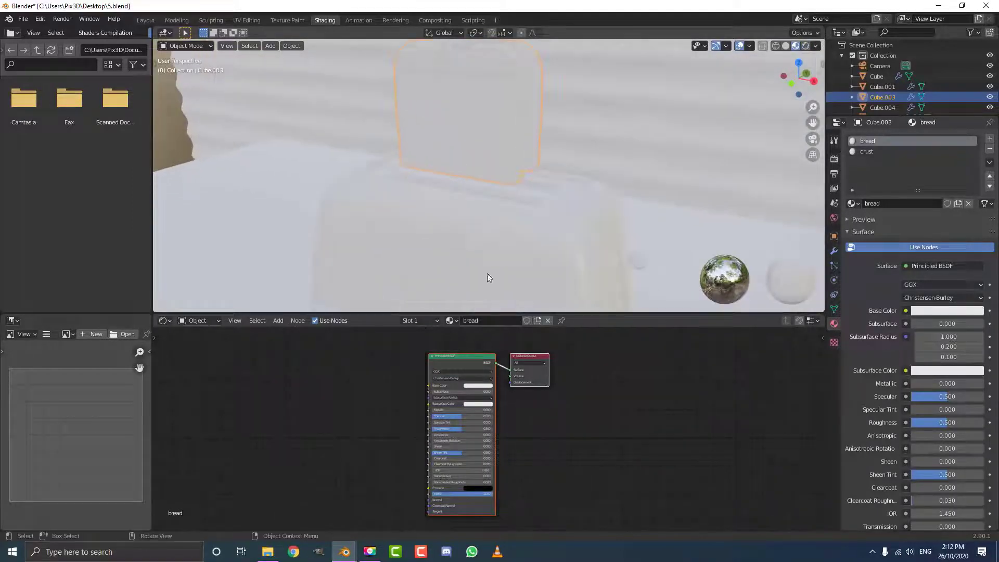
Add a Texture Coordinate node to the bread material, well before the Principled BSDF node
scroll(460, 385, "up", 3)
middle_click_drag(457, 354, 520, 384)
key("shift+a")
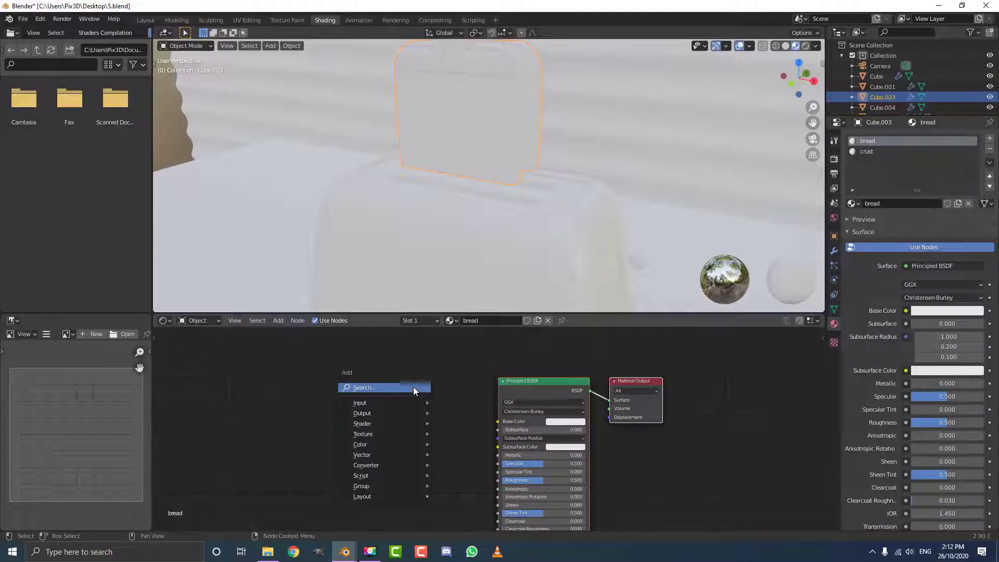
left_click(409, 388)
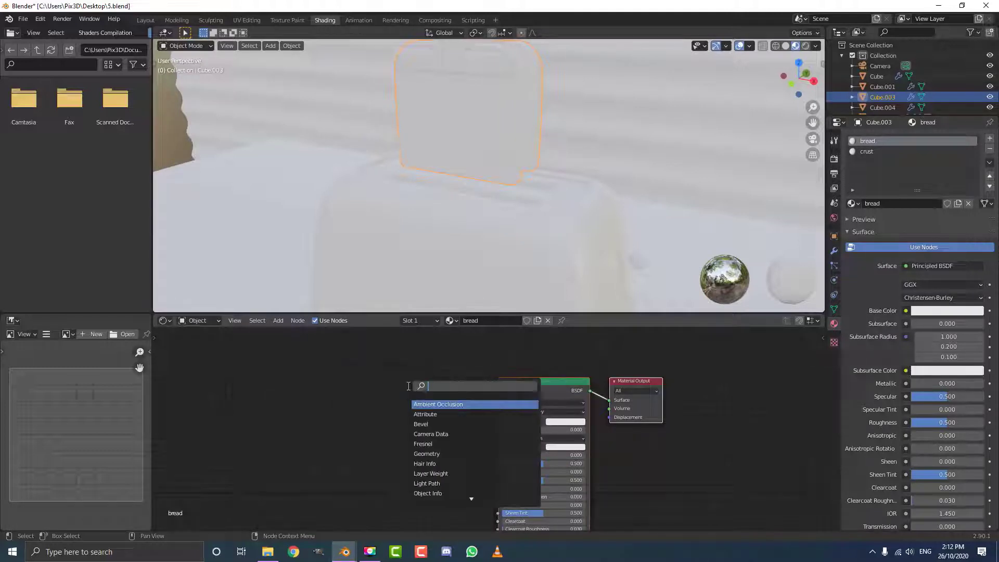
type("tex")
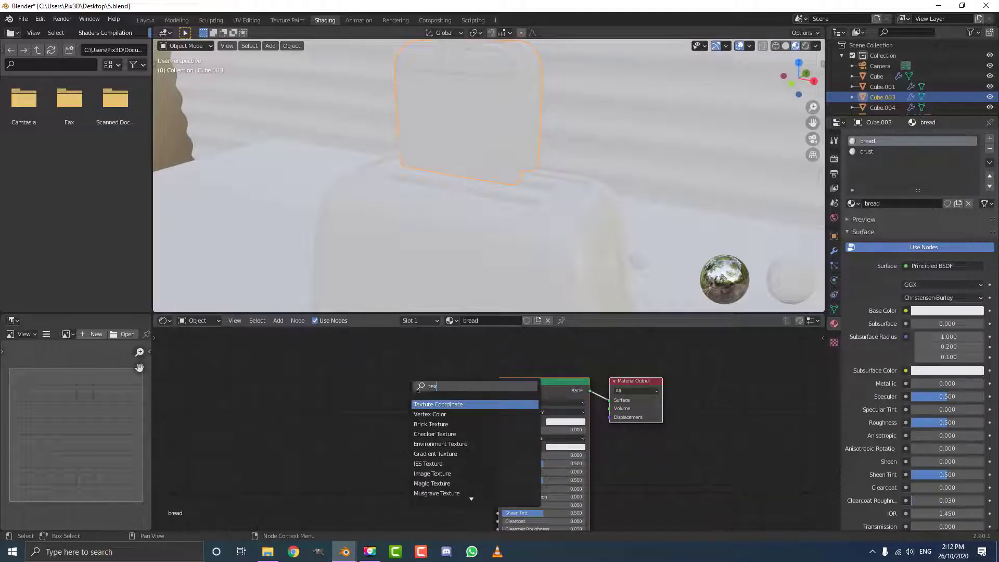
key("Return")
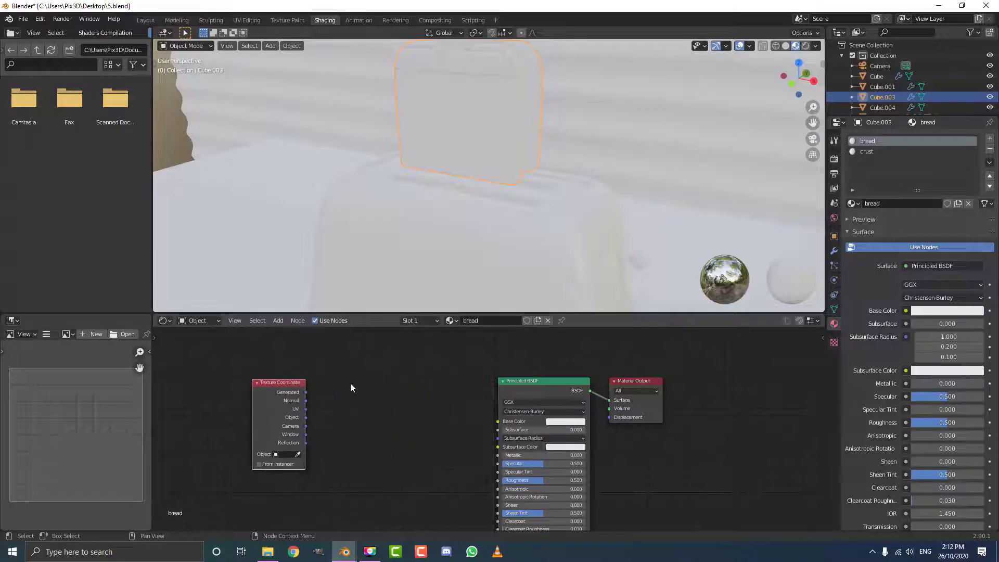
Add an Image Texture node beside the Texture Coordinate node and assign bread.jpg to it
key("shift+a")
left_click(351, 384)
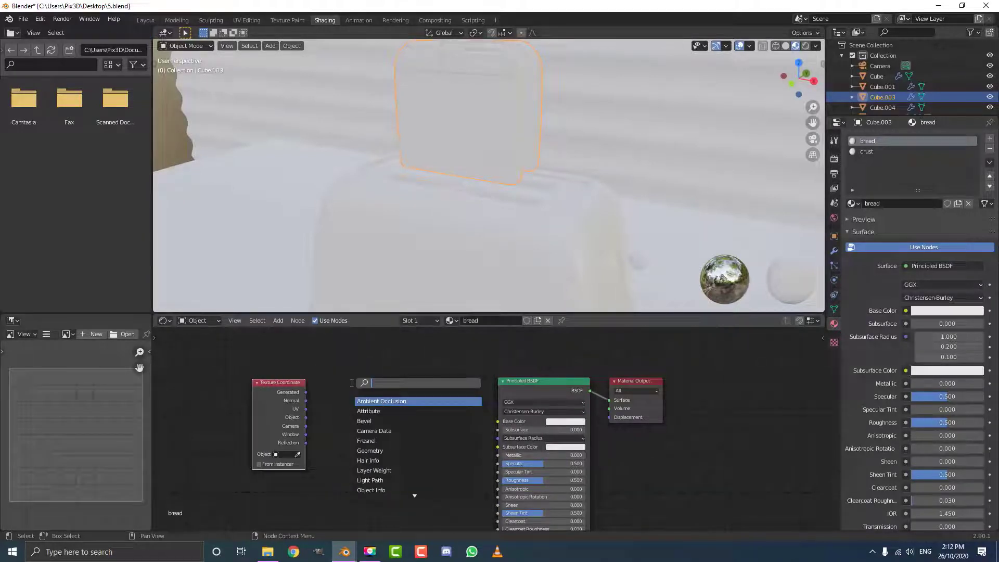
type("im")
key("Return")
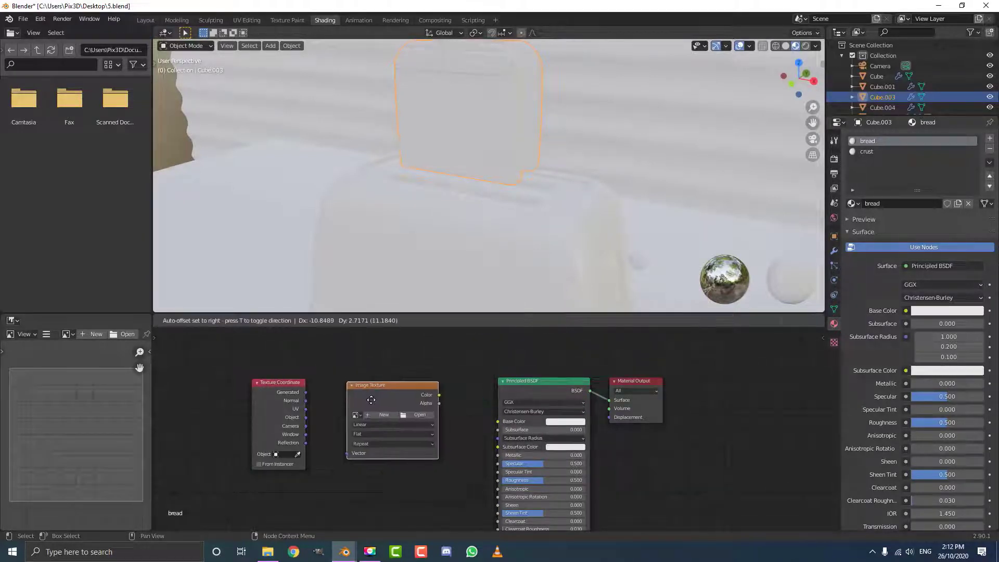
left_click(356, 414)
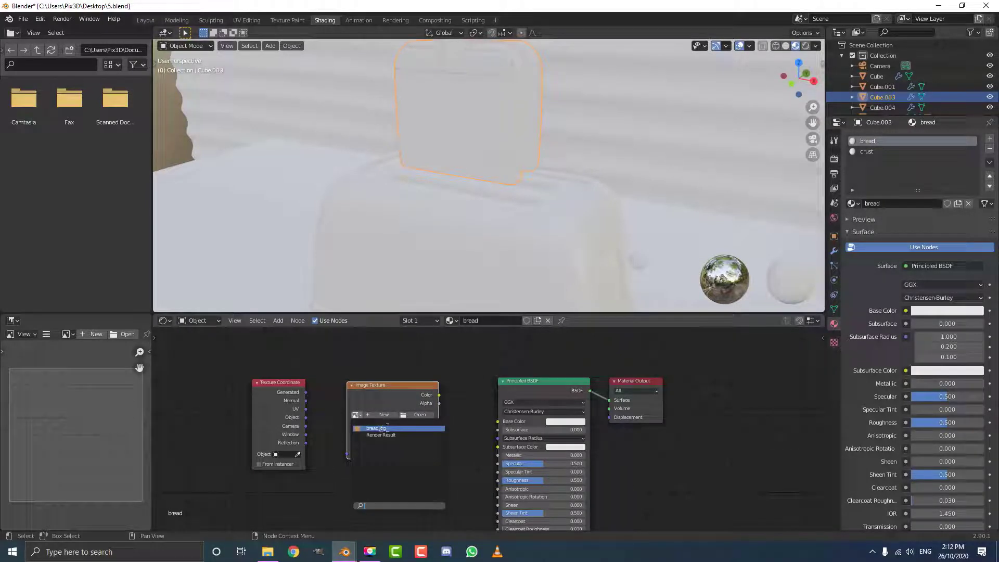
left_click(382, 428)
key("Home")
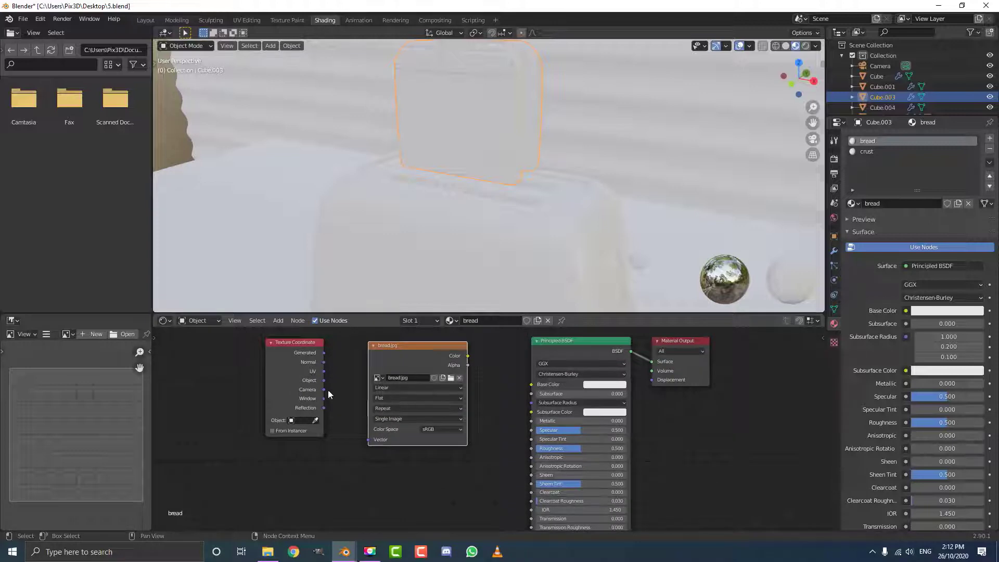
Connect the Texture Coordinate UV output to the bread.jpg texture's Vector and its Color to the Principled BSDF Base Color
left_click_drag(323, 372, 369, 439)
left_click_drag(467, 356, 529, 384)
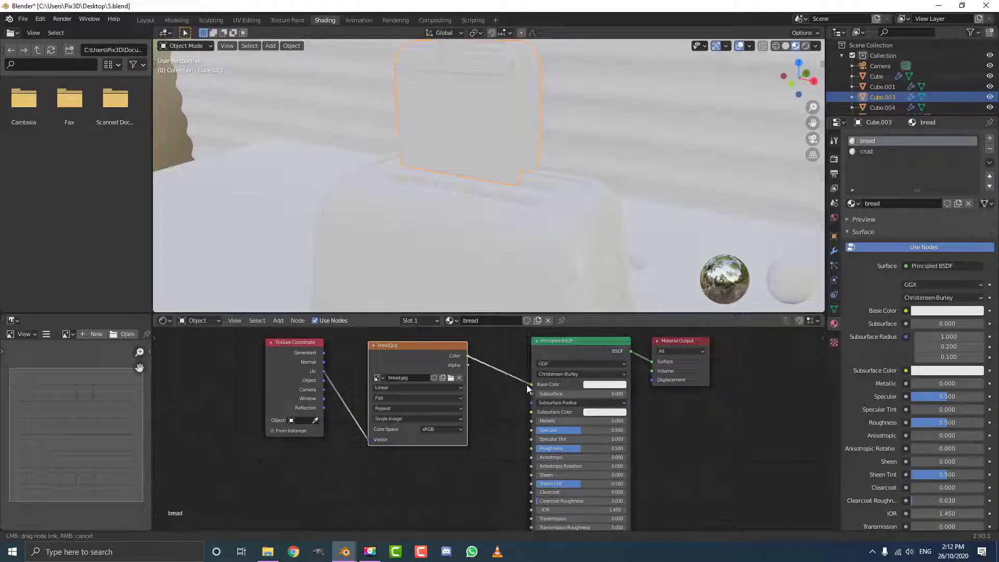
scroll(468, 126, "down", 5)
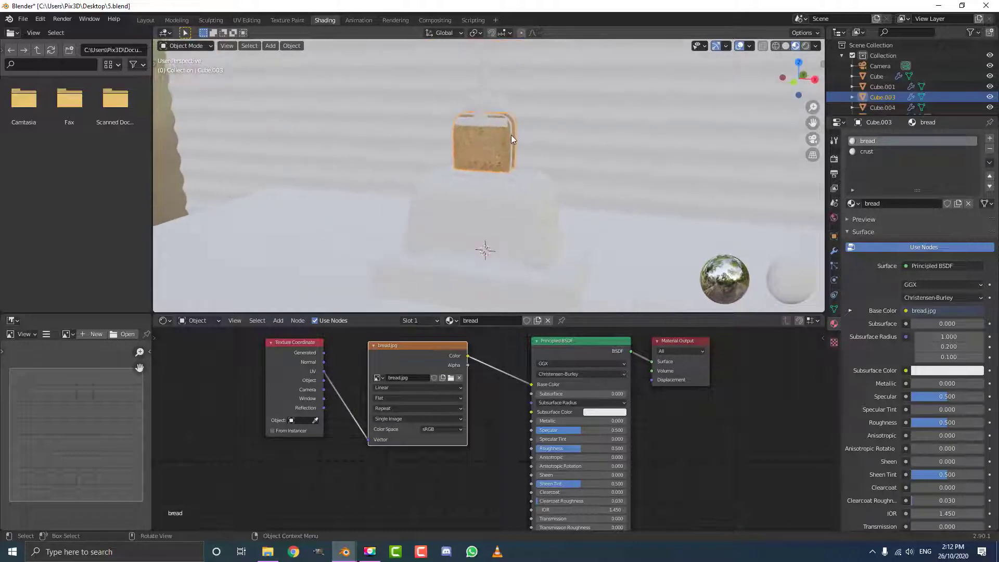
scroll(511, 136, "up", 6)
middle_click_drag(490, 154, 477, 115)
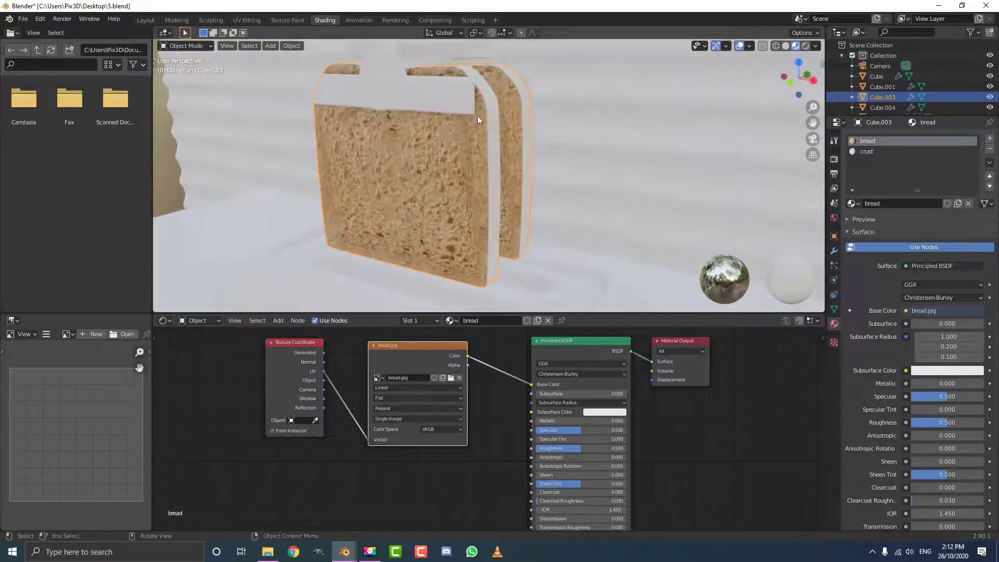
Switch to the UV Editing workspace and display its 3D viewport in Material Preview
left_click(247, 20)
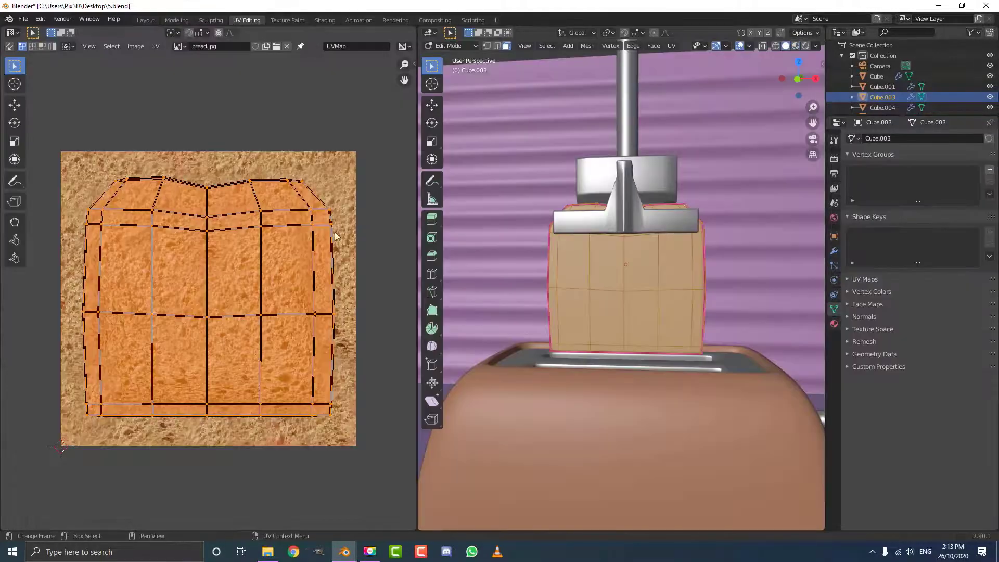
key("z")
left_click(680, 360)
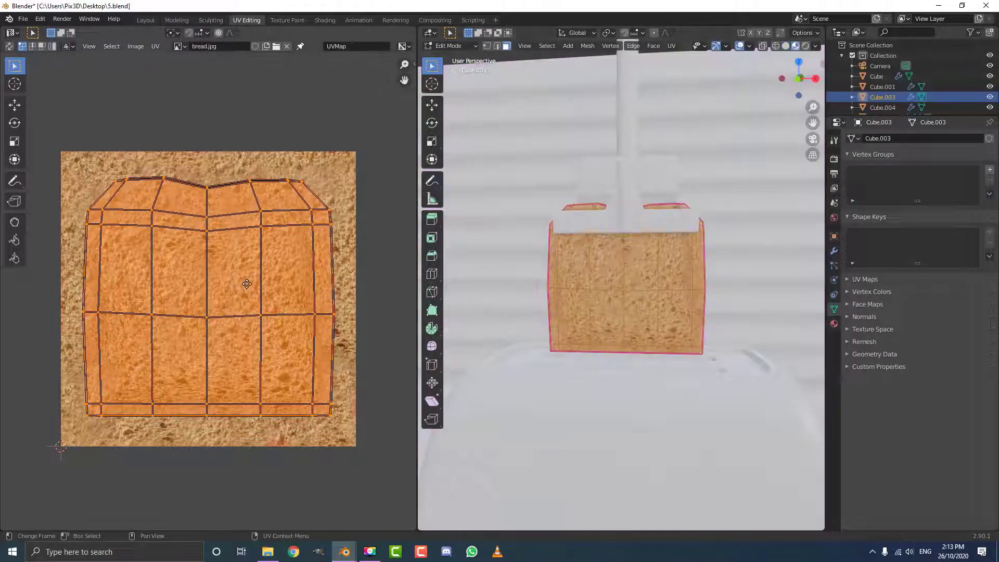
Scale up the bread-face UV island so that it nearly fills the bread.jpg image
middle_click_drag(308, 325, 270, 329)
scroll(271, 330, "up", 2)
scroll(271, 330, "down", 2)
key("s")
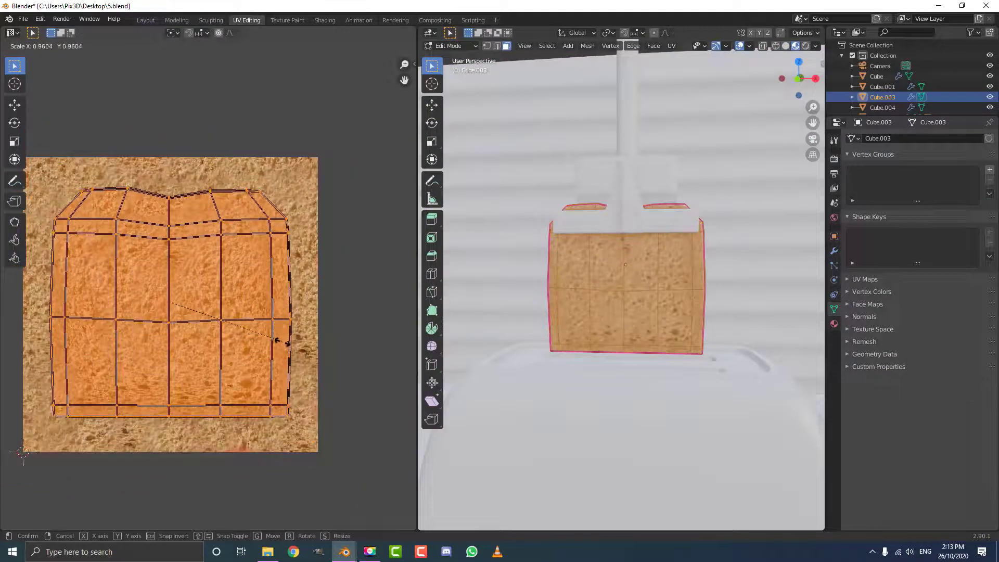
left_click(292, 352)
mouse_move(614, 291)
middle_mouse_down()
mouse_move(559, 285)
mouse_move(618, 287)
middle_mouse_up()
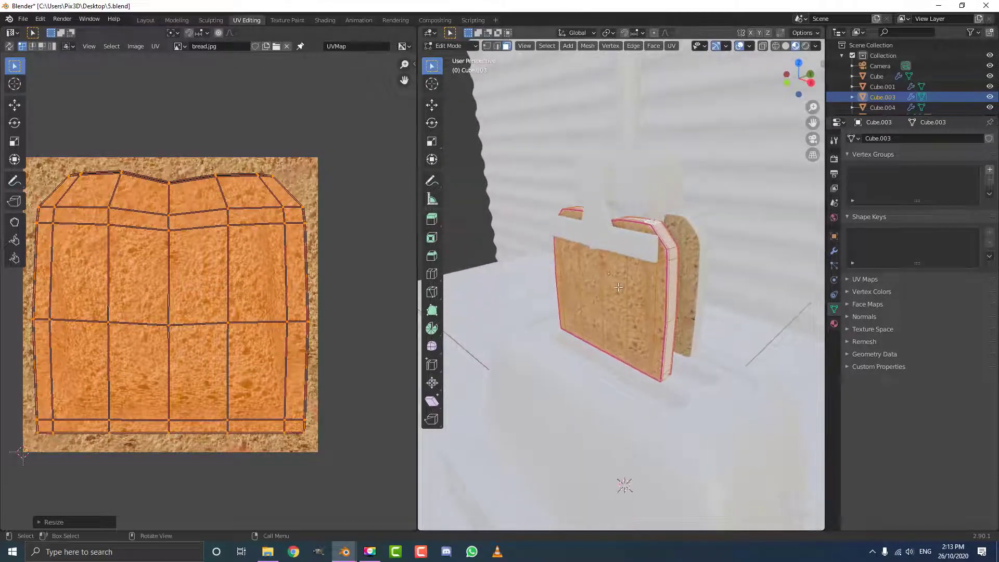
Show the bread slice's material properties, clear the mesh selection and switch to edge selection
left_click(834, 324)
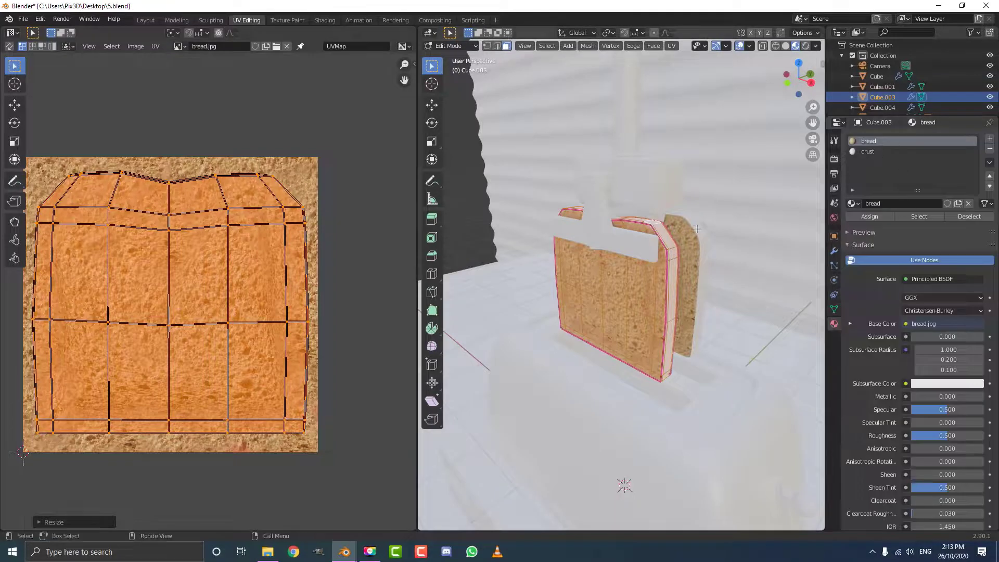
middle_click_drag(656, 191, 641, 220)
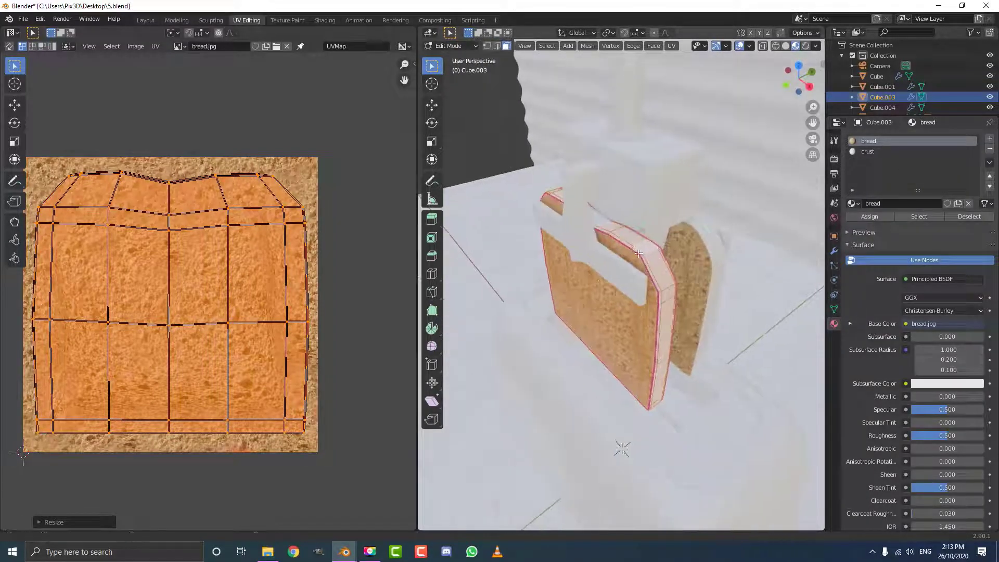
scroll(641, 220, "up", 4)
key("alt+a")
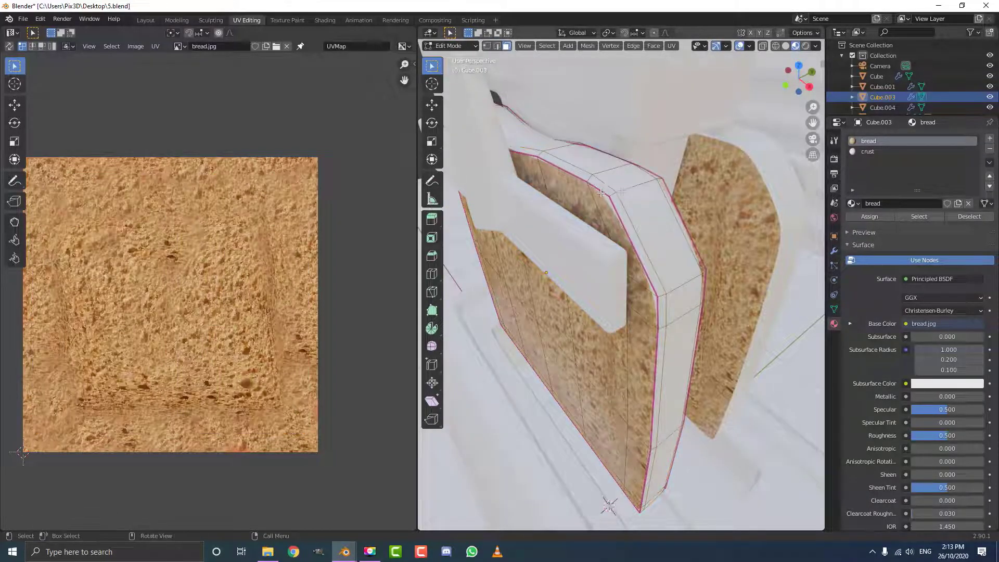
left_click(497, 46)
Mark the edges running across the slice's rim at its bottom corner as a seam
scroll(593, 245, "up", 4)
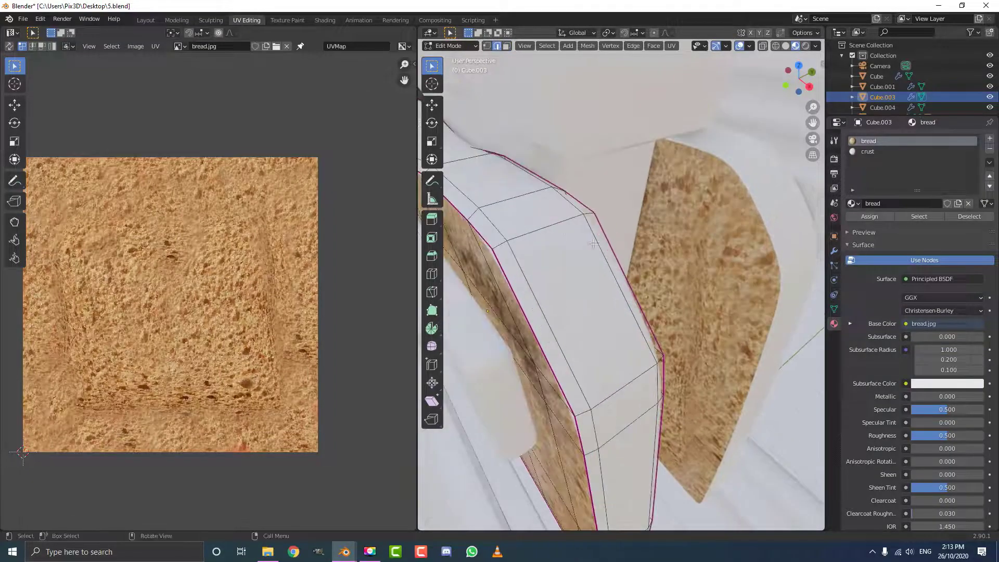
mouse_move(593, 244)
middle_mouse_down()
mouse_move(548, 257)
mouse_move(595, 208)
mouse_move(594, 225)
middle_mouse_up()
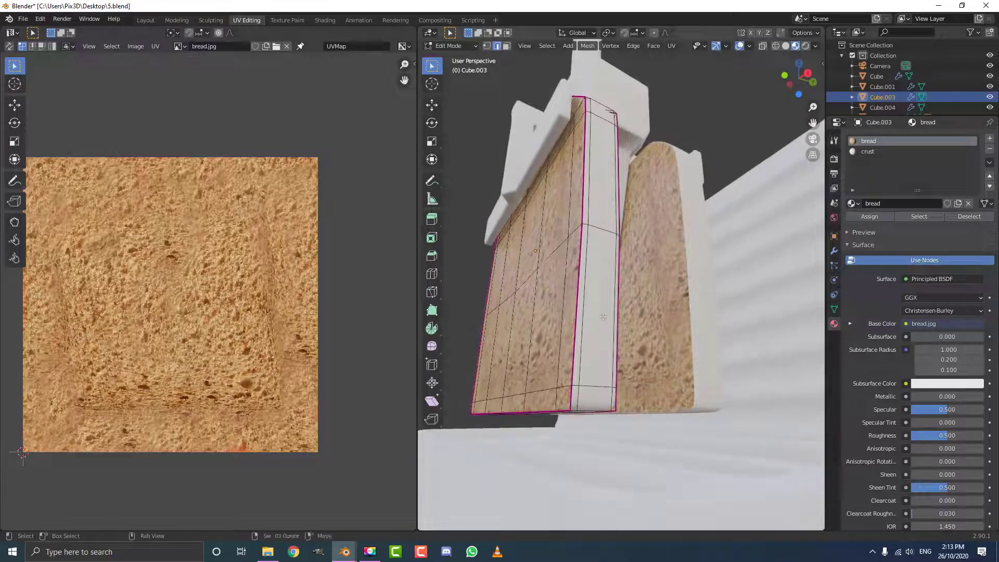
scroll(583, 385, "up", 5)
mouse_move(560, 387)
middle_mouse_down()
mouse_move(535, 393)
mouse_move(546, 406)
mouse_move(545, 377)
middle_mouse_up()
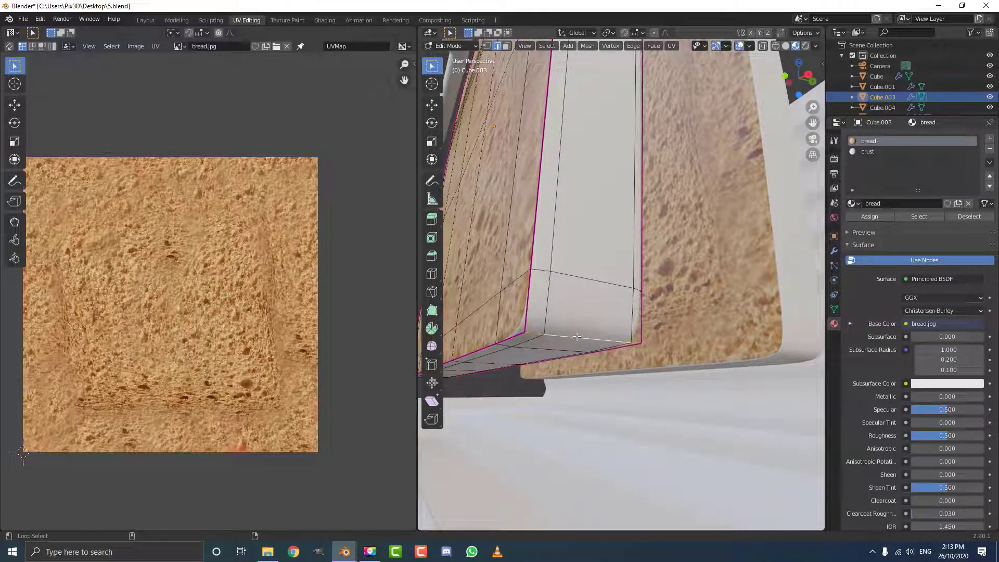
key("g")
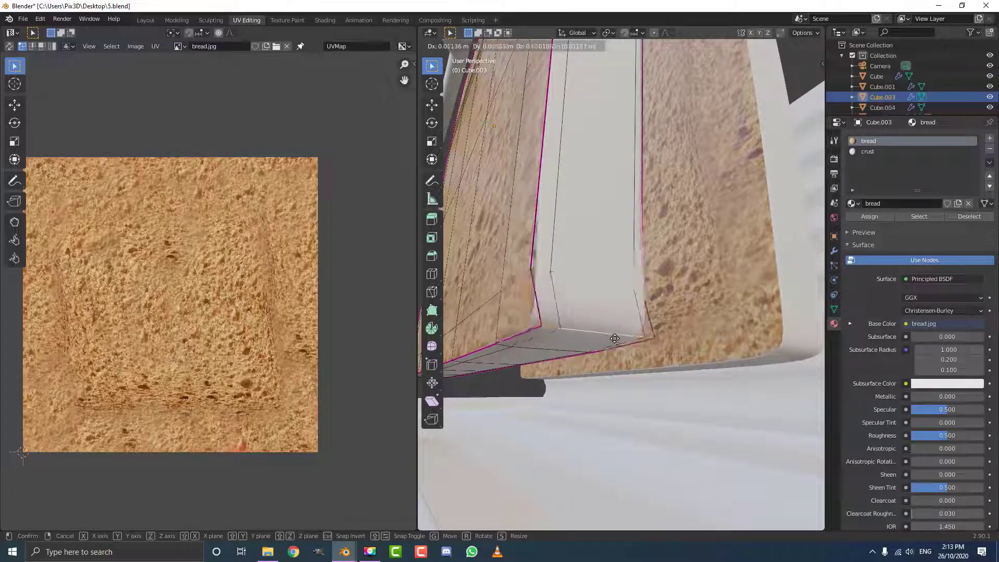
left_click(540, 333)
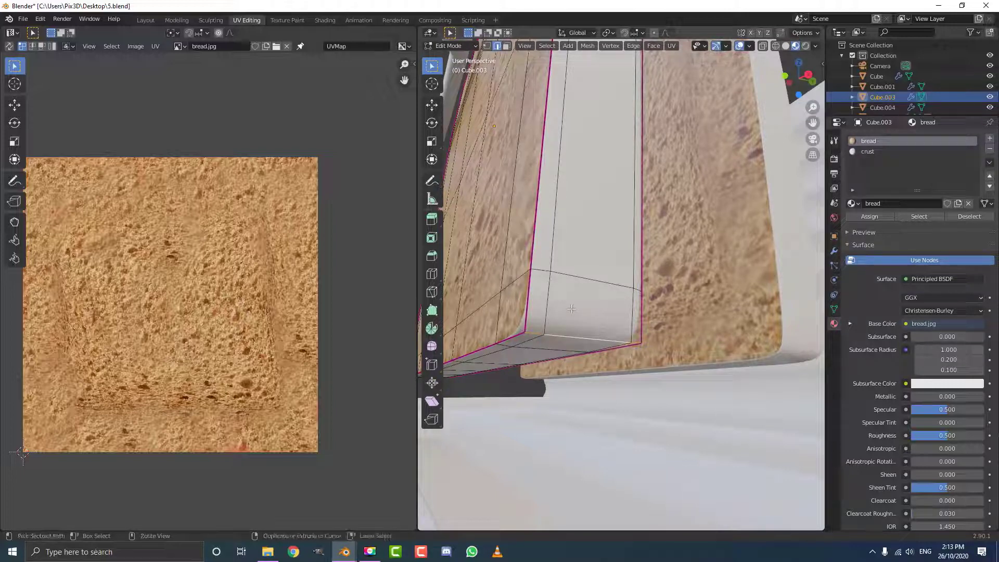
key("ctrl+e")
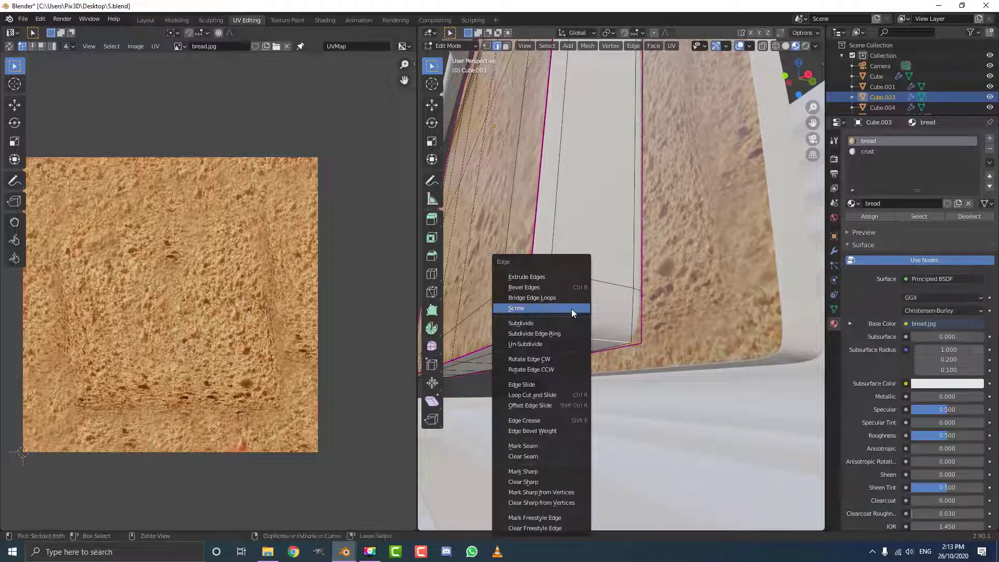
left_click(542, 447)
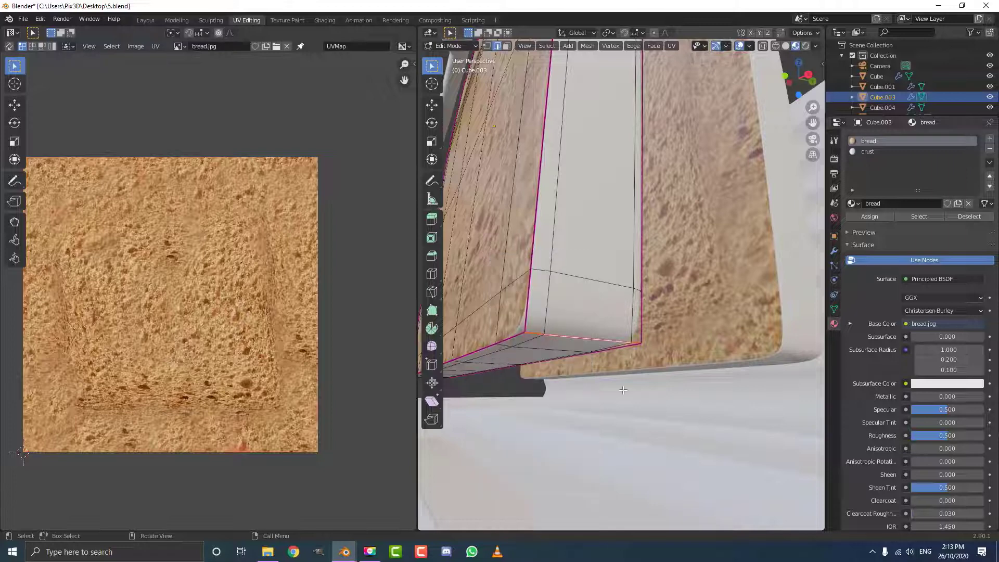
Select the full width of the face band around the slice's rim and unwrap it
left_click(508, 46)
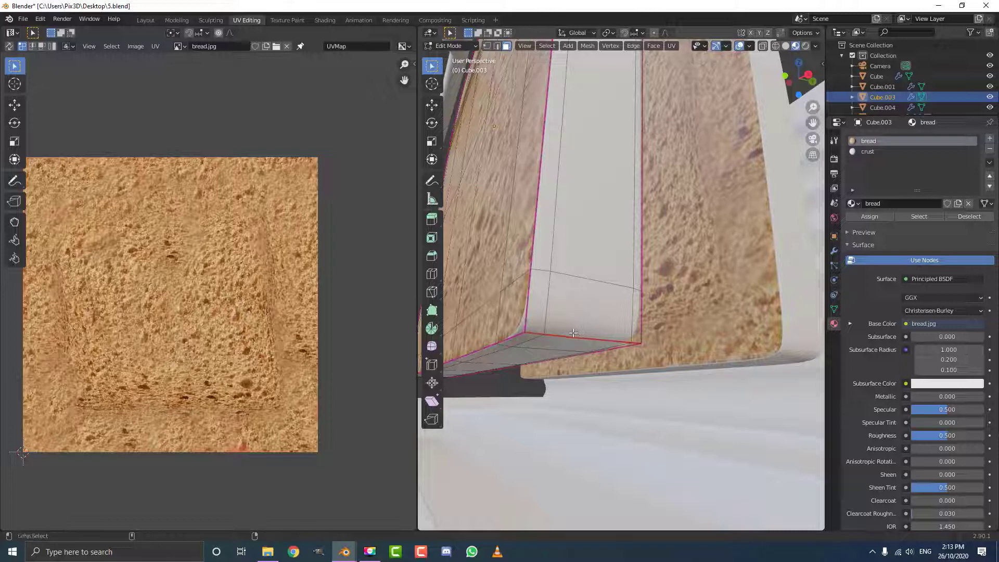
key("l")
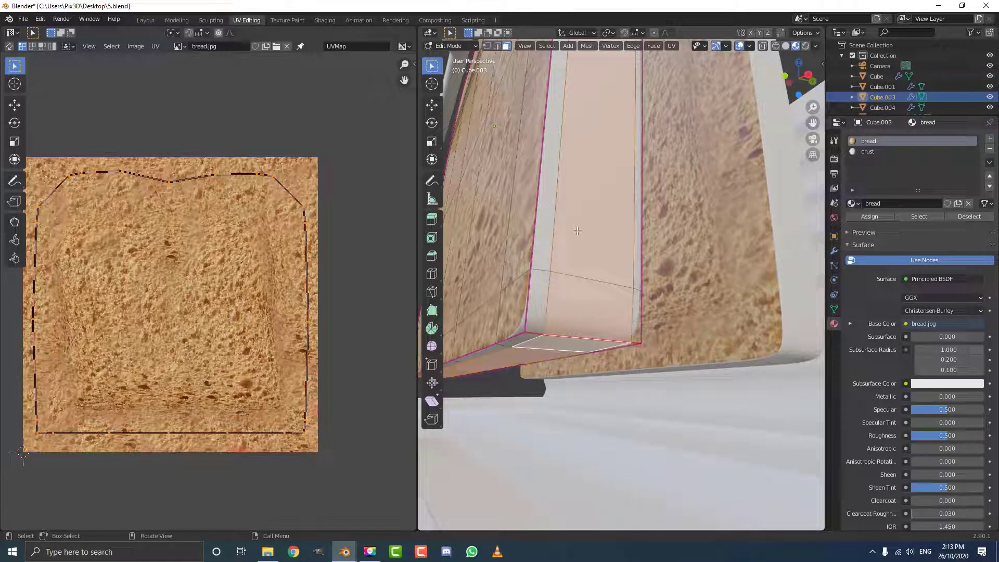
key("ctrl+KP_Add")
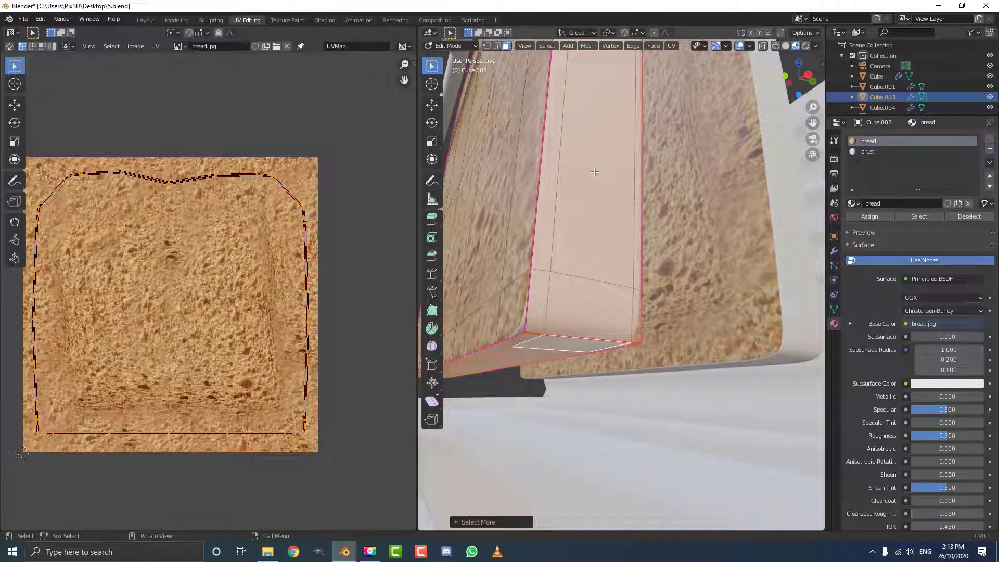
key("u")
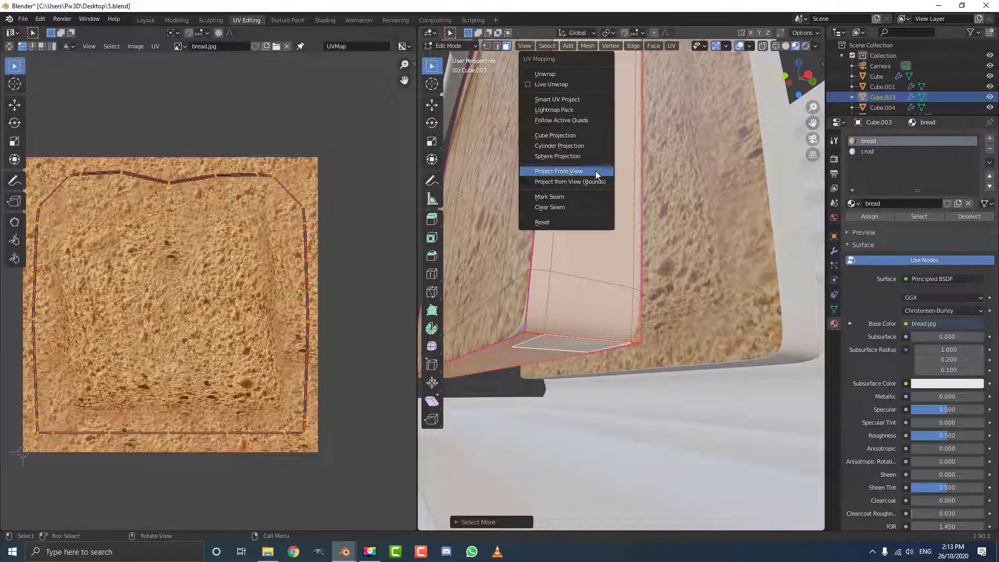
left_click(564, 75)
scroll(208, 255, "down", 3)
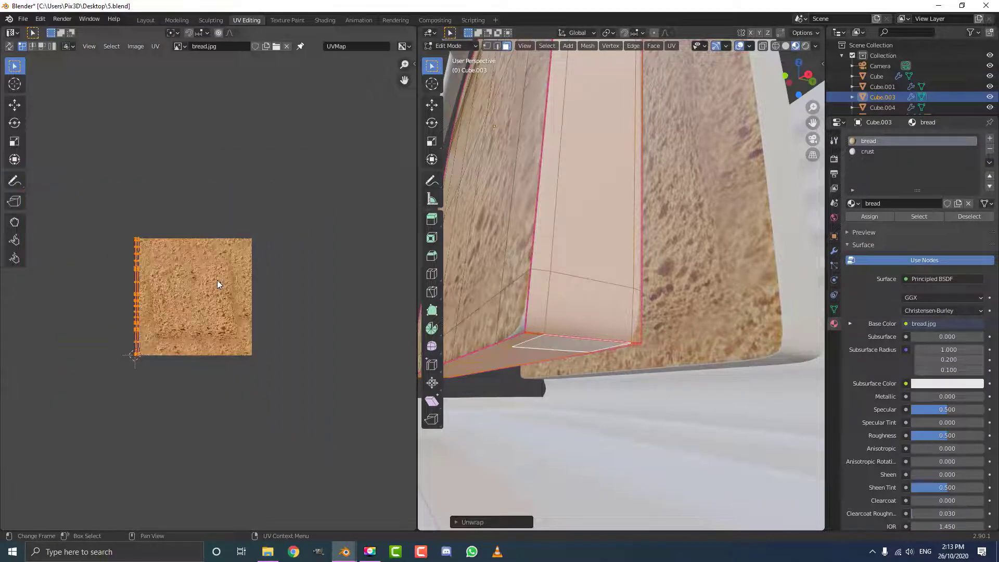
scroll(106, 278, "up", 1)
key("g")
right_click(246, 254)
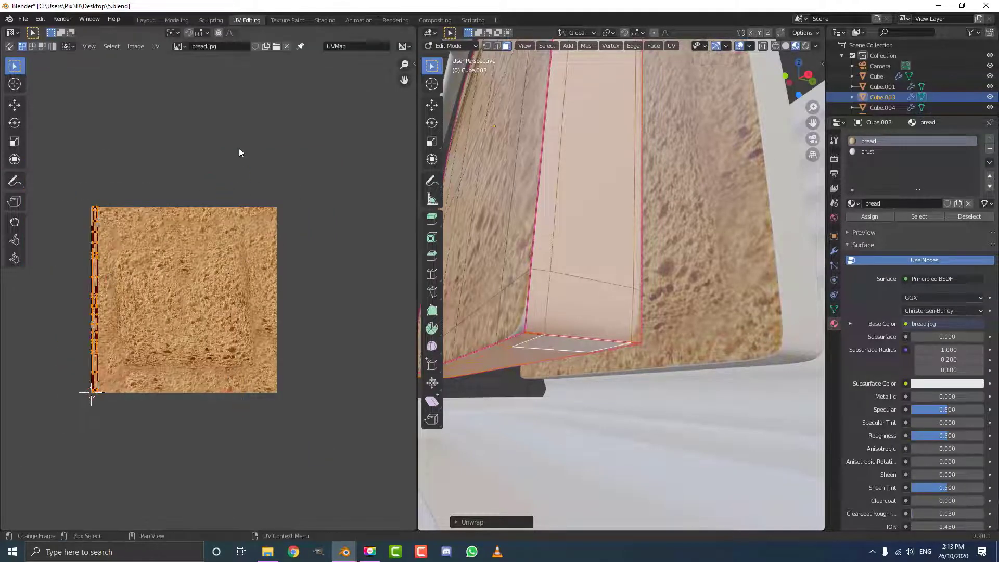
Unlink the UV editor's image and load bread.jpg from the Desktop again
left_click(287, 47)
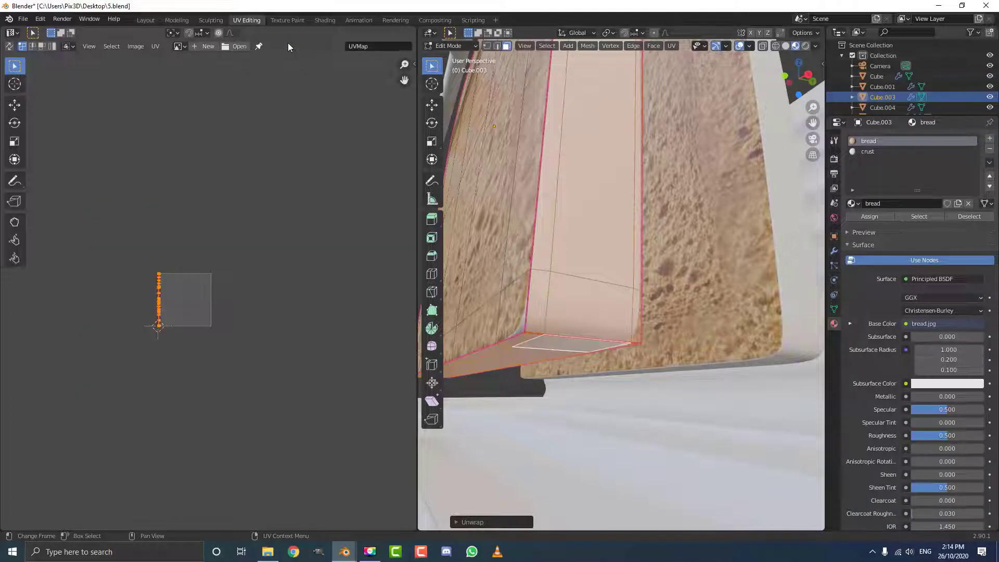
left_click(239, 46)
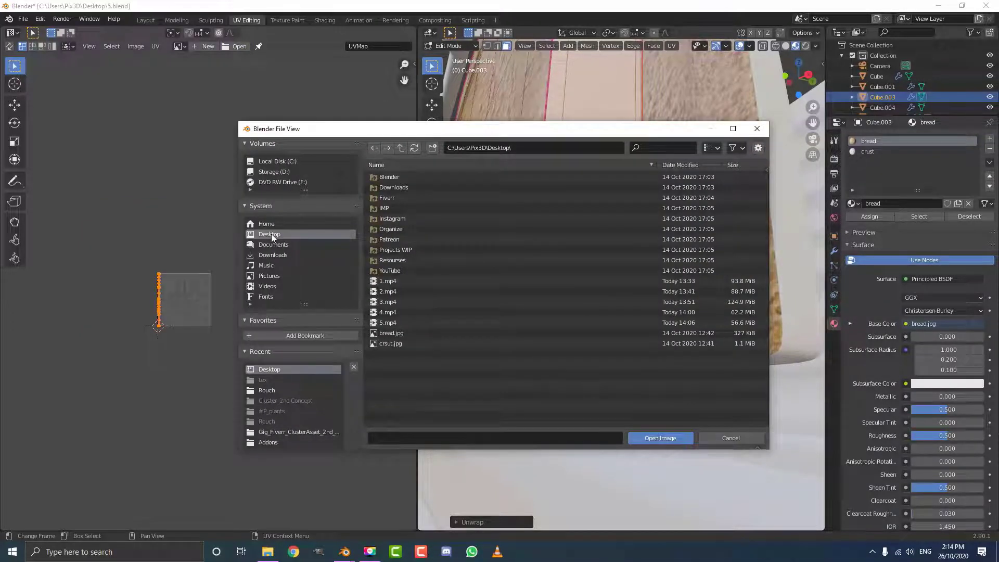
left_click(394, 333)
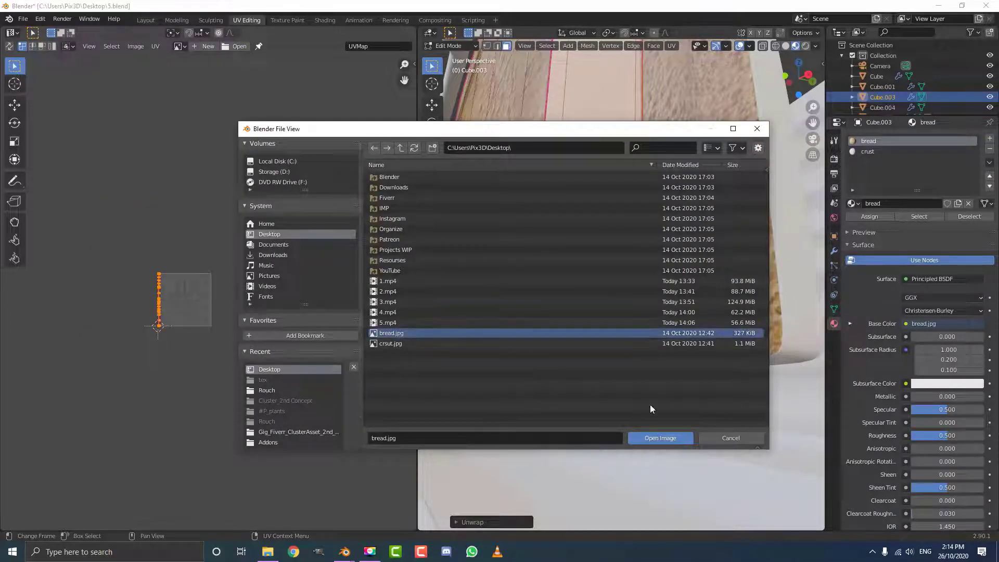
left_click(657, 438)
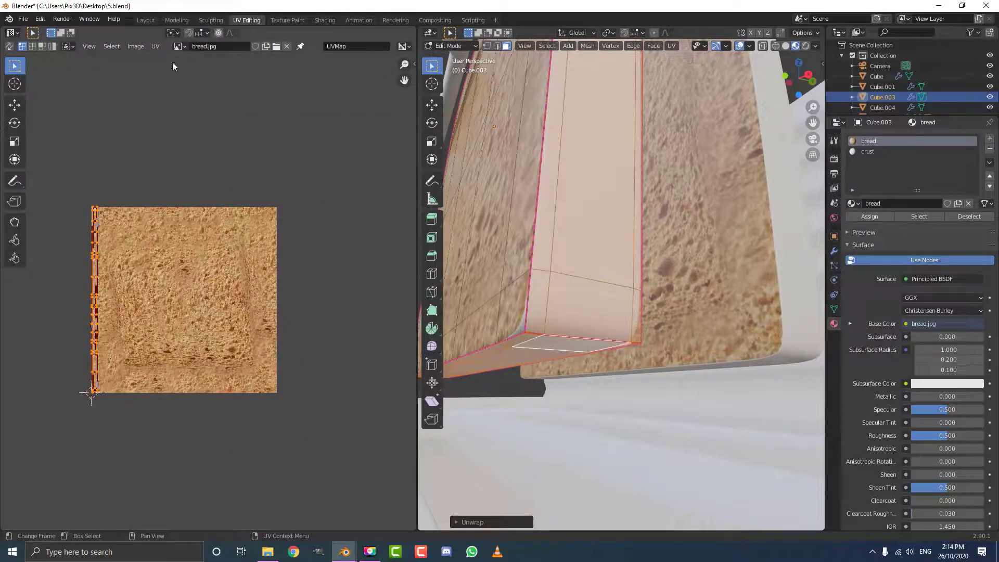
left_click(179, 46)
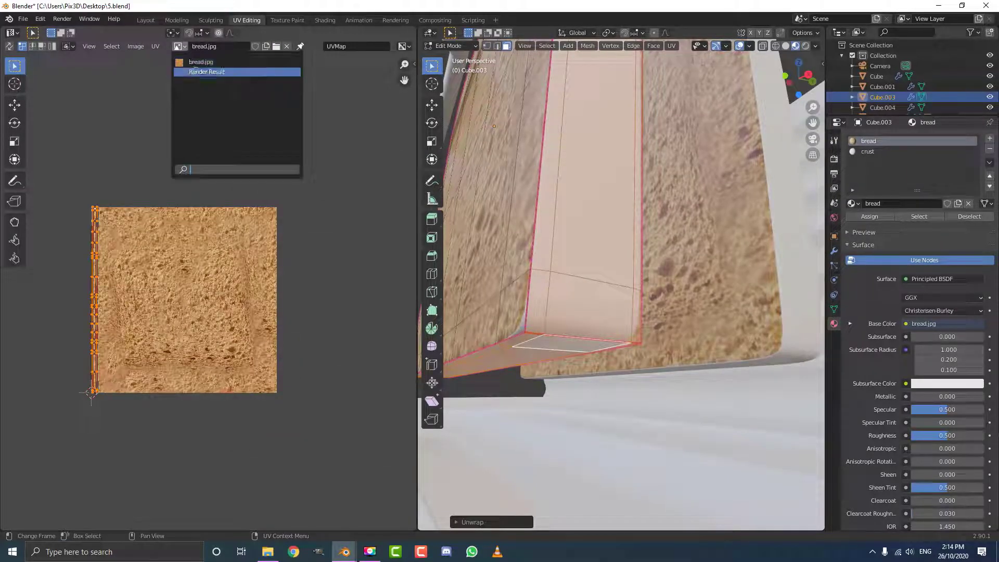
left_click(291, 61)
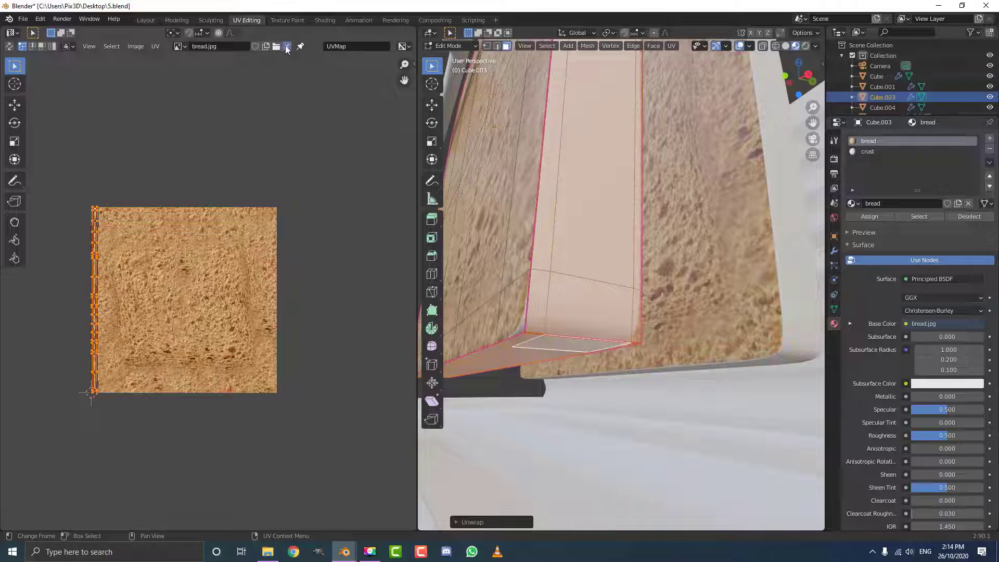
Replace the UV editor's image with crsut.jpg from the Desktop and fit it in view
left_click(287, 46)
left_click(238, 45)
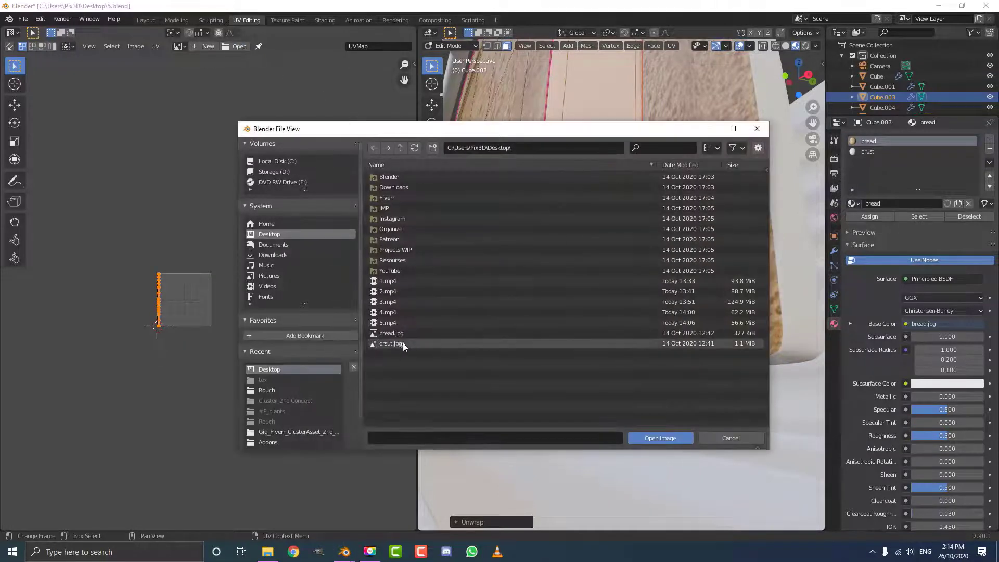
left_click(391, 344)
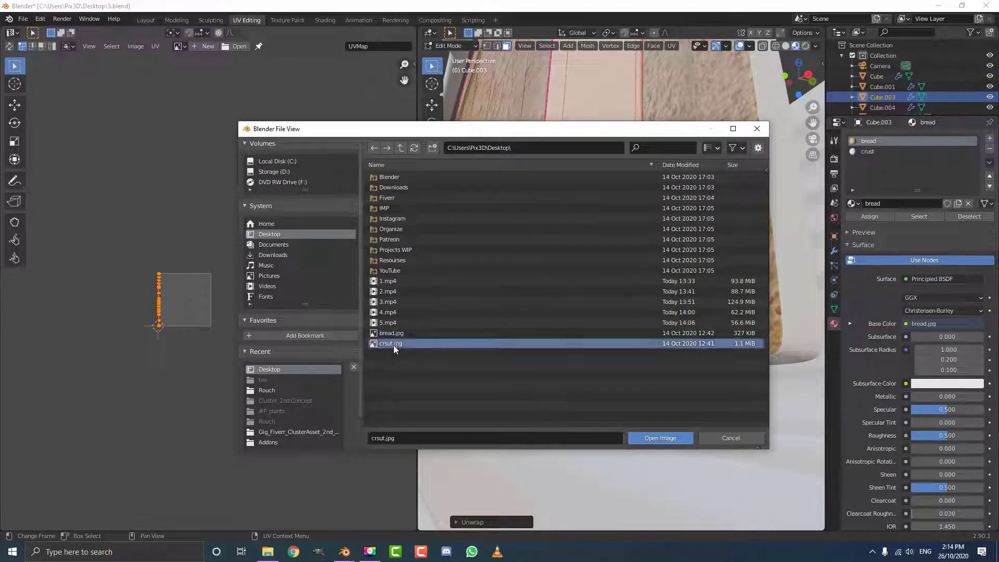
left_click(651, 438)
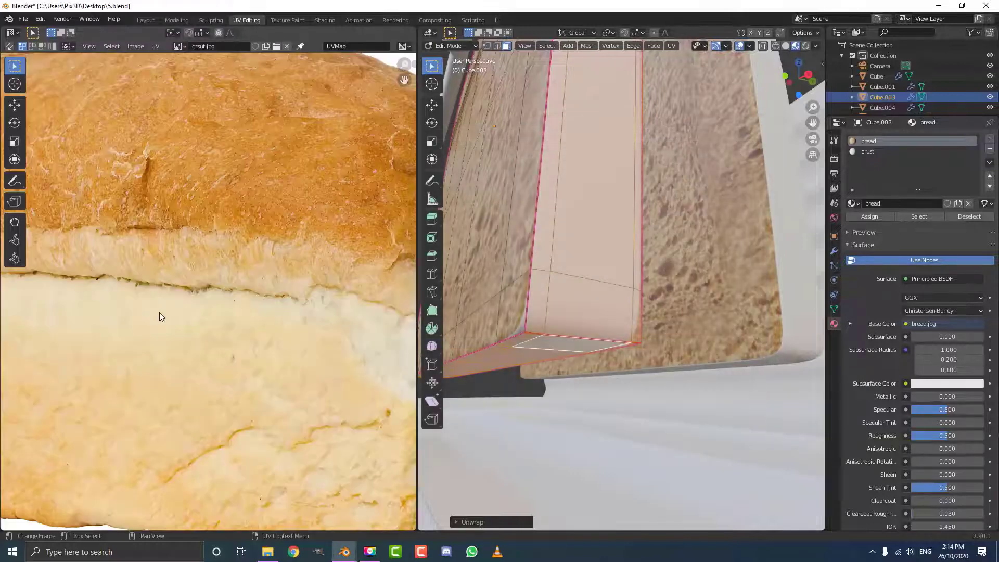
key("Home")
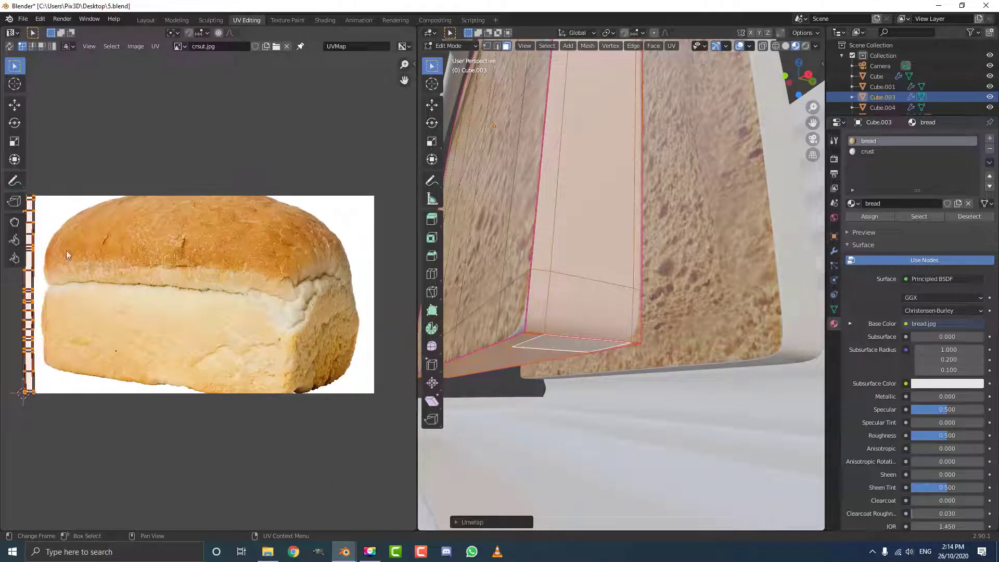
Rotate the rim's UV strip to horizontal, enlarge it, and position it across the brown top crust in the loaf image
middle_click_drag(68, 257, 102, 266)
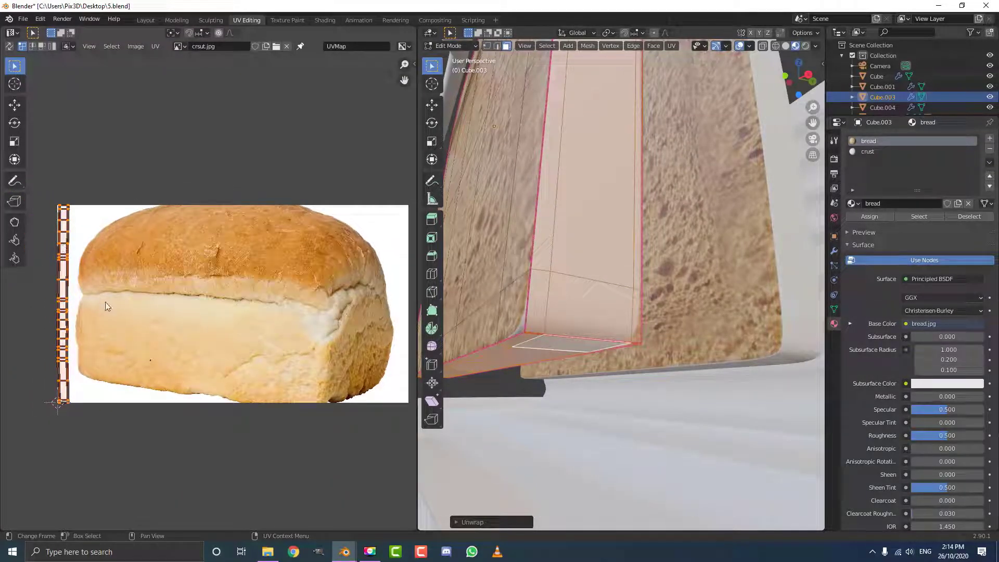
key("r")
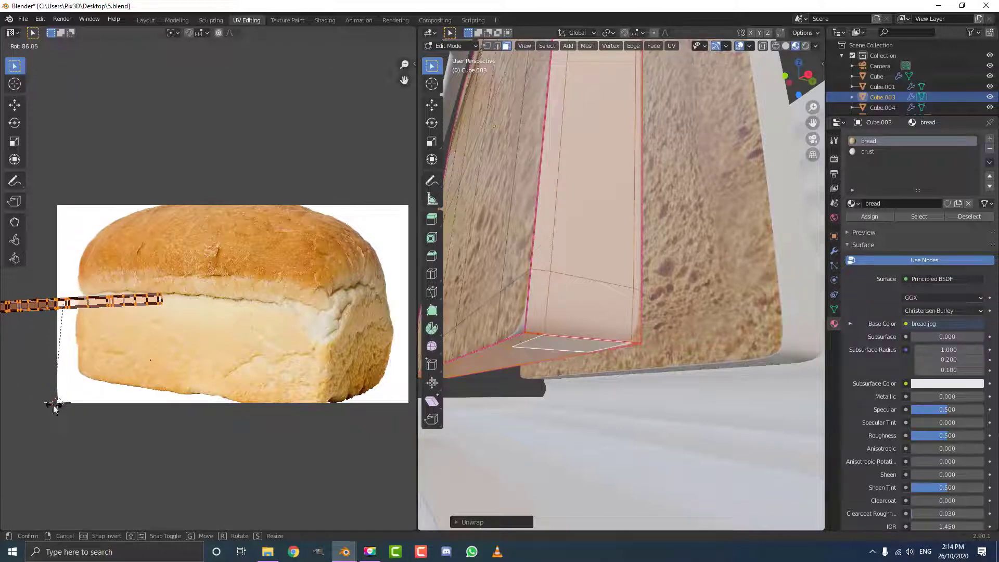
left_click(53, 405)
key("g")
left_click(212, 351)
key("s")
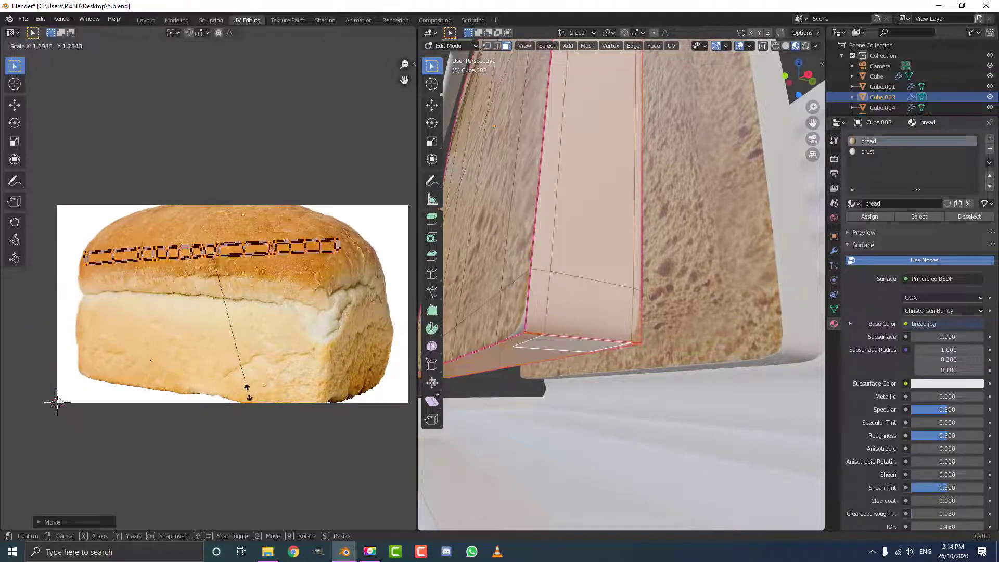
left_click(319, 368)
key("r")
left_click(375, 360)
key("g")
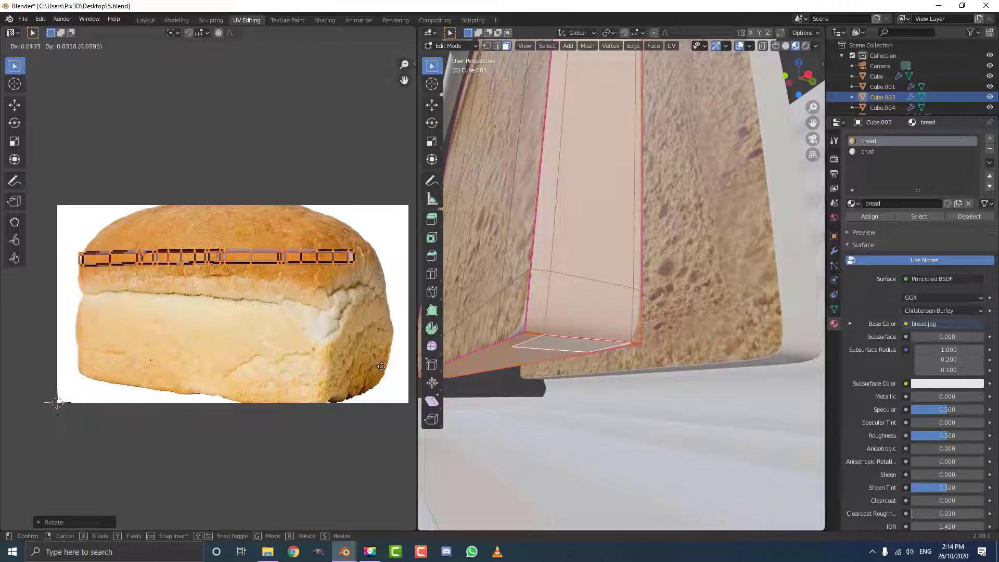
left_click(391, 369)
Show the scene in Material Preview shading and examine the selected rim of the bread slice
scroll(587, 156, "down", 5)
middle_click_drag(593, 119, 643, 195)
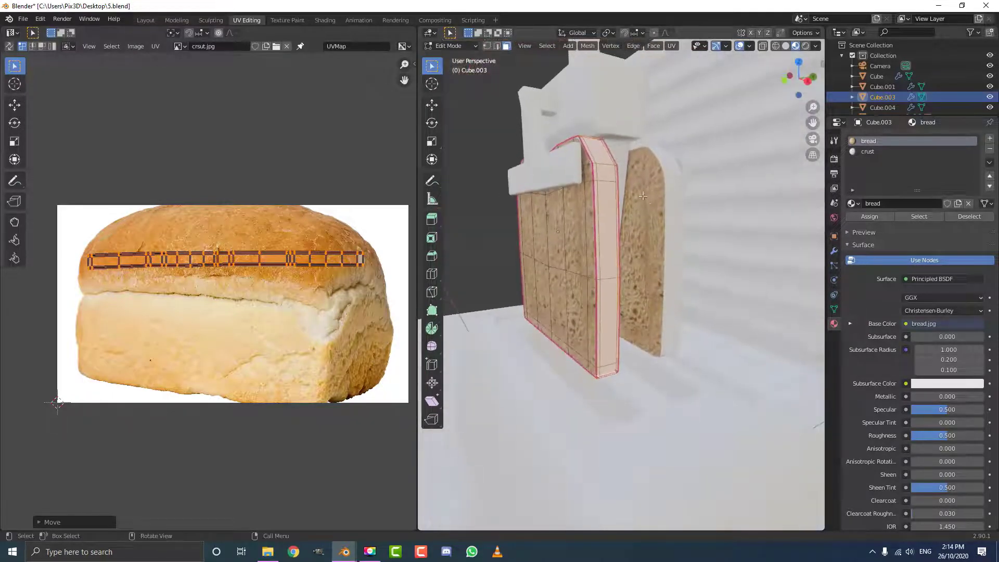
key("z")
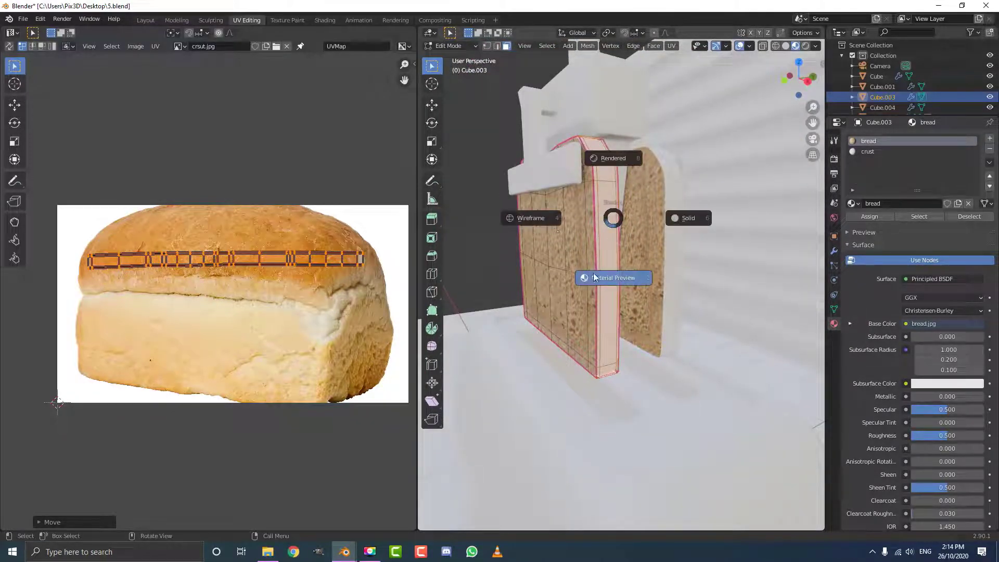
left_click(622, 278)
scroll(614, 238, "up", 4)
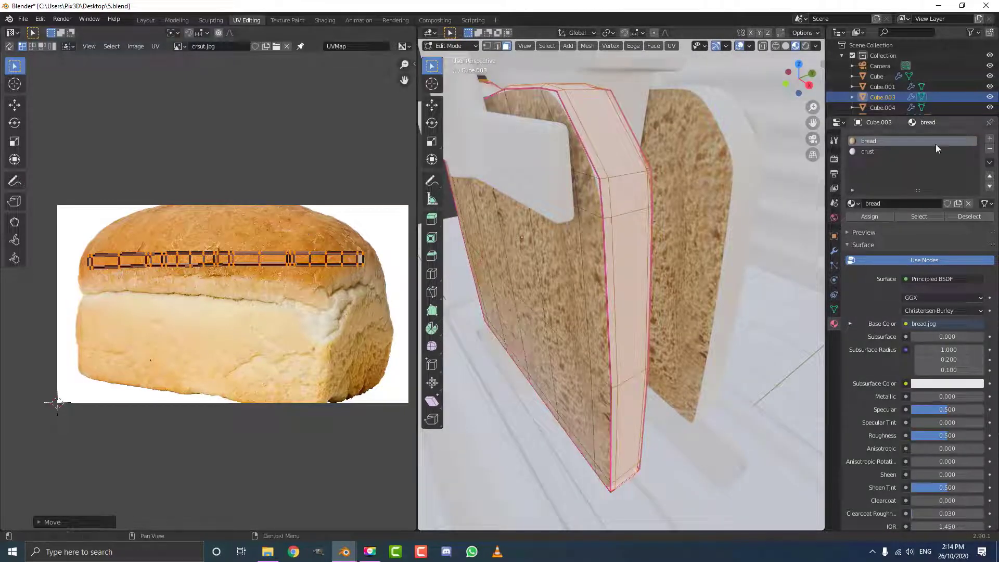
In the Shading workspace, add an Image Texture node to the crust material, placed beside the Principled BSDF
left_click(324, 20)
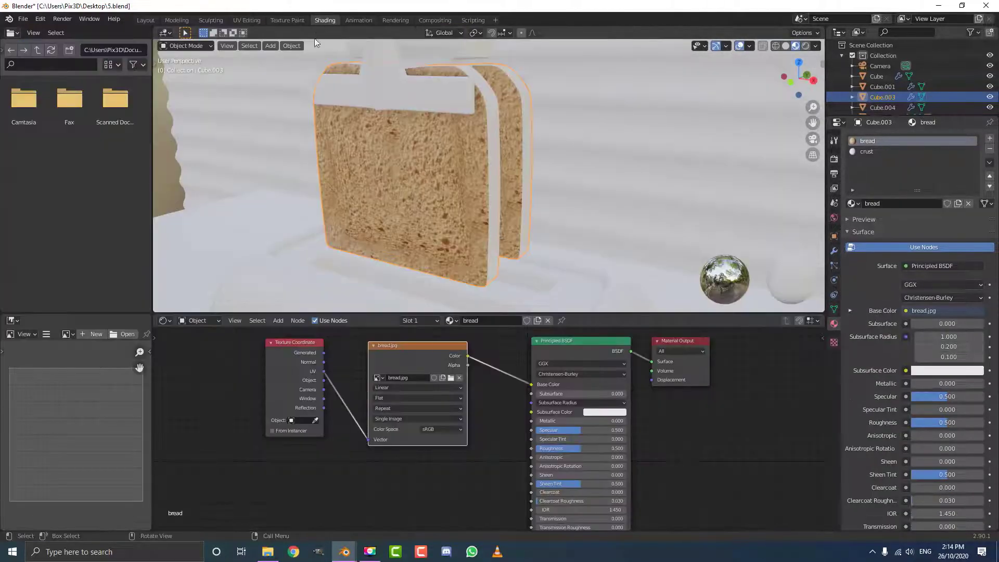
left_click(869, 151)
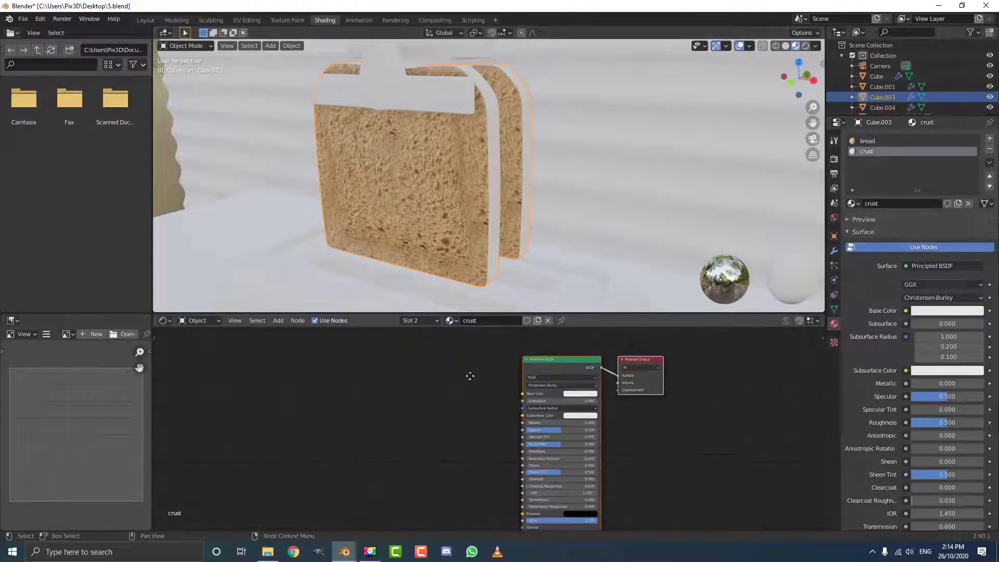
key("shift+a")
left_click(404, 374)
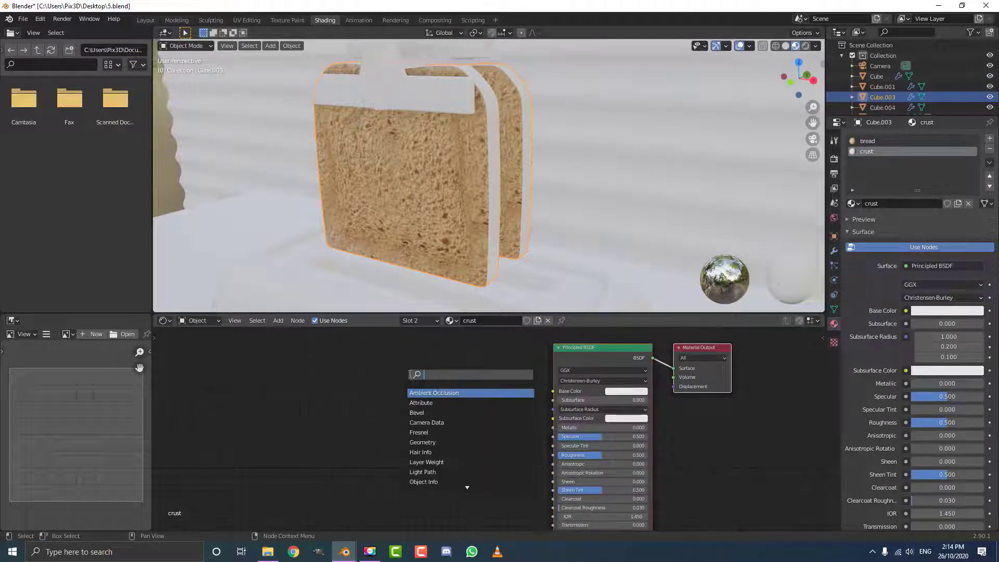
type("imag")
left_click(451, 390)
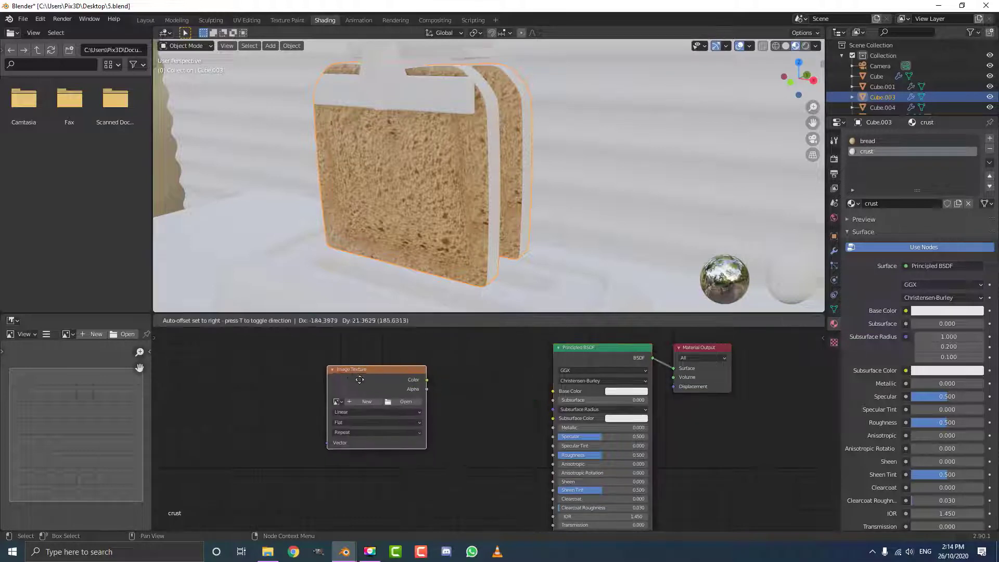
left_click(365, 388)
Connect the Image Texture's Color to the Principled BSDF's Base Color and assign crsut.jpg to the texture node
left_click_drag(414, 377, 556, 395)
middle_click_drag(386, 405, 403, 413)
scroll(402, 413, "up", 1)
left_click_drag(364, 374, 412, 366)
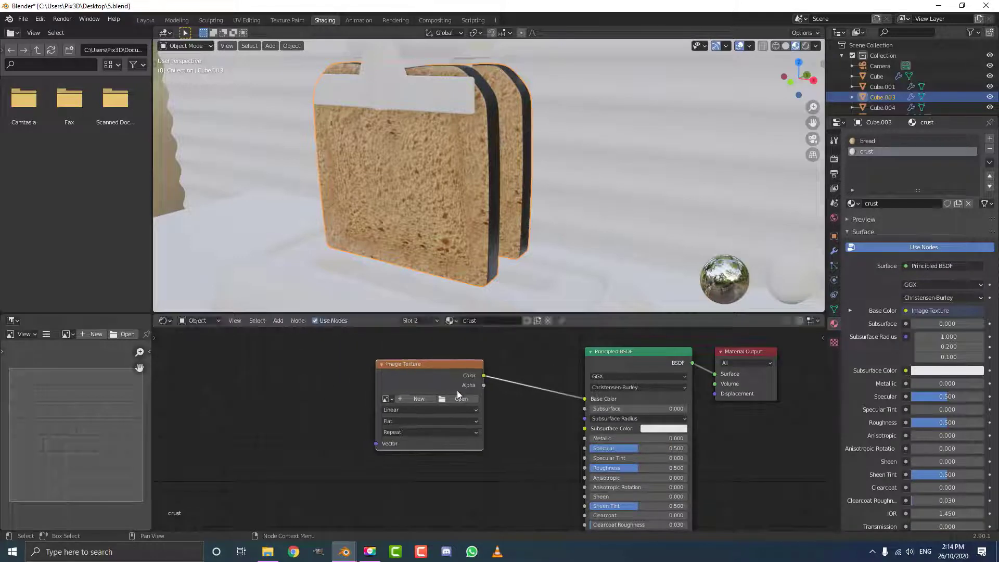
left_click(387, 399)
left_click(408, 422)
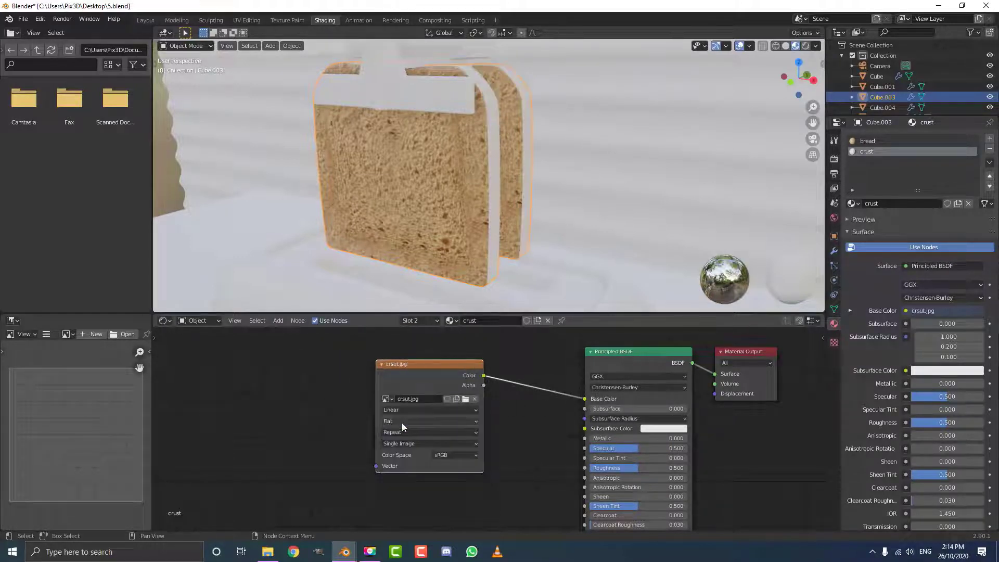
Deselect the bread slices and examine how the crust texture sits on their rims
middle_click_drag(422, 213, 452, 147)
scroll(447, 140, "down", 3)
scroll(497, 171, "up", 1)
key("alt+a")
key("Tab")
scroll(507, 162, "down", 5)
key("Tab")
scroll(452, 148, "up", 5)
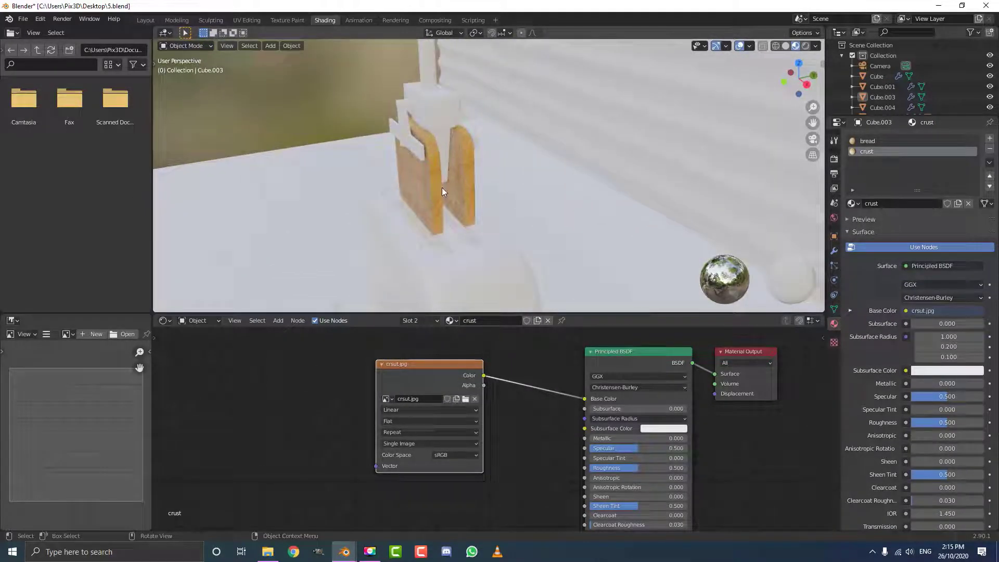
middle_click_drag(430, 188, 455, 174)
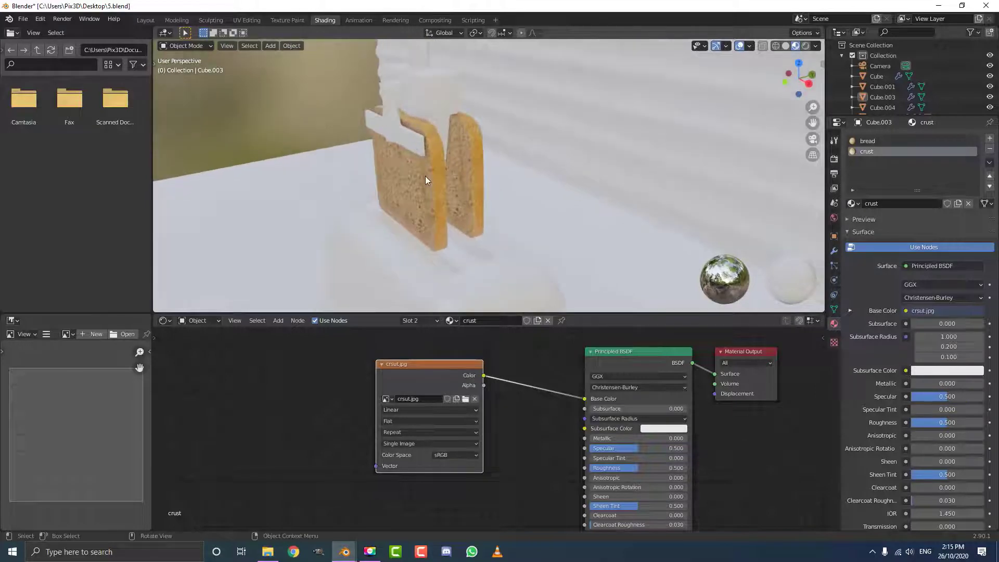
Return to the Layout workspace and switch the viewport to Solid shading
left_click(146, 20)
mouse_move(397, 206)
middle_mouse_down()
mouse_move(431, 230)
mouse_move(382, 208)
mouse_move(411, 229)
middle_mouse_up()
key("z")
left_click(520, 231)
Duplicate the pair of bread slices and move the copy straight up along Z, above the gripper
scroll(413, 239, "up", 5)
left_click(436, 209)
key("shift+d")
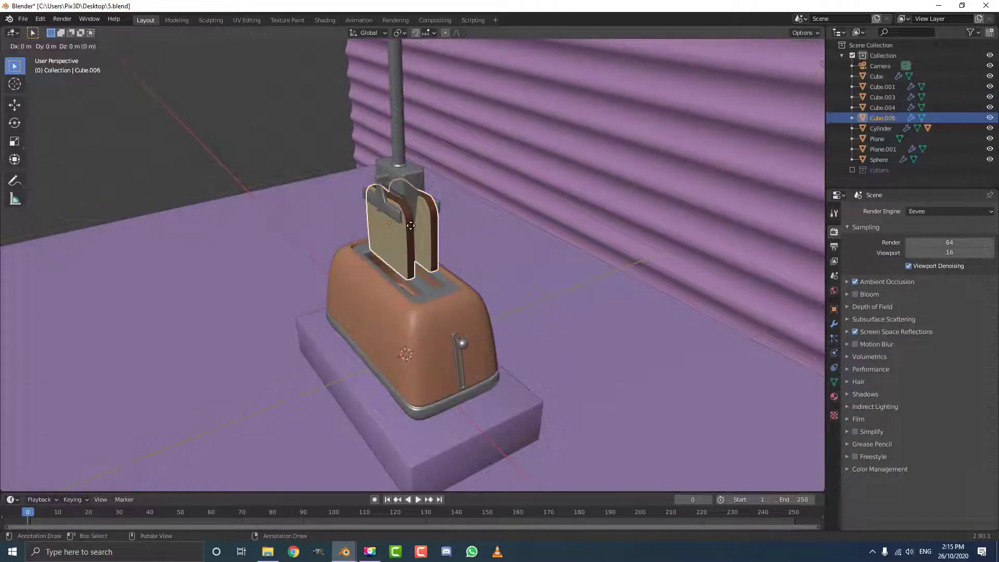
key("z")
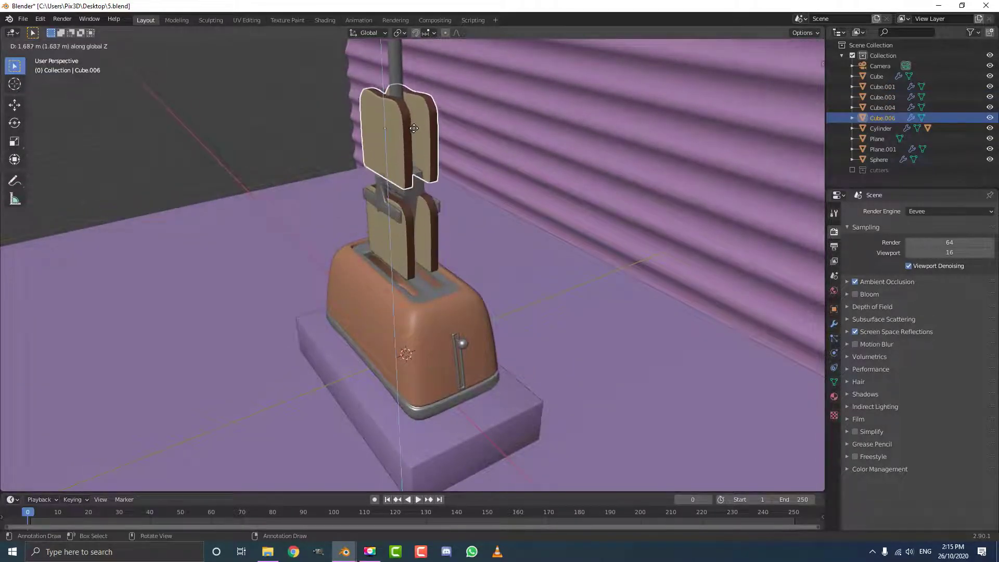
left_click(412, 108)
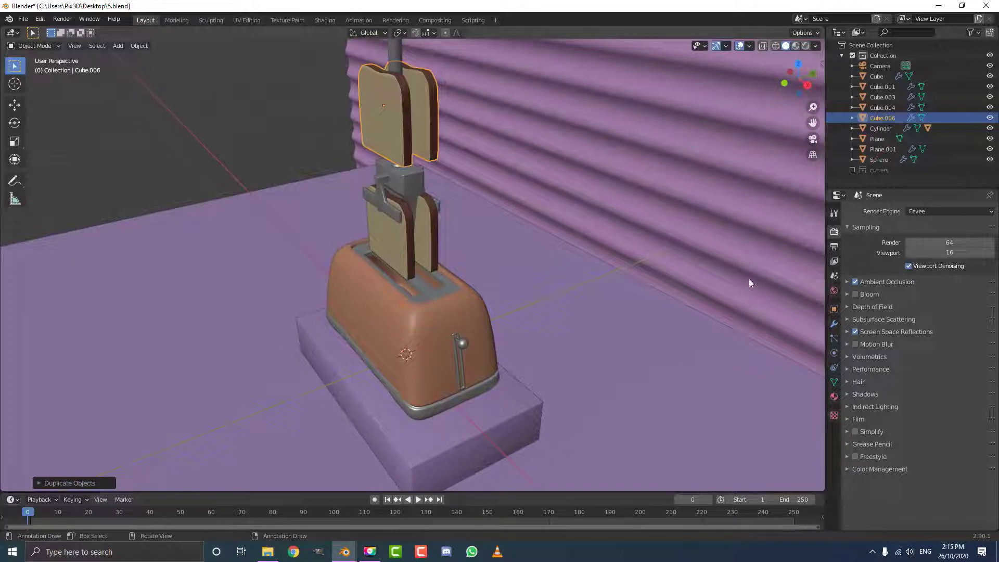
Remove the bread and crust materials from the duplicated slices and give them a new material named bread_toasted
left_click(834, 397)
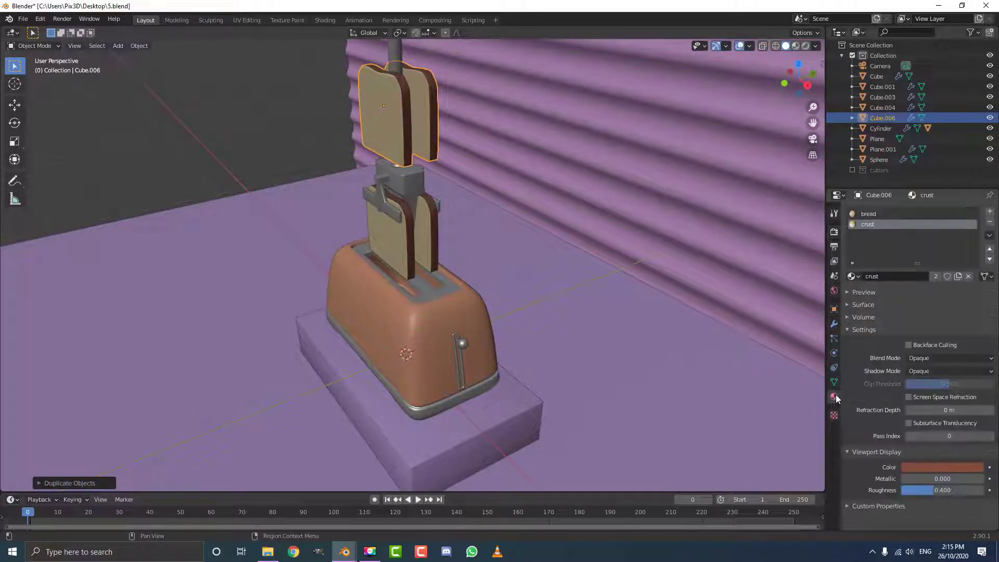
middle_click_drag(391, 145, 410, 133)
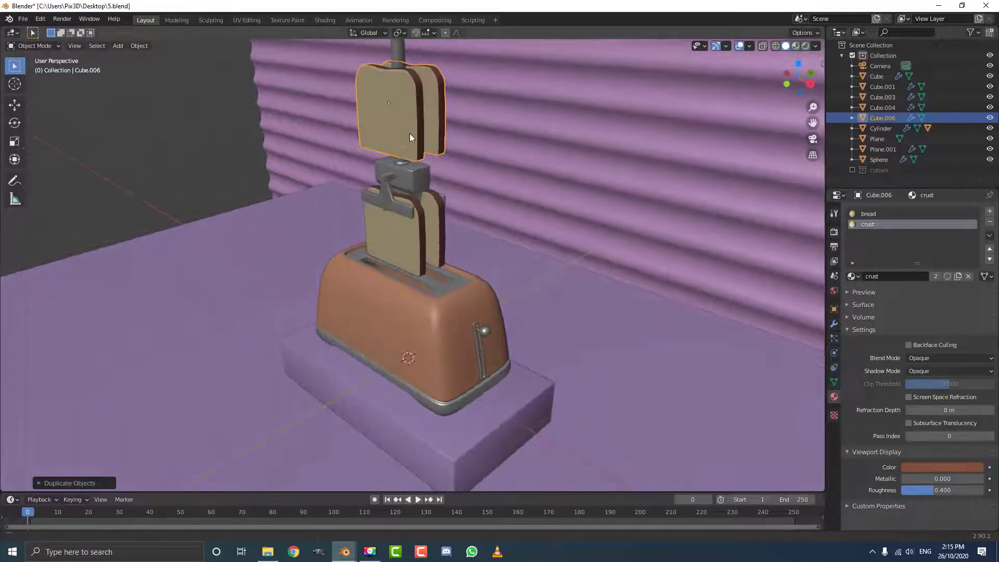
scroll(410, 133, "up", 2)
left_click(989, 222)
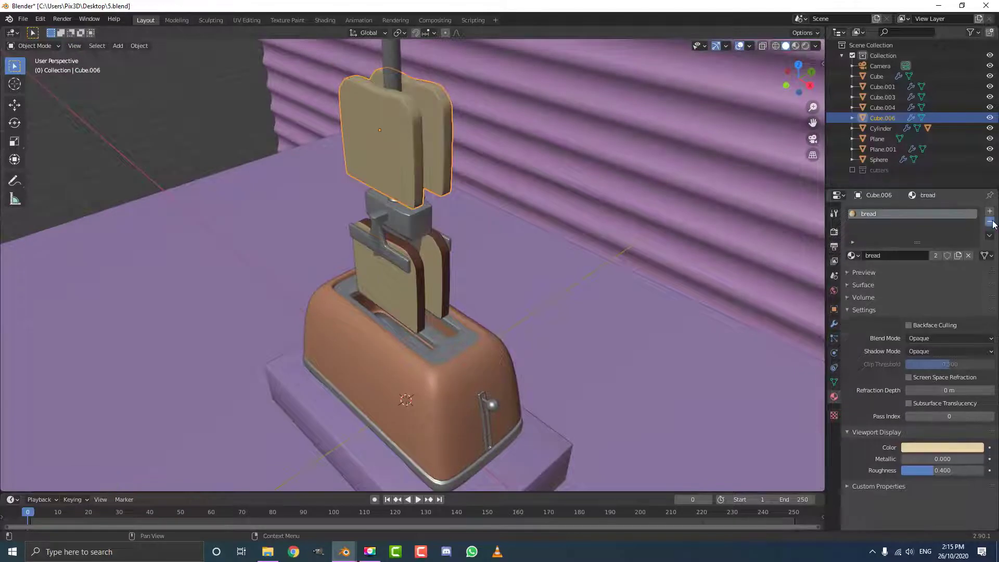
left_click(990, 221)
left_click(920, 254)
left_click(909, 255)
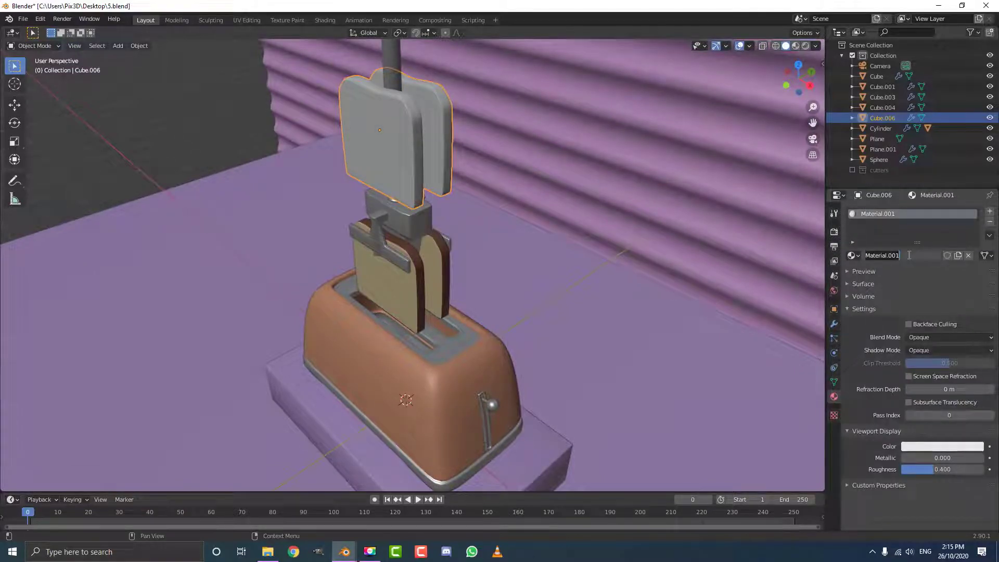
type("bread_toasted")
key("Return")
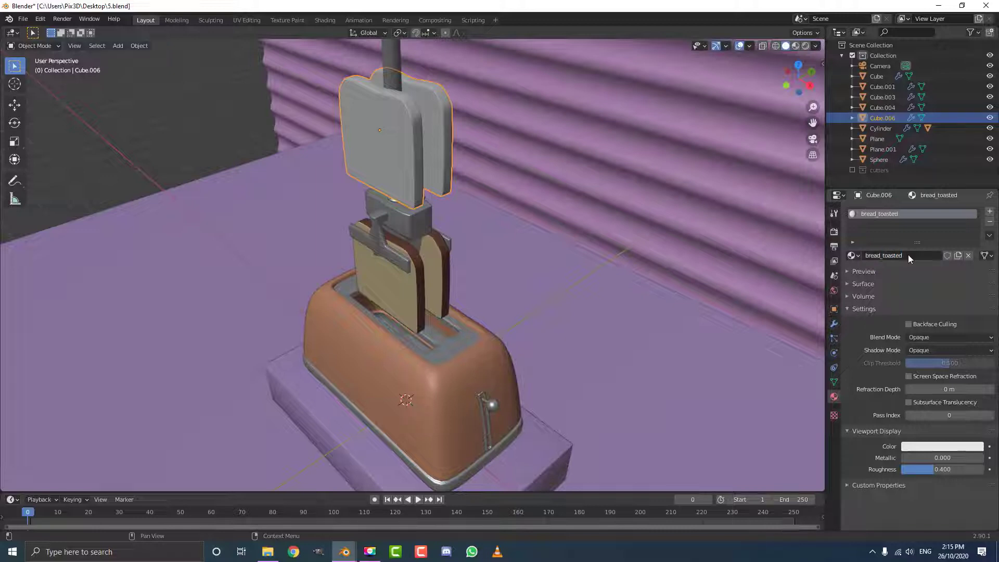
Add a second material slot to the duplicated slices with a new material named crust_toasted
left_click(991, 212)
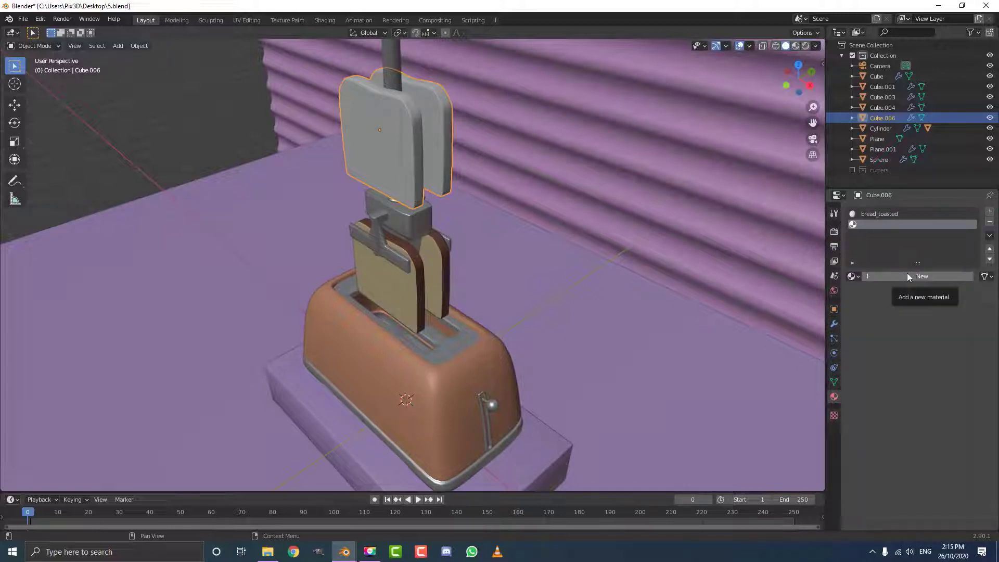
left_click(906, 272)
double_click(893, 275)
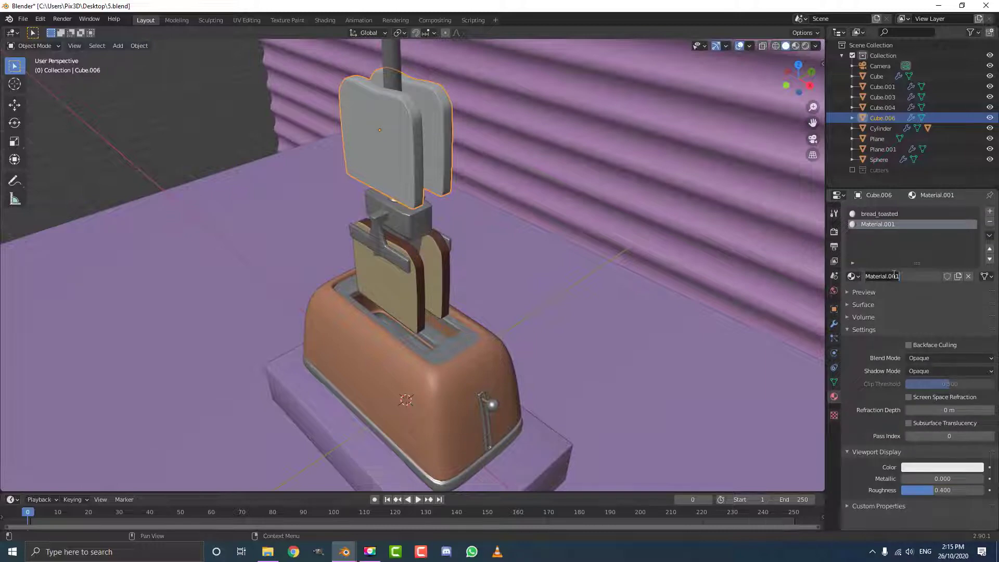
type("crust_toasted")
key("Return")
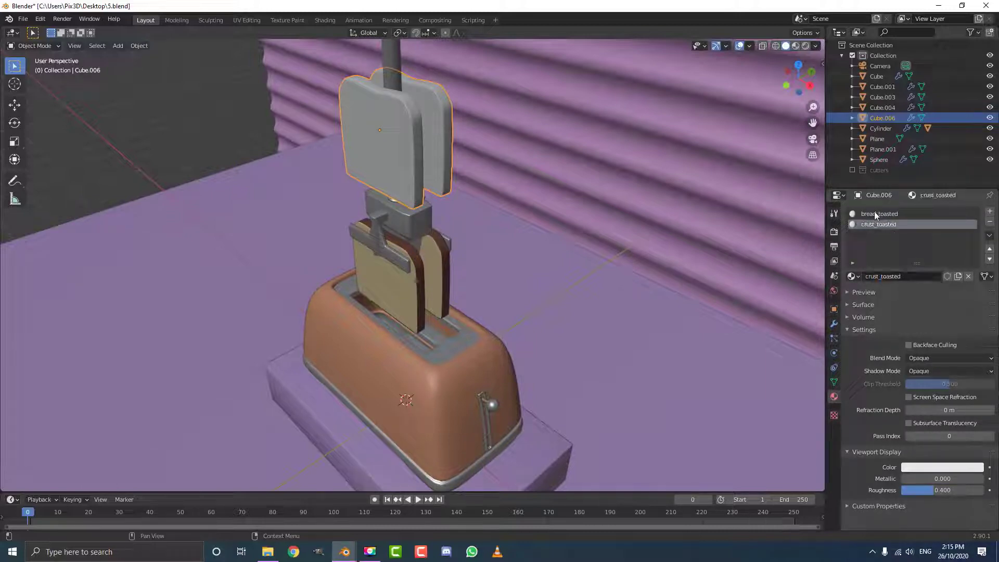
Set bread_toasted's viewport display color to a slightly darkened golden orange with hue 0.097 and saturation 0.536
left_click(875, 212)
left_click(918, 467)
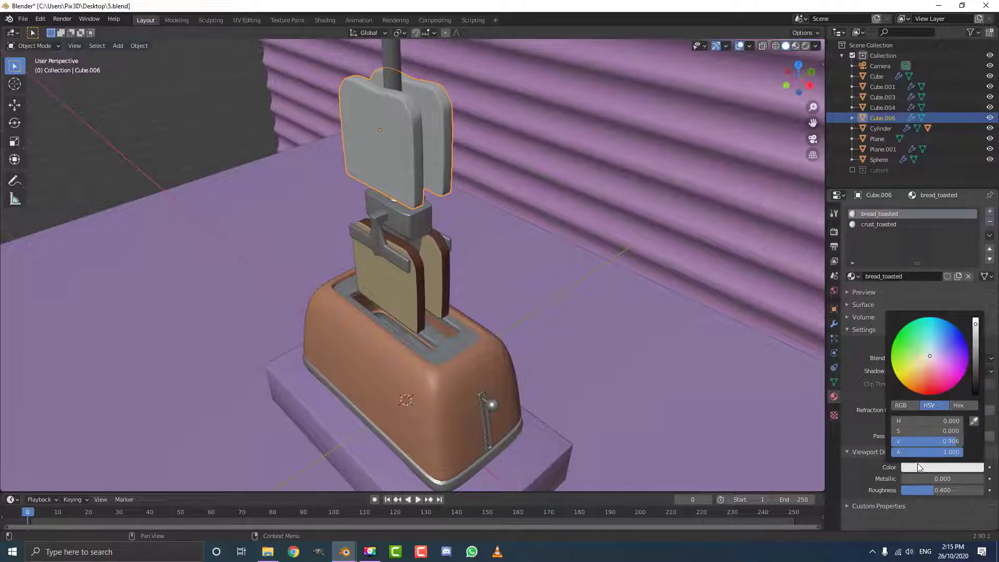
left_click(918, 374)
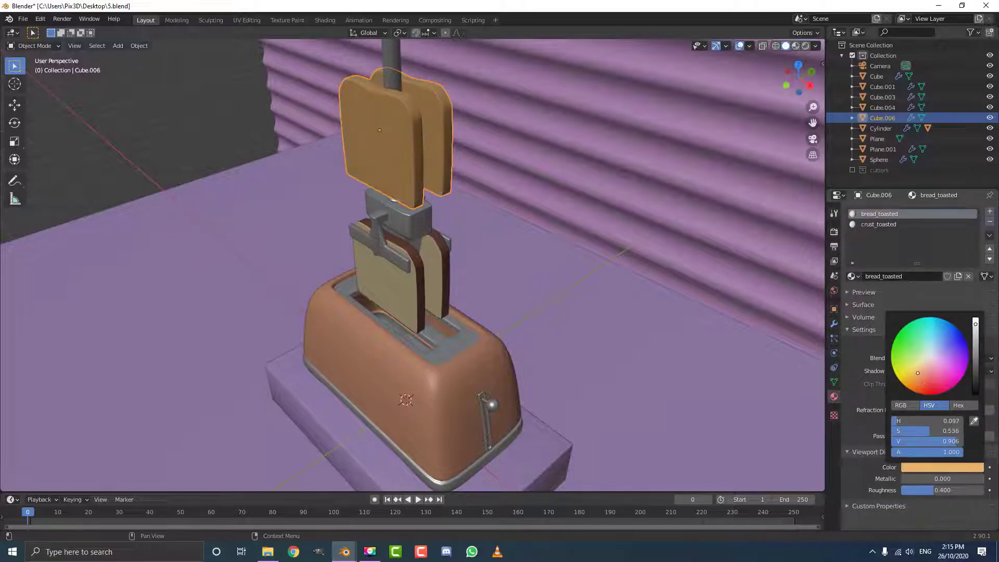
left_click(975, 331)
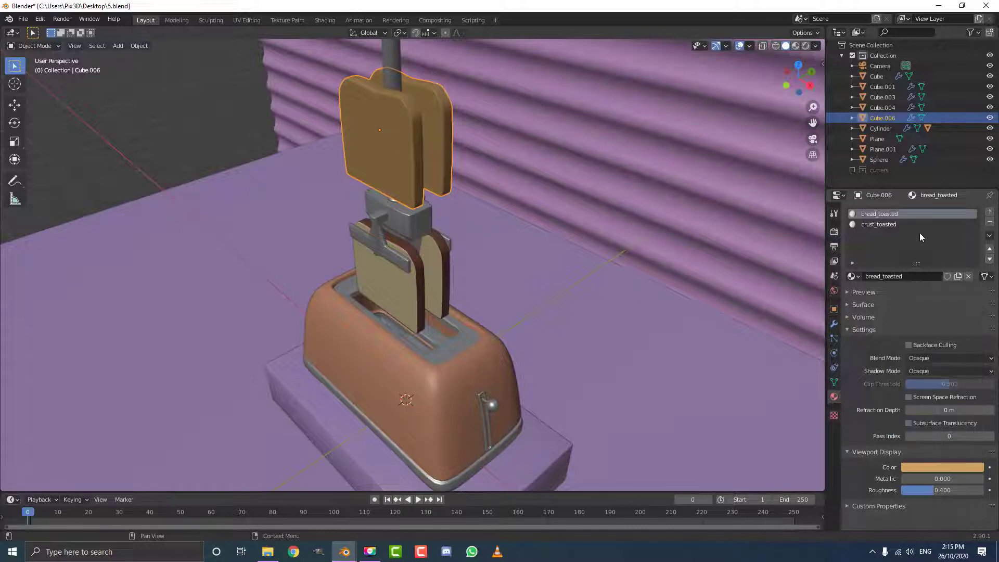
Set crust_toasted's viewport display color to a very dark reddish brown
left_click(881, 225)
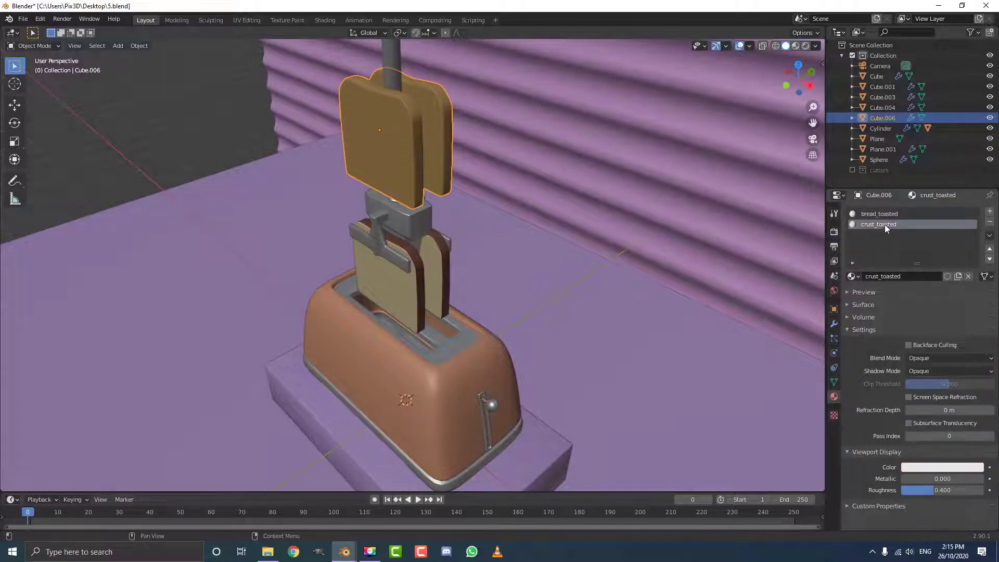
left_click(917, 467)
left_click(922, 380)
left_click(975, 348)
left_click_drag(976, 348, 975, 380)
Assign crust_toasted to the selected rim faces of the duplicated slices and return to Object Mode
key("Tab")
scroll(458, 164, "up", 4)
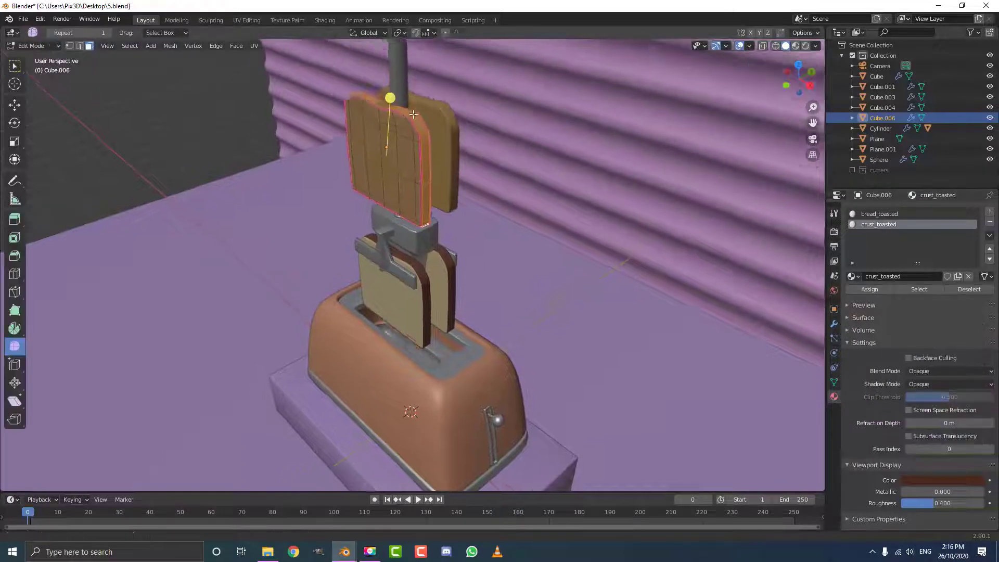
middle_click_drag(421, 141, 413, 232, "shift")
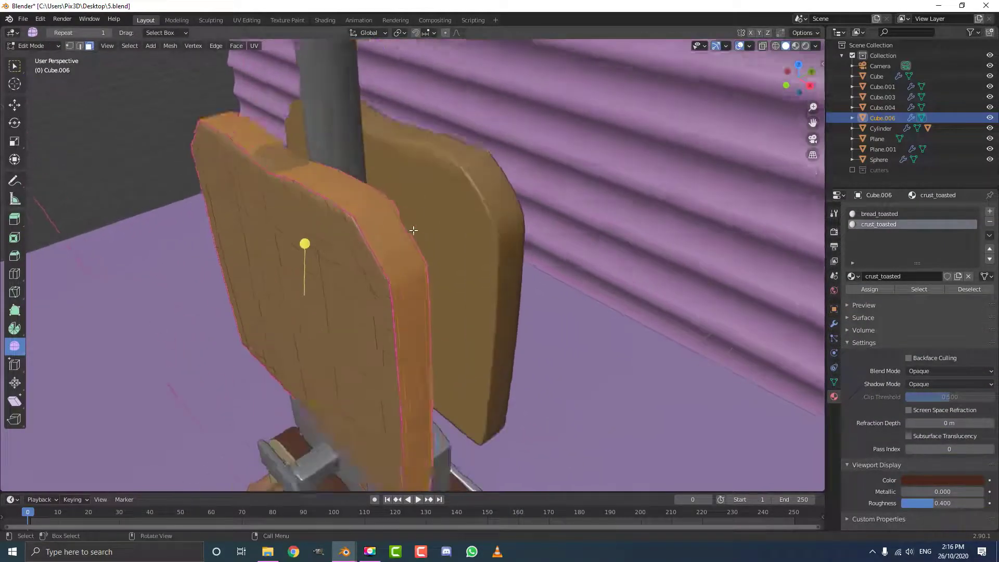
scroll(412, 232, "up", 2)
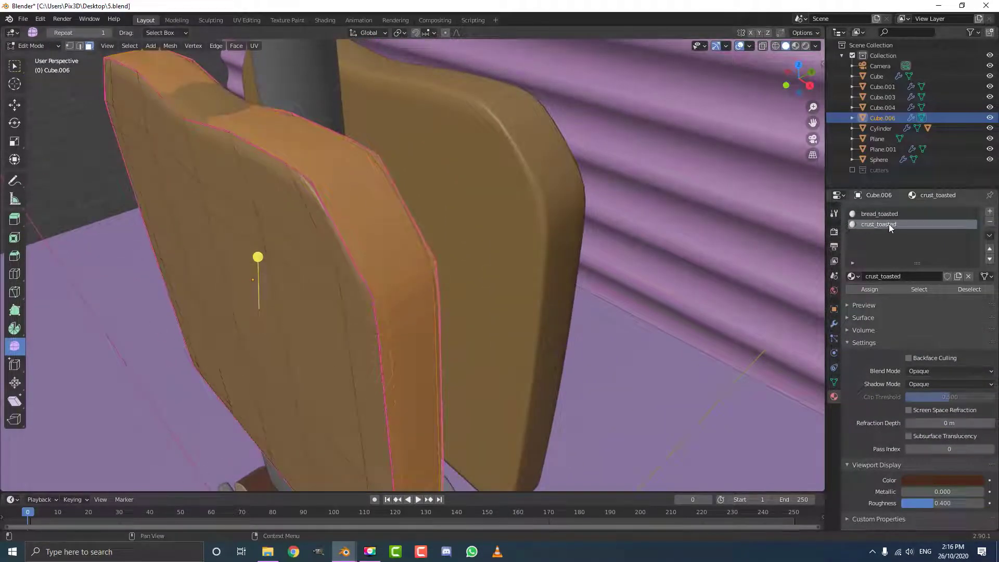
left_click(877, 289)
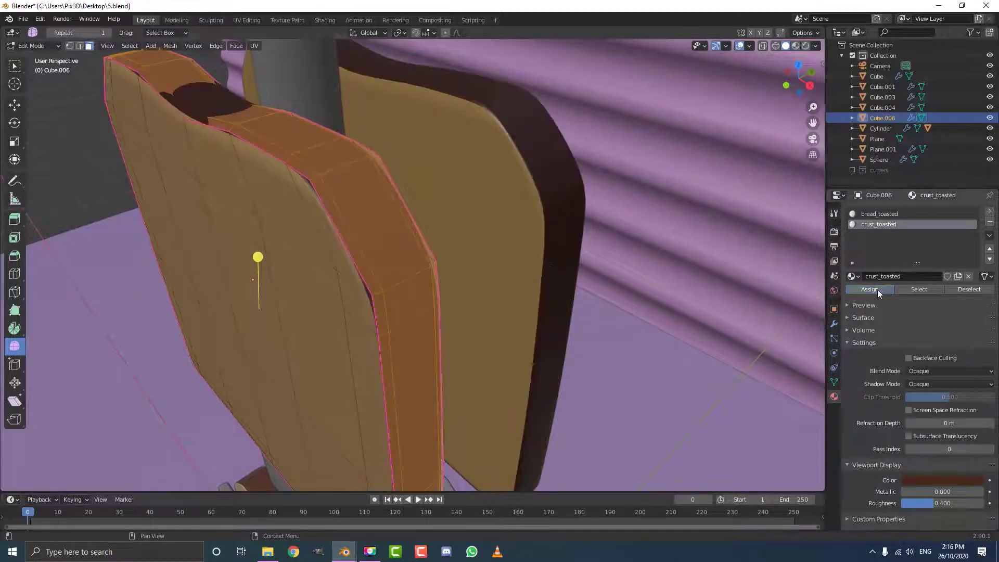
scroll(399, 252, "down", 5)
scroll(399, 252, "down", 8)
key("Tab")
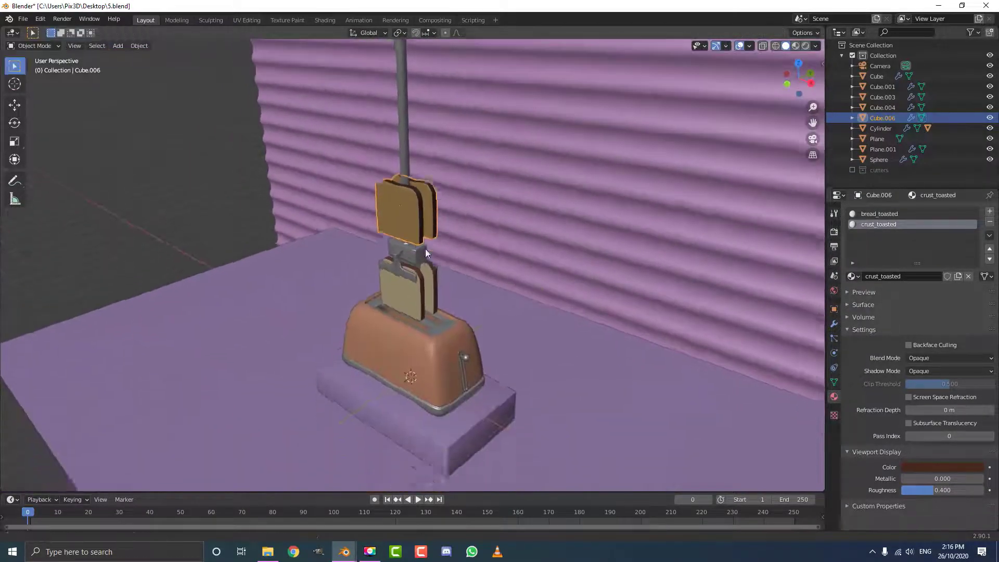
left_click(423, 290)
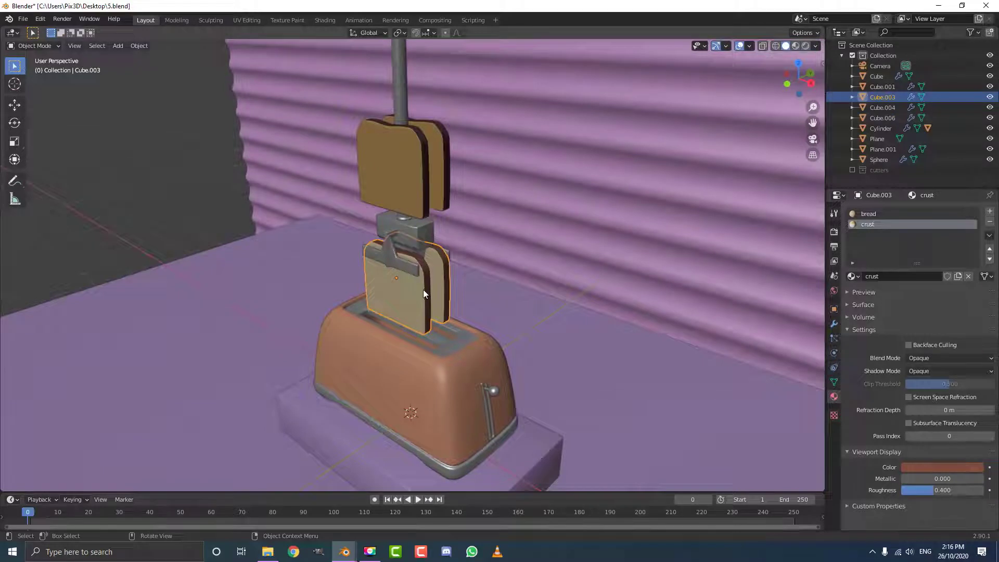
left_click(422, 151)
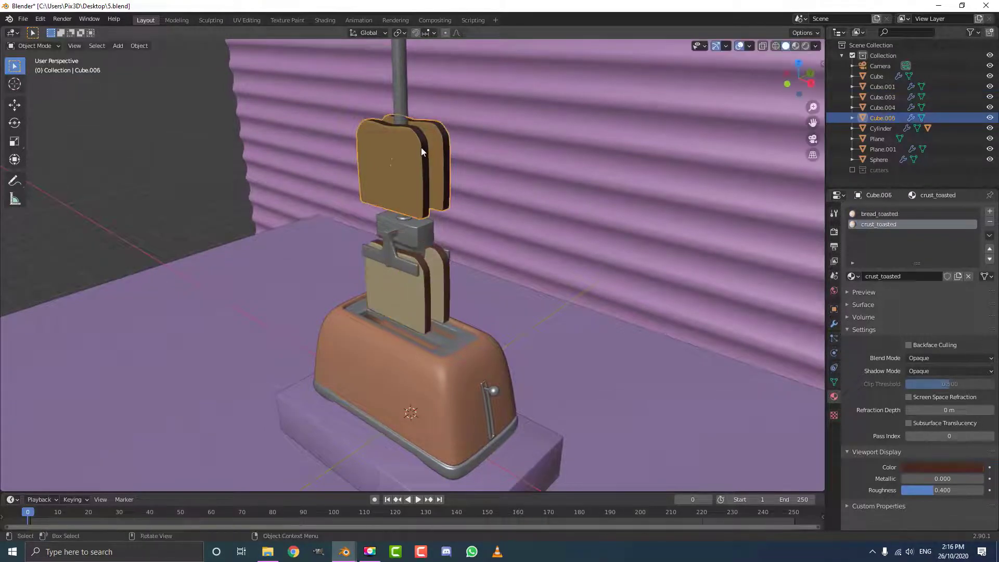
key("g")
right_click(426, 144)
Open the Shading workspace and copy all nodes of the untoasted slices' bread material
left_click(325, 20)
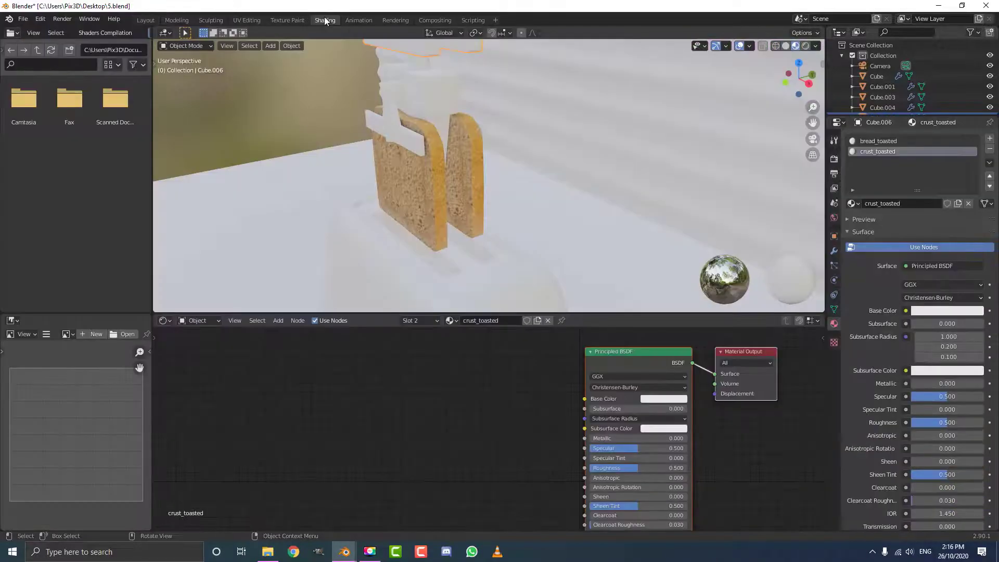
left_click(475, 185)
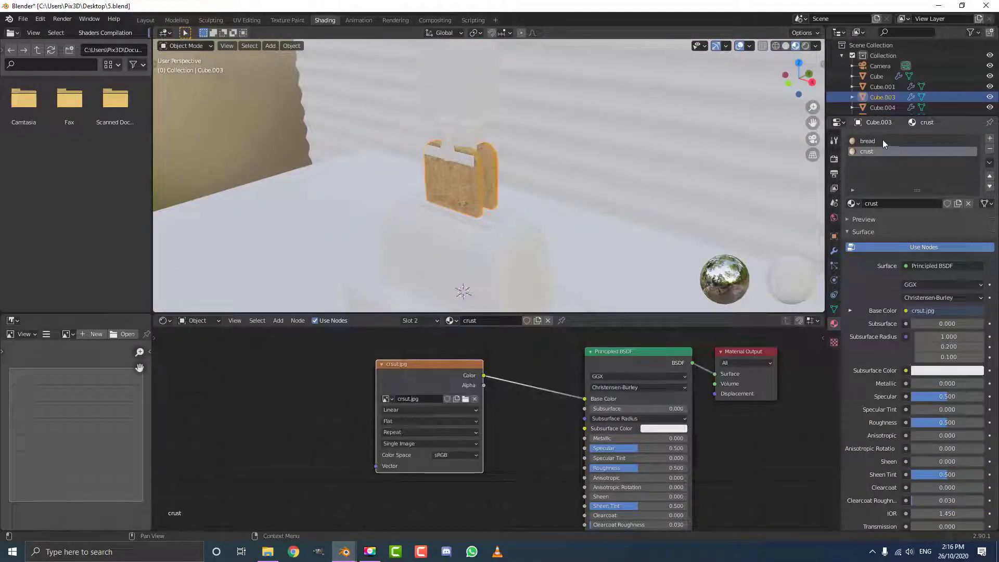
left_click(867, 141)
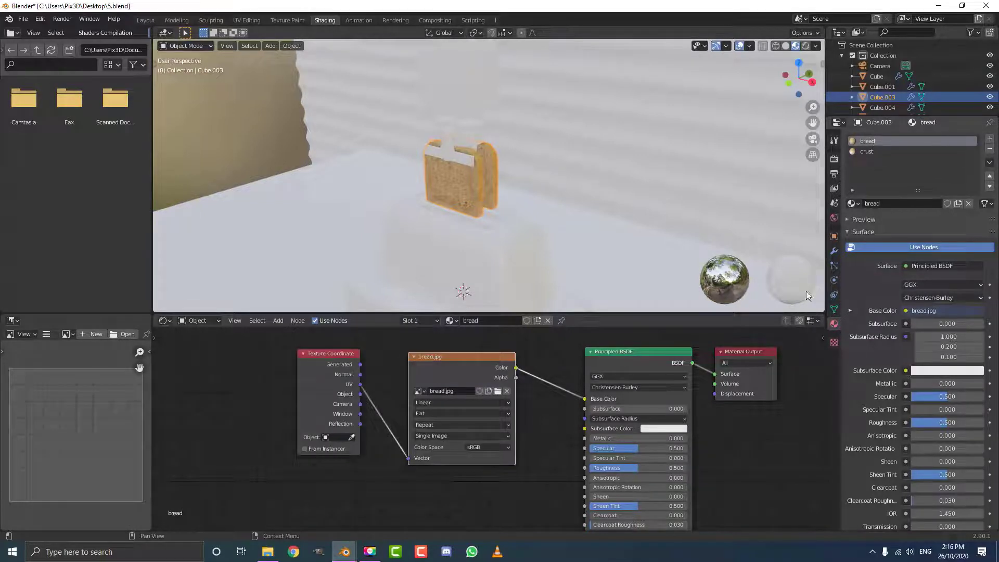
scroll(335, 459, "down", 3)
left_click_drag(300, 484, 641, 340)
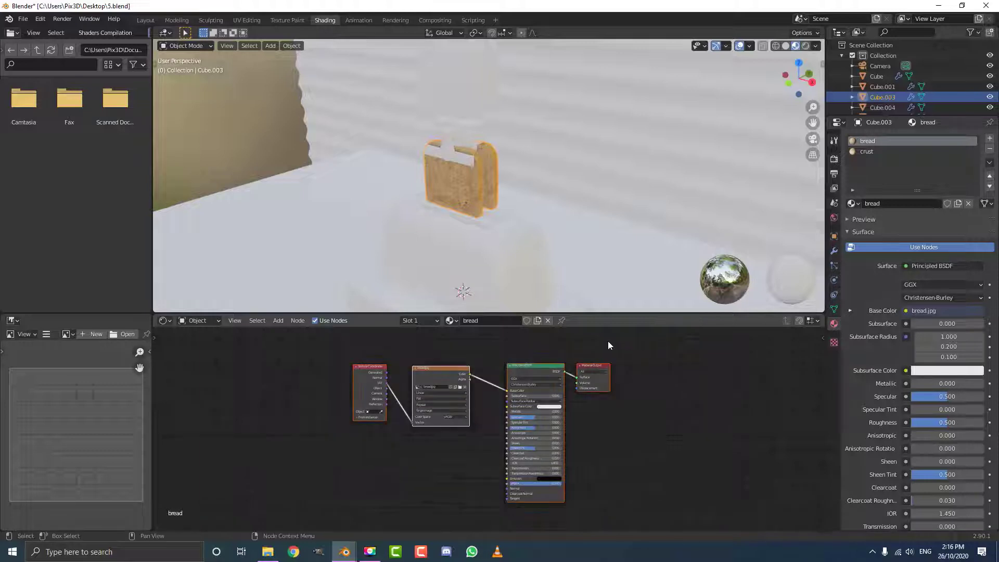
right_click(462, 352)
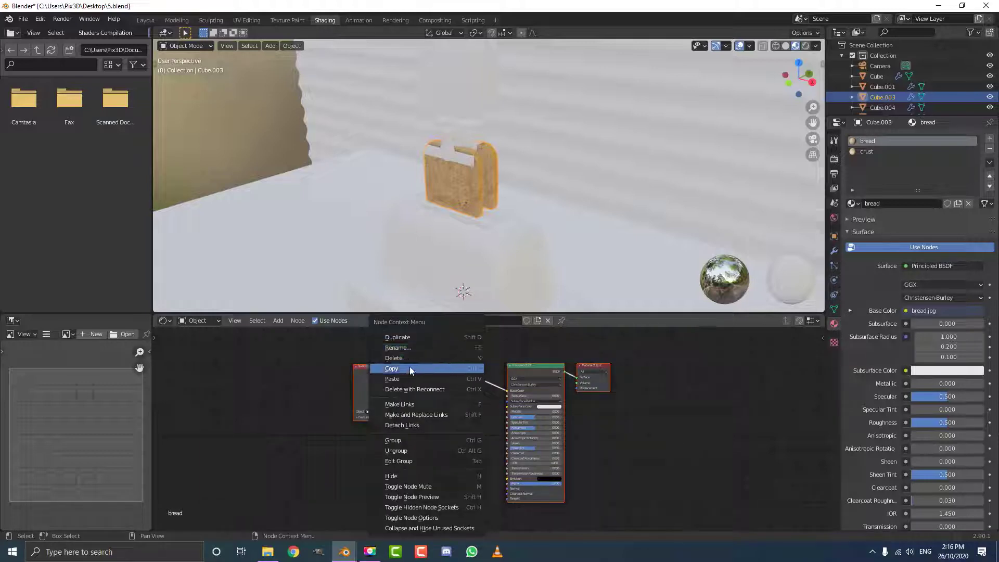
Select the duplicated slices above the toaster and switch the viewport to Solid shading
middle_click_drag(551, 131, 534, 160, "shift")
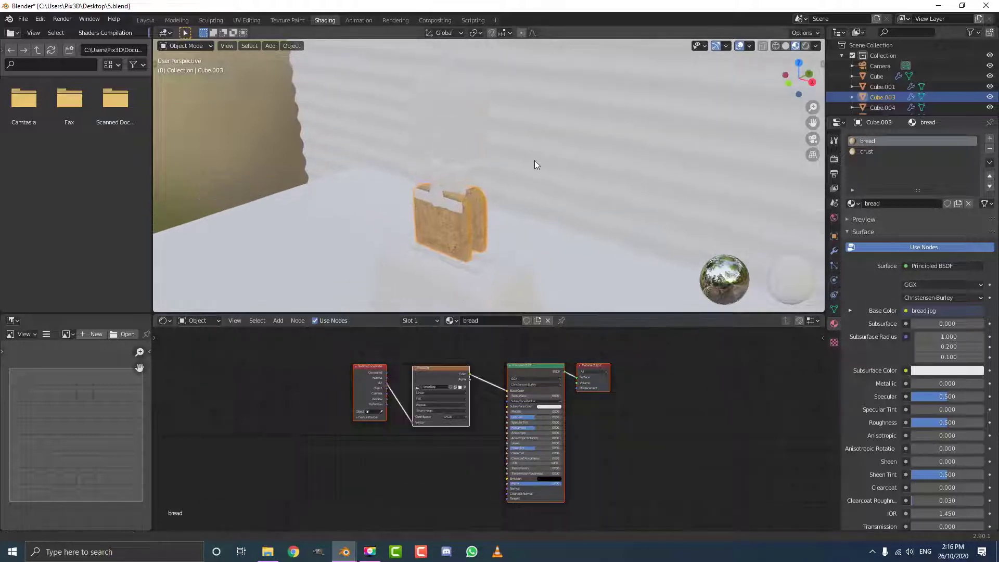
left_click(480, 98)
key("z")
left_click(522, 100)
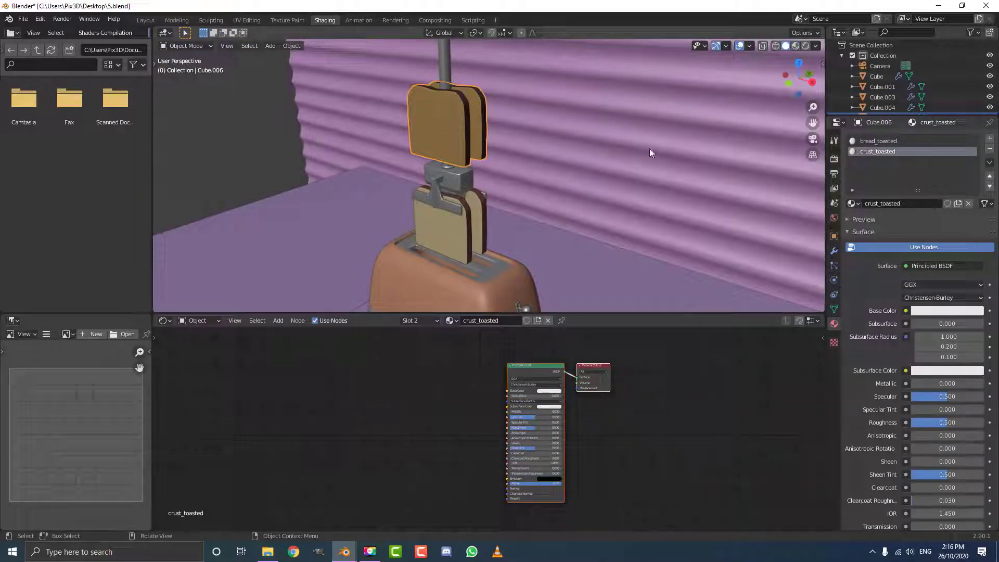
Replace the default nodes of bread_toasted with the copied bread material nodes
left_click(878, 141)
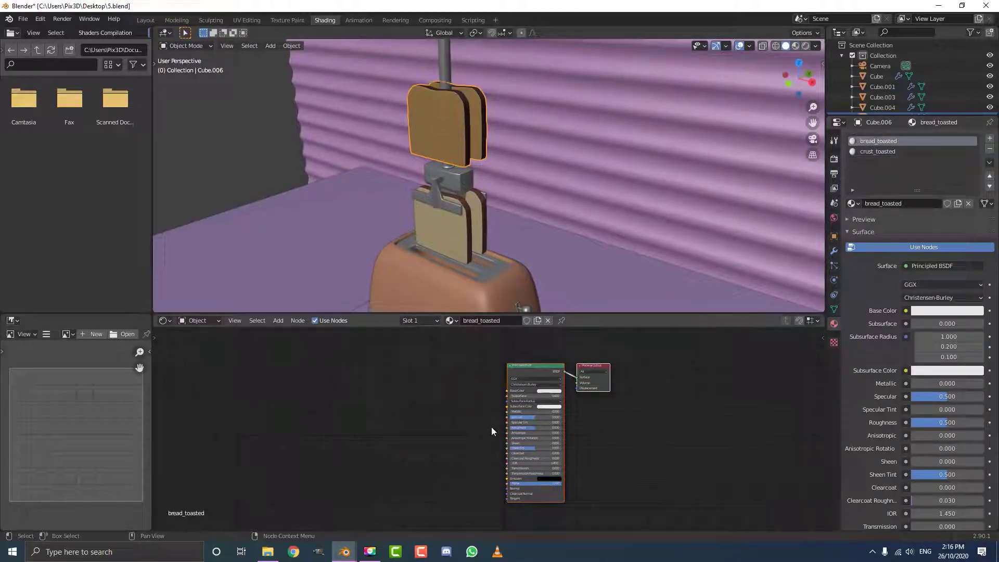
key("b")
left_click_drag(495, 397, 560, 370)
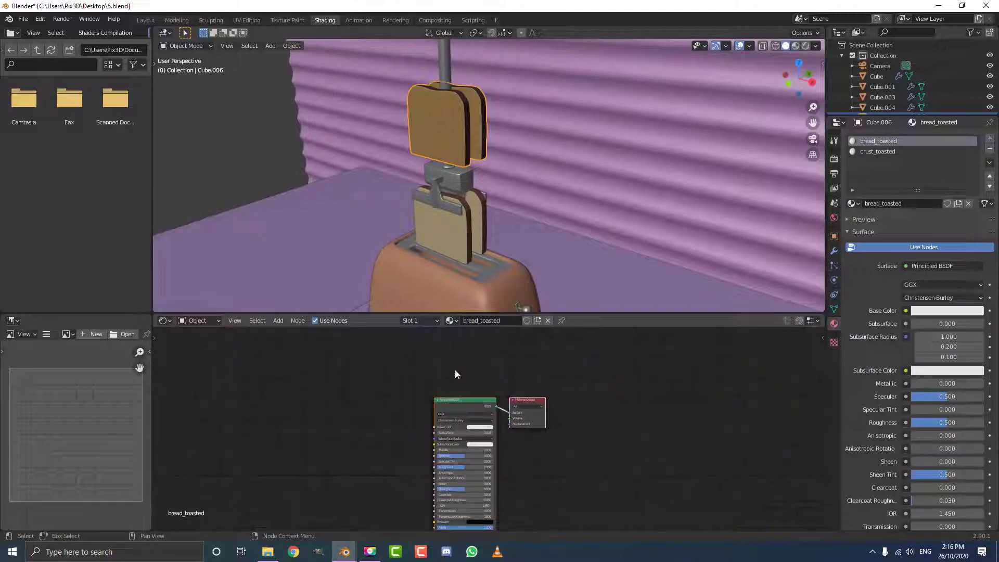
key("x")
right_click(392, 377)
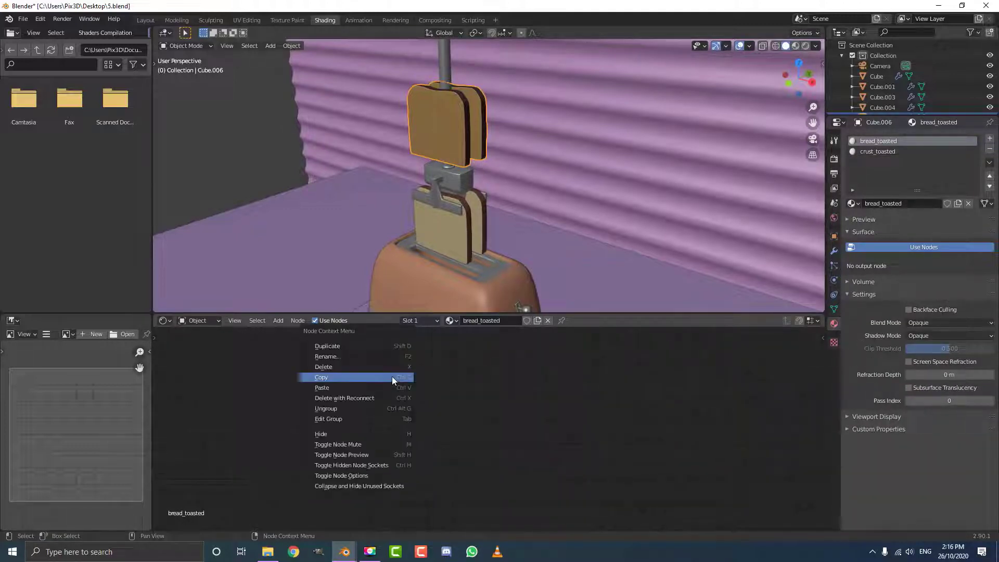
left_click(340, 389)
Insert a ColorRamp node between the bread.jpg image texture and the Principled BSDF's Base Color
middle_click_drag(427, 387, 482, 371)
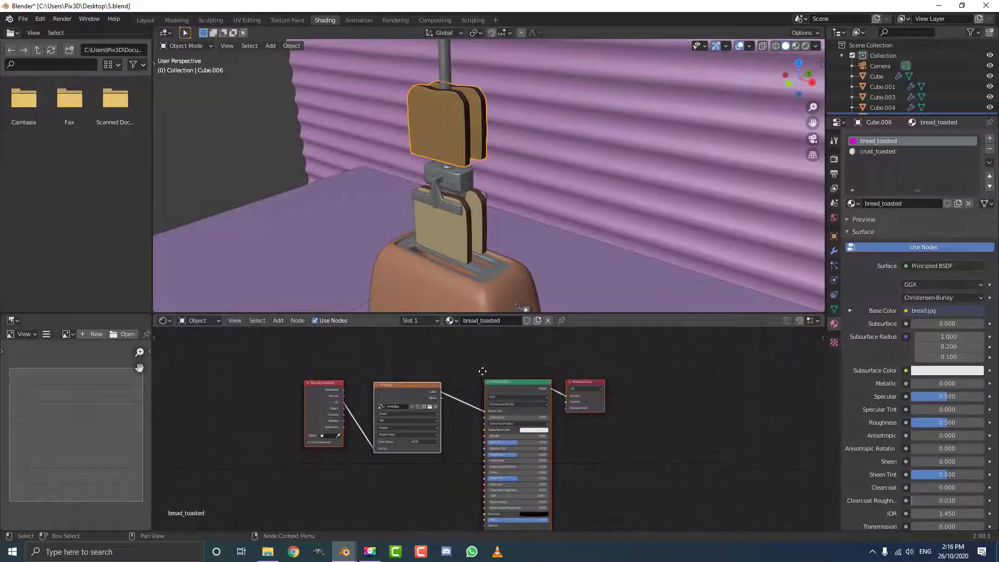
scroll(482, 371, "up", 2)
key("shift+a")
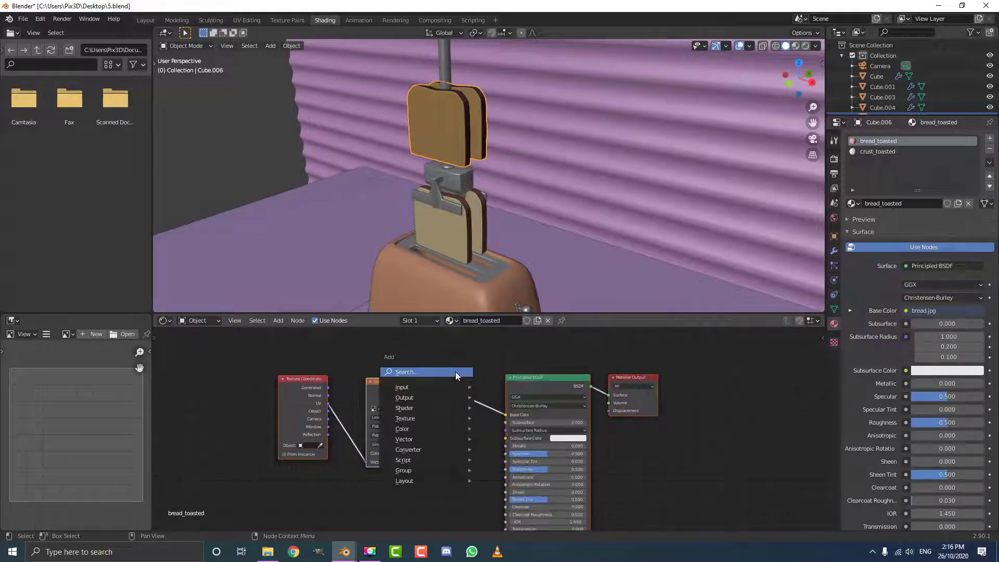
type("colo")
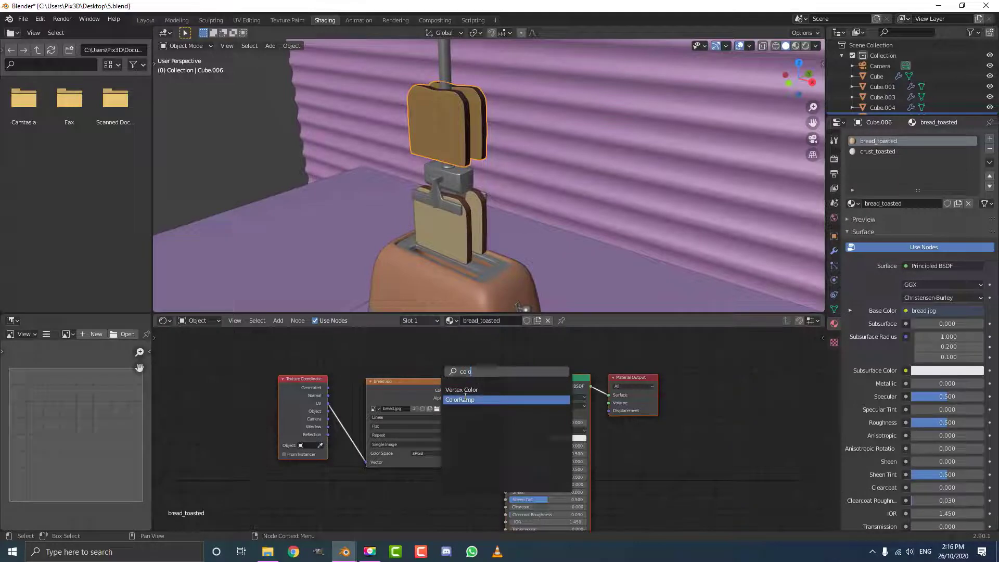
left_click(467, 398)
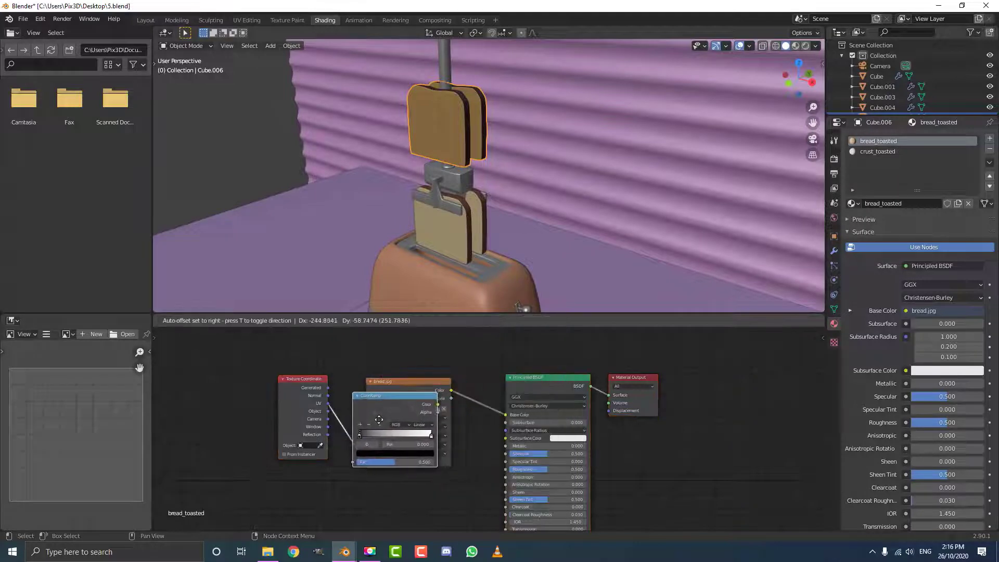
left_click(430, 417)
Set the ColorRamp's white stop to a medium brown with hue 0.067, saturation 0.626 and value 0.508
scroll(431, 420, "up", 3)
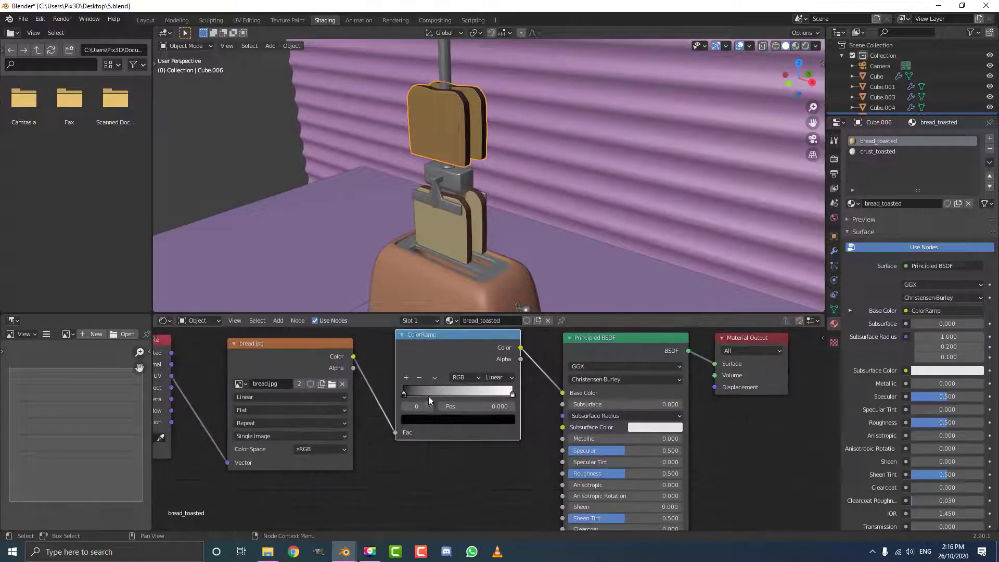
left_click(520, 385)
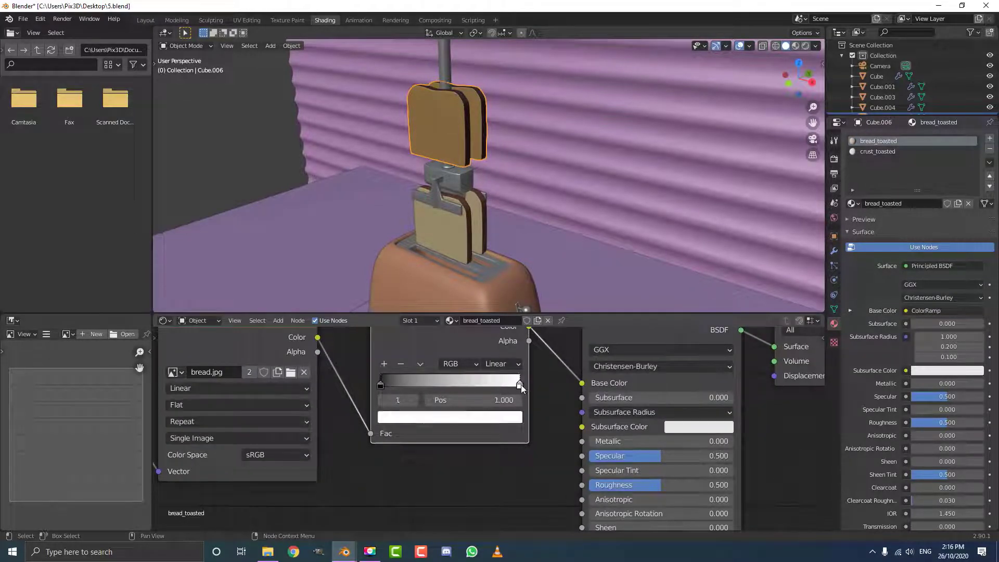
left_click(509, 419)
left_click(421, 303)
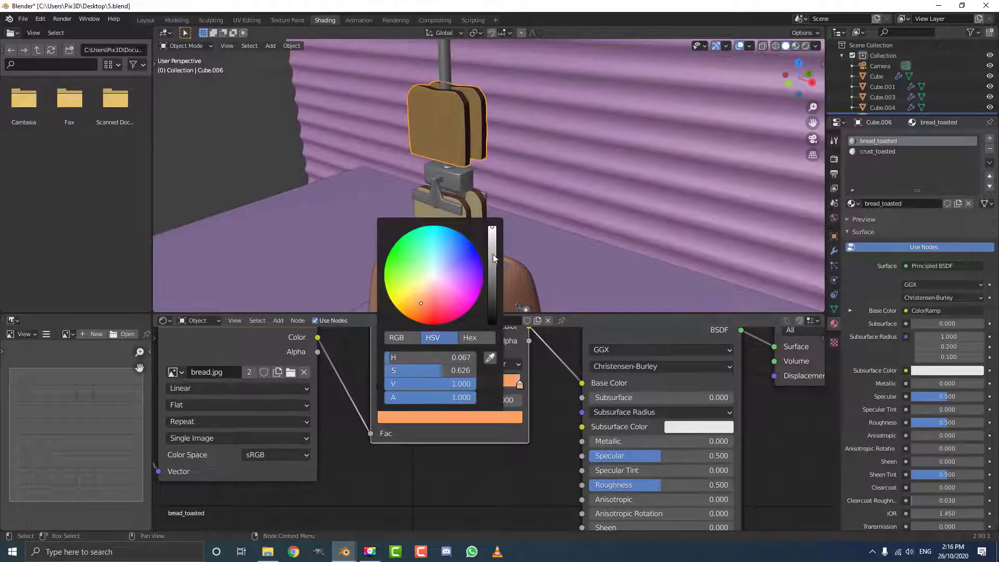
left_click_drag(492, 259, 494, 280)
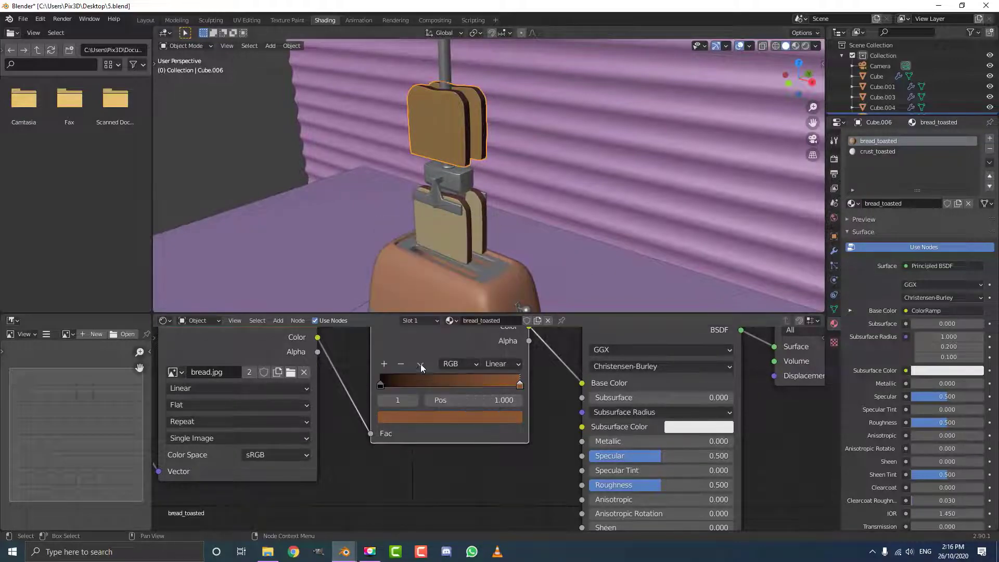
Set the ColorRamp's black stop to a very dark reddish brown with a value of about 0.084
left_click(381, 385)
left_click(400, 417)
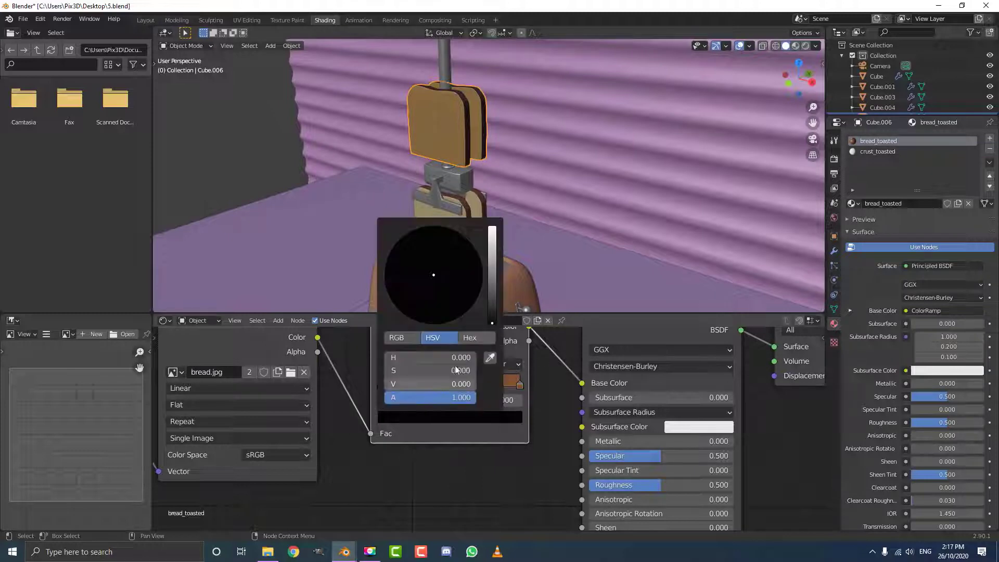
left_click_drag(493, 322, 492, 316)
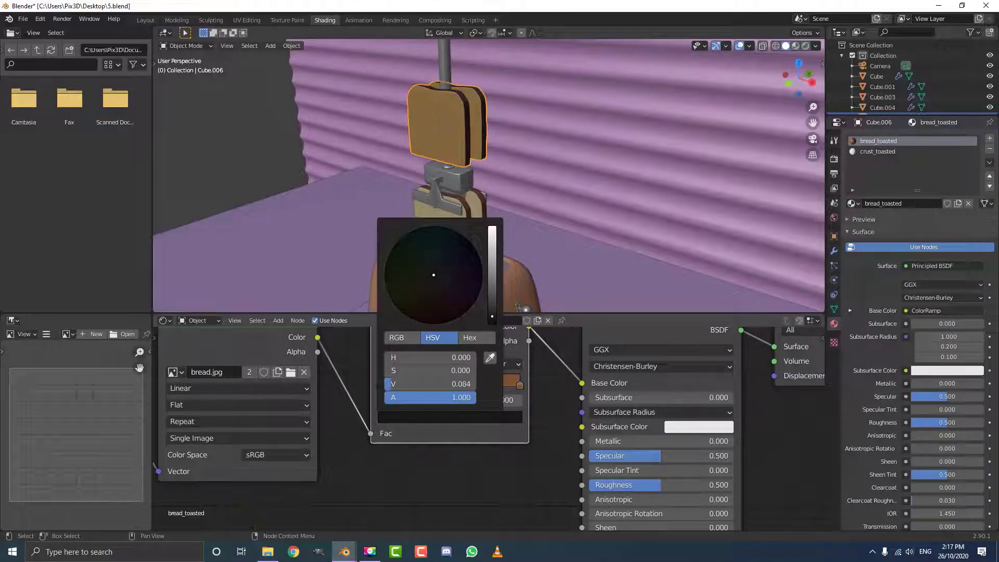
left_click(422, 312)
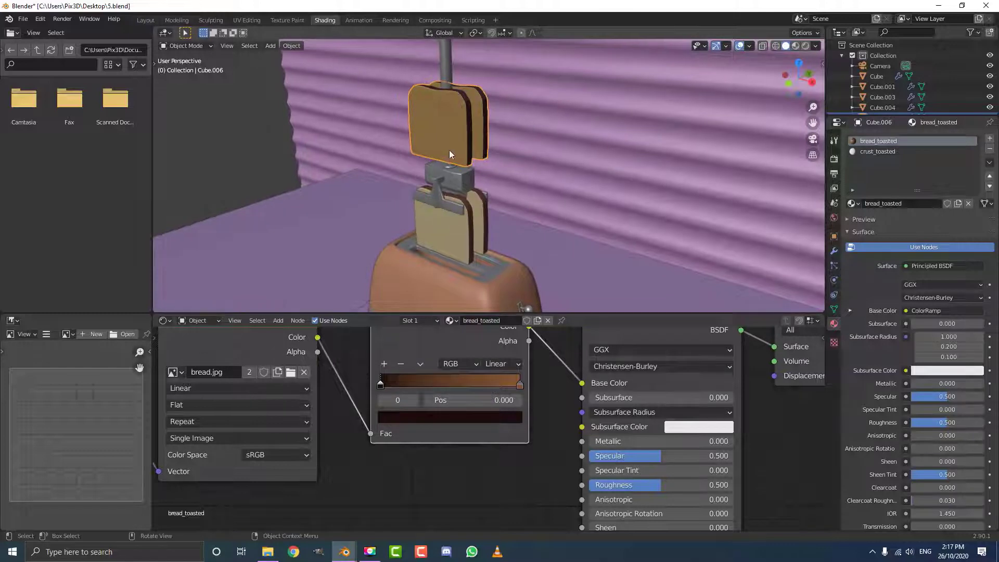
Switch the viewport to Material Preview and move the ColorRamp's brown stop to position 0.809
key("z")
left_click(460, 210)
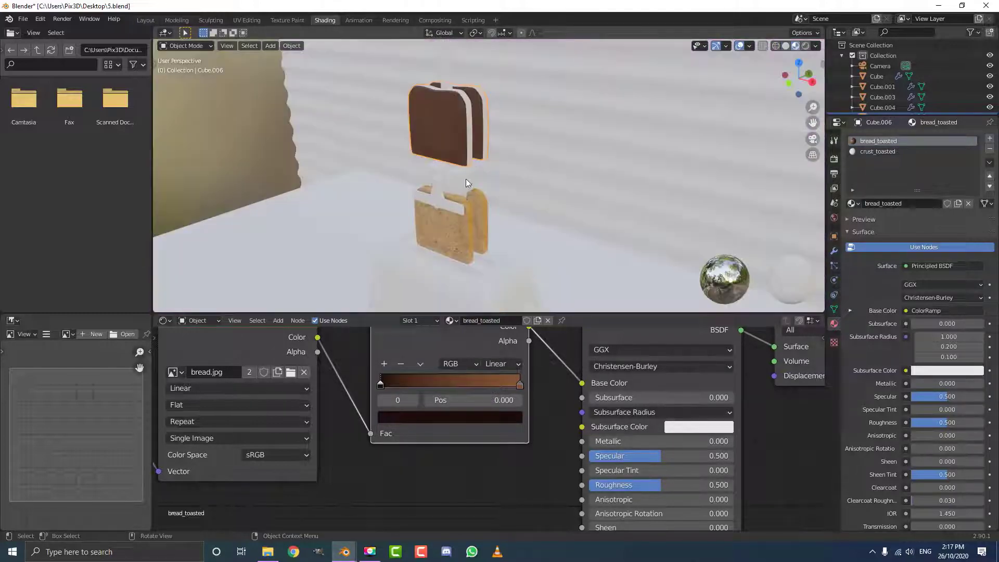
scroll(450, 170, "up", 5)
middle_click_drag(385, 135, 398, 126)
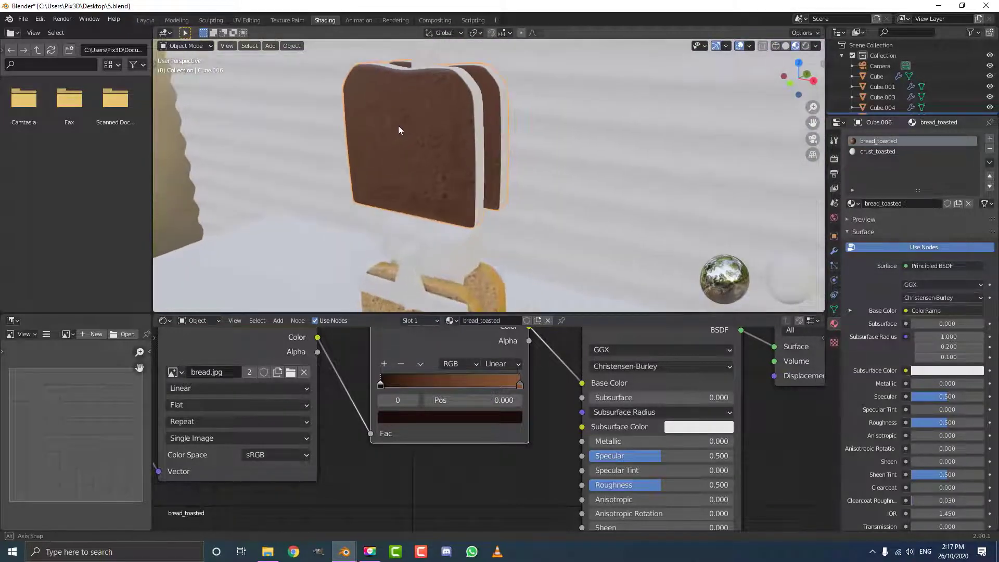
left_click(518, 385)
left_click_drag(519, 385, 493, 385)
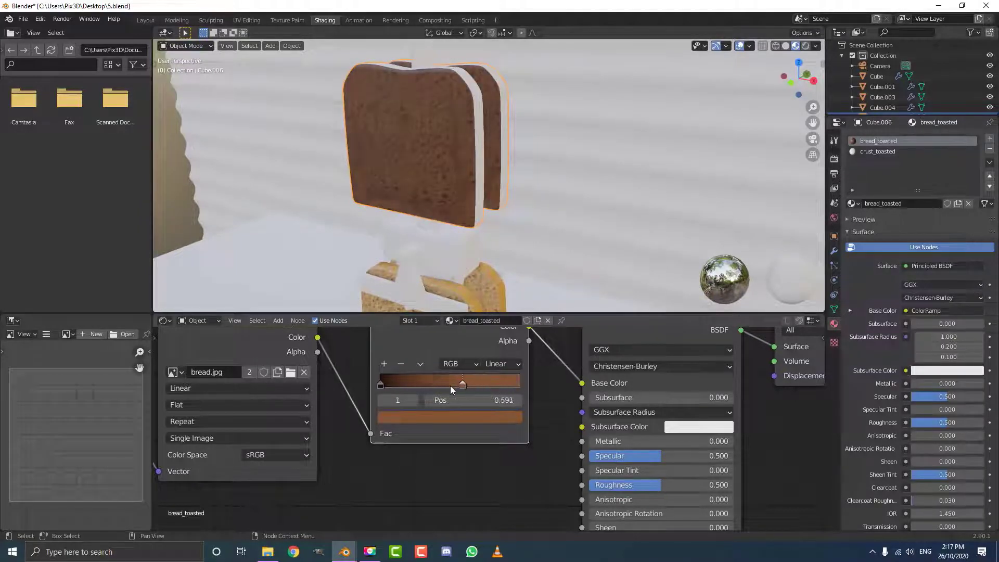
Brighten the color of the ColorRamp stop at position 0.809 to a light orange
left_click(381, 385)
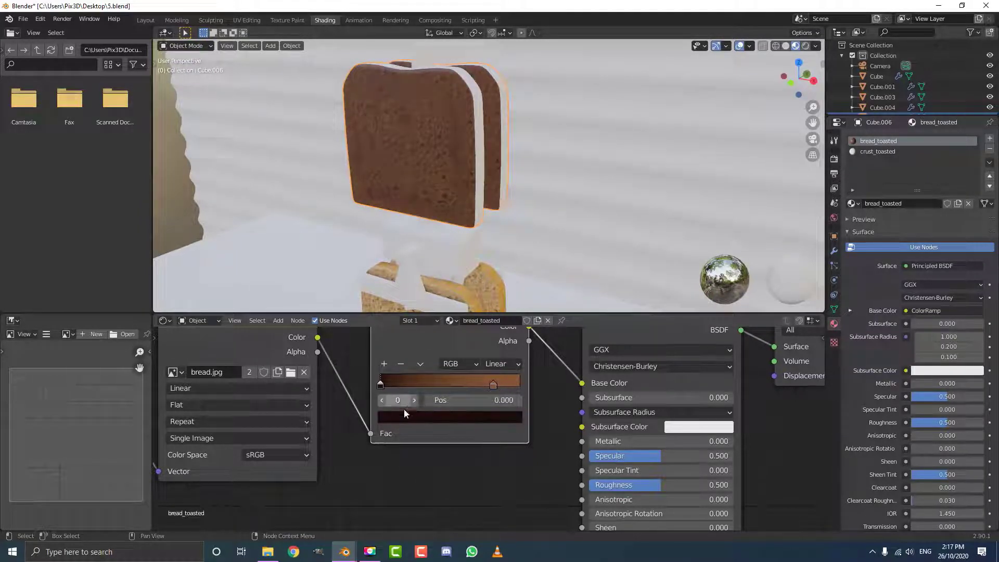
left_click(494, 385)
left_click(493, 418)
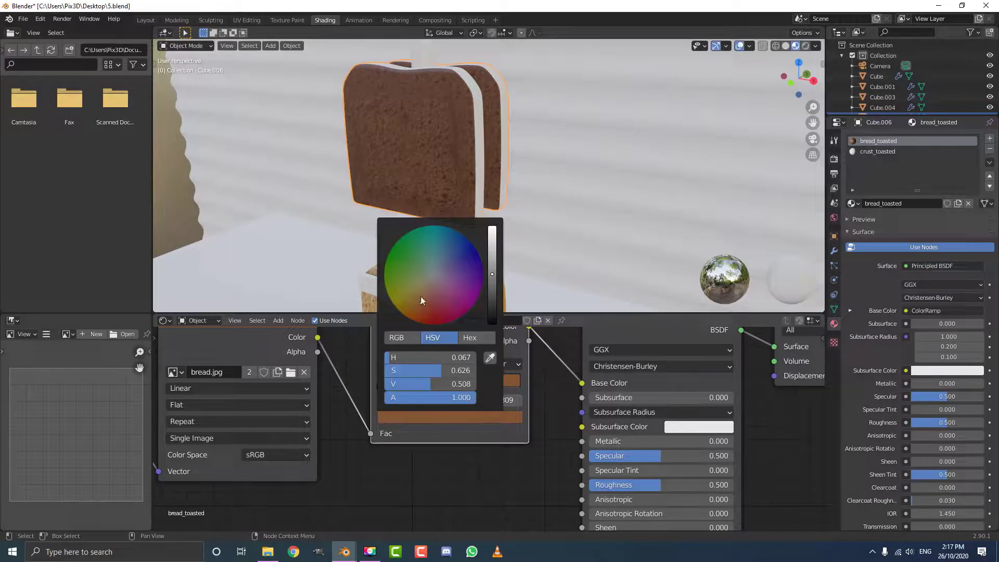
left_click_drag(491, 275, 492, 238)
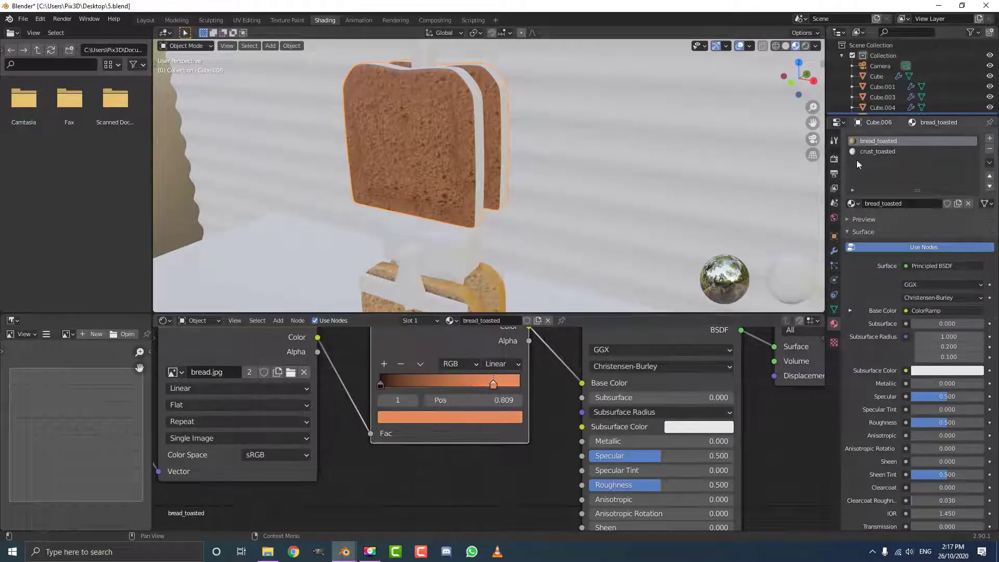
Replace the default nodes of crust_toasted with the copied bread material nodes
scroll(454, 255, "down", 3)
middle_click_drag(454, 255, 465, 186, "shift")
scroll(467, 184, "up", 3)
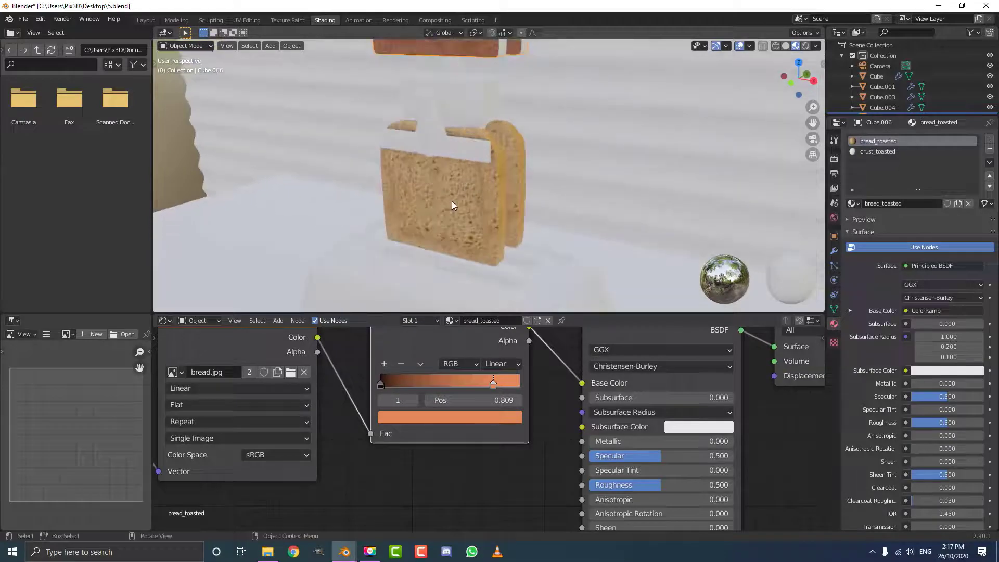
scroll(463, 205, "up", 3, "shift")
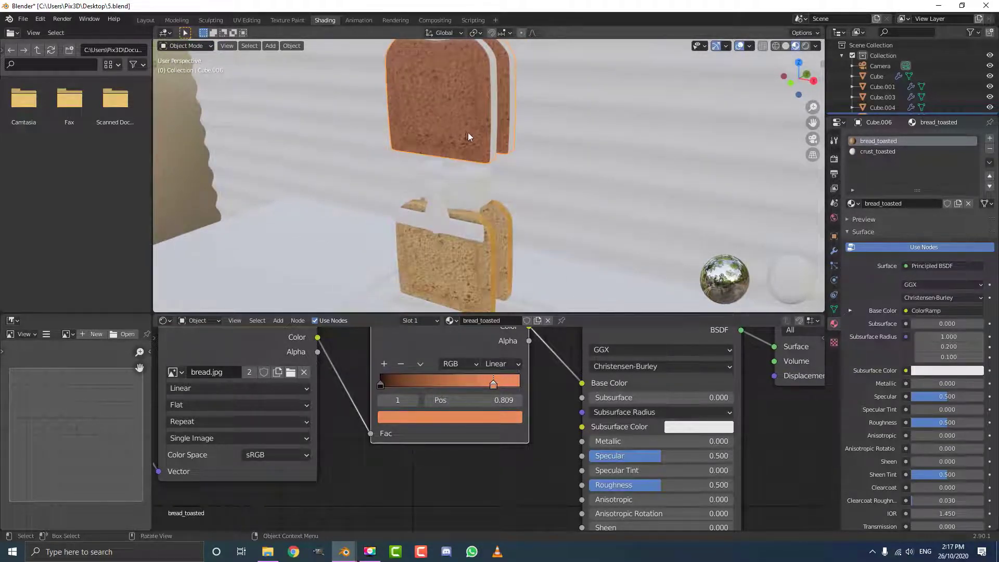
scroll(468, 137, "down", 2)
mouse_move(468, 138)
middle_mouse_down()
mouse_move(466, 149)
mouse_move(473, 140)
middle_mouse_up()
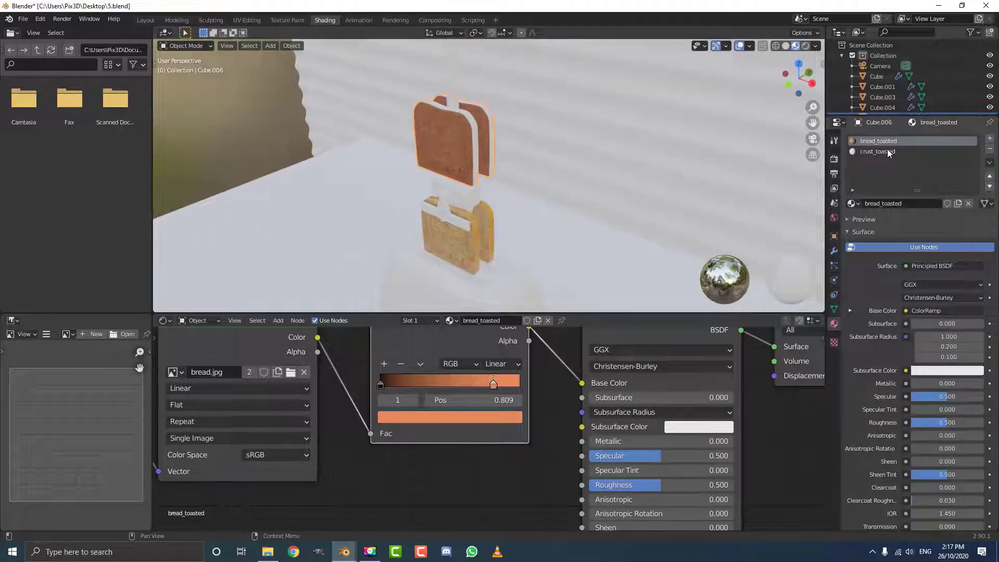
left_click(879, 151)
scroll(396, 458, "down", 4)
left_click_drag(389, 469, 598, 365)
key("x")
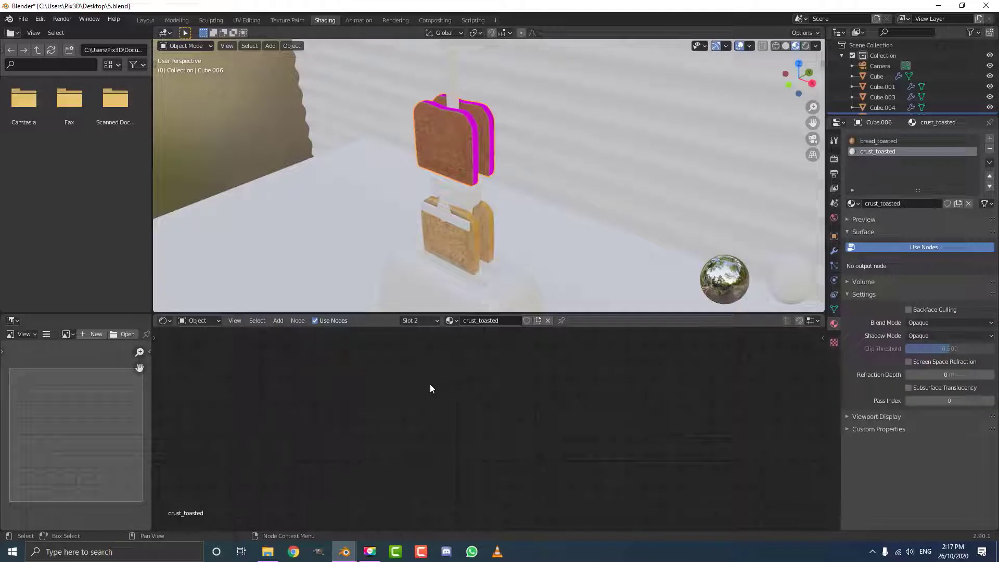
right_click(428, 384)
left_click(375, 386)
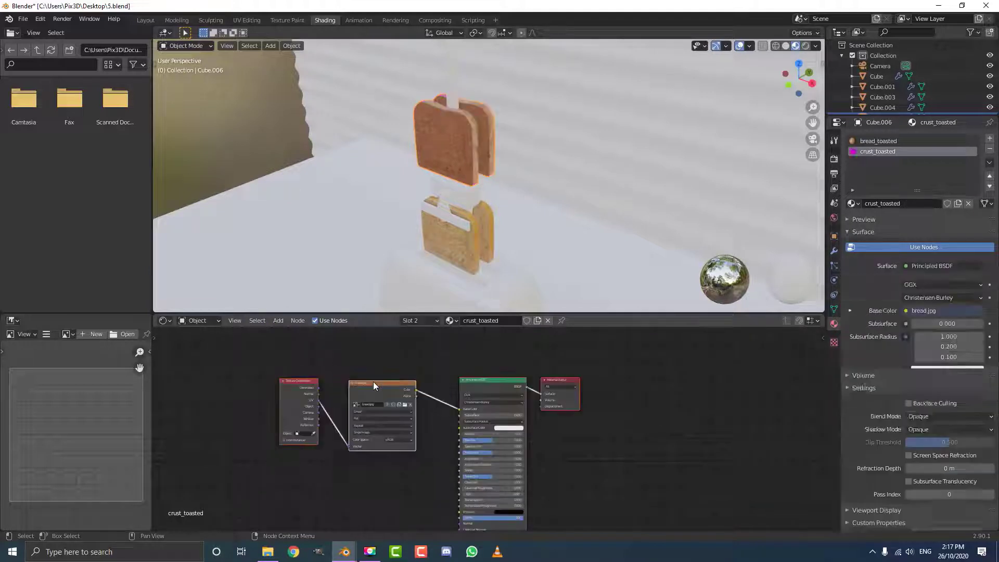
scroll(509, 435, "up", 4)
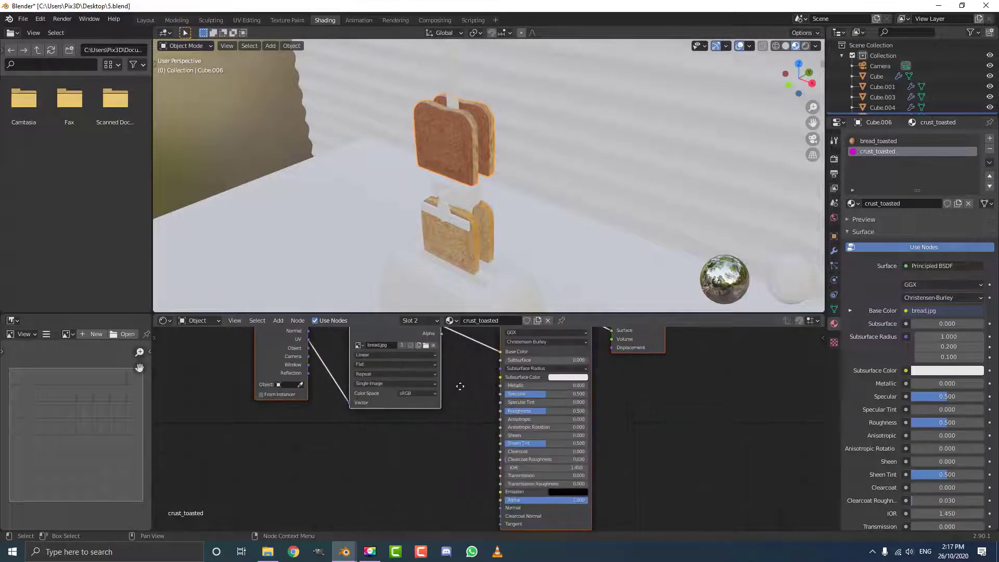
Switch the image texture of crust_toasted to crsut.jpg and insert a ColorRamp between it and the Principled BSDF
left_click(385, 418)
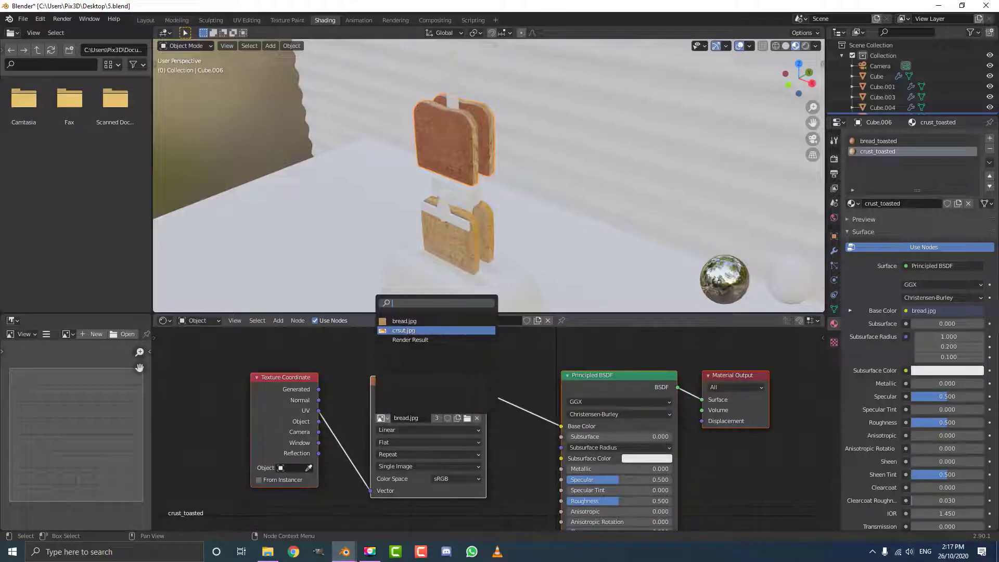
left_click(404, 330)
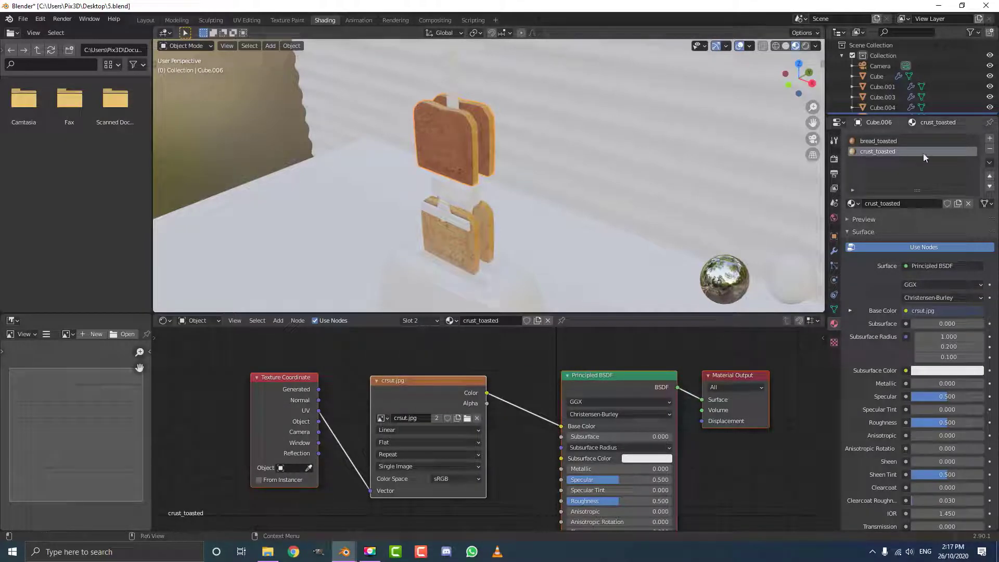
middle_click_drag(440, 362, 389, 338)
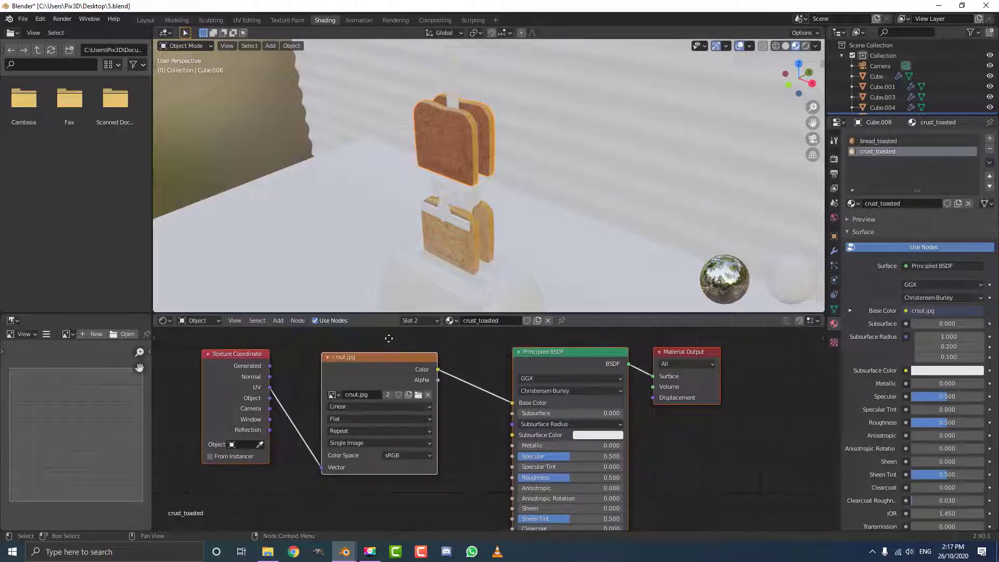
scroll(416, 372, "down", 2)
key("shift+a")
left_click(417, 373)
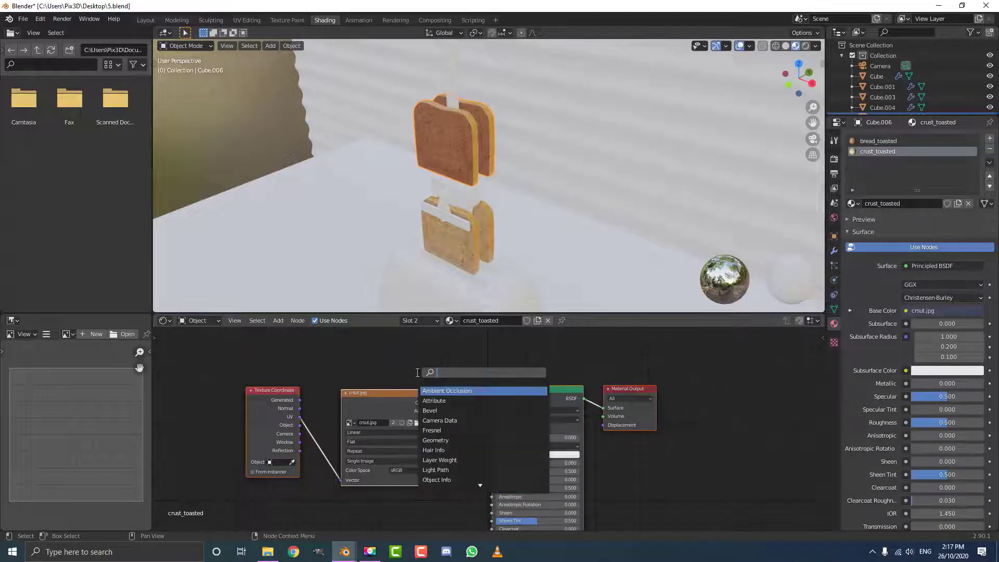
type("colo")
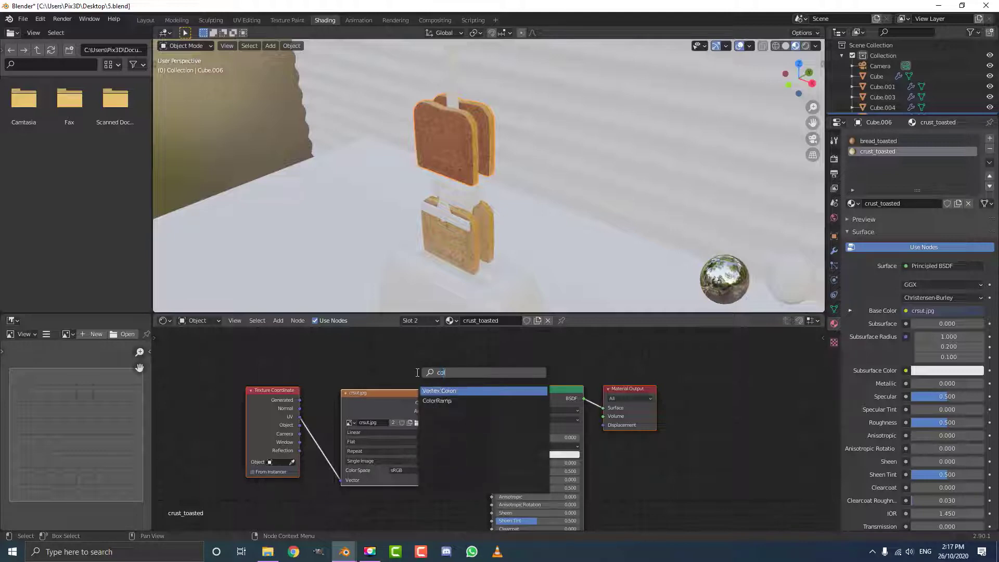
left_click(458, 400)
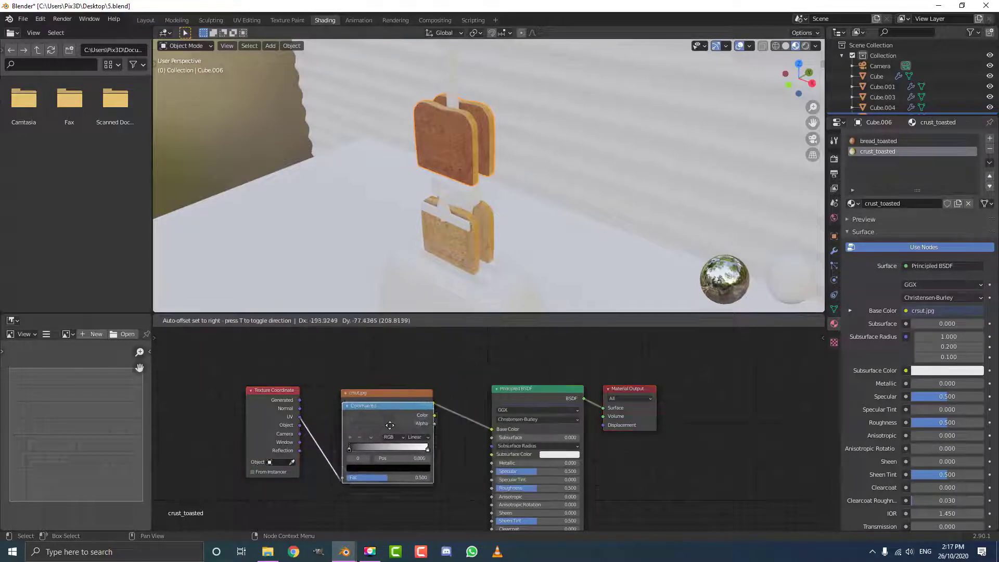
left_click(446, 439)
Recolor the white stop of the crust_toasted ColorRamp to a medium orange brown
middle_click_drag(446, 439, 386, 422)
scroll(386, 422, "up", 4)
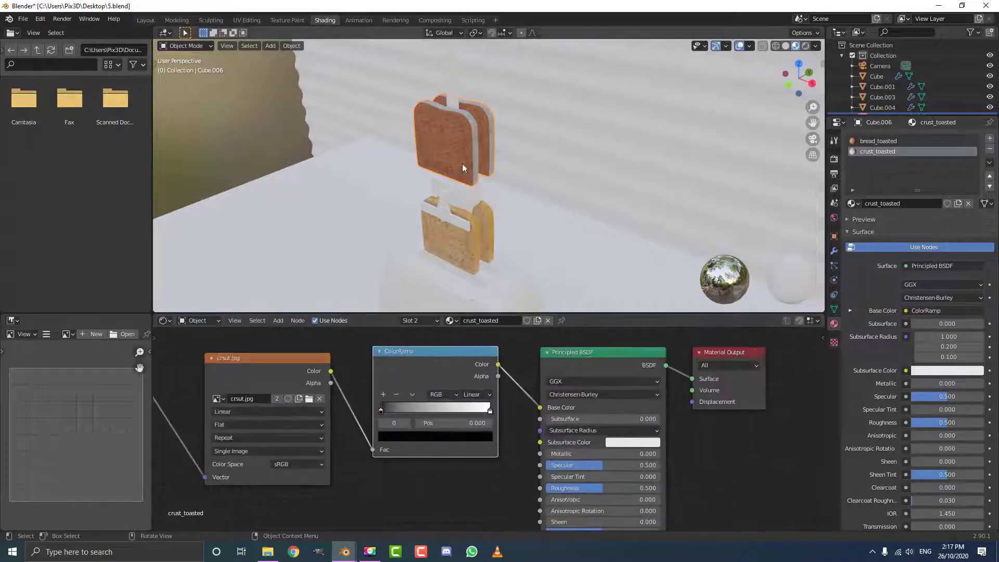
scroll(461, 106, "up", 6)
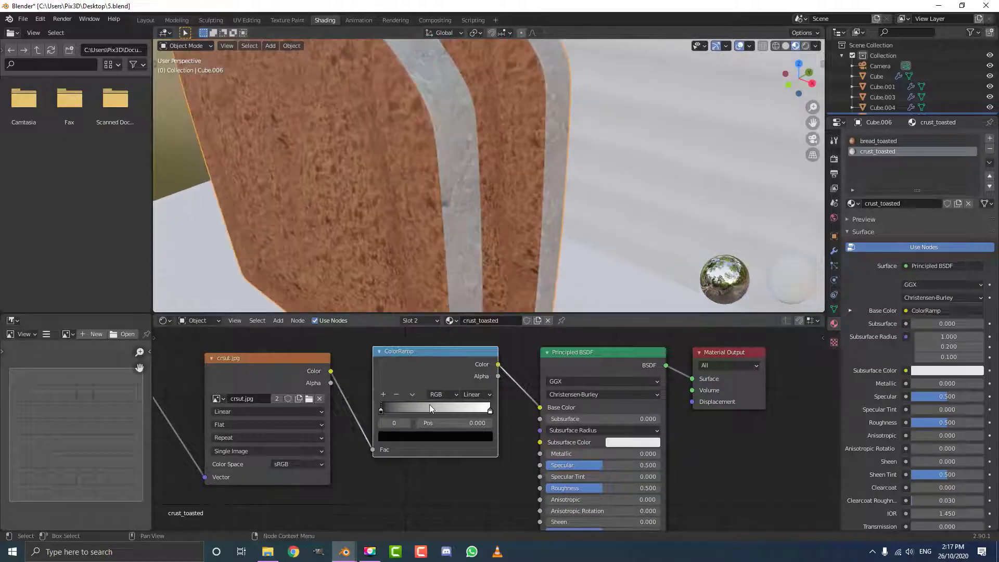
left_click(490, 410)
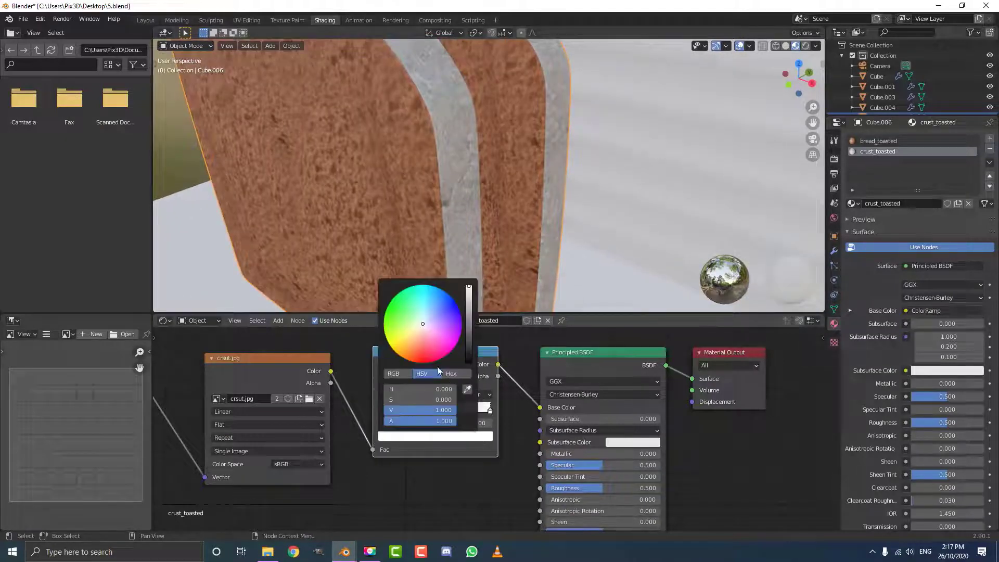
left_click(476, 438)
left_click(415, 343)
left_click_drag(468, 286, 469, 320)
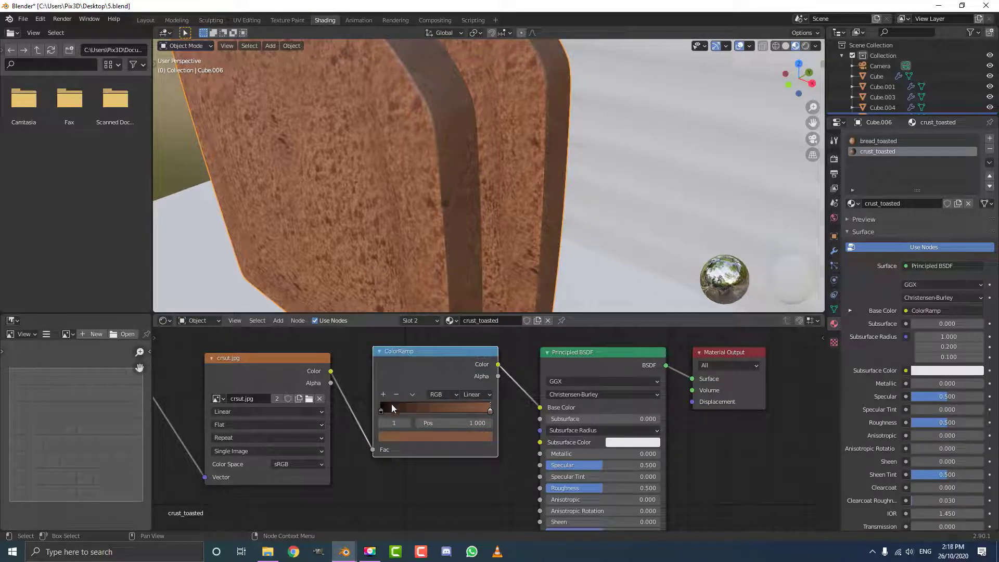
Move the black stop of the crust_toasted ColorRamp to position 0.068 and check the crust on the toasted slices
left_click(390, 408)
scroll(487, 189, "down", 6)
mouse_move(487, 190)
middle_mouse_down()
mouse_move(450, 179)
mouse_move(485, 180)
middle_mouse_up()
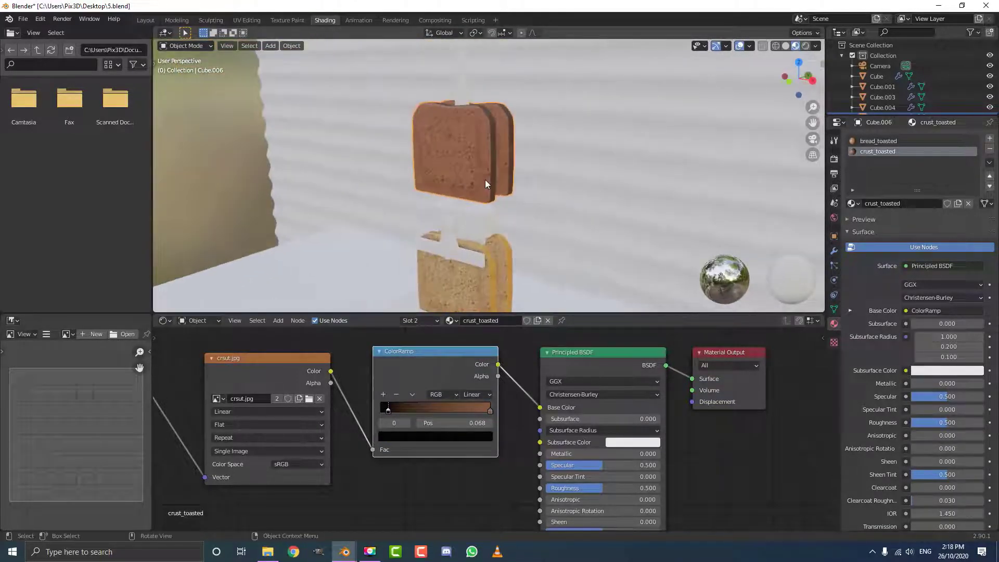
Open the Layout workspace and show its viewport in Material Preview
left_click(145, 20)
scroll(420, 204, "down", 4)
key("z")
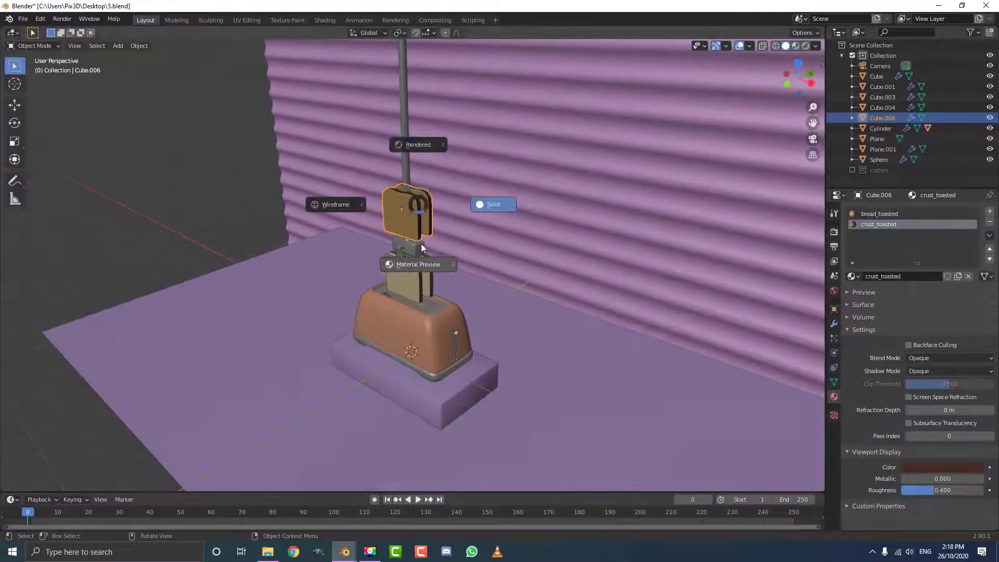
left_click(423, 261)
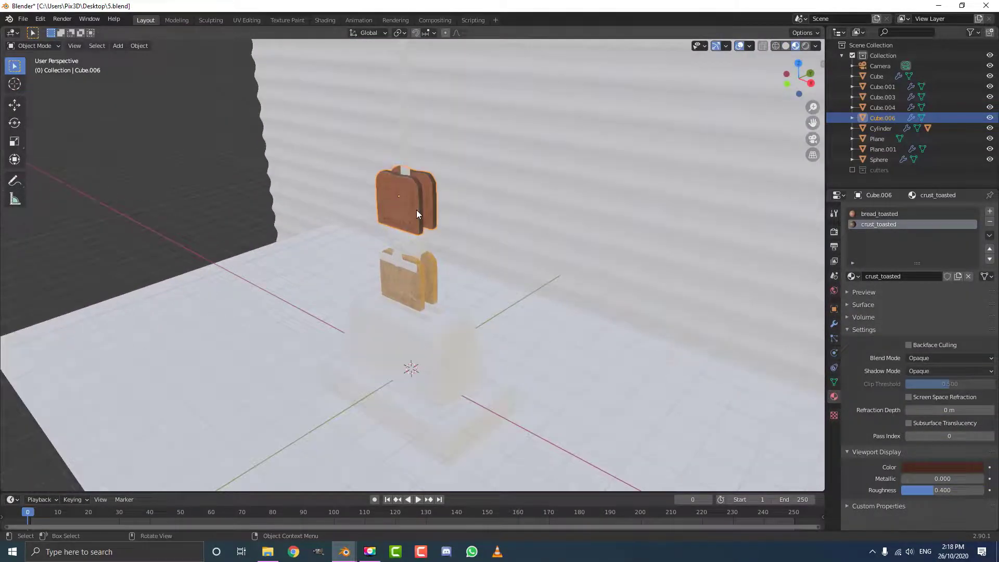
left_click(417, 210)
scroll(416, 210, "up", 2)
left_click(419, 170)
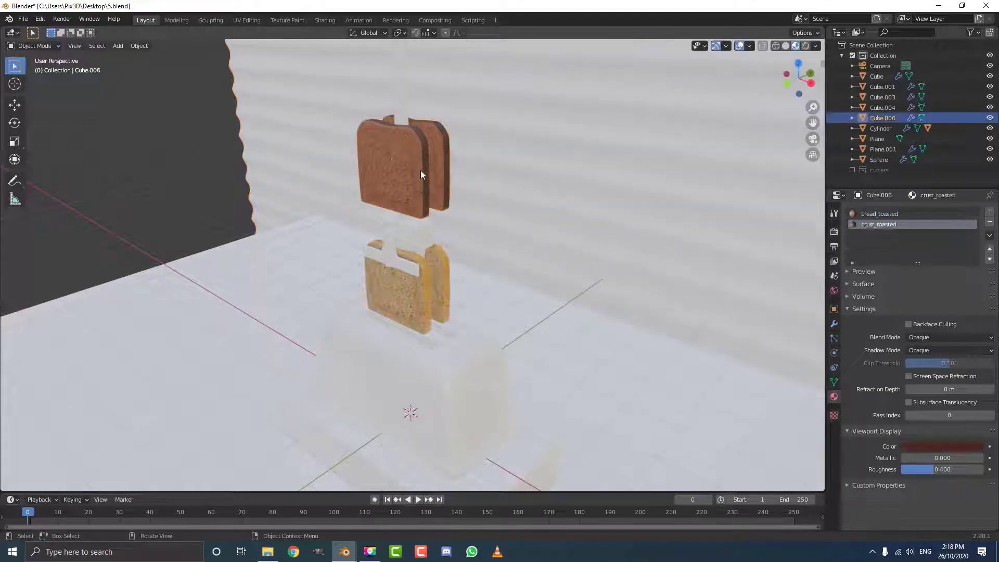
scroll(430, 119, "up", 2)
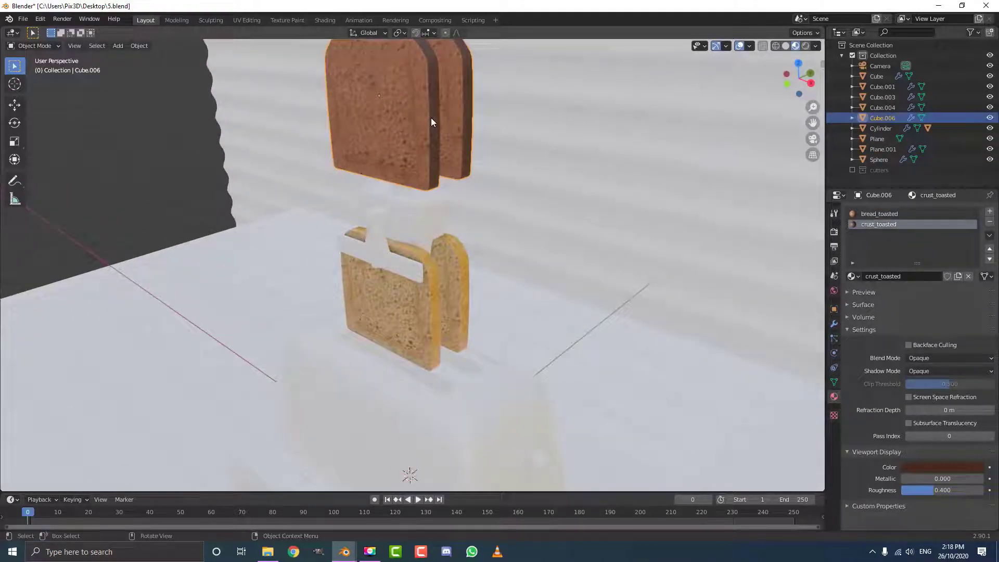
scroll(410, 159, "down", 1)
key("g")
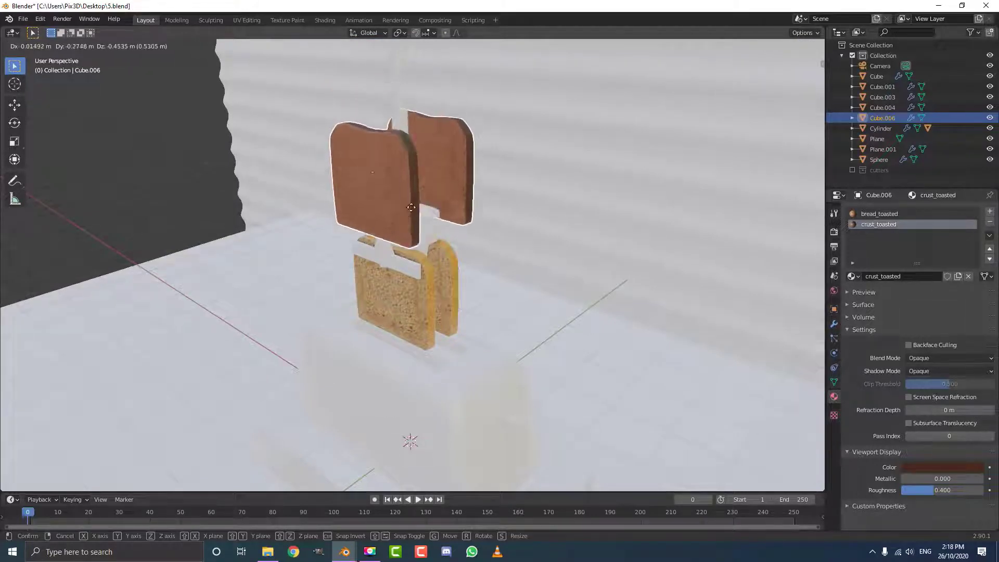
left_click(399, 132)
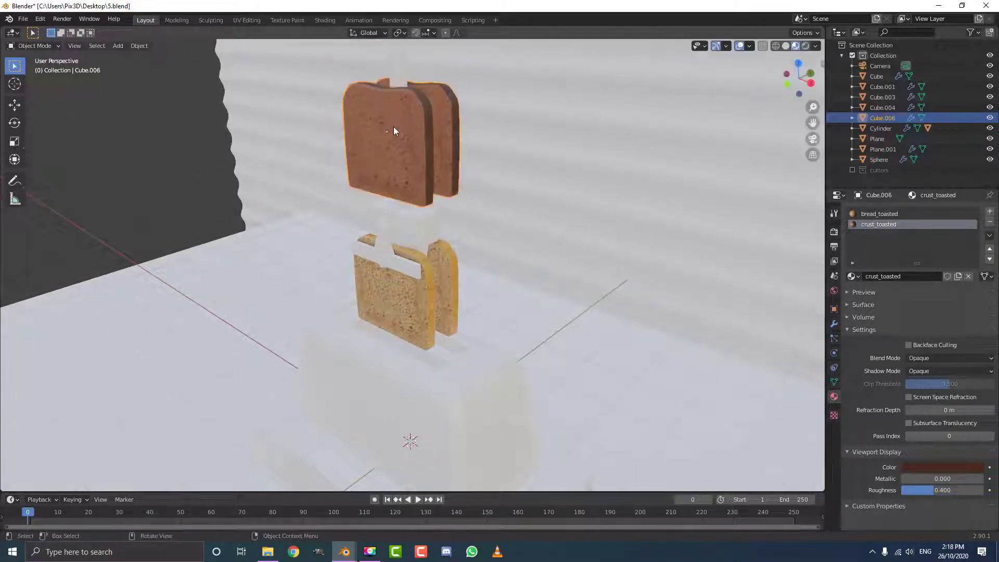
left_click(425, 300)
key("g")
right_click(418, 236)
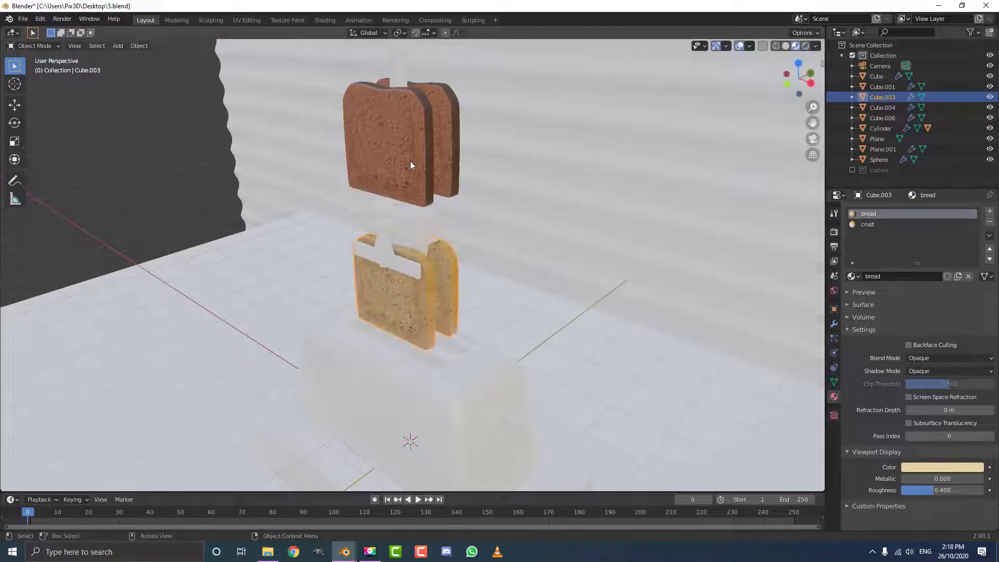
left_click(410, 160)
key("g")
right_click(411, 164)
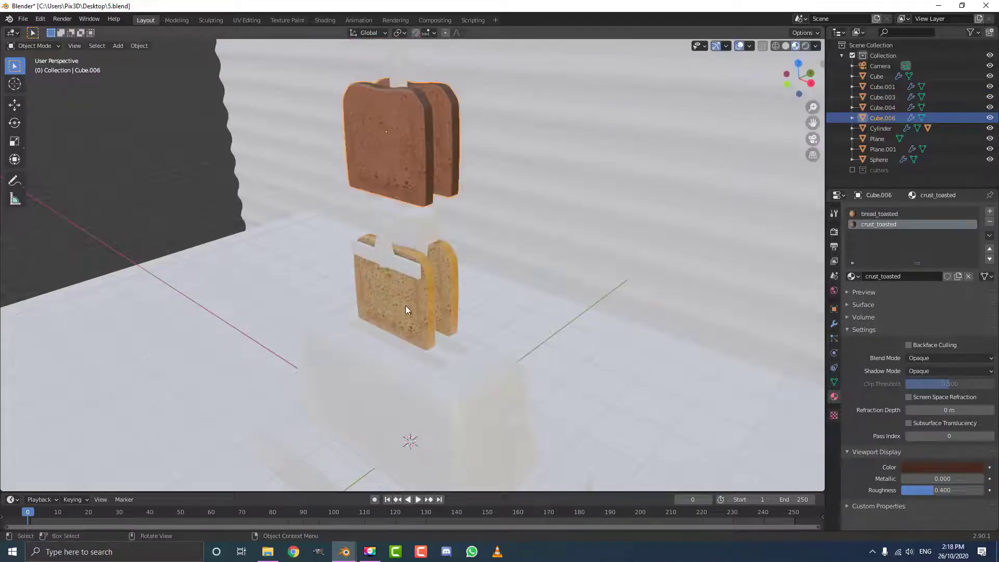
left_click(424, 308)
key("g")
right_click(423, 279)
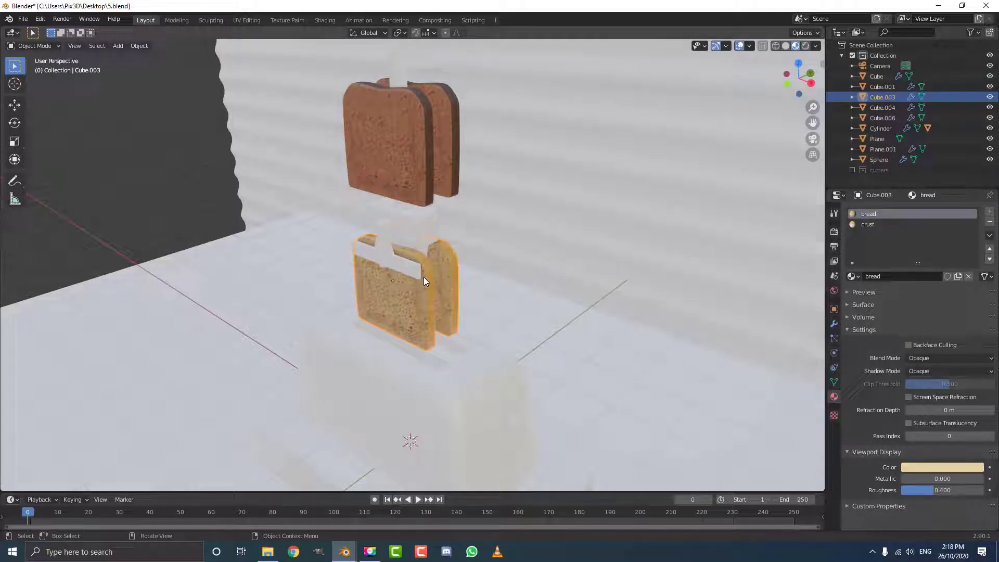
Return the viewport to Solid shading and frame the whole toaster
key("z")
left_click(501, 253)
scroll(501, 253, "down", 5)
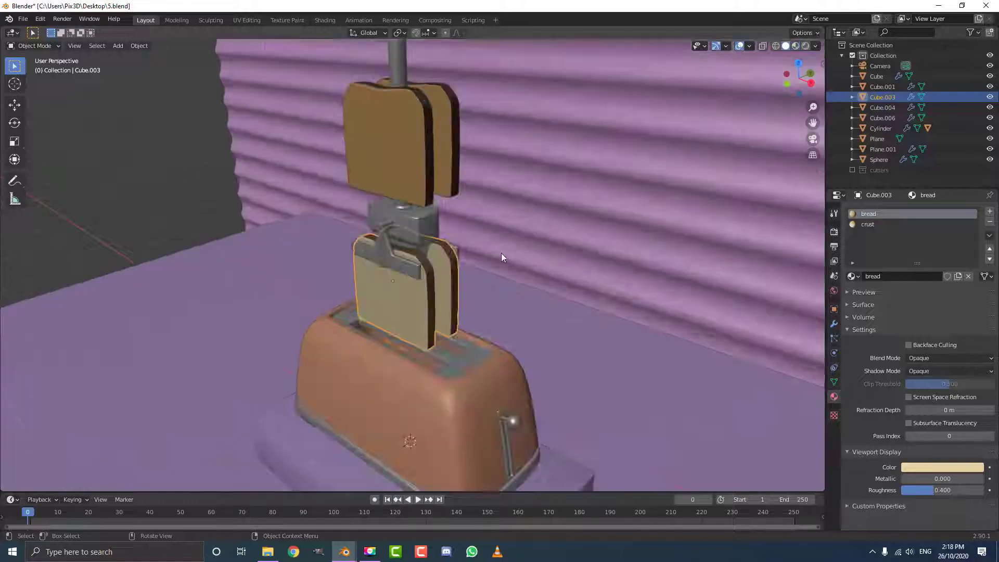
mouse_move(448, 259)
middle_mouse_down()
mouse_move(379, 265)
mouse_move(448, 265)
mouse_move(491, 249)
mouse_move(439, 256)
mouse_move(463, 196)
mouse_move(433, 216)
mouse_move(445, 218)
middle_mouse_up()
scroll(449, 265, "up", 3)
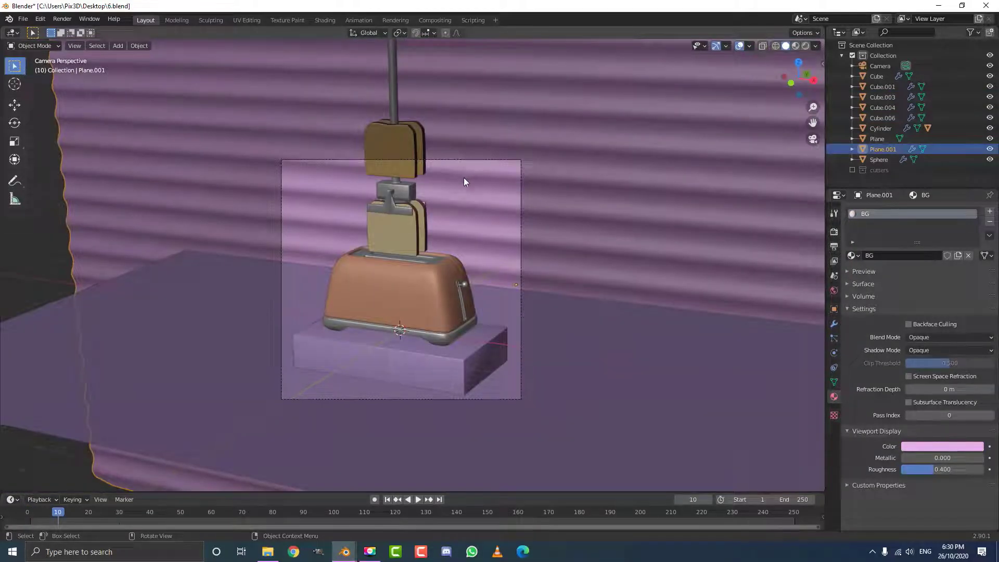
Select the untoasted bread slices, enlarge the timeline area and set the current frame to 20
scroll(458, 177, "up", 4)
left_click(386, 162)
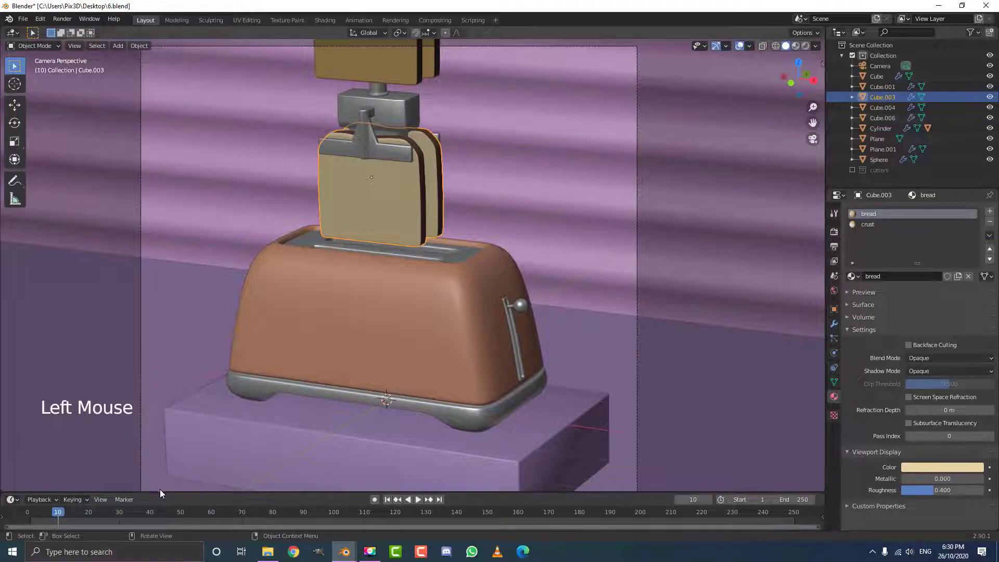
left_click_drag(162, 492, 169, 403)
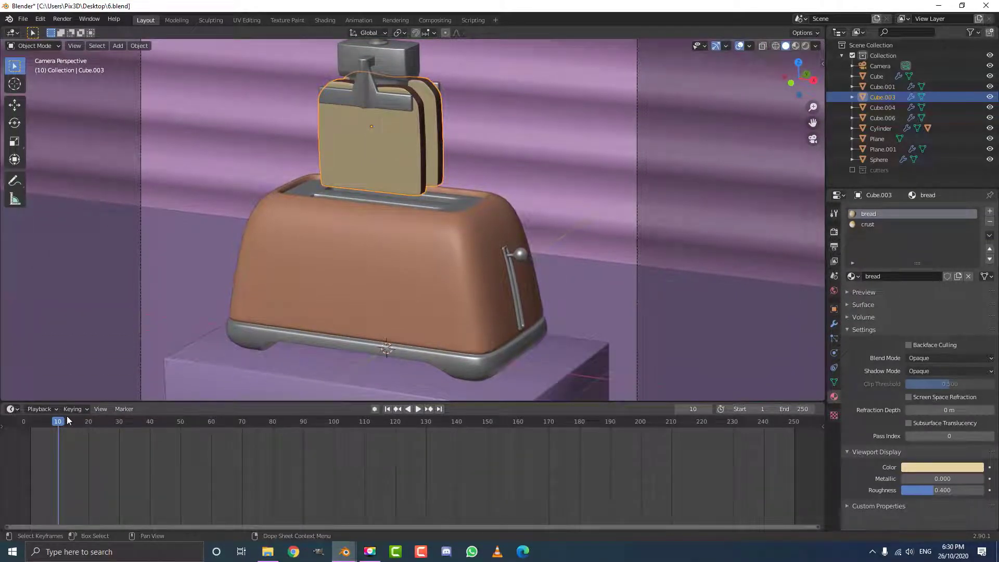
left_click_drag(63, 420, 89, 424)
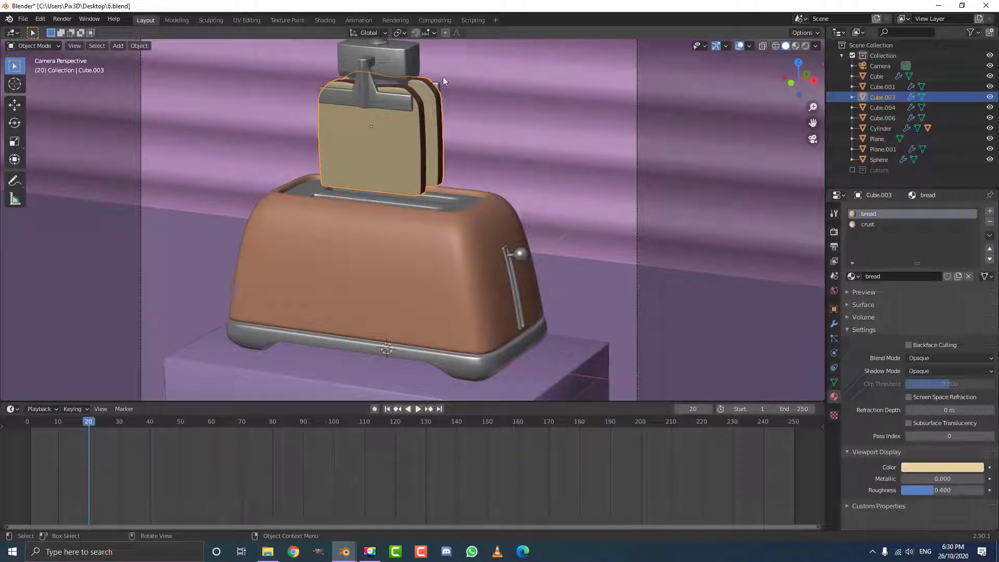
Lower the untoasted bread slices along Z by about 1.8 m, fully inside the toaster
key("g")
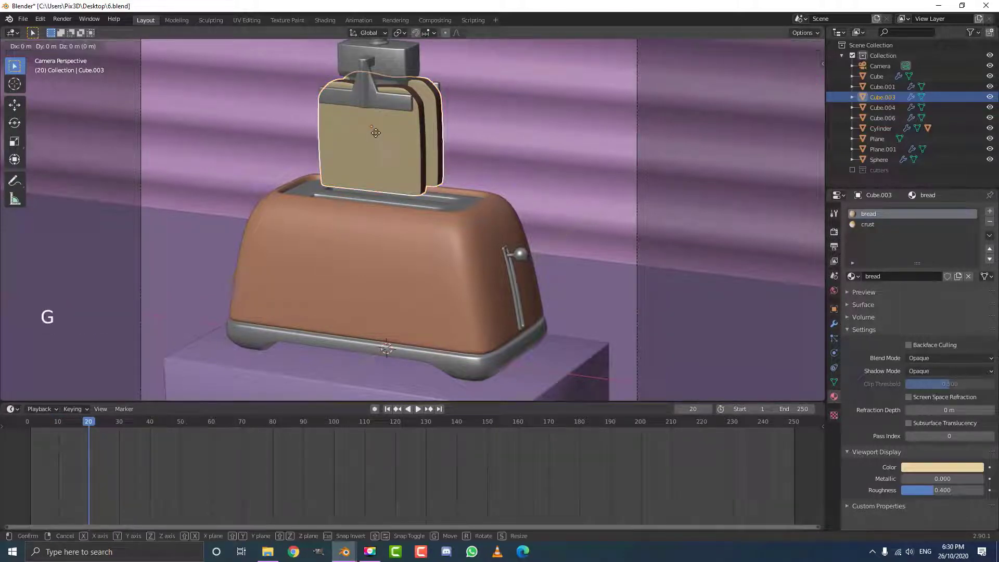
key("z")
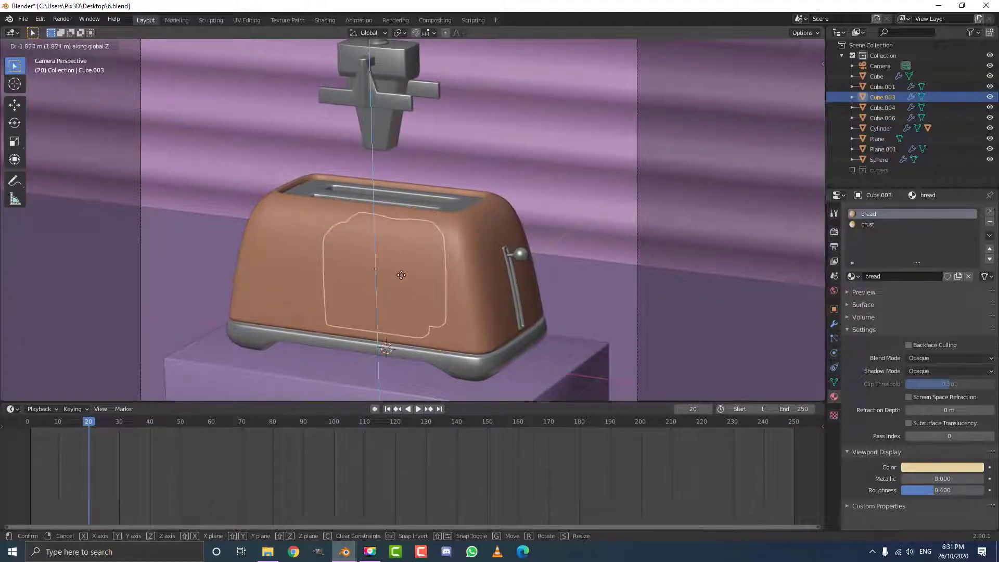
left_click(400, 270)
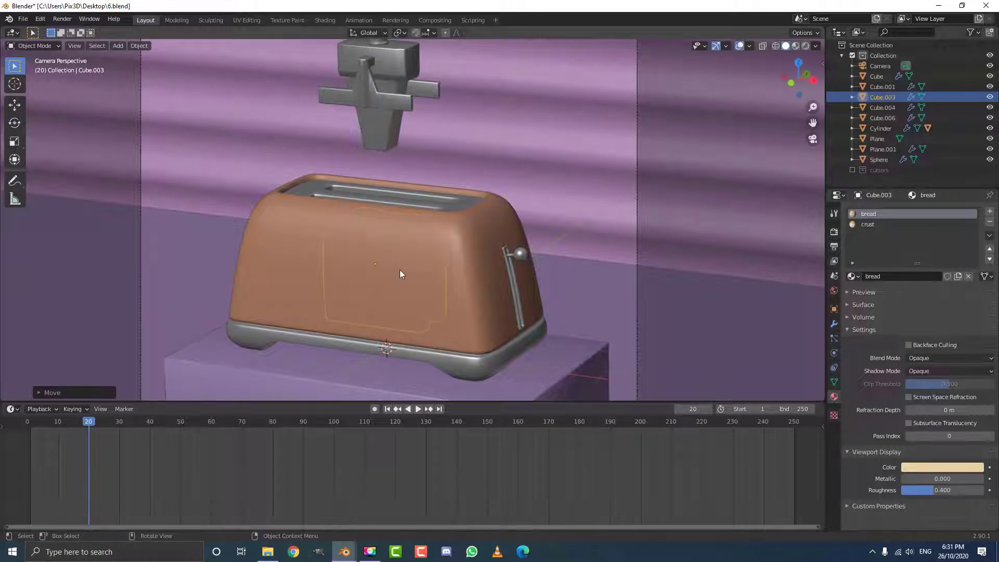
Raise the bread slices about 0.62 m along Z so their tops stick out of the toaster, and insert a Location keyframe at frame 20
right_click(365, 197)
key("g")
key("z")
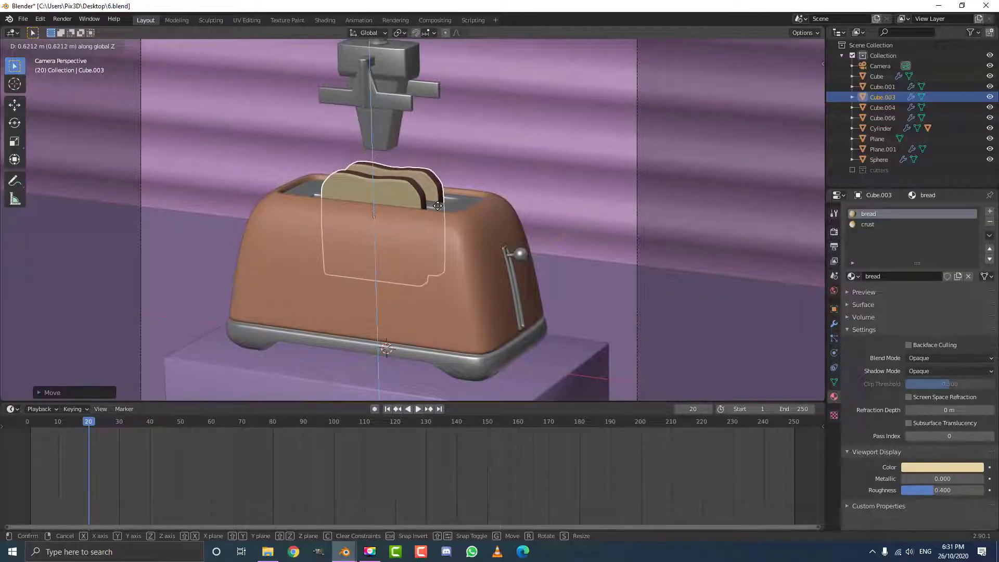
left_click(437, 206)
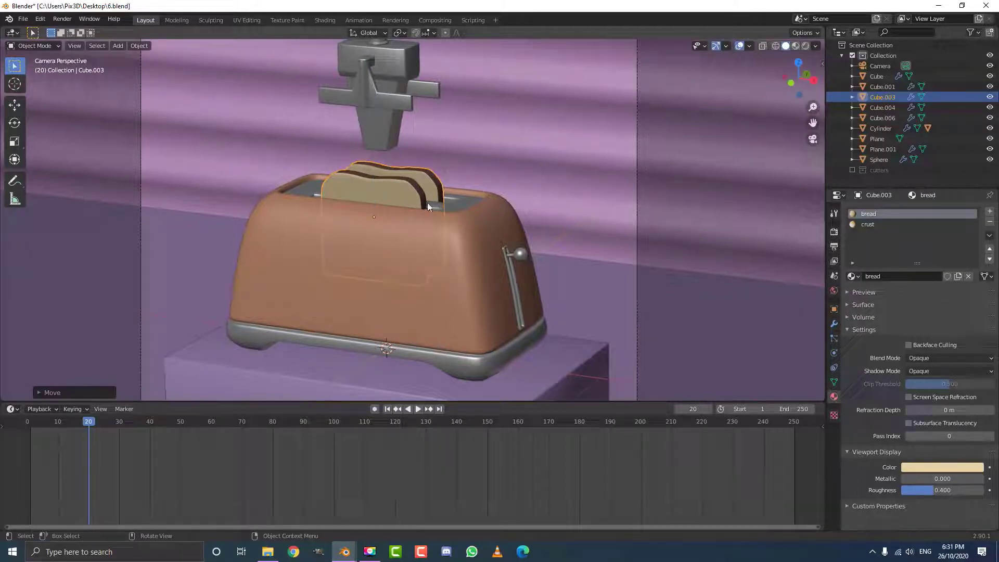
key("i")
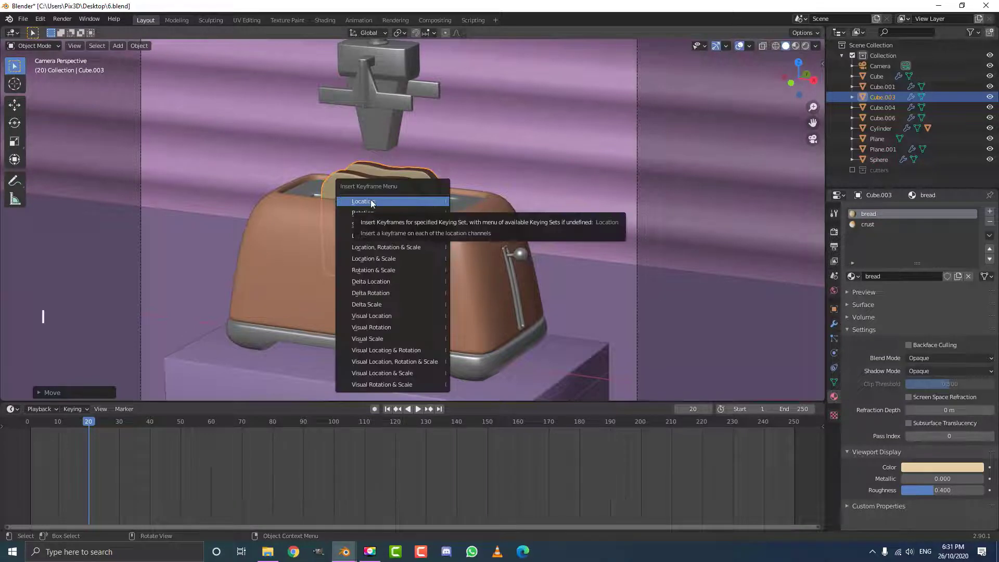
left_click(385, 202)
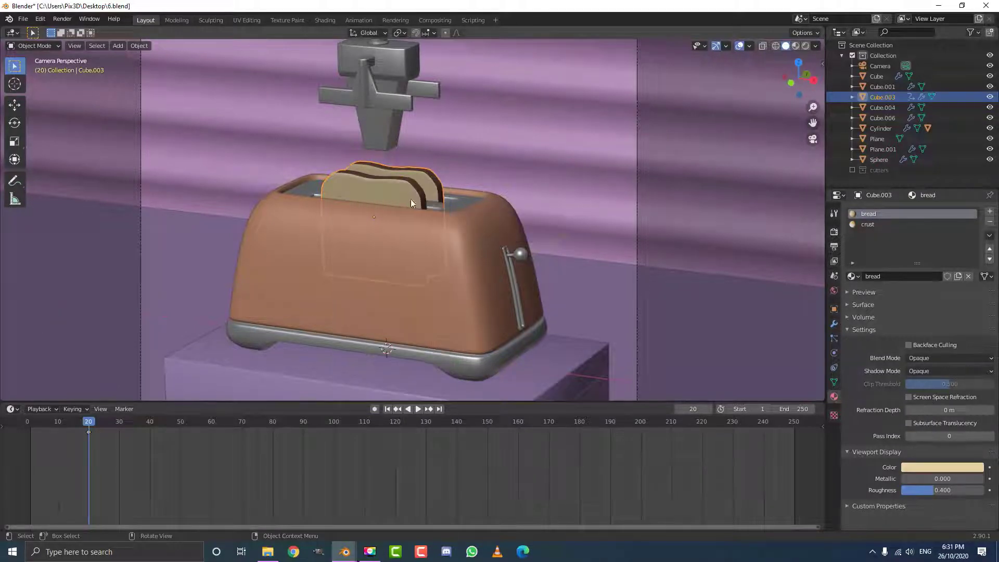
At frame 40, lower the untoasted bread slices along Z by about 0.6 m, fully inside the toaster, and insert a Location keyframe
left_click(92, 426)
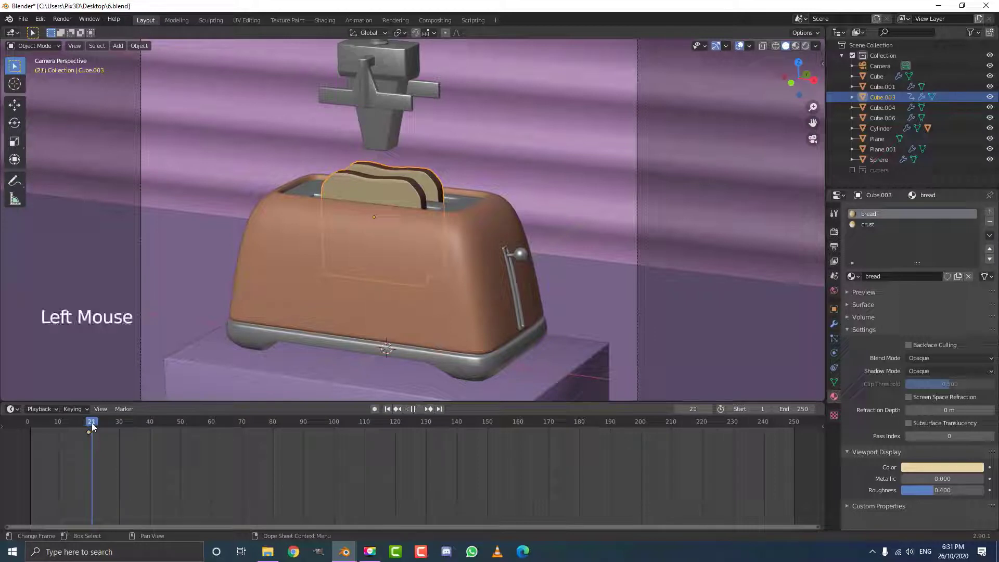
left_click_drag(92, 426, 149, 436)
key("g")
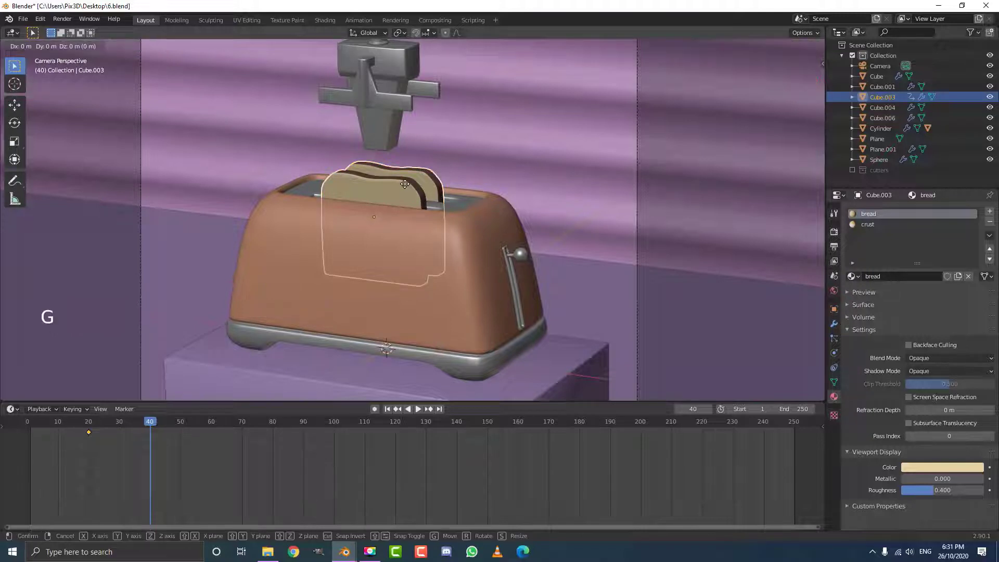
key("z")
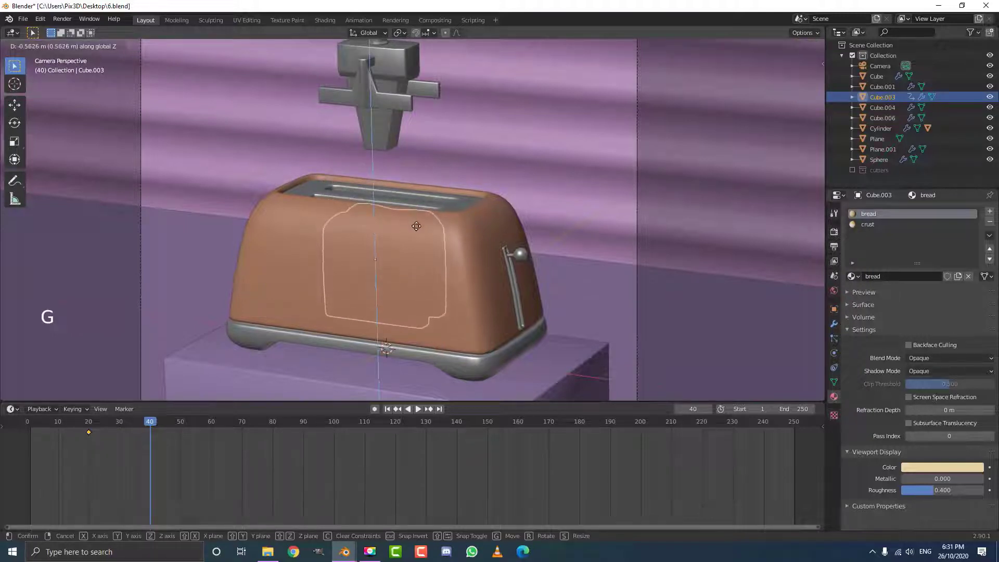
left_click(416, 229)
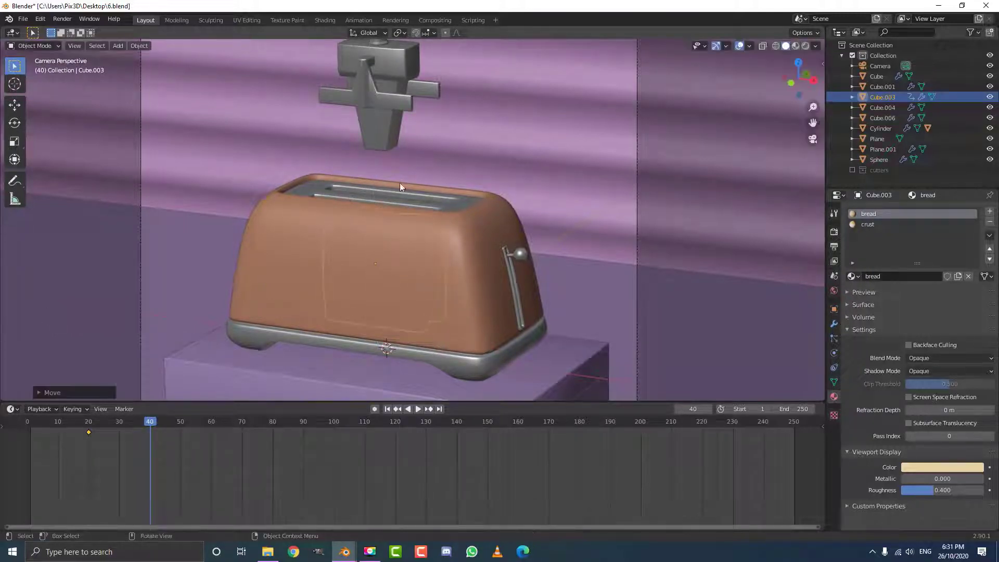
key("i")
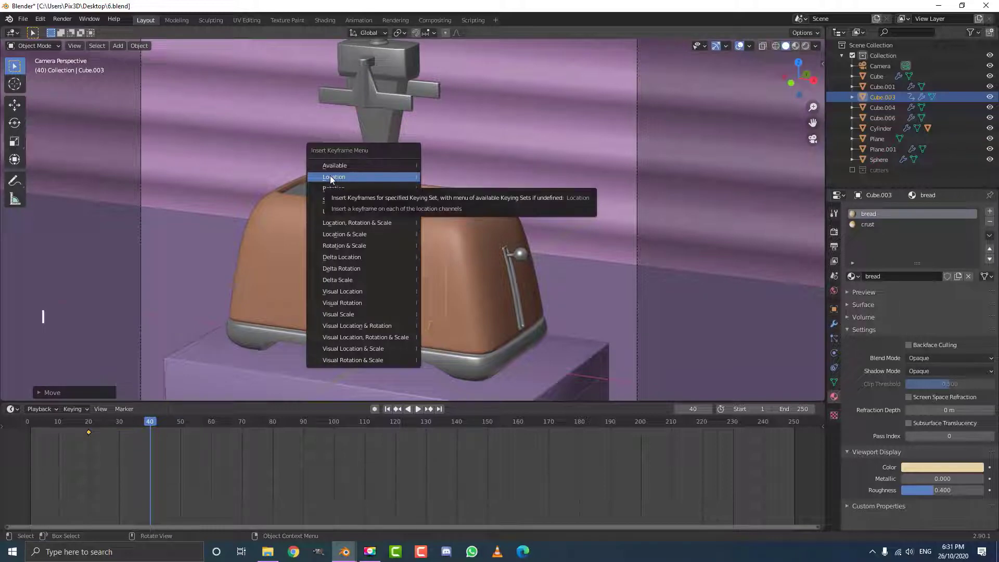
left_click(345, 178)
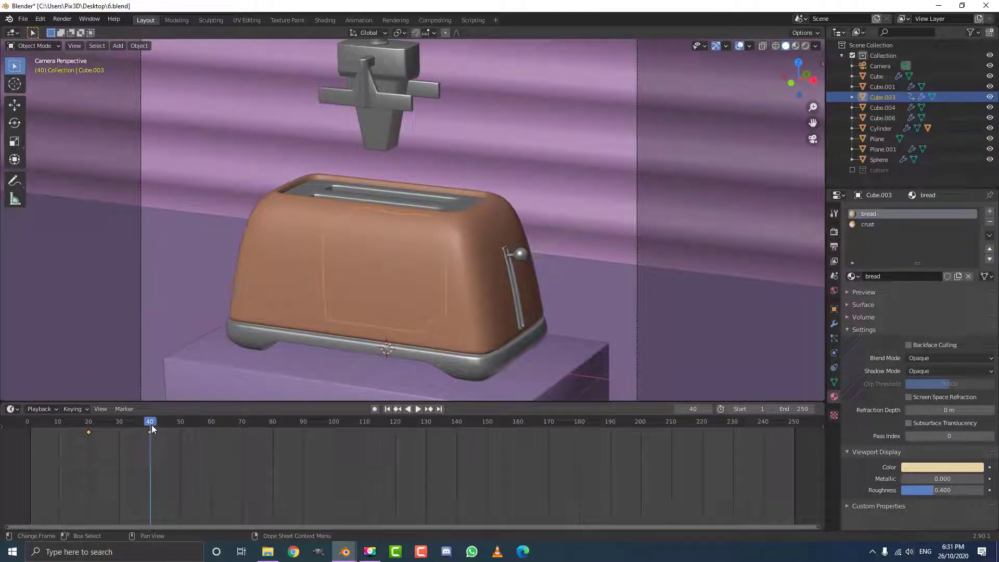
Insert another Location keyframe for the lowered untoasted slices at frame 80, then set the current frame to 79
left_click_drag(151, 423, 273, 439)
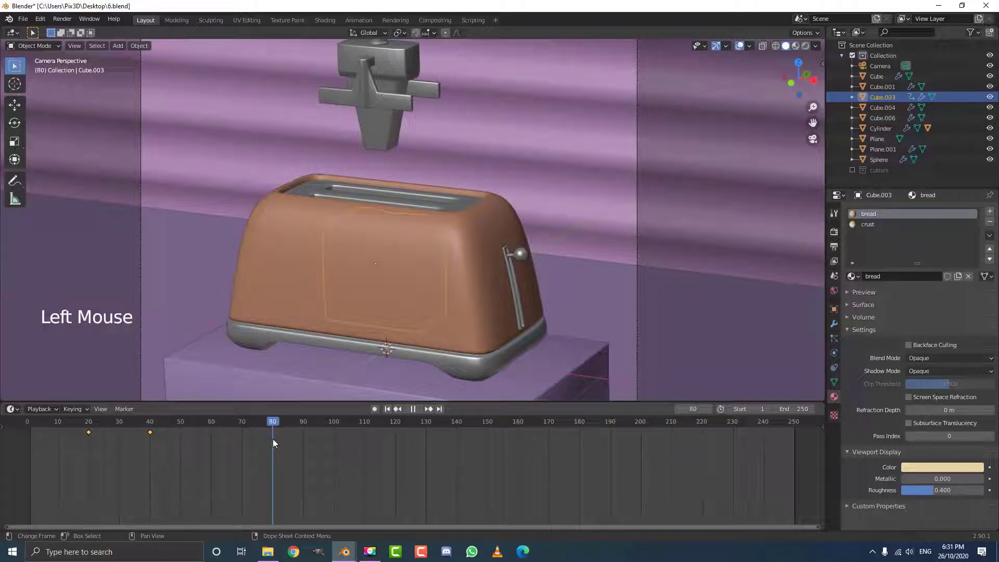
key("i")
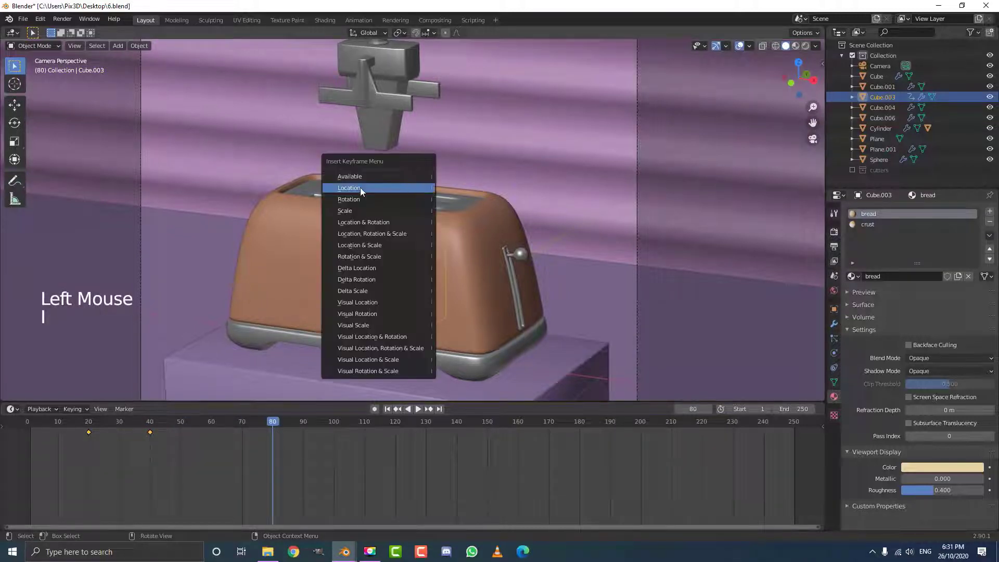
left_click(378, 187)
mouse_move(272, 422)
left_mouse_down()
mouse_move(106, 422)
mouse_move(268, 418)
left_mouse_up()
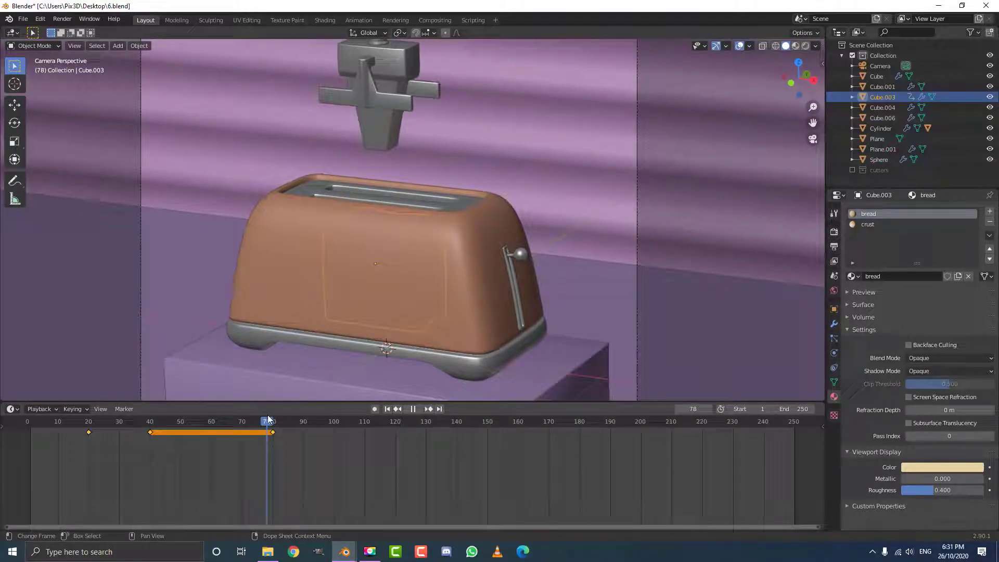
key("space")
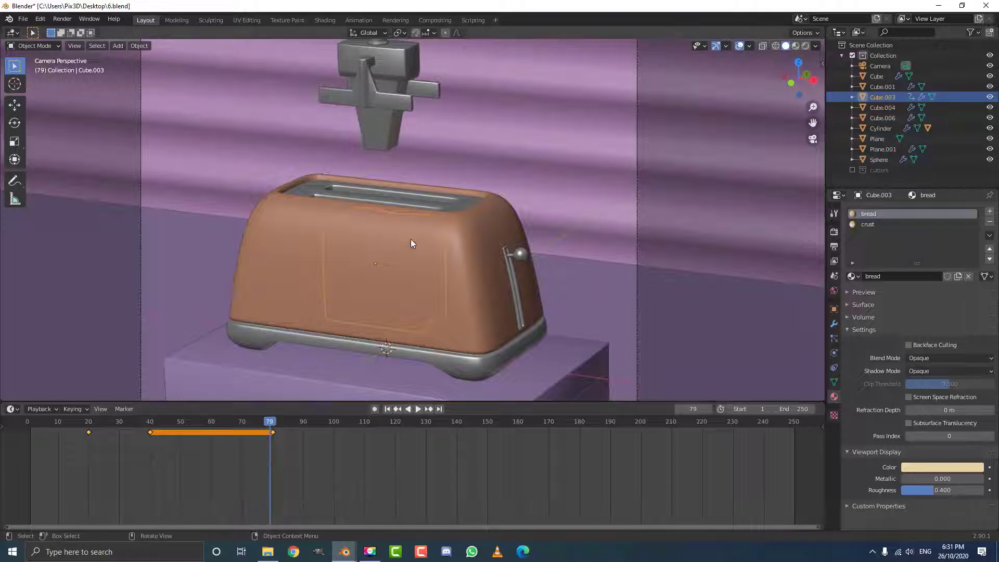
Lower the toasted bread slices along Z by about 3.87 m into the toaster and insert a Location keyframe at frame 79
scroll(411, 238, "down", 3)
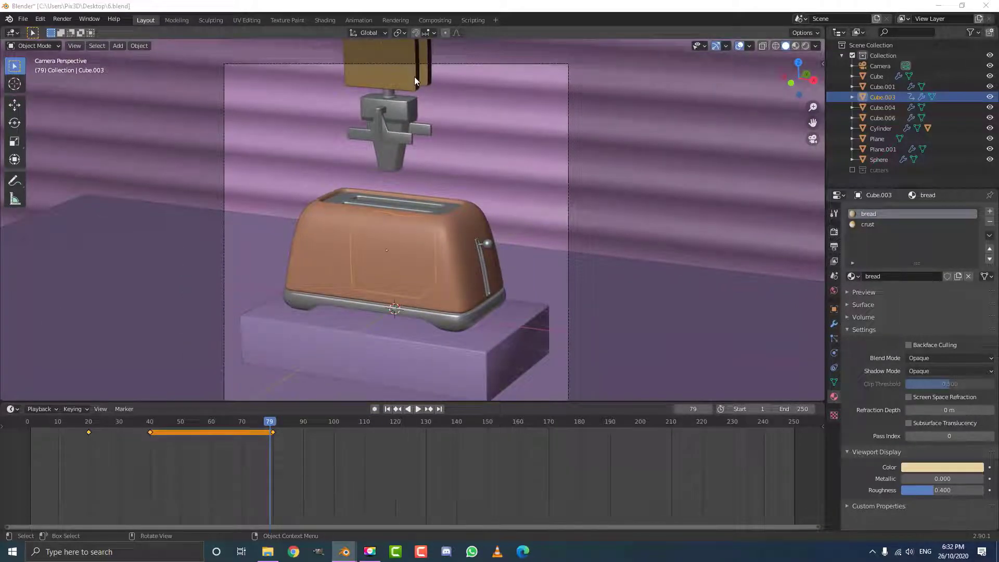
left_click(414, 78)
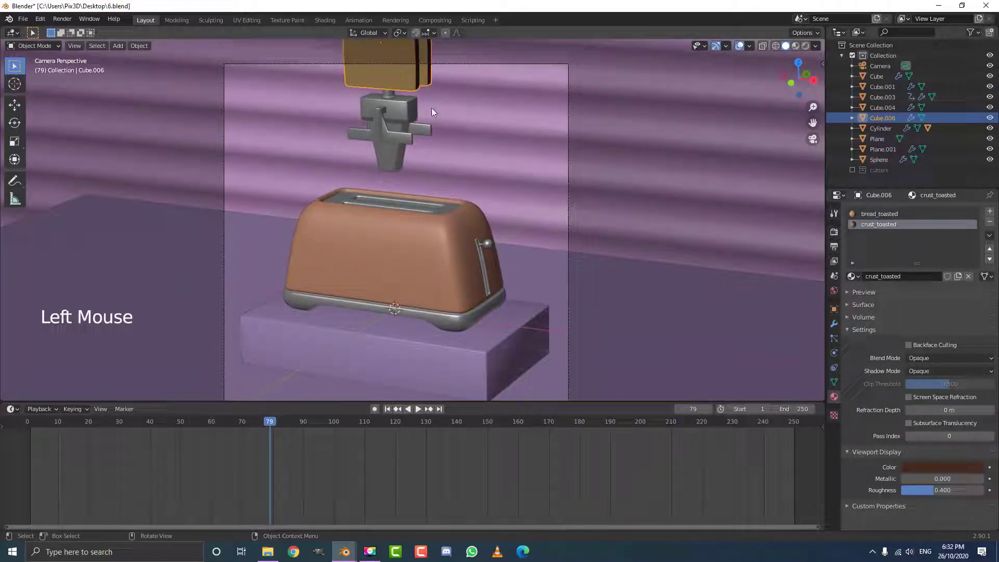
middle_click_drag(432, 108, 434, 123, "shift")
key("g")
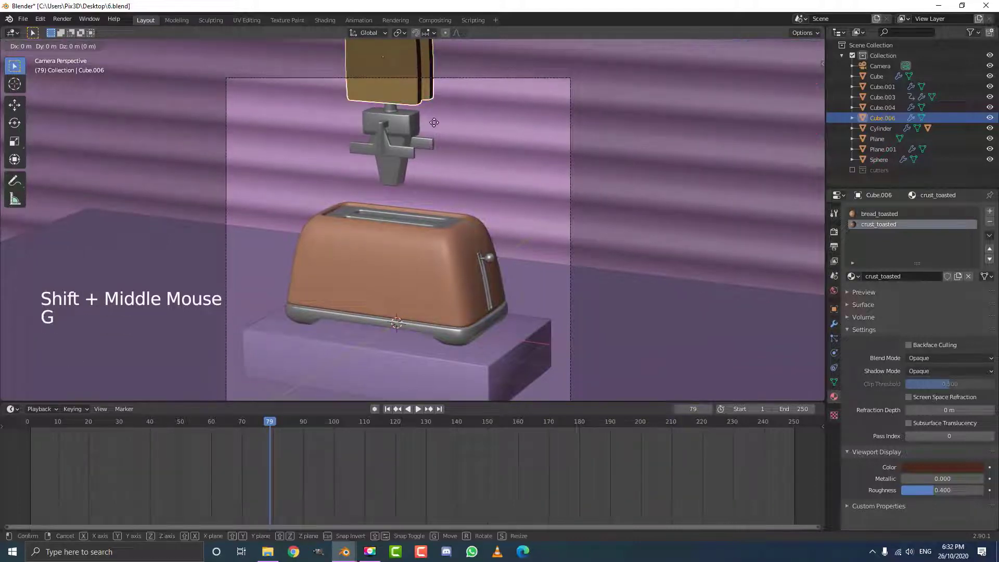
key("z")
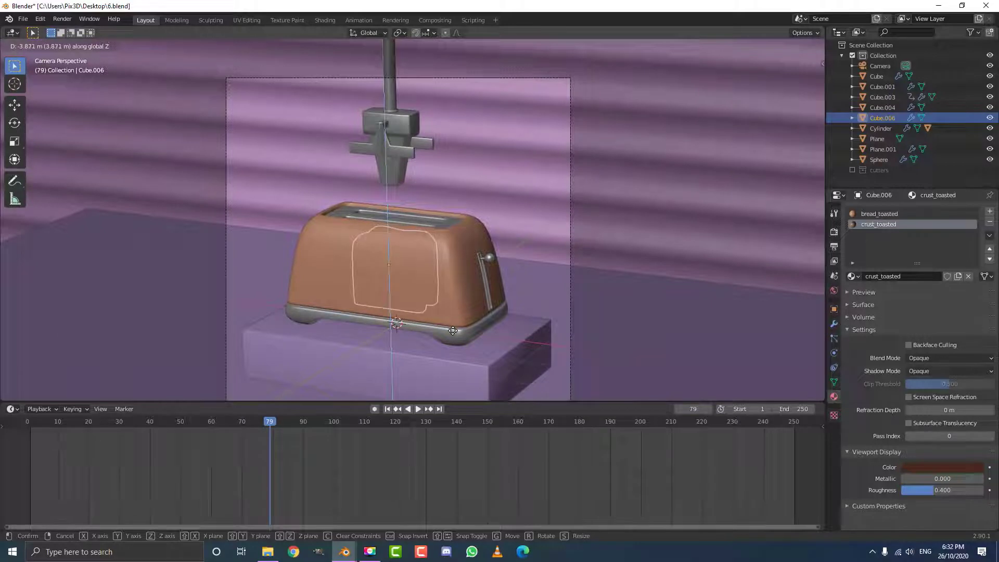
left_click(453, 331)
key("i")
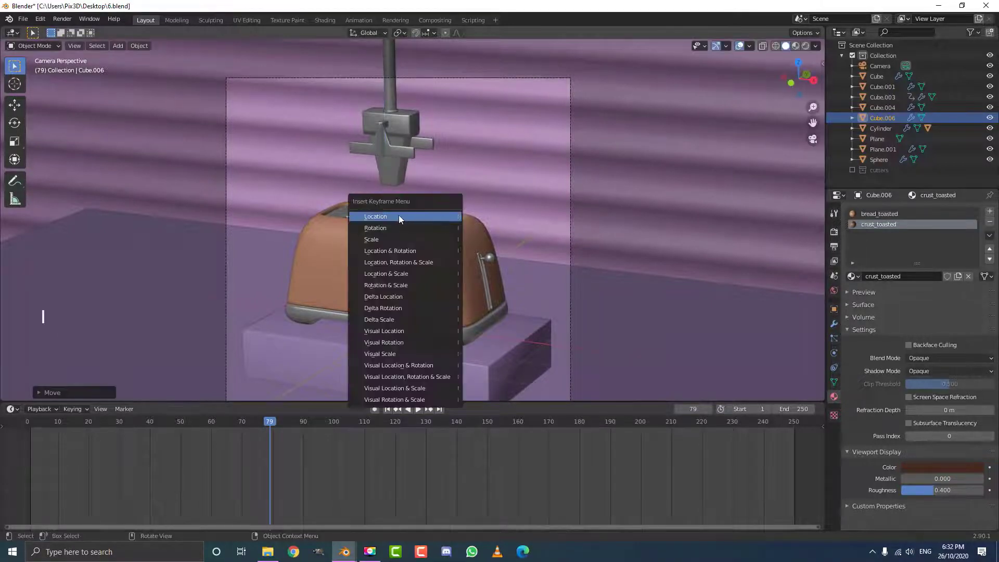
left_click(398, 215)
Shift the toasted slices' Location keyframe from frame 79 to frame 80 and make frame 80 current
left_click(268, 444)
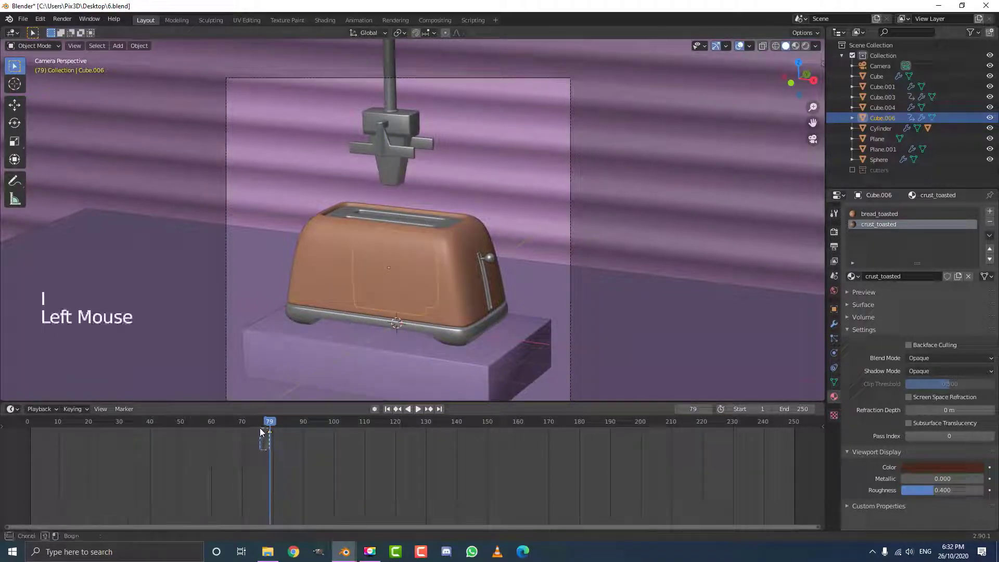
key("g")
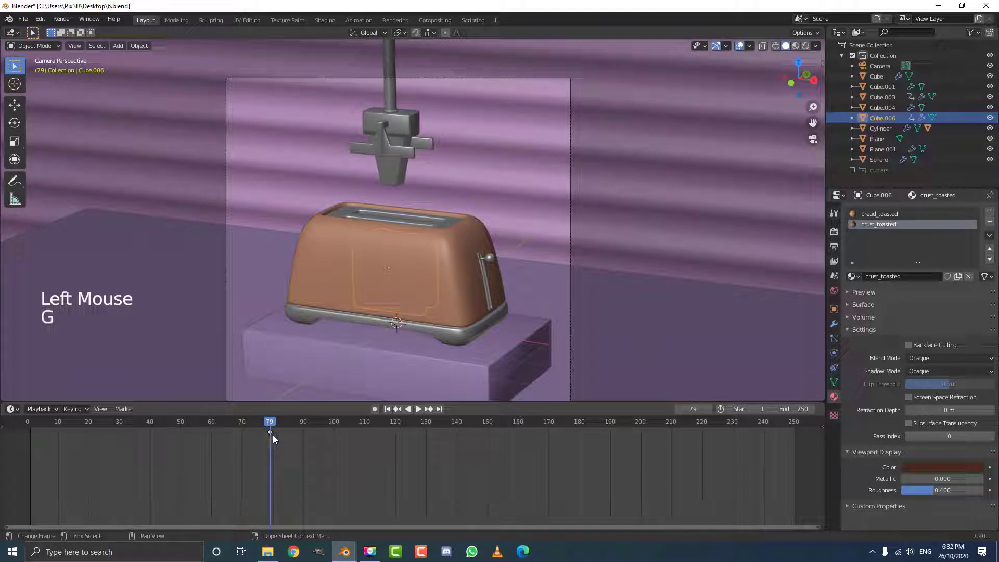
left_click(271, 432)
key("g")
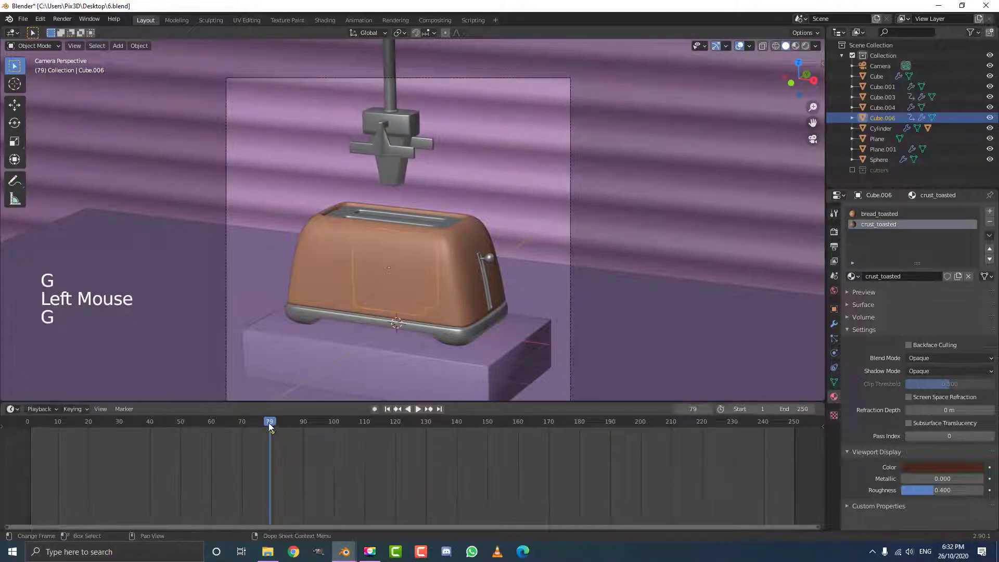
left_click(273, 422)
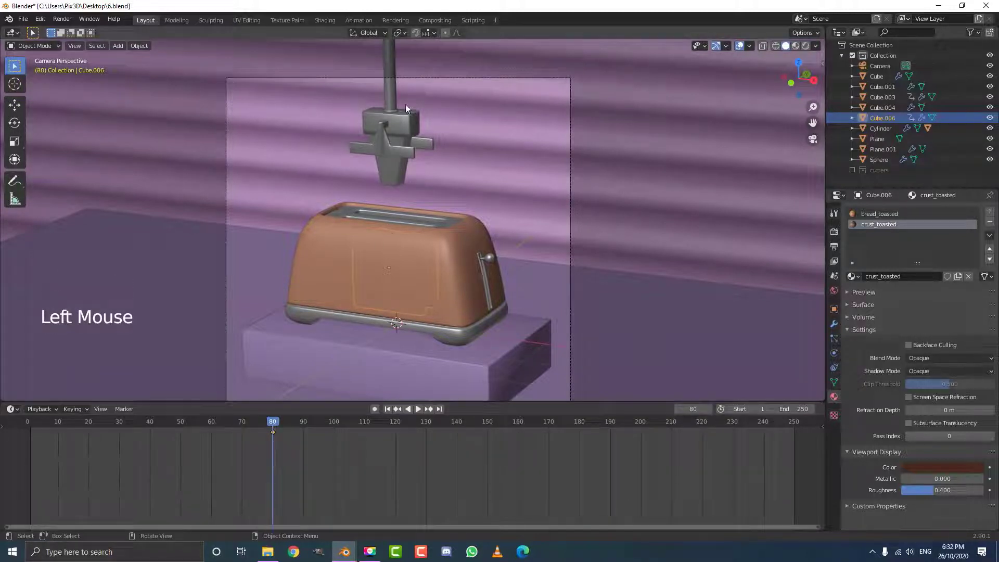
At frame 88, raise the toasted slices along Z until their tops stick out of the toaster, and insert a Location keyframe
scroll(401, 250, "up", 3)
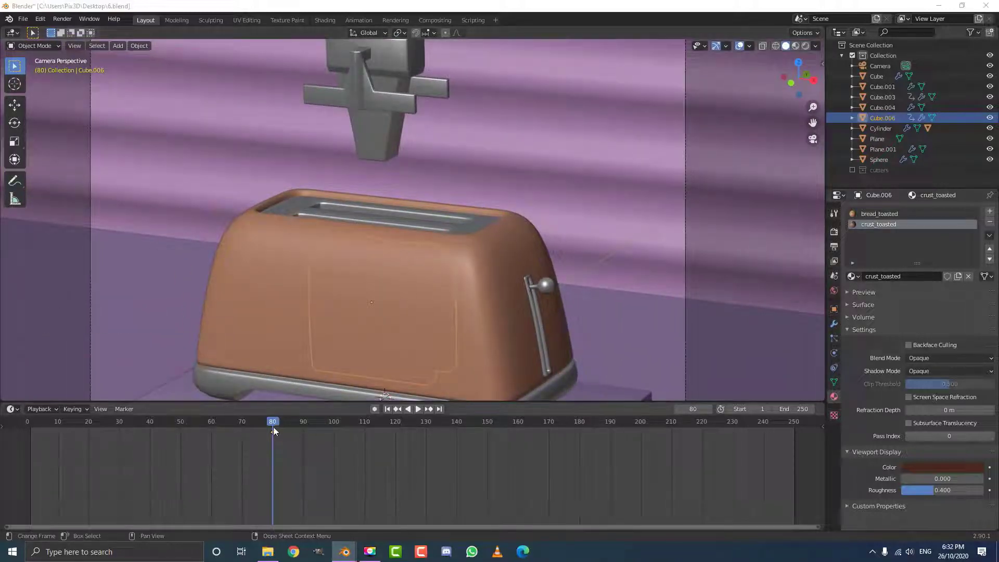
left_click_drag(274, 426, 299, 432)
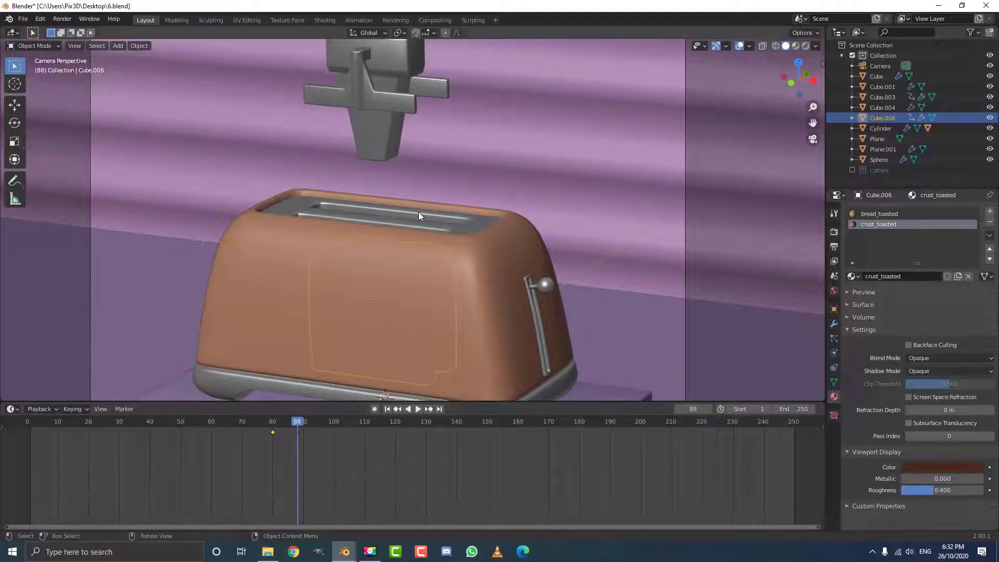
key("g")
key("z")
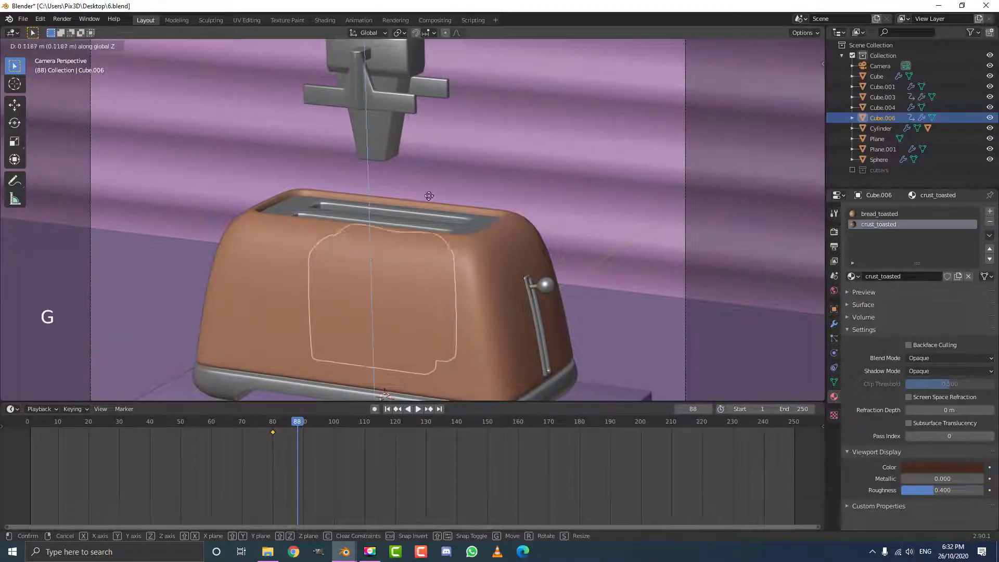
left_click(438, 143)
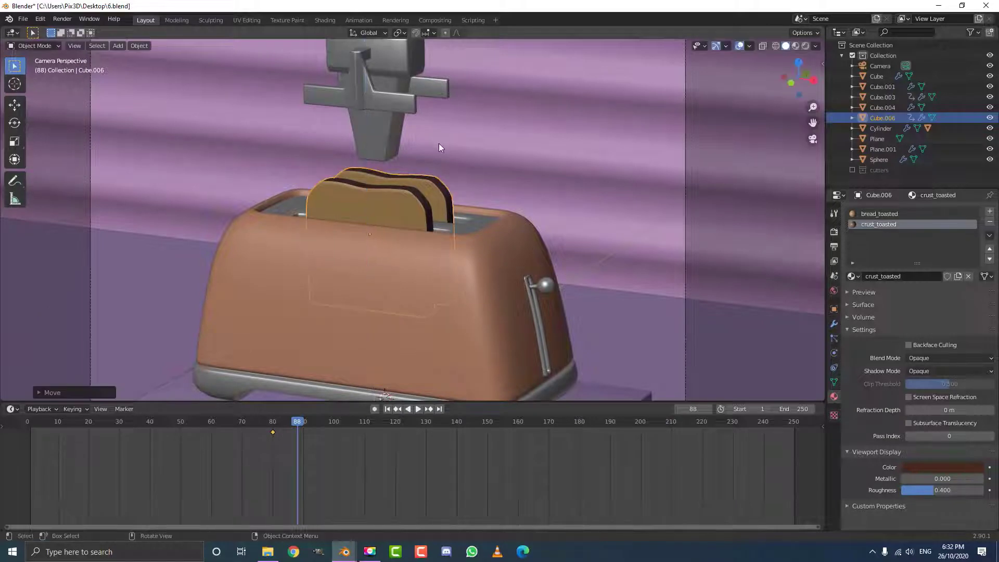
key("i")
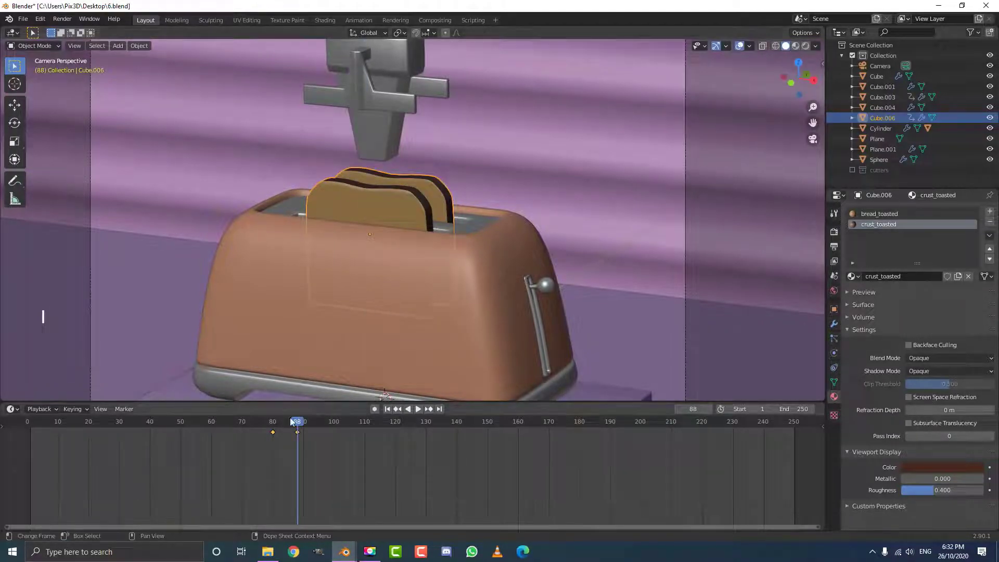
At frame 95, lower the toasted slices along Z by about 0.12 m and insert a Location keyframe
left_click_drag(298, 424, 318, 427)
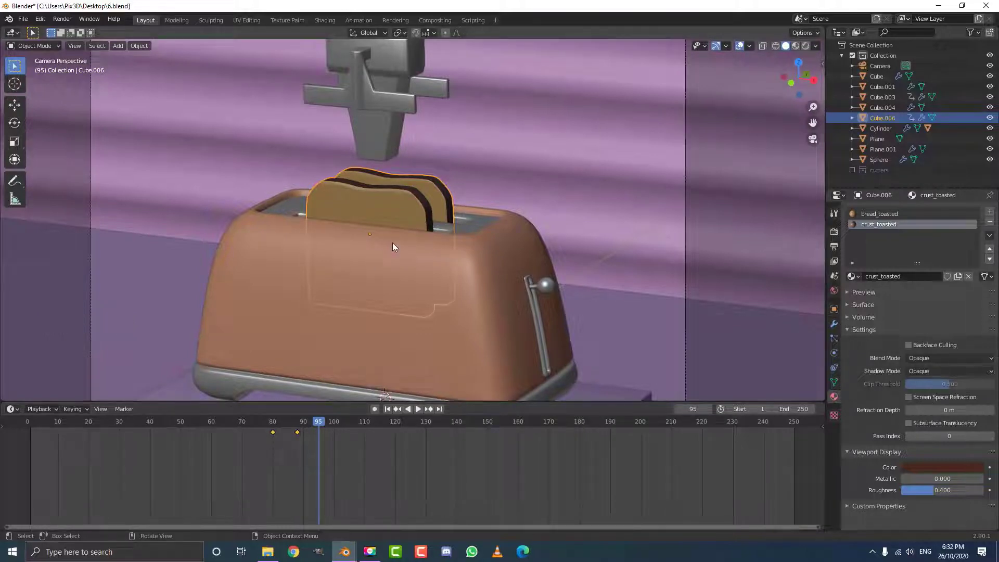
key("g")
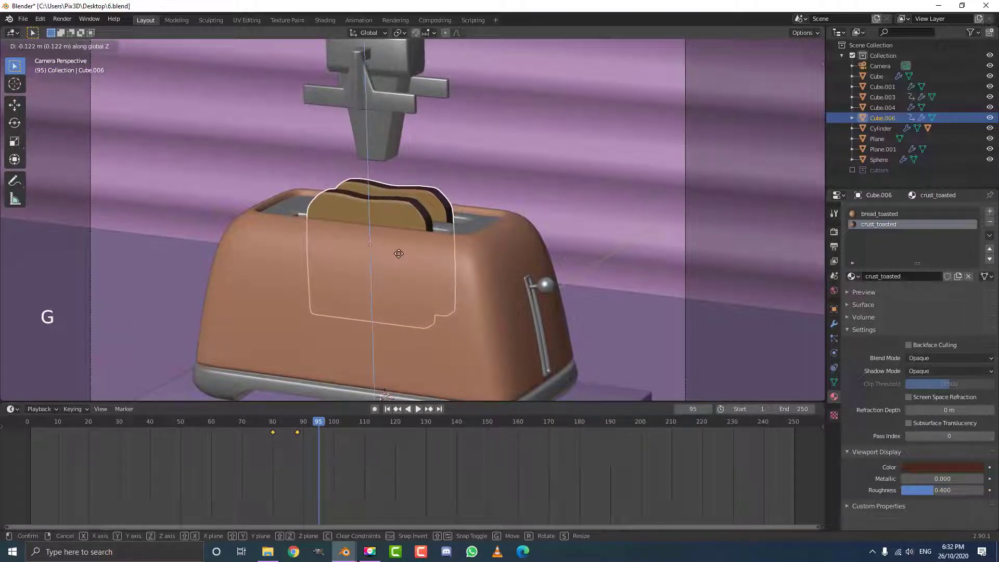
left_click(398, 254)
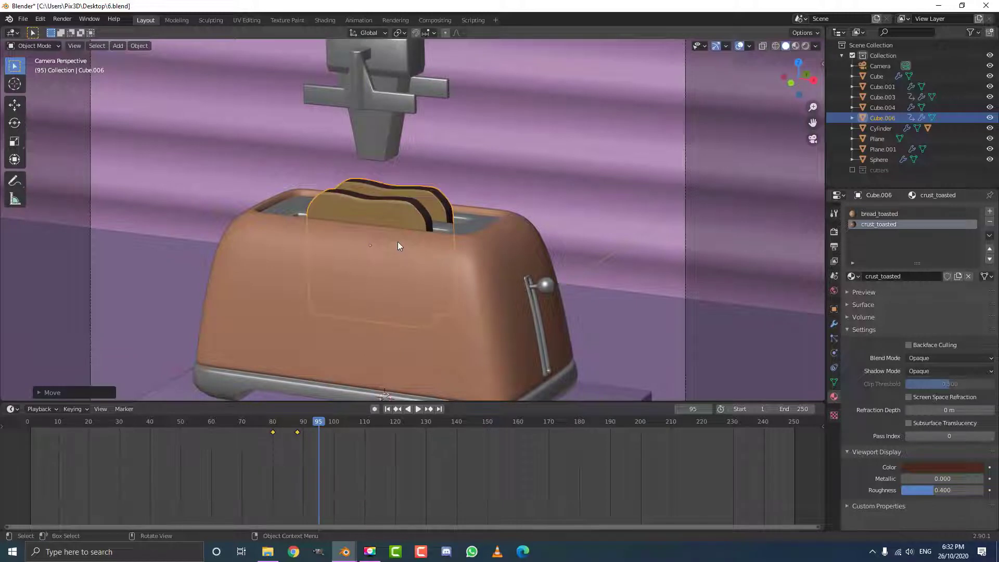
key("i")
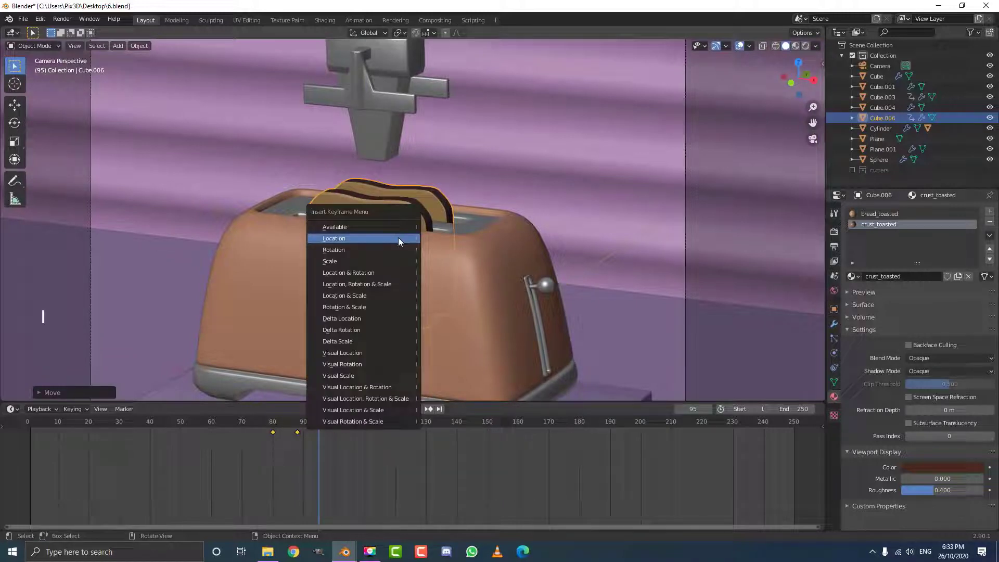
left_click(383, 237)
Play back the toast pop-up from before frame 80 to check its motion, and return to frame 95
left_click_drag(304, 421, 257, 421)
key("space")
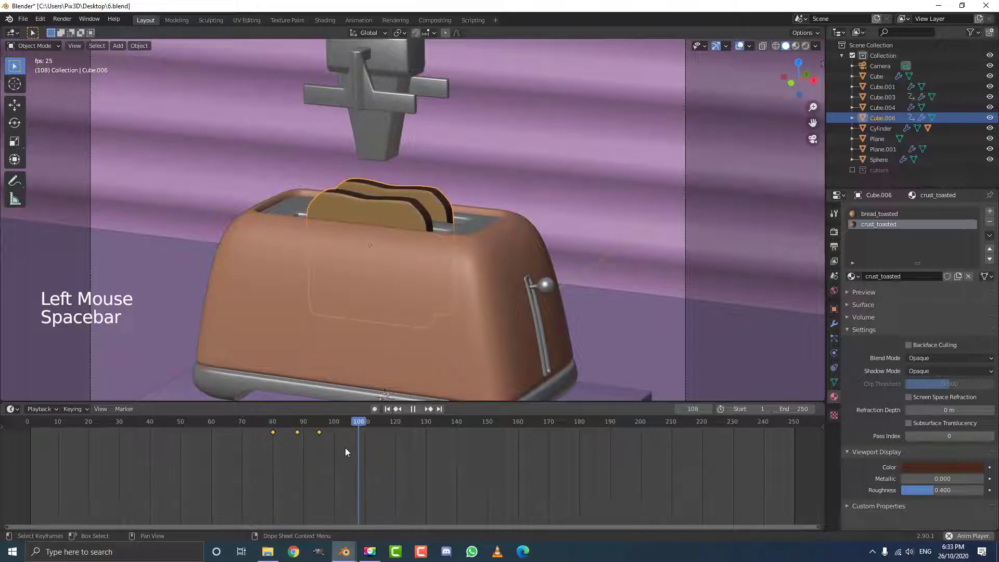
key("space")
key("space")
left_click_drag(366, 422, 318, 447)
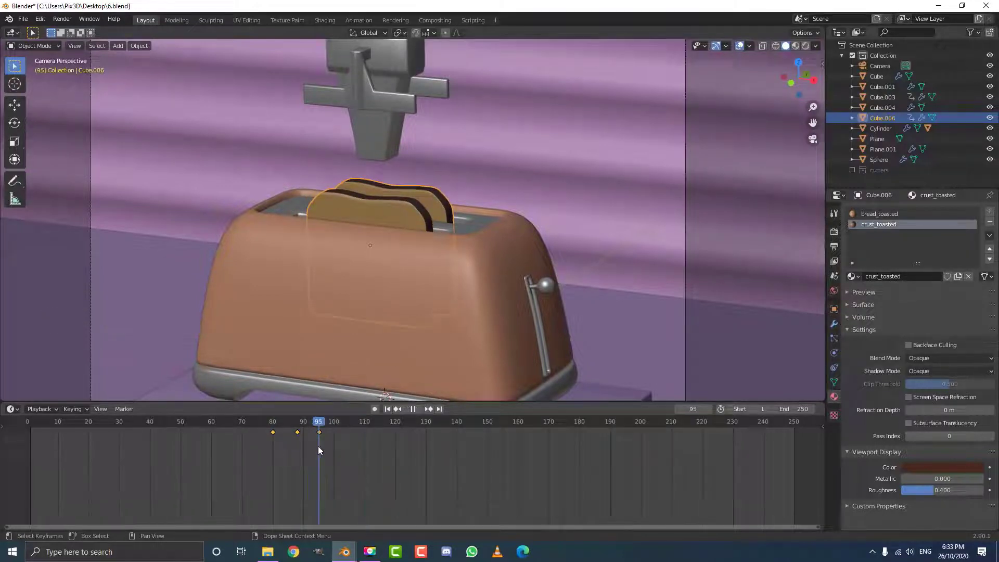
key("space")
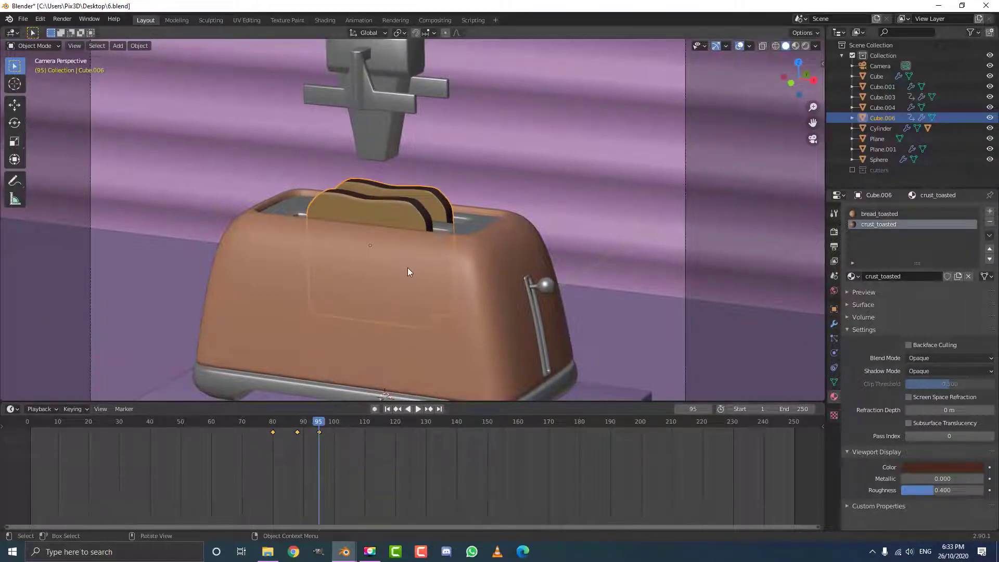
Raise the toasted slices slightly along Z at frame 95 and replace their Location keyframe there
key("g")
key("z")
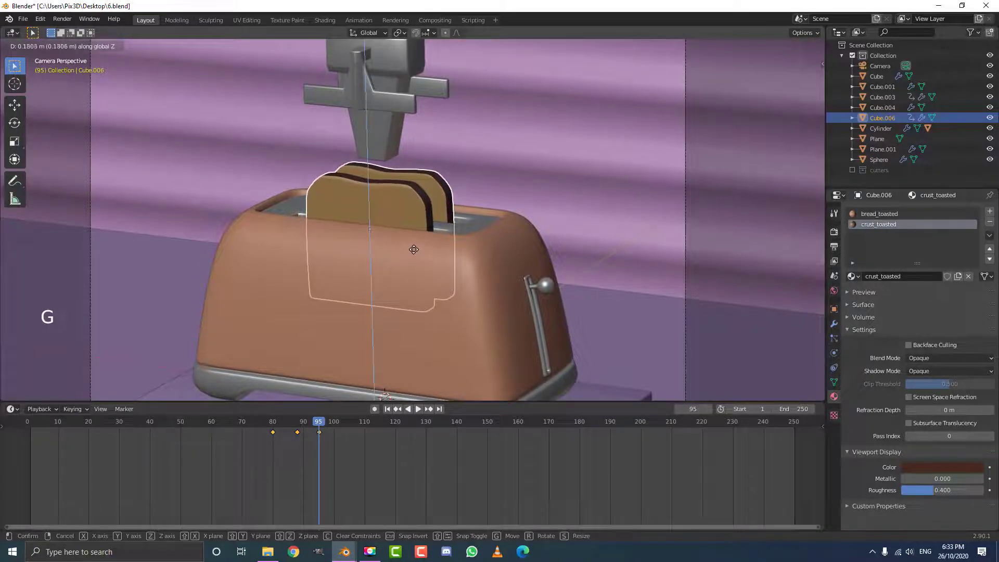
left_click(417, 257)
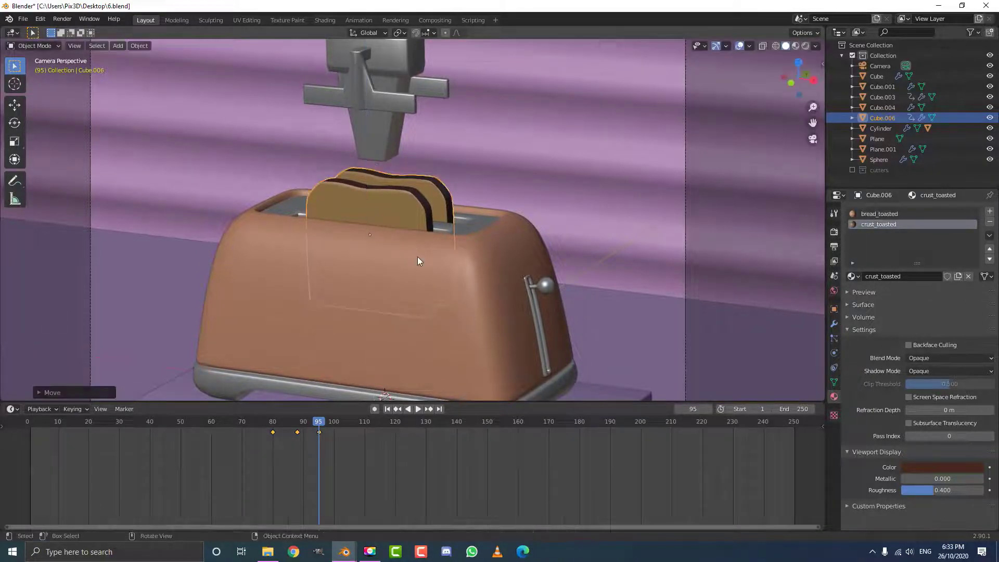
key("i")
left_click(418, 258)
At frame 88, raise the toasted slices further along Z for a stronger overshoot and replace their Location keyframe
left_click_drag(317, 425, 299, 429)
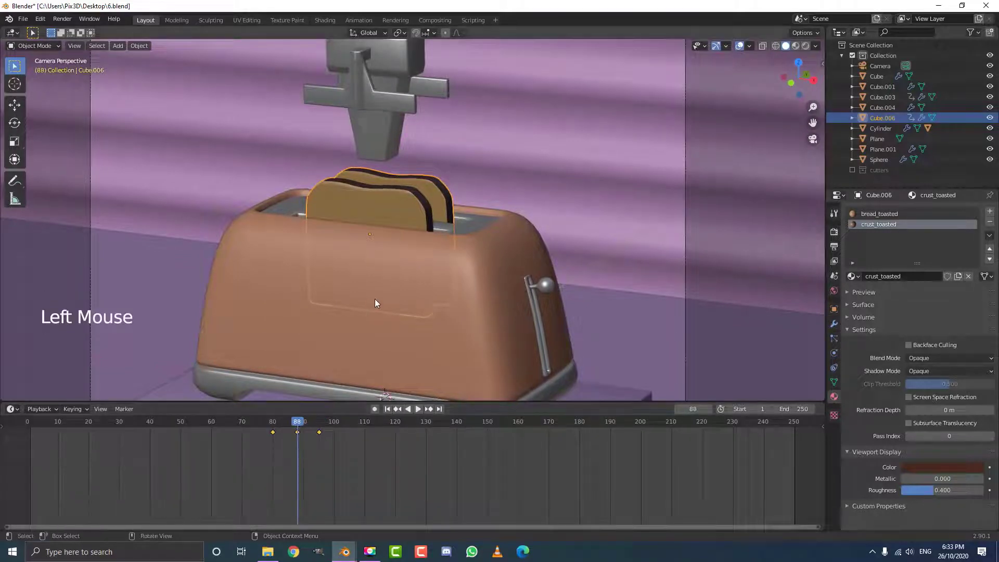
key("g")
key("z")
left_click(380, 282)
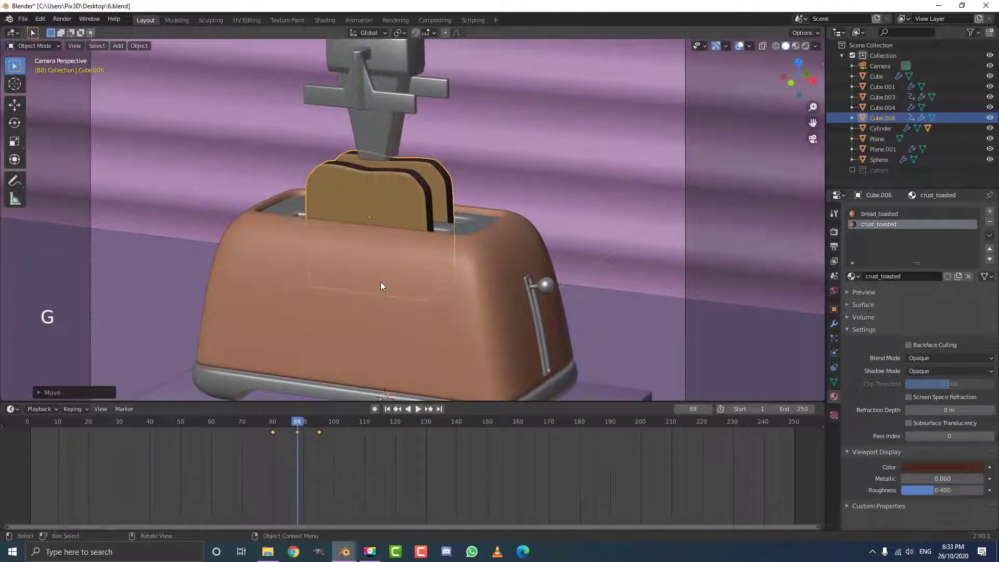
key("i")
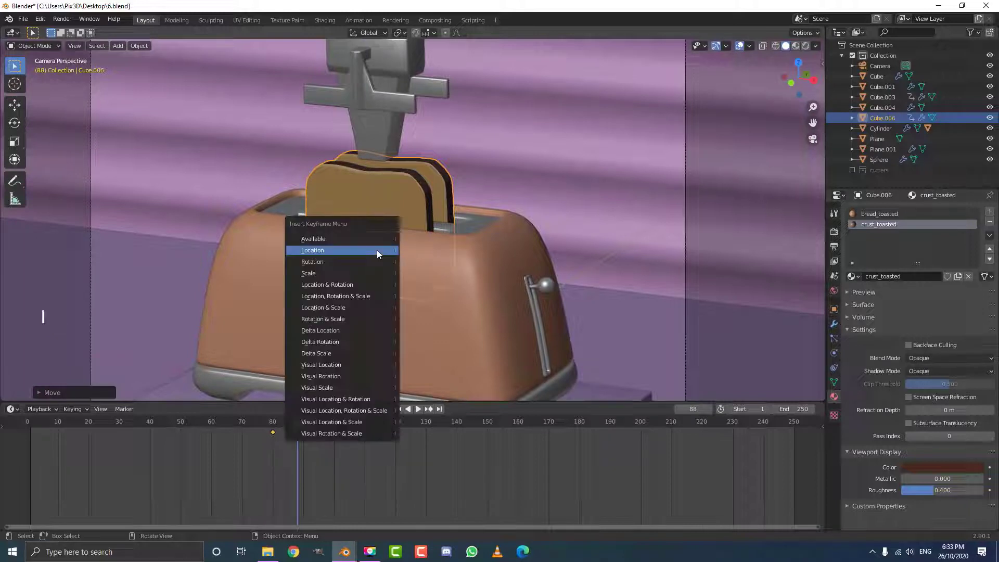
left_click(361, 249)
Play back the toast pop-up from frame 79 to check the overshoot, and return to frame 95
left_click(270, 422)
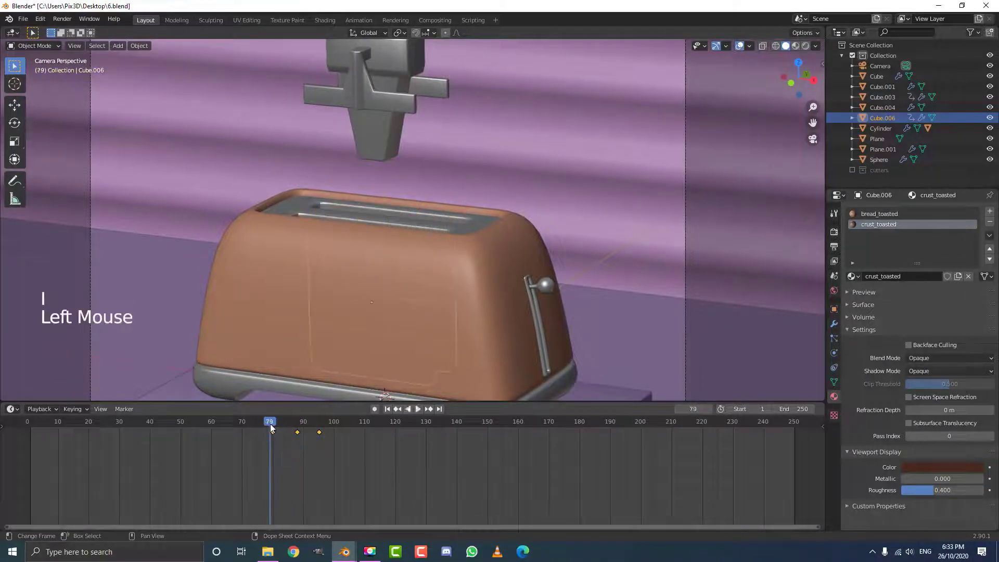
key("space")
key("space")
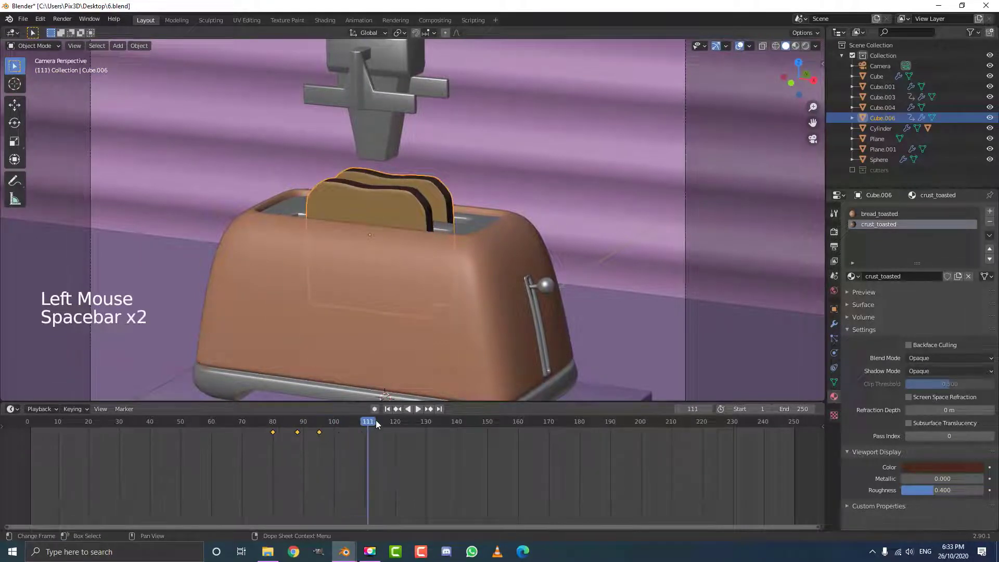
left_click_drag(273, 422, 319, 434)
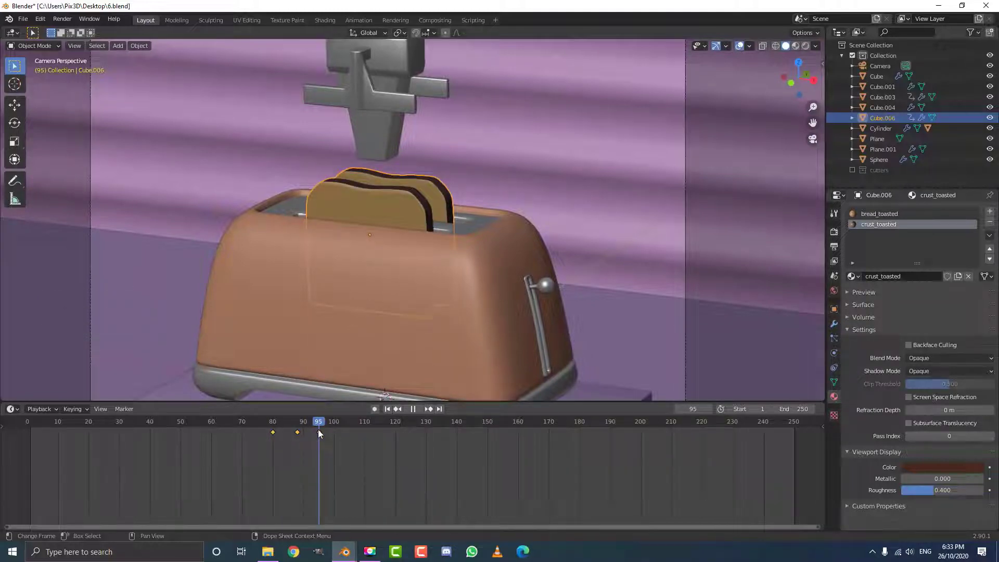
Insert a Location keyframe at frame 130 to hold the toasted slices at their settled height
left_click_drag(319, 432, 427, 432)
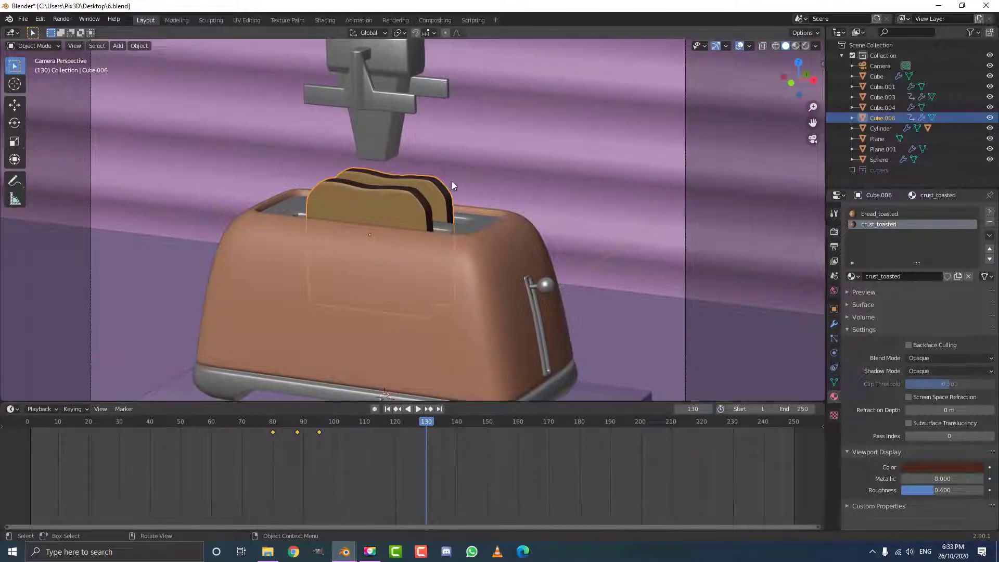
key("i")
left_click(380, 170)
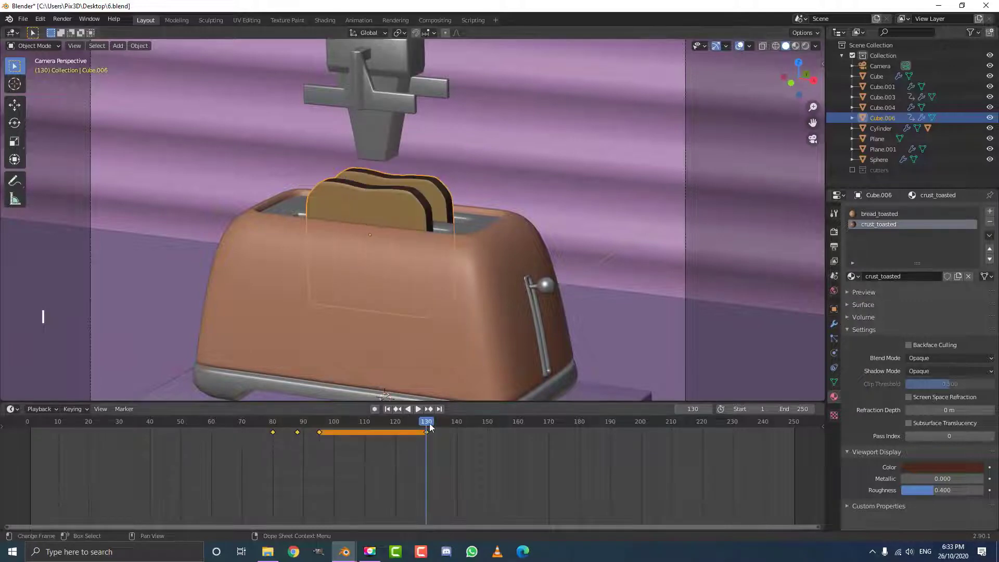
At frame 150, raise the toasted slices along Z until they are above the camera frame, and insert a Location keyframe
left_click_drag(336, 434, 488, 441)
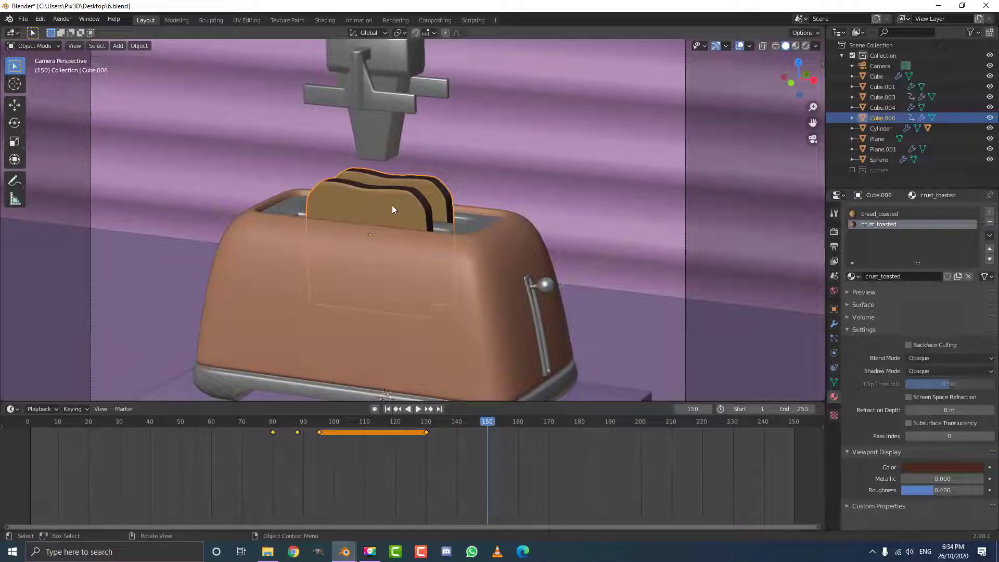
key("g")
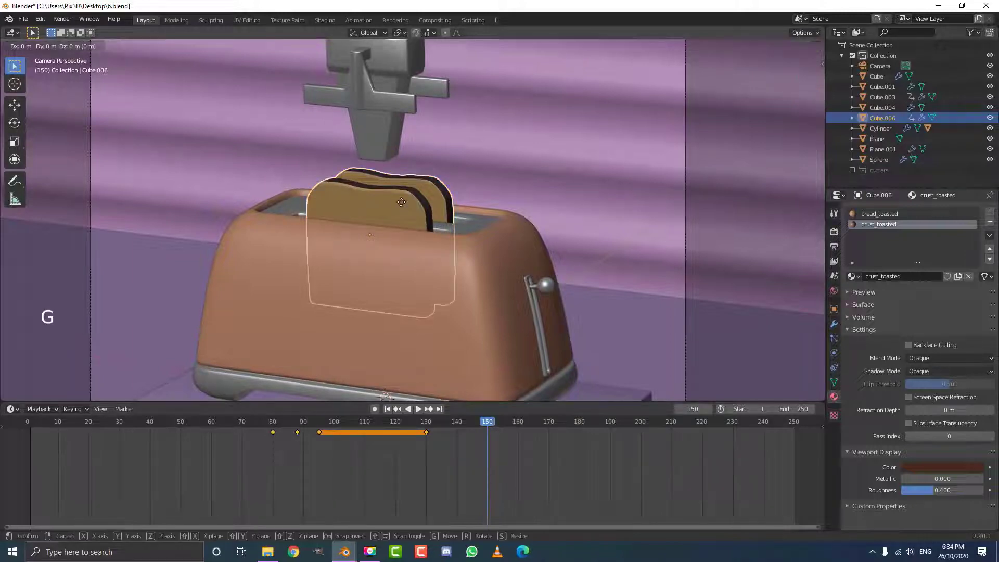
key("z")
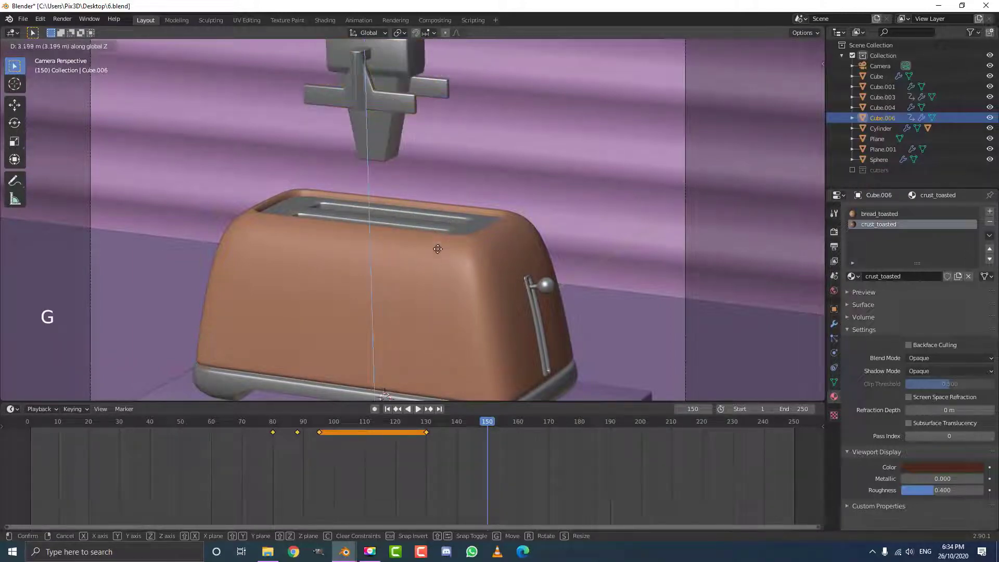
left_click(438, 248)
scroll(462, 229, "down", 5)
key("g")
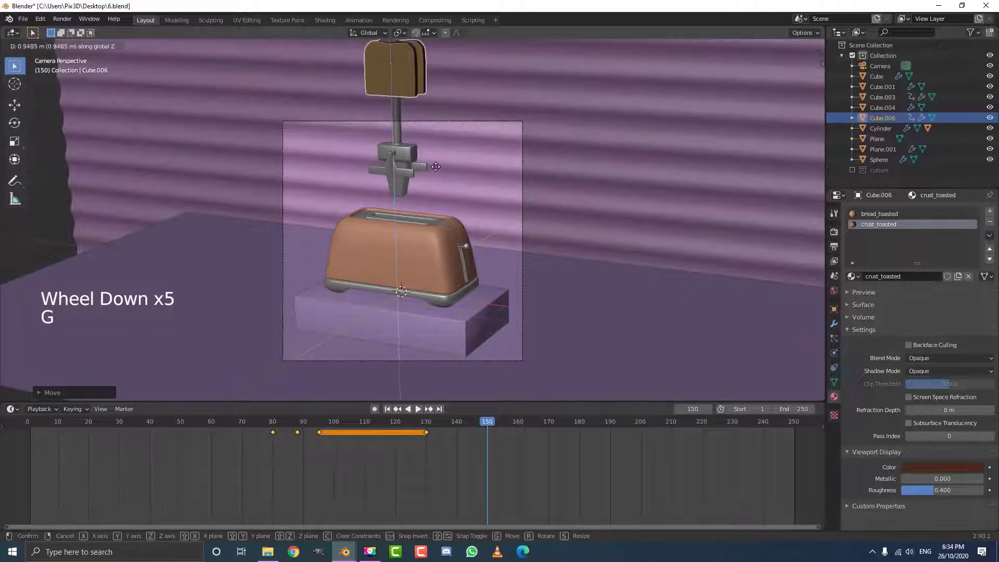
left_click(415, 123)
middle_click_drag(415, 123, 407, 152, "shift")
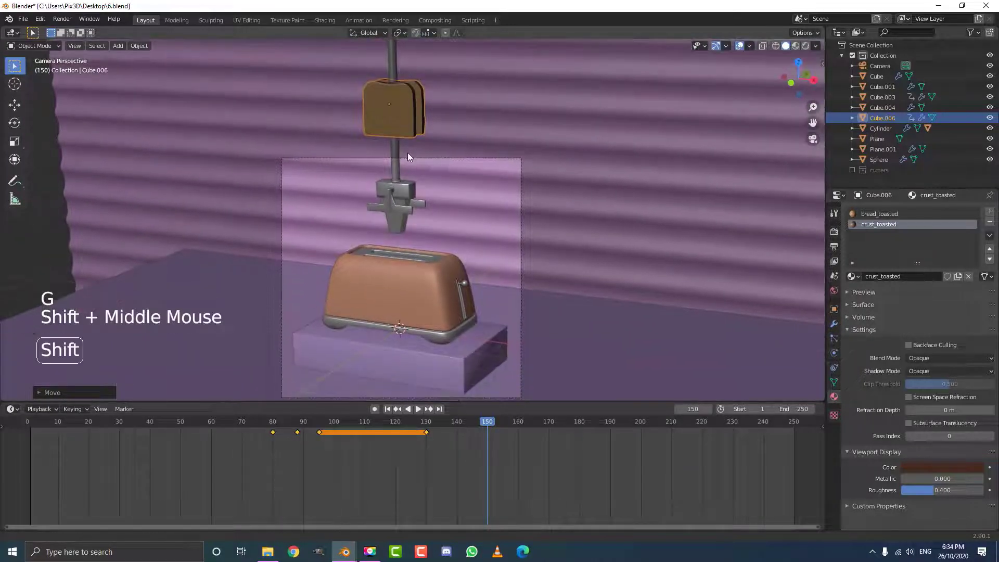
key("i")
left_click(342, 153)
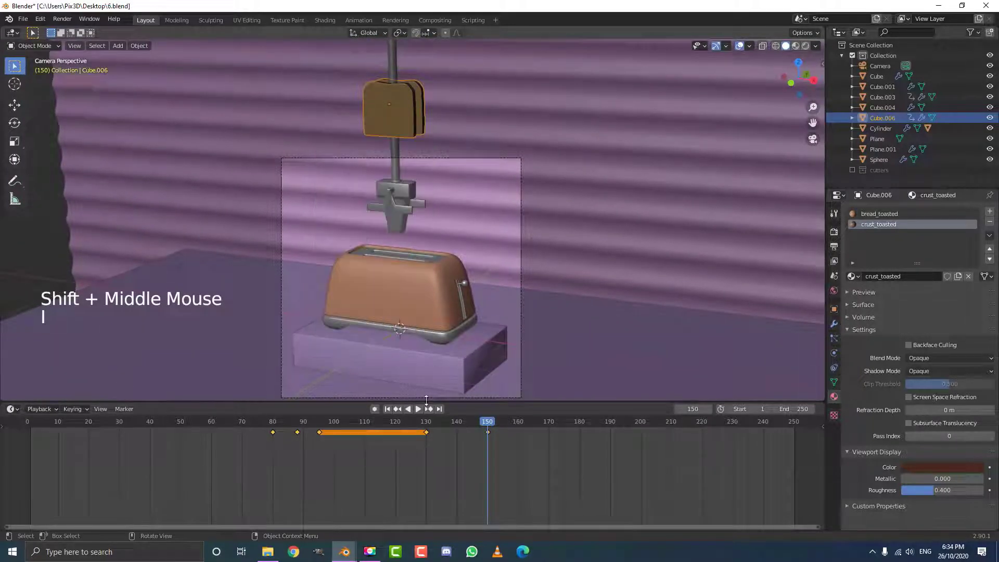
Play the whole bread animation from the start to check the slices sinking, popping up and leaving the camera frame
left_click_drag(488, 421, 30, 455)
left_click(438, 288)
scroll(402, 251, "up", 1)
key("space")
scroll(479, 249, "up", 2)
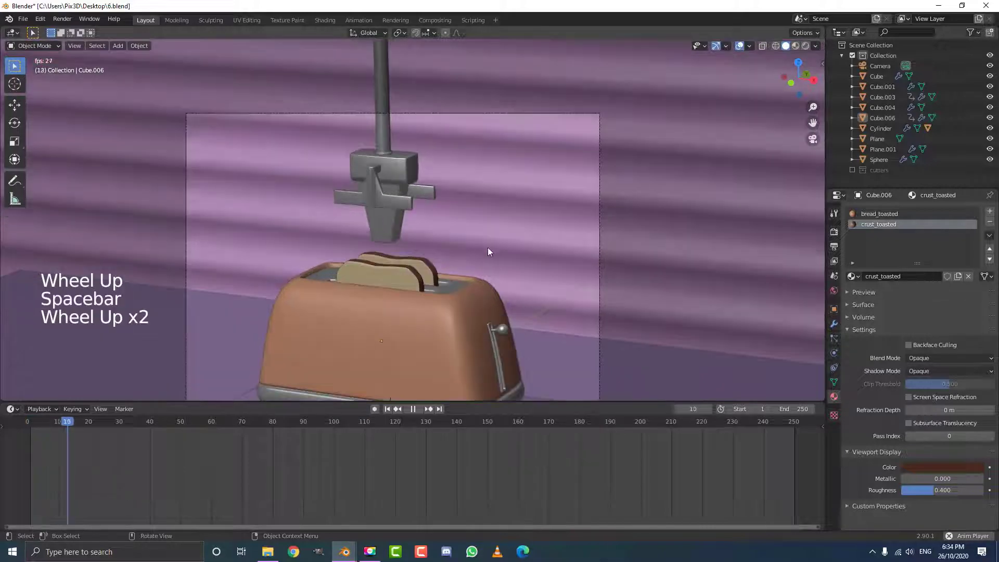
scroll(602, 240, "down", 2)
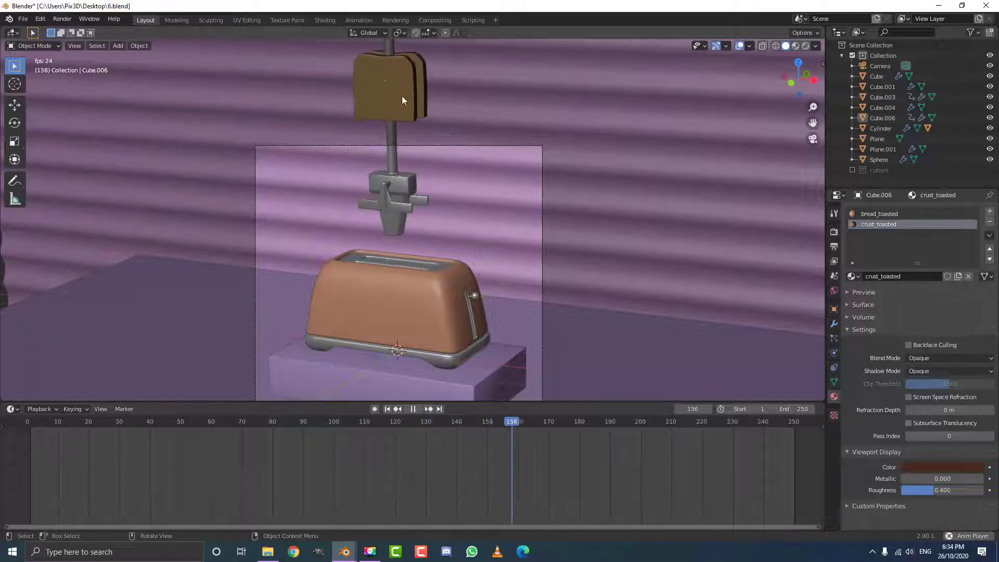
key("space")
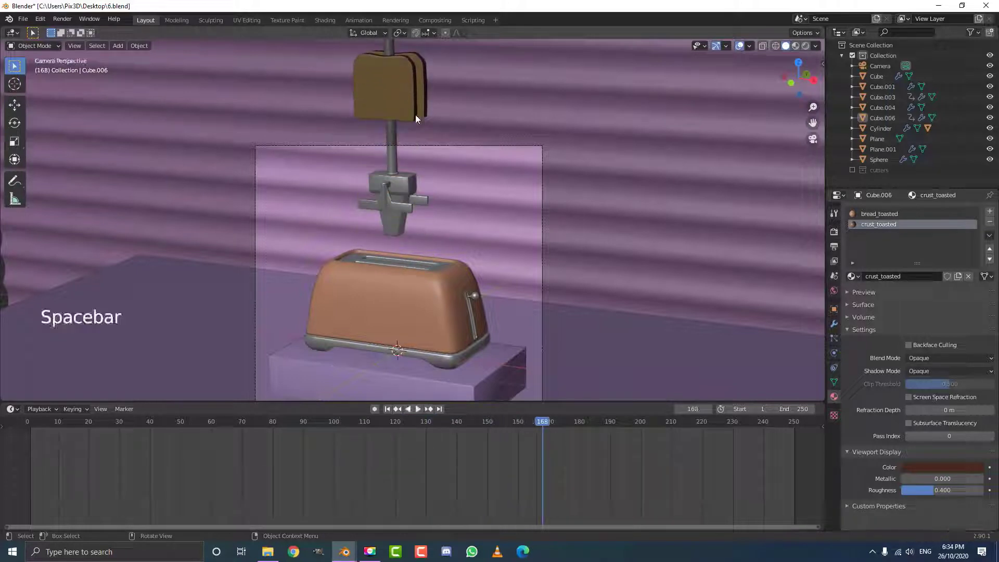
At frame 100, raise the gripper's rod along Z until the whole gripper is above the camera frame, and insert a Location keyframe
left_click(394, 154)
scroll(383, 66, "down", 1)
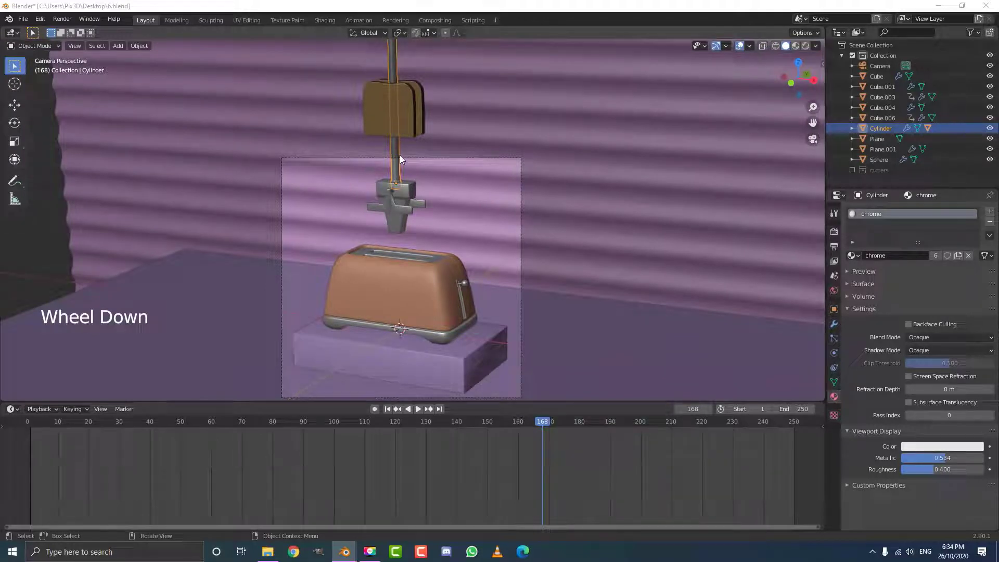
left_click_drag(489, 427, 333, 433)
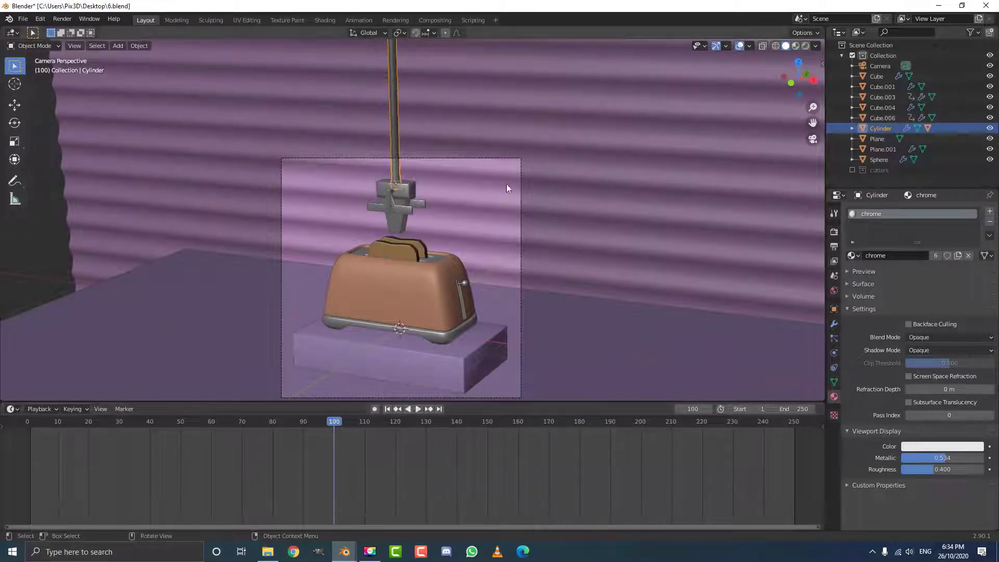
key("g")
key("z")
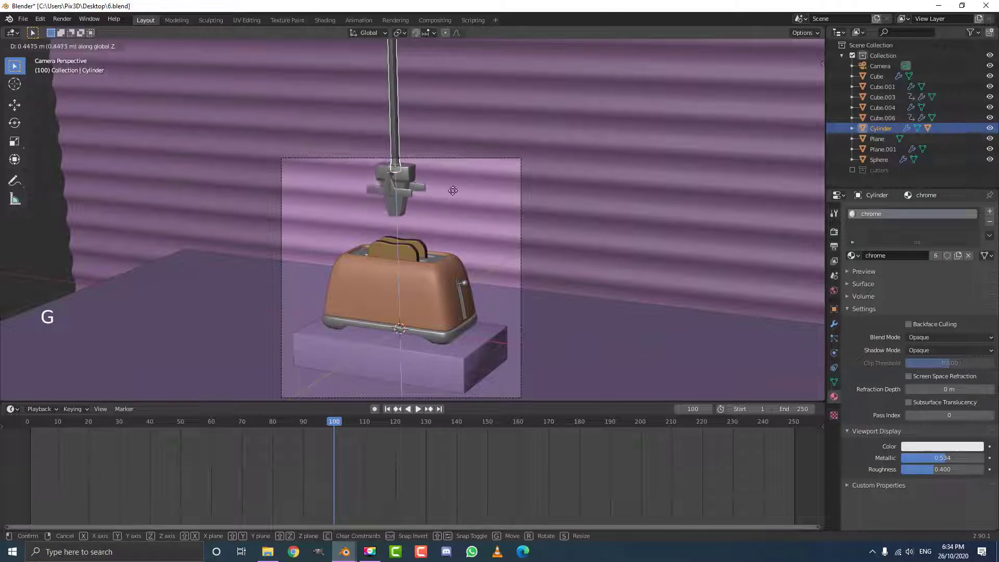
left_click(407, 118)
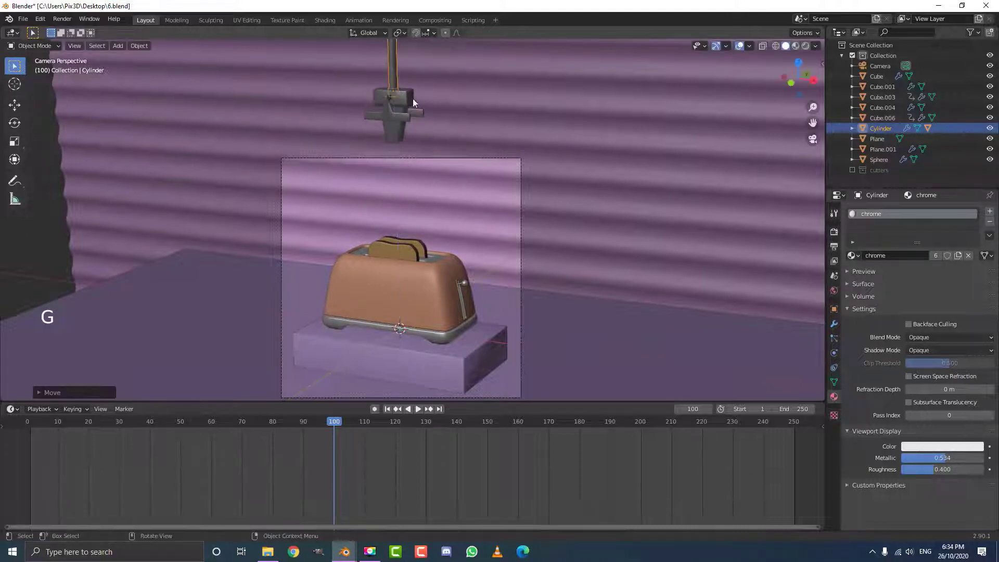
middle_click_drag(407, 118, 415, 148, "shift")
scroll(407, 137, "up", 1, "shift")
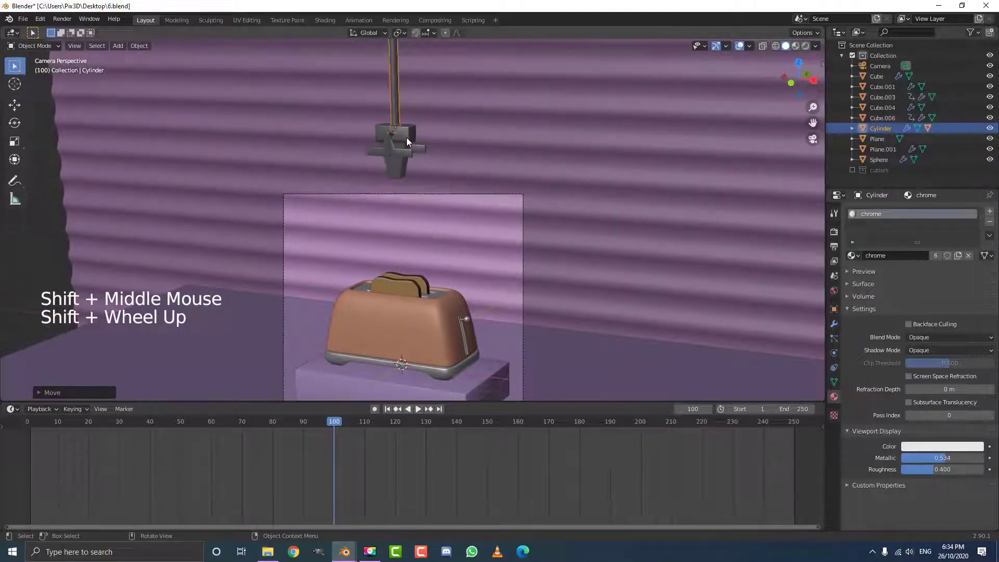
key("i")
left_click(342, 138)
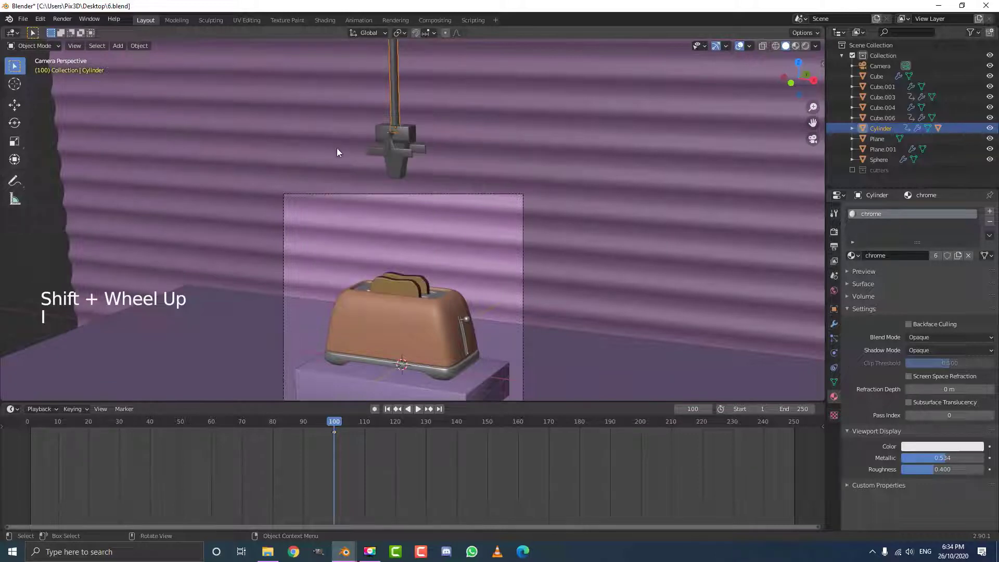
At frame 120, lower the gripper along Z until its arms reach around the toasted slices
left_click(335, 422)
left_click_drag(335, 423, 395, 448)
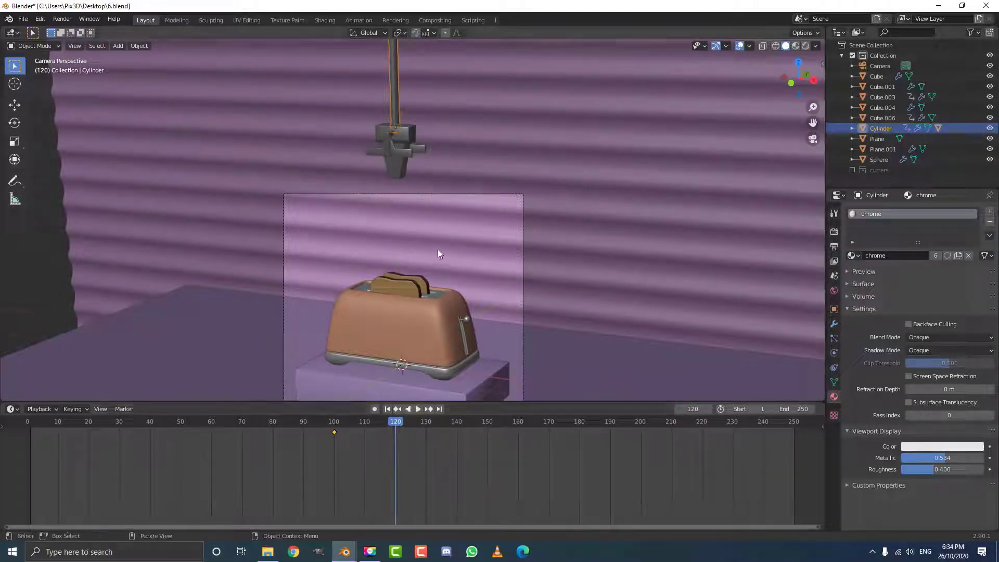
key("g")
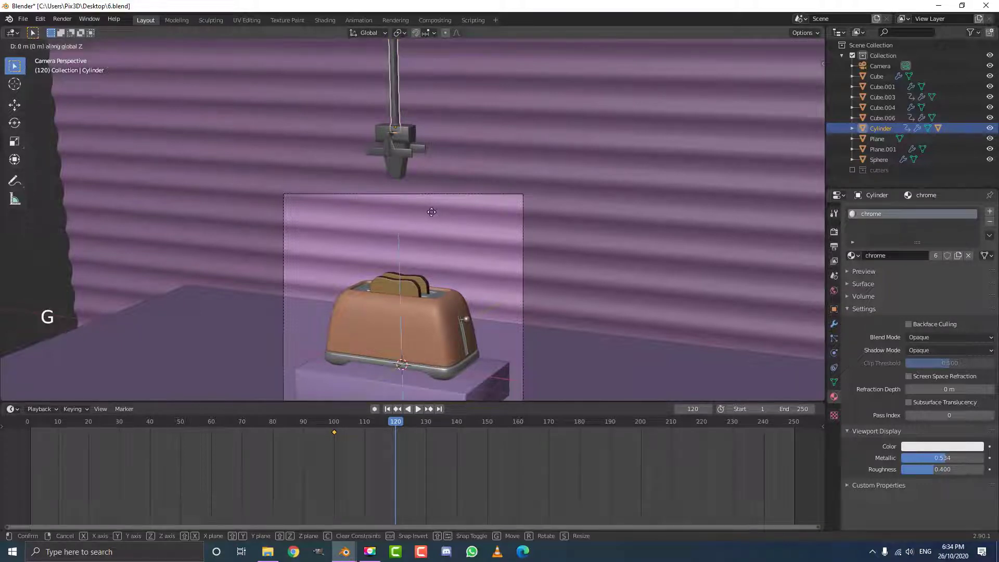
key("z")
left_click(468, 346)
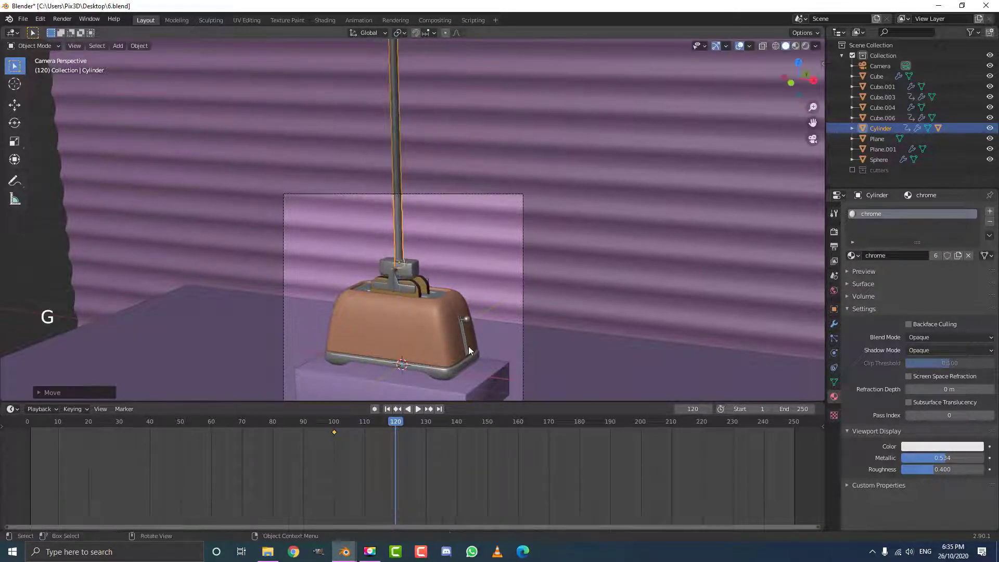
From the right view, fine-tune the gripper's height so its head rests at the slices' tops, and insert a Location keyframe at frame 120
key("KP_3")
scroll(364, 286, "up", 5)
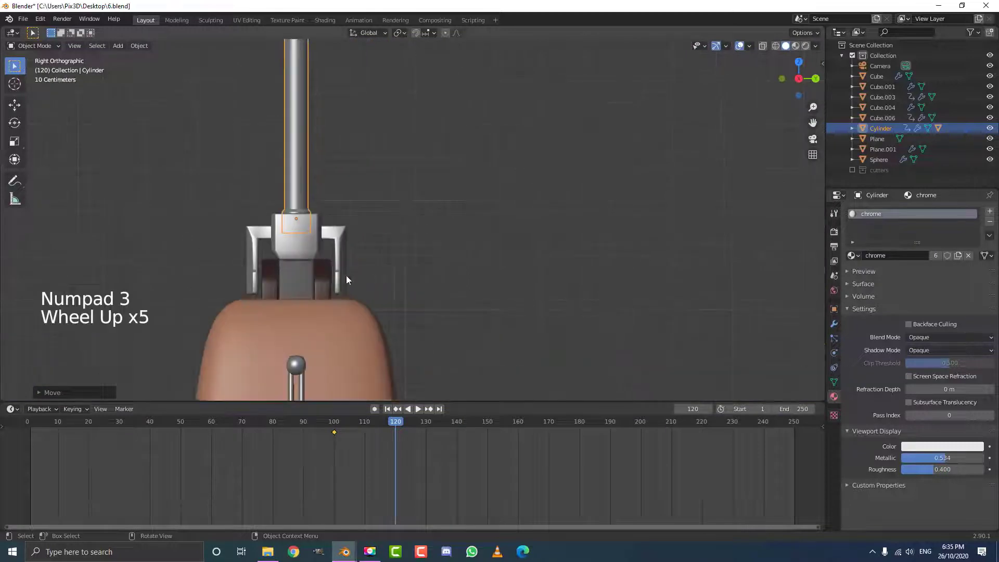
scroll(346, 276, "up", 1, "shift")
middle_click_drag(346, 276, 420, 226, "shift")
scroll(421, 227, "up", 1, "shift")
scroll(420, 226, "up", 1)
key("g")
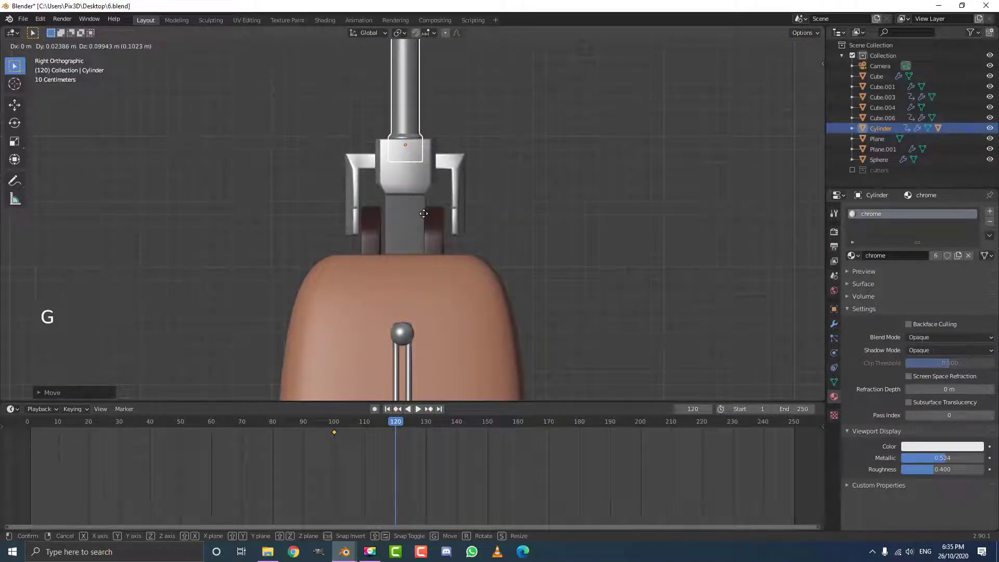
key("z")
left_click(420, 227)
scroll(379, 214, "up", 7)
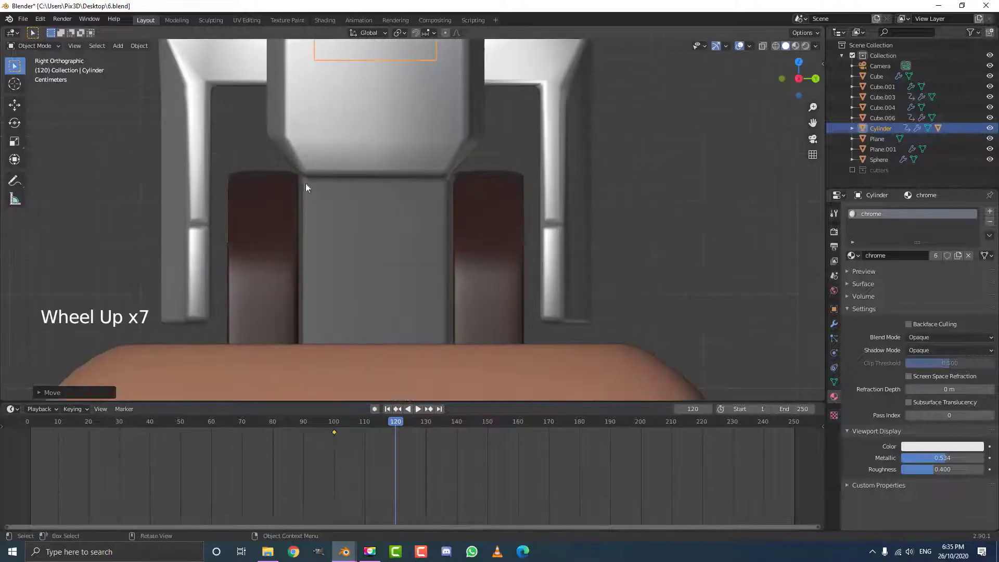
scroll(344, 218, "down", 5)
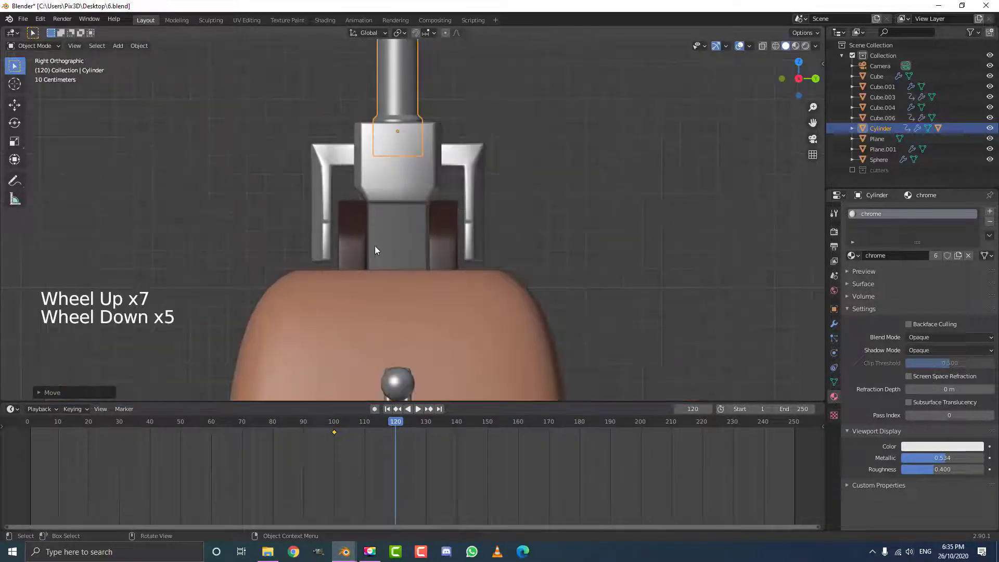
scroll(414, 142, "down", 2)
scroll(379, 114, "up", 2)
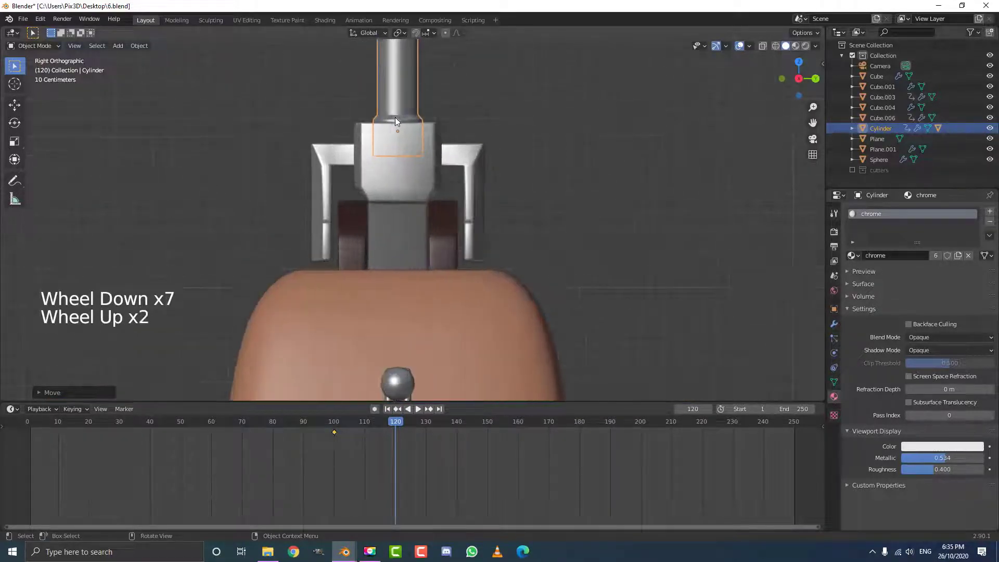
key("i")
left_click(357, 121)
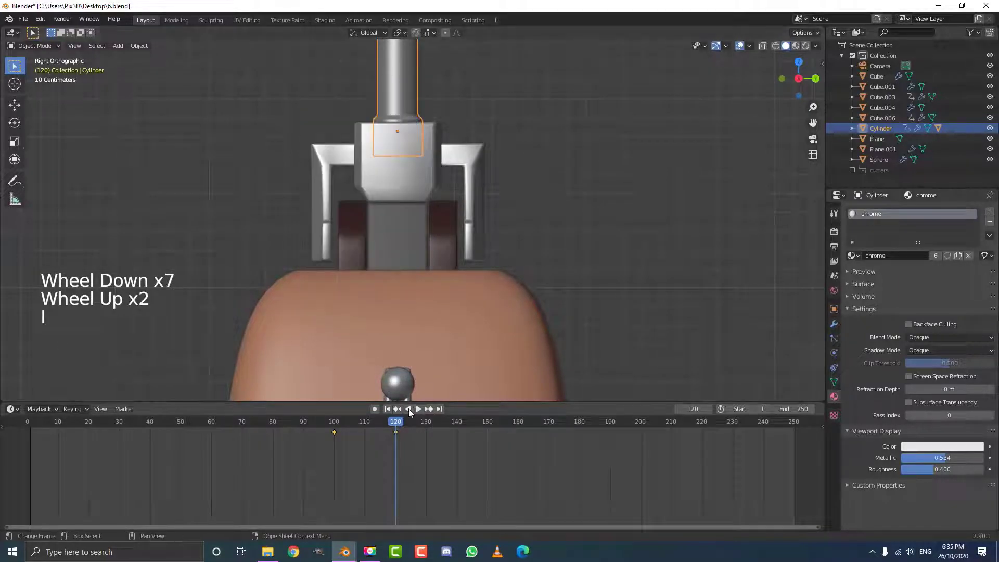
Play back the gripper's descent from frame 98 in the camera view to check its motion
left_click(328, 429)
scroll(432, 208, "down", 8)
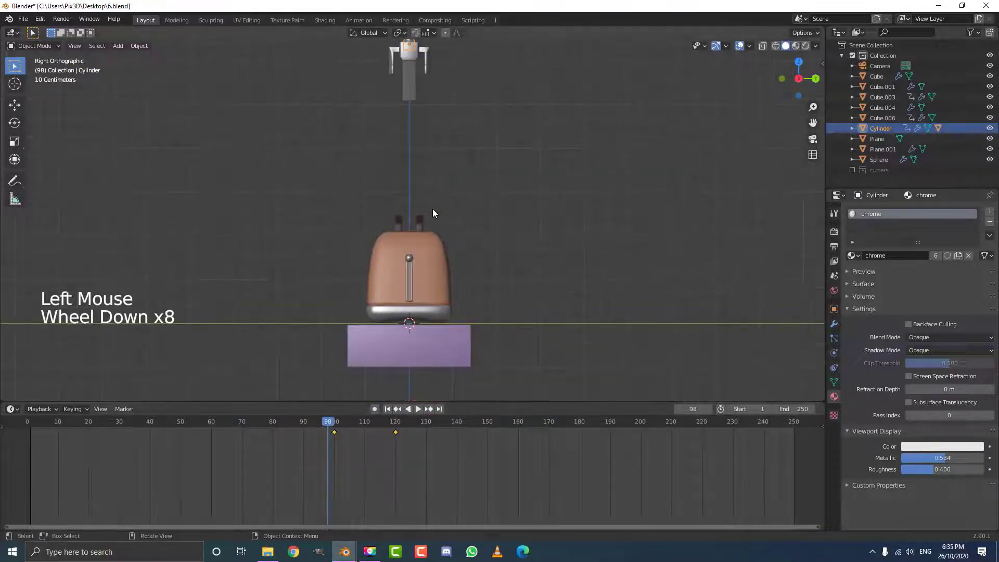
key("KP_0")
scroll(431, 208, "down", 3)
scroll(439, 189, "up", 3)
key("space")
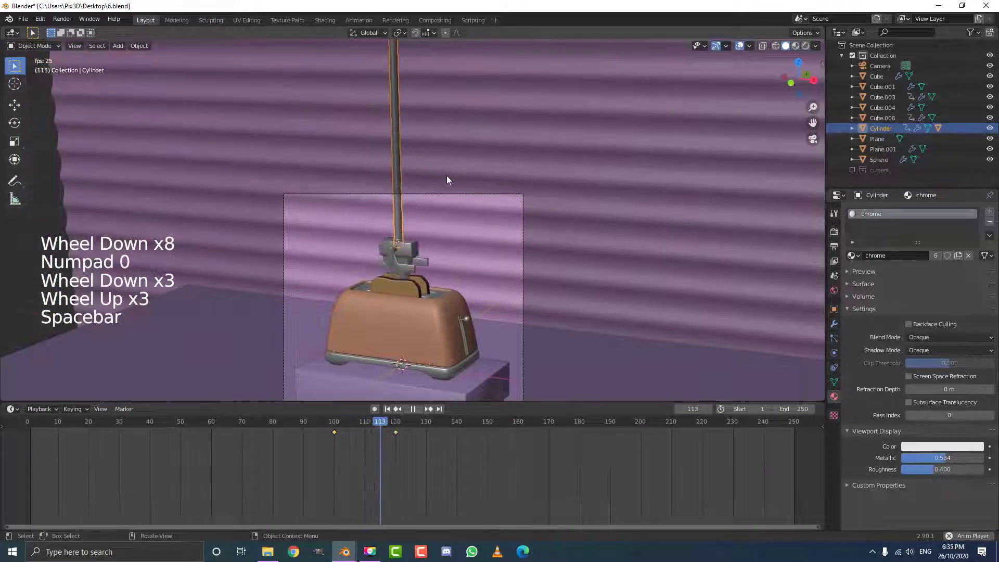
key("space")
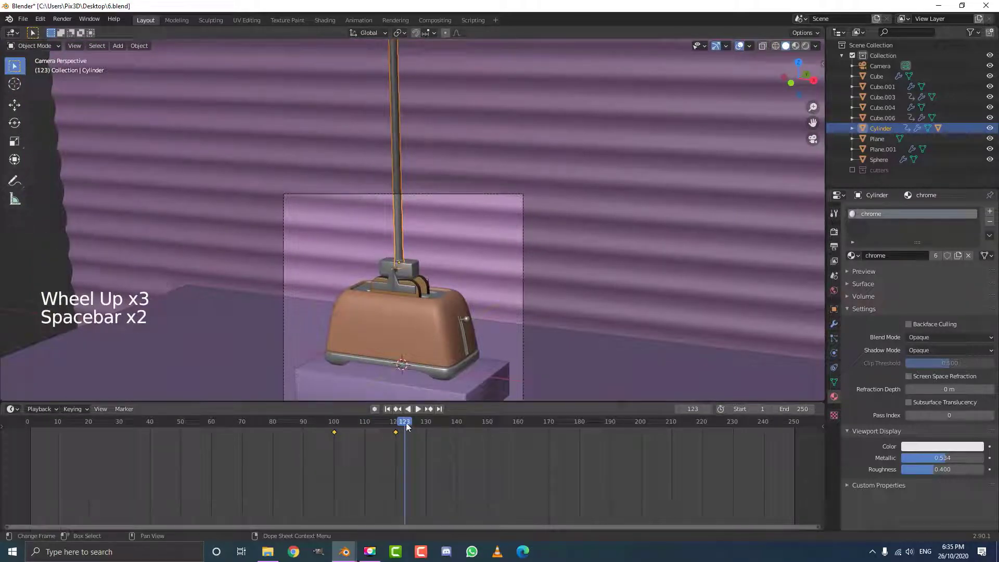
At frame 130, insert a Location keyframe that holds the gripper in its lowered position around the toasted slices
left_click_drag(405, 429, 426, 433)
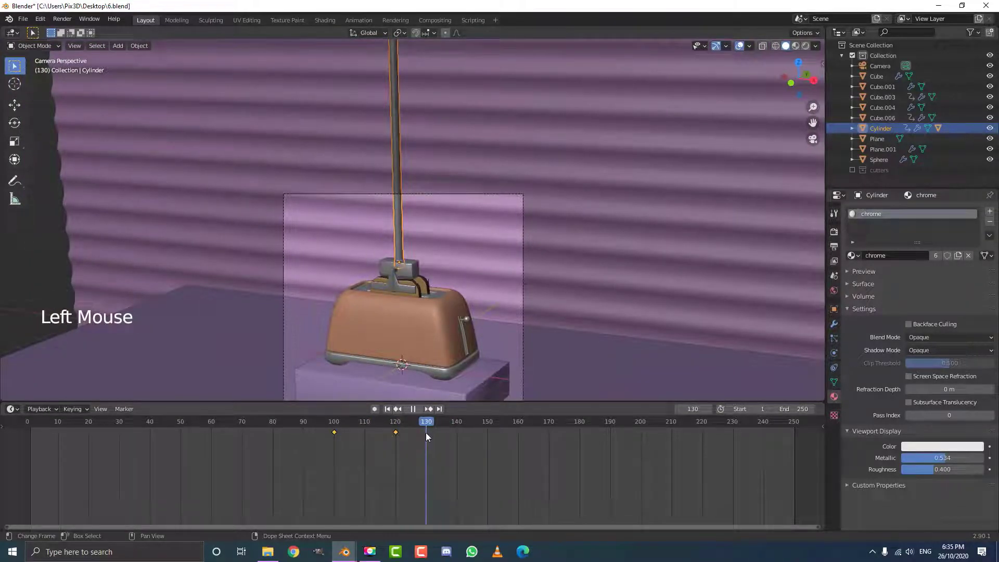
scroll(391, 223, "up", 2)
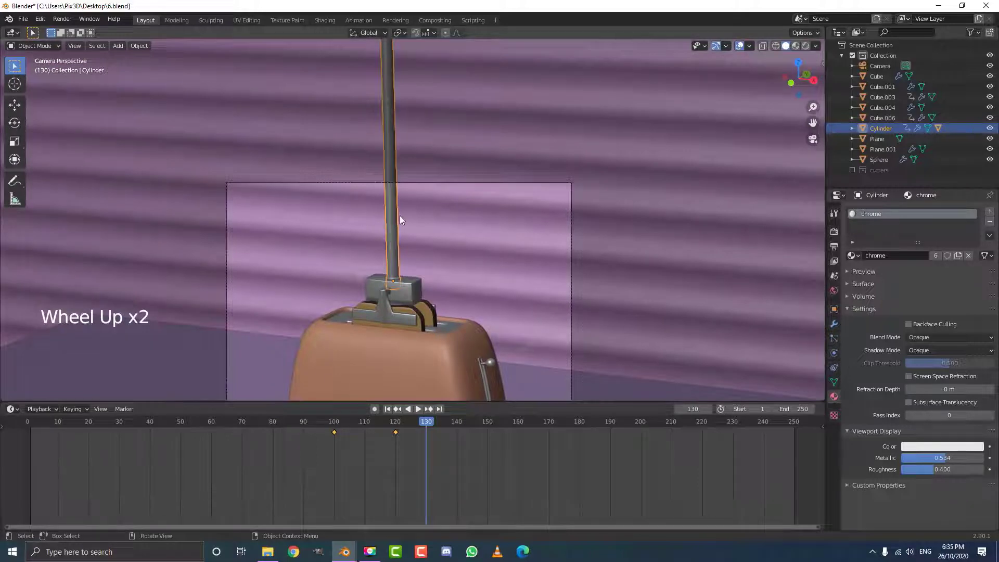
key("i")
left_click(348, 215)
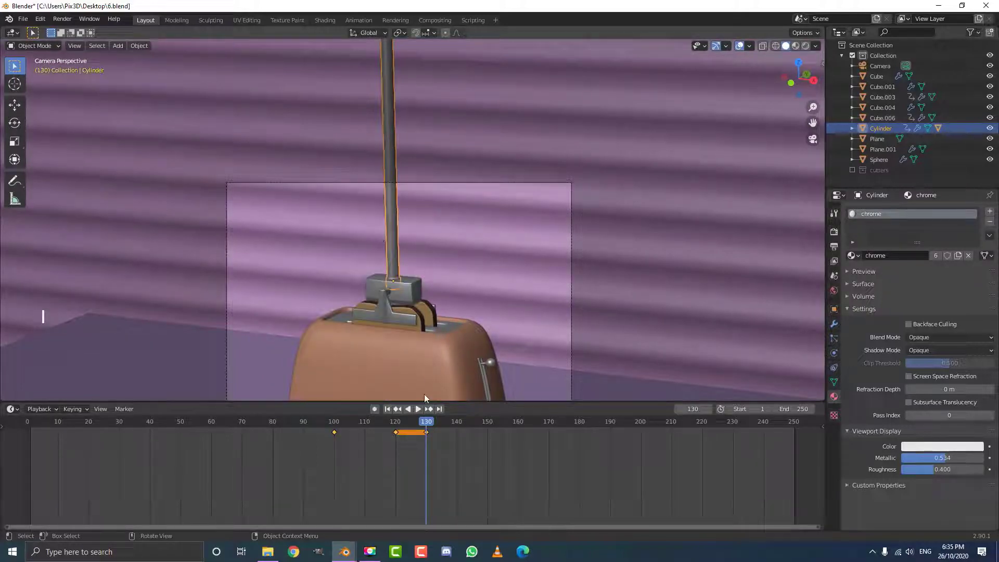
At frame 150, raise the gripper about 4.19 m along Z until it meets the tops of the lifted slices
left_click_drag(427, 422, 486, 441)
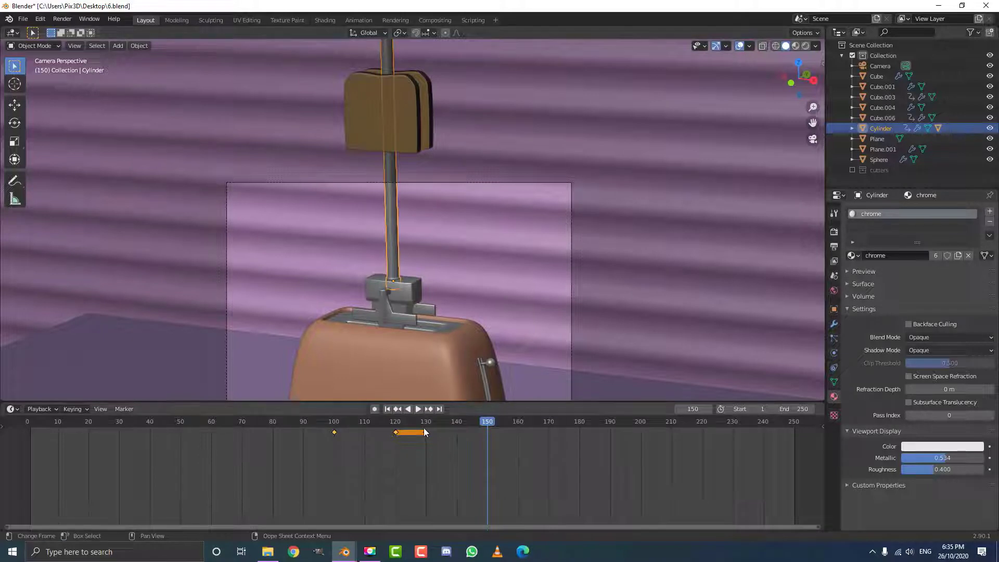
key("g")
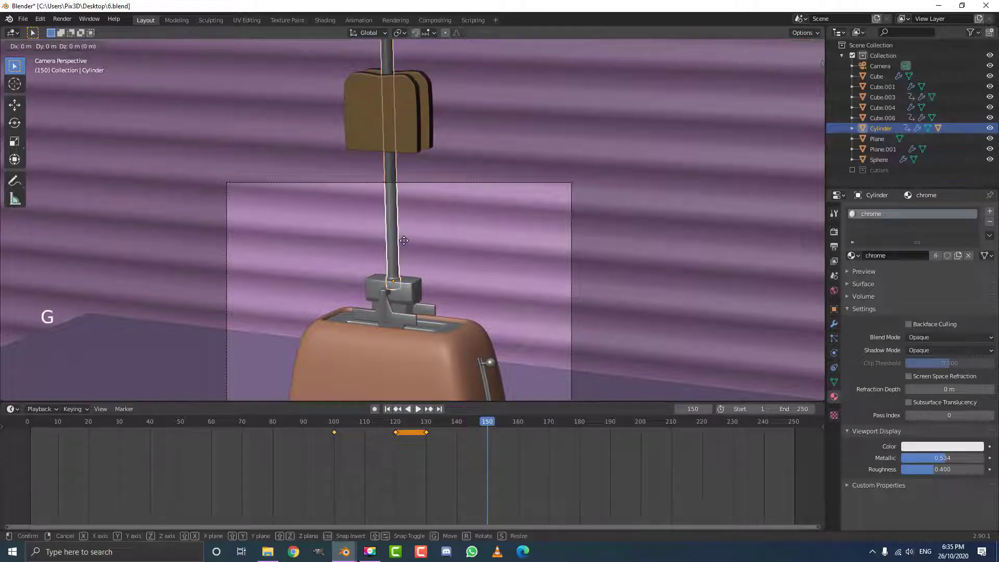
key("z")
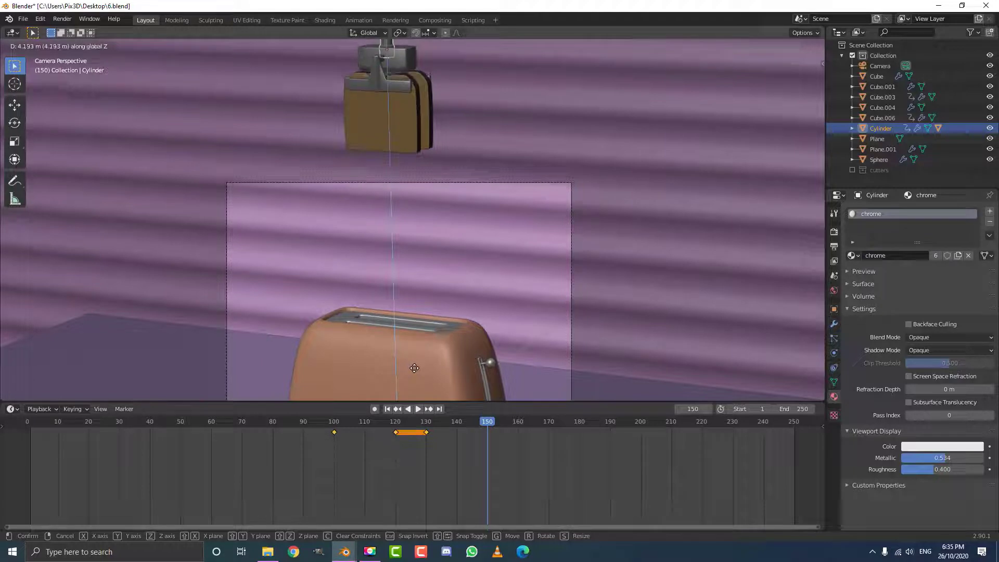
left_click(414, 368)
From the right view, check the gripper head against the lifted slices' tops and insert a Location keyframe at frame 150
key("KP_3")
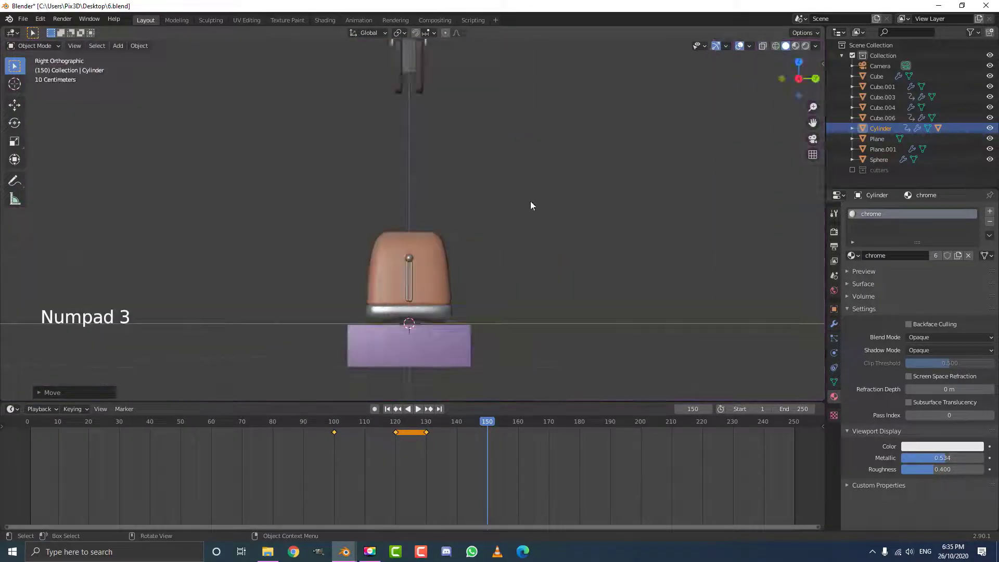
scroll(500, 192, "up", 2)
middle_click_drag(500, 192, 469, 180, "shift")
scroll(321, 107, "up", 4)
middle_click_drag(321, 107, 410, 170, "shift")
scroll(405, 131, "up", 1, "shift")
scroll(396, 80, "up", 2)
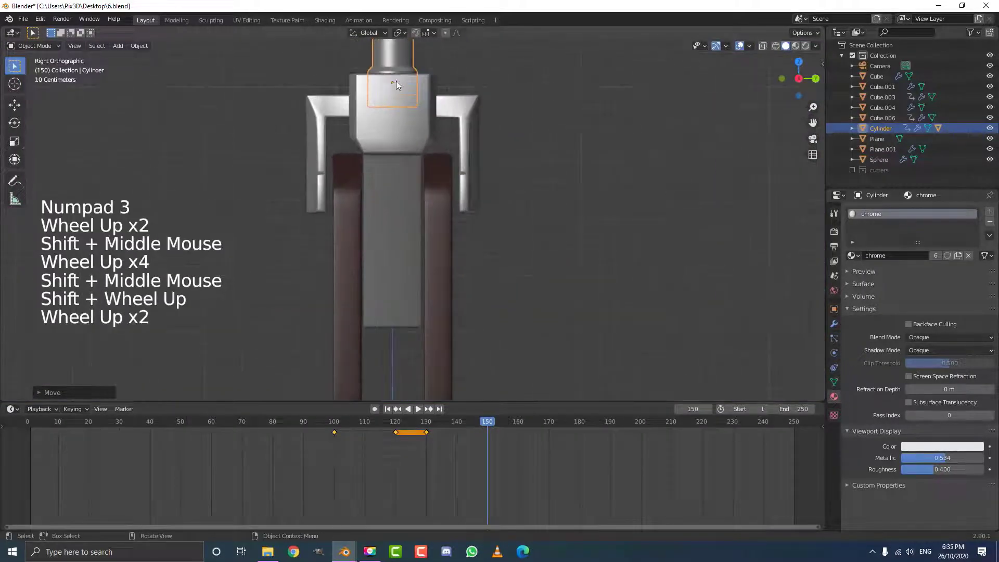
key("g")
scroll(341, 149, "up", 4)
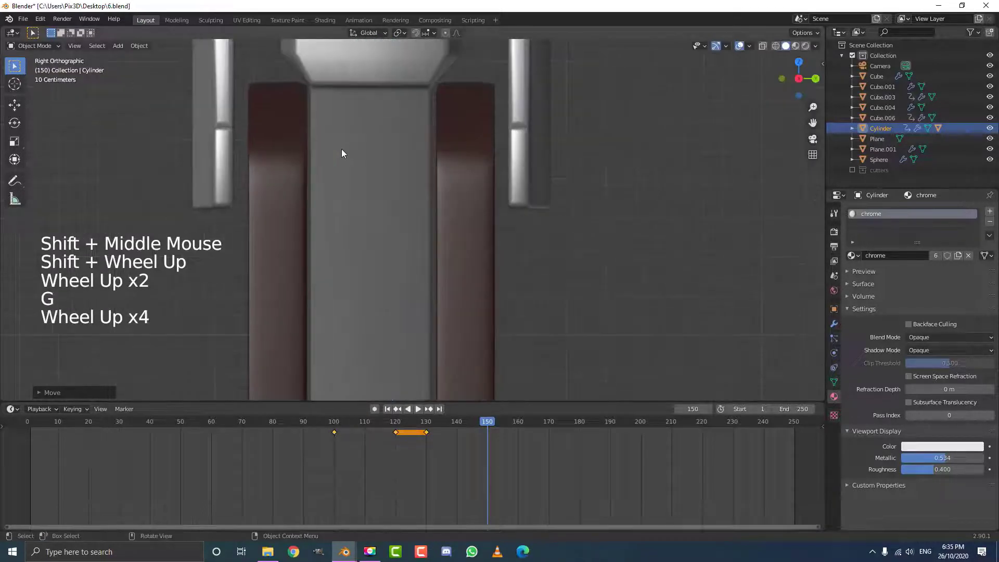
scroll(401, 192, "down", 5)
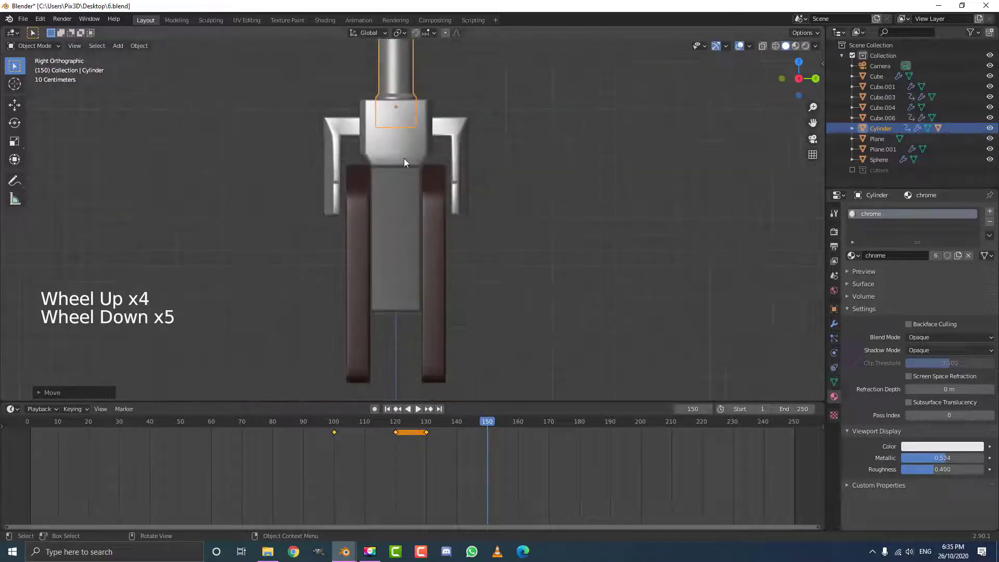
key("i")
left_click(353, 156)
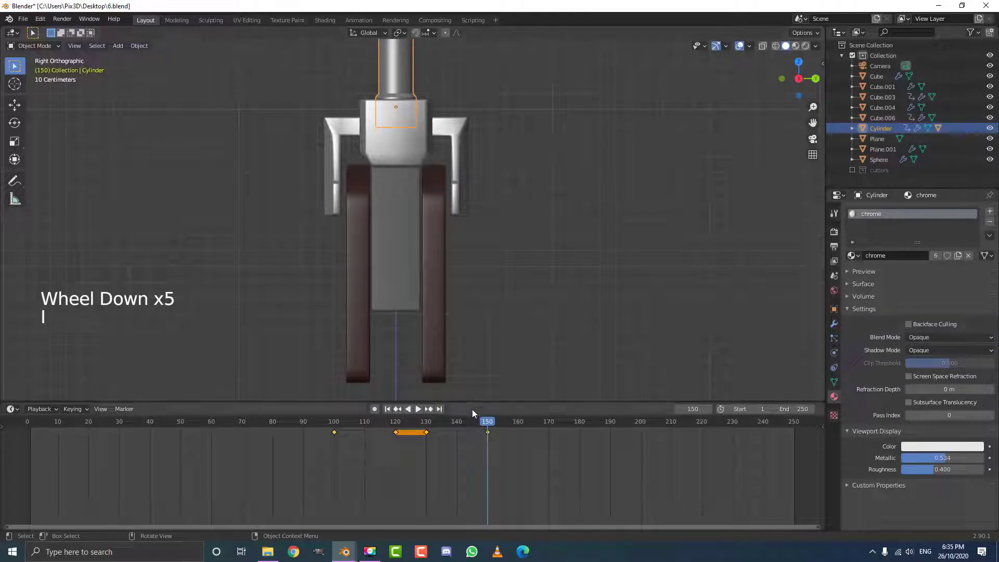
Play back the gripper lifting the slices from frame 115 in the camera view
scroll(478, 307, "down", 8)
middle_click_drag(429, 321, 455, 342)
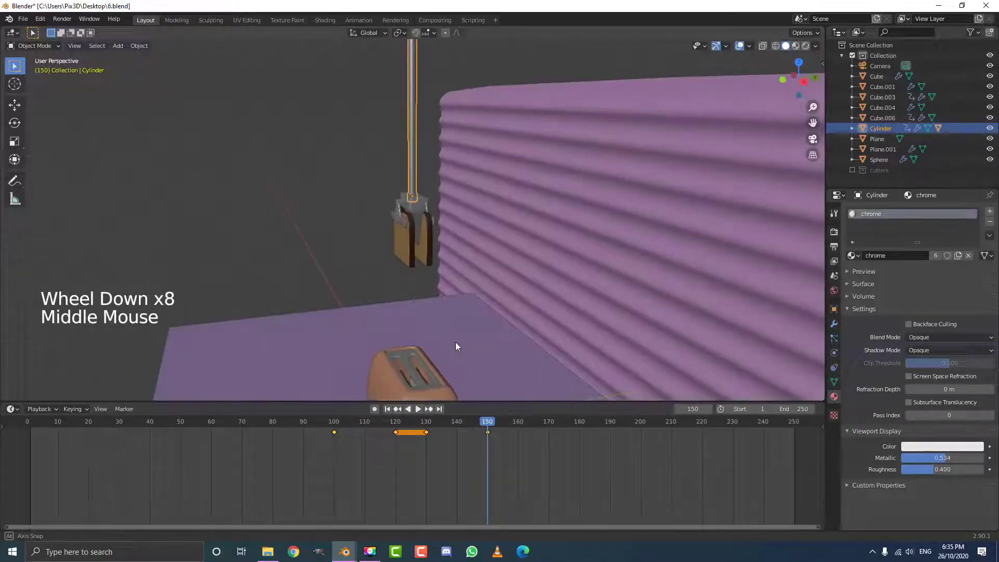
left_click(381, 430)
key("KP_0")
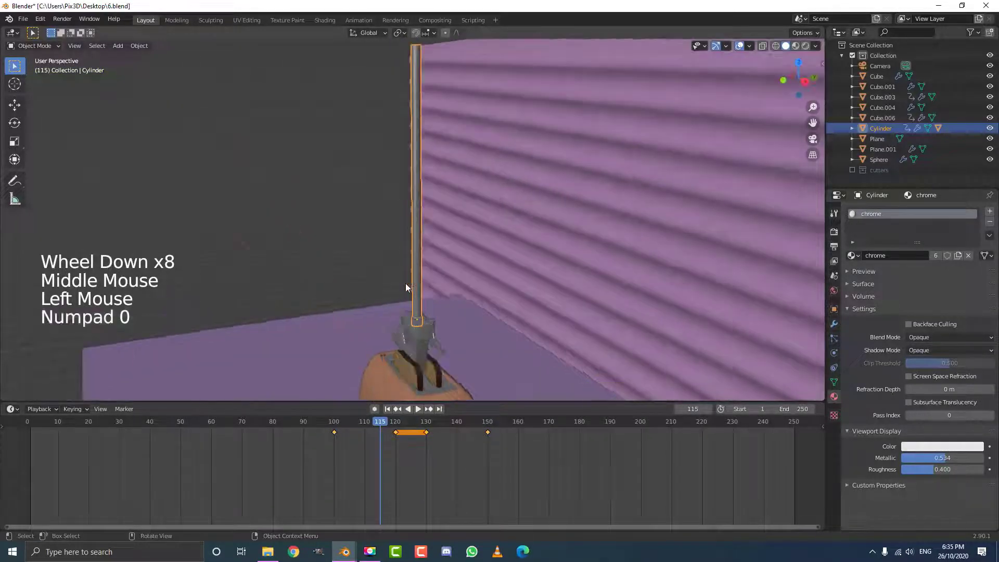
key("alt+a")
middle_click_drag(479, 296, 598, 157, "shift")
scroll(597, 157, "up", 2)
key("space")
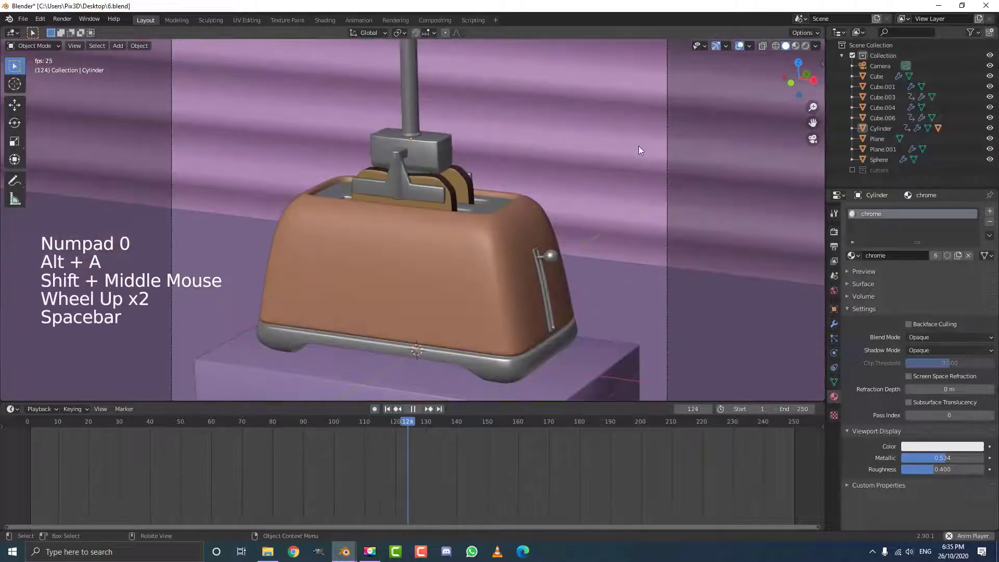
scroll(567, 182, "down", 4)
key("space")
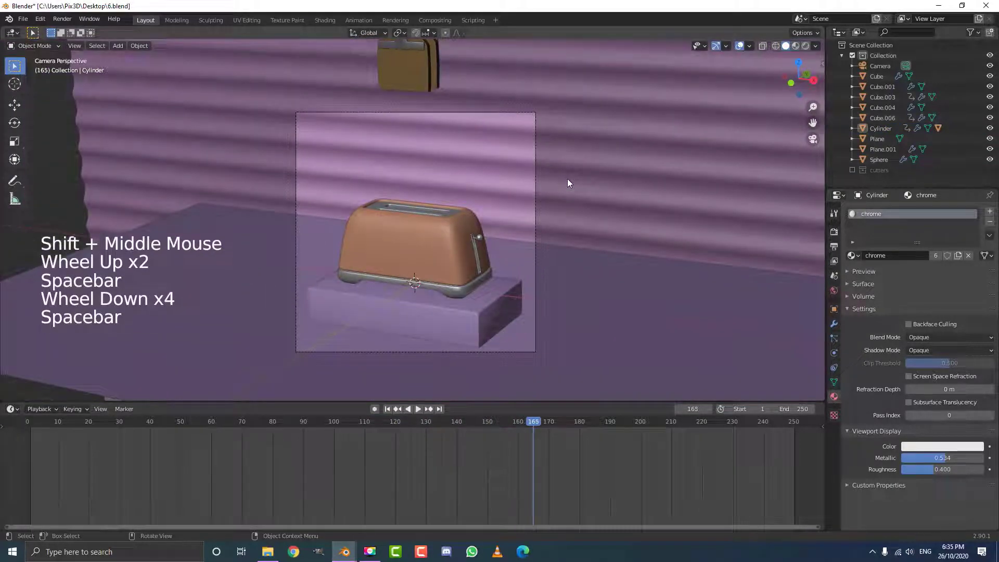
Play back the whole animation from the first frame until the slices have left the camera frame
key("shift+Left")
key("space")
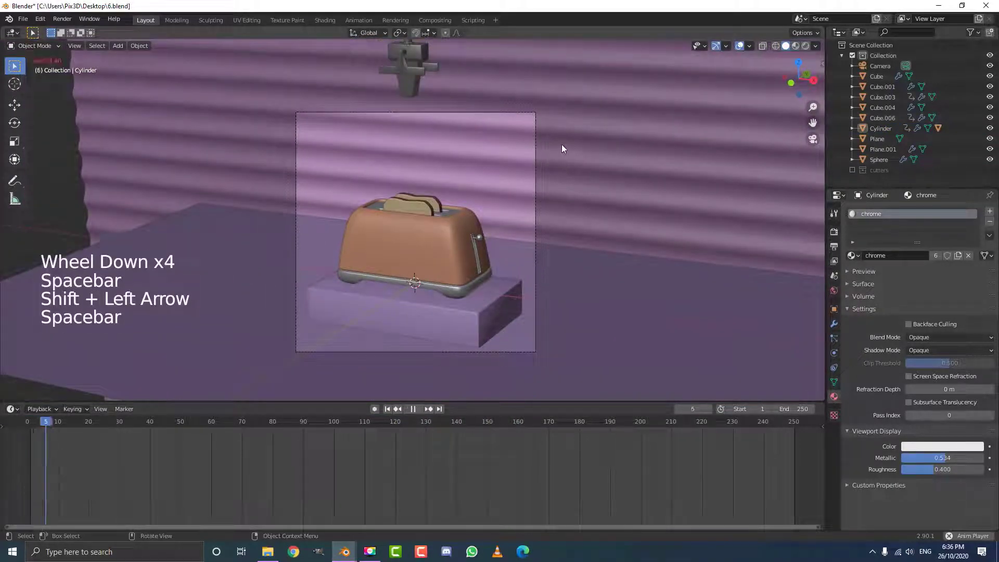
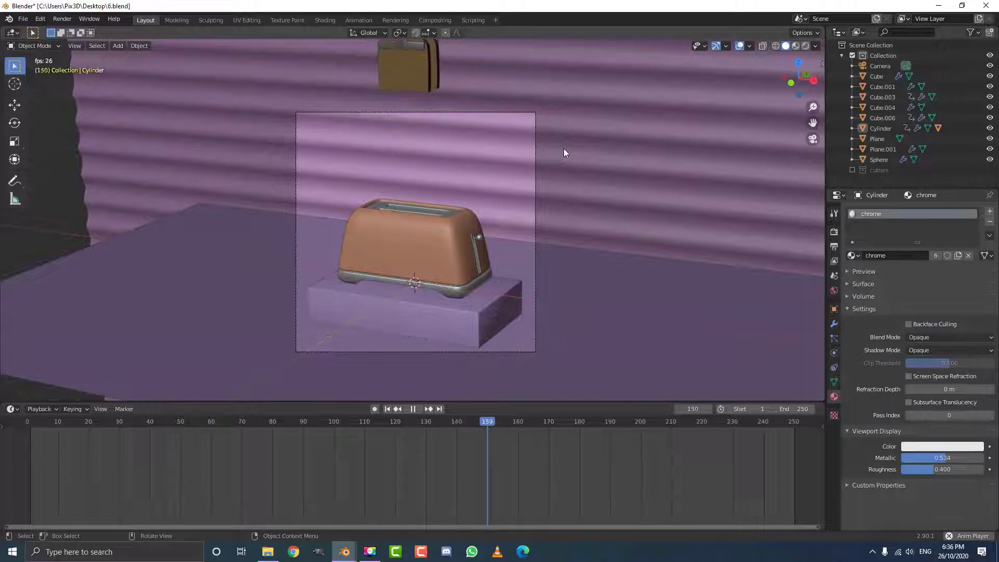
key("space")
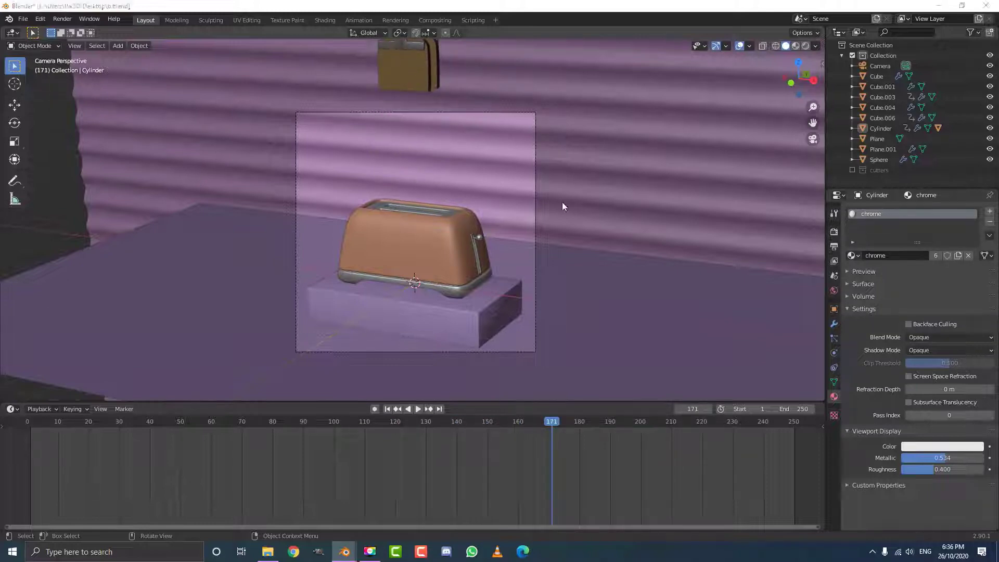
Select the untoasted bread inside the toaster with the help of wireframe shading, and go to frame 20 in solid shading
left_click(563, 192)
key("z")
scroll(434, 229, "up", 2)
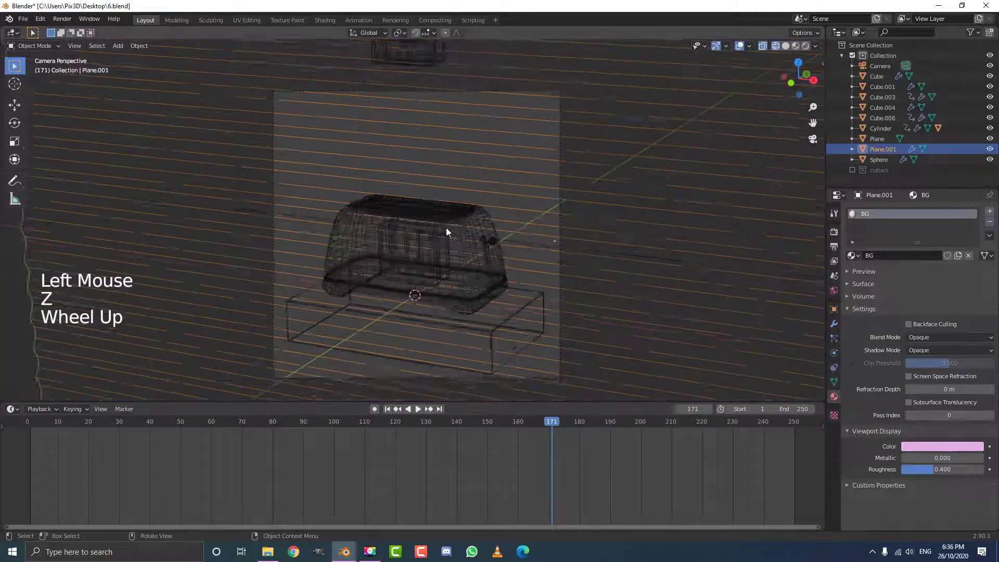
left_click(433, 230)
left_click(432, 232)
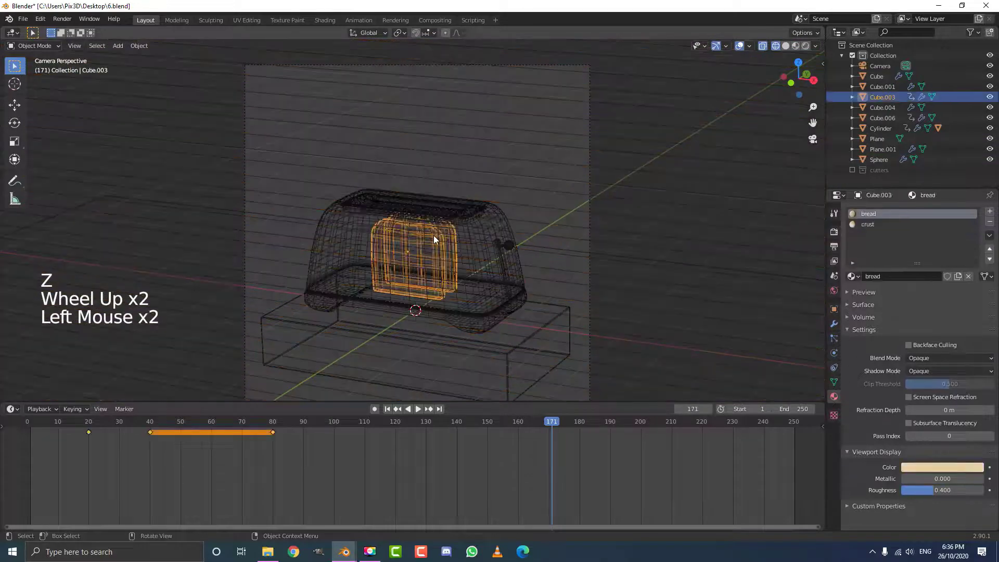
mouse_move(543, 424)
left_mouse_down()
mouse_move(63, 457)
mouse_move(84, 466)
left_mouse_up()
key("z")
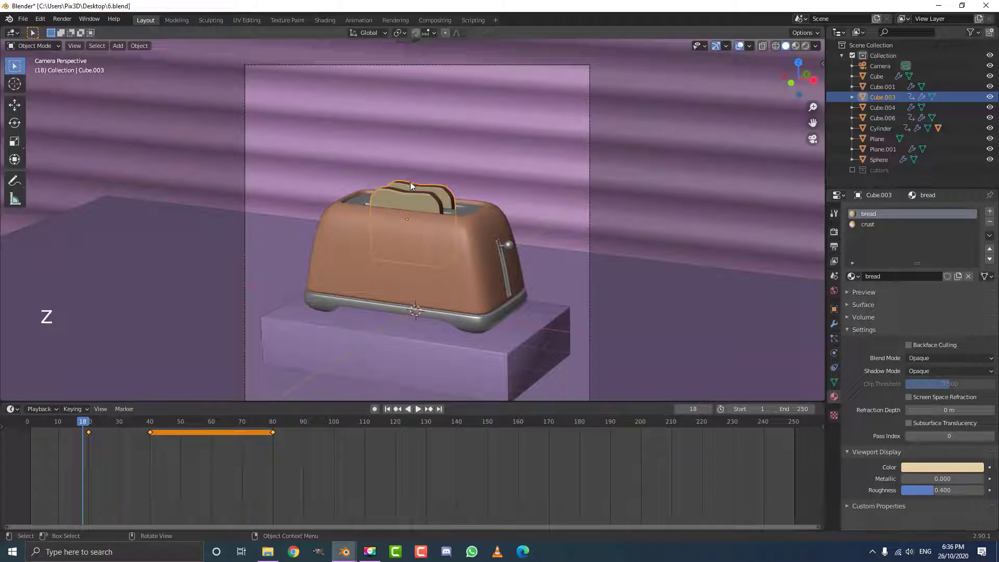
left_click(420, 197)
left_click(428, 195)
left_click(427, 195)
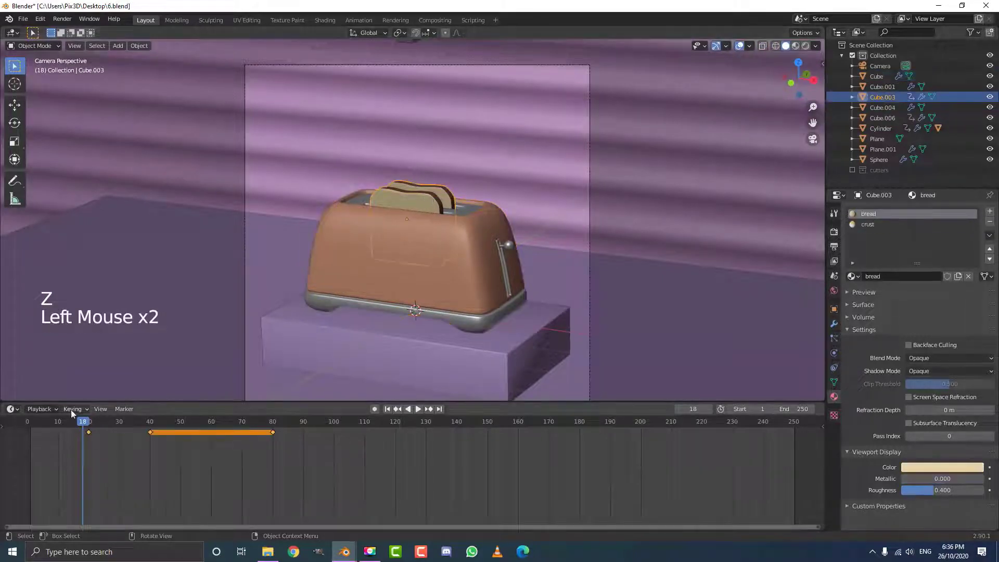
left_click(89, 421)
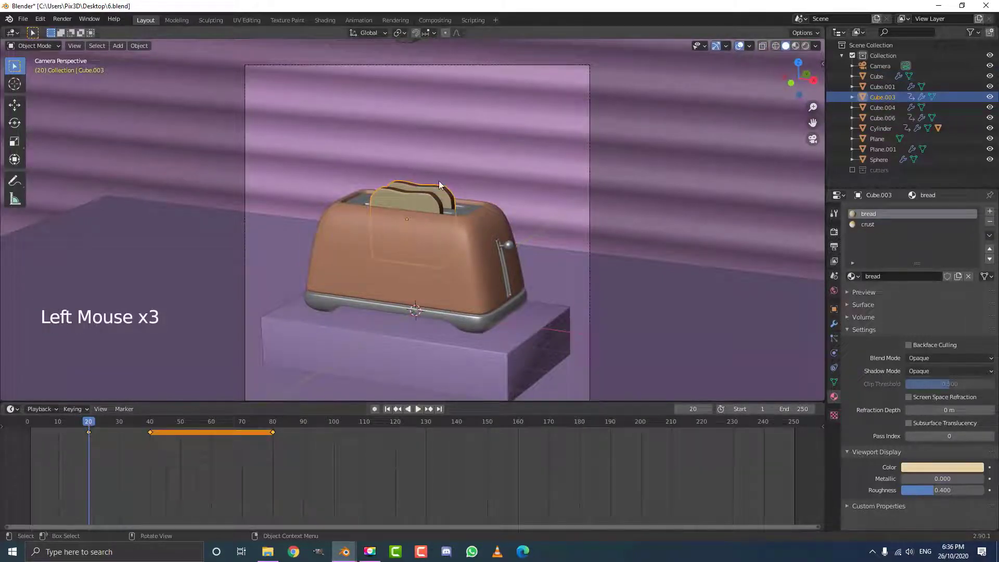
Duplicate the untoasted bread in place and delete the copy's keyframes from frame 40 to frame 80
key("shift+d")
right_click(397, 218)
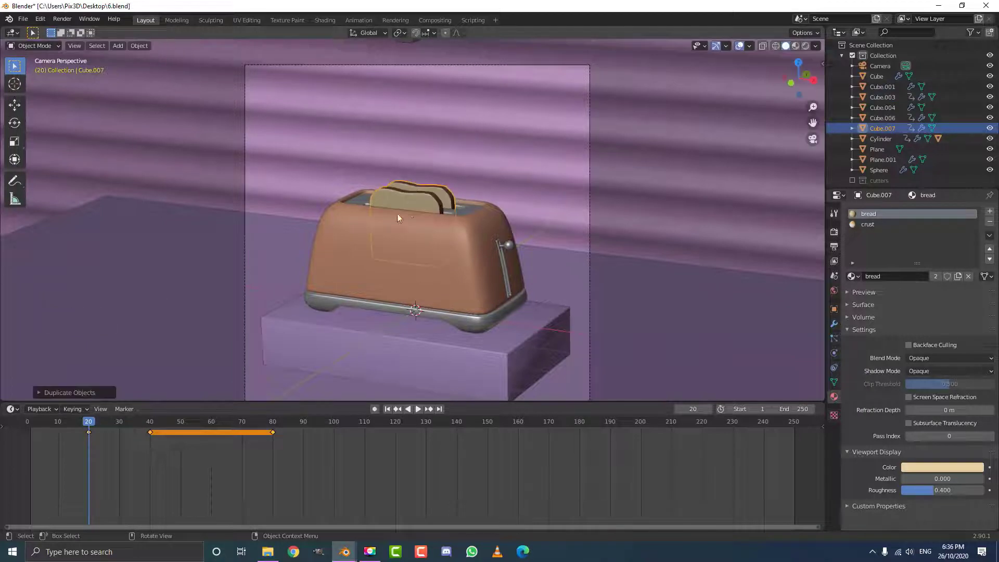
scroll(396, 209, "up", 2)
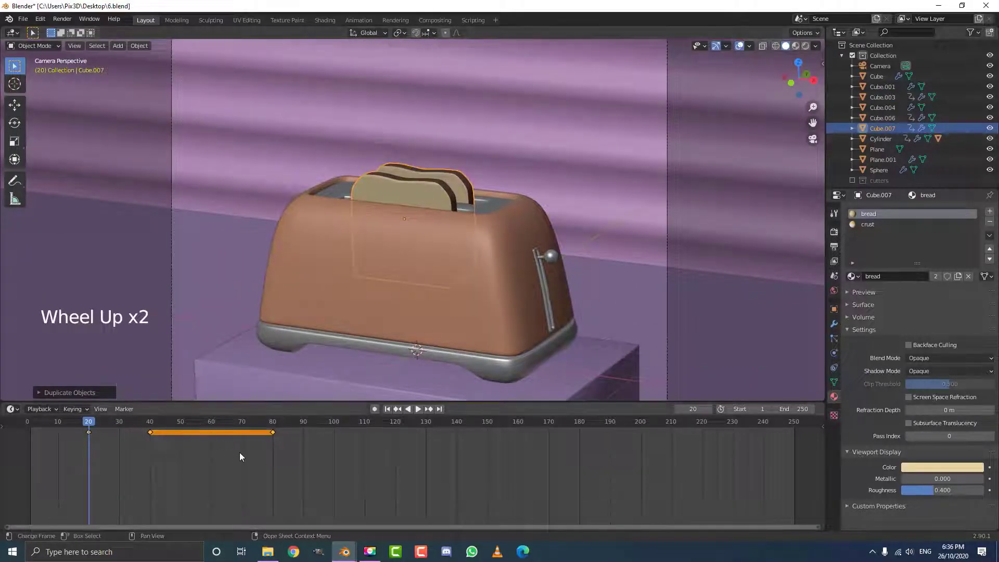
left_click_drag(332, 458, 139, 417)
key("x")
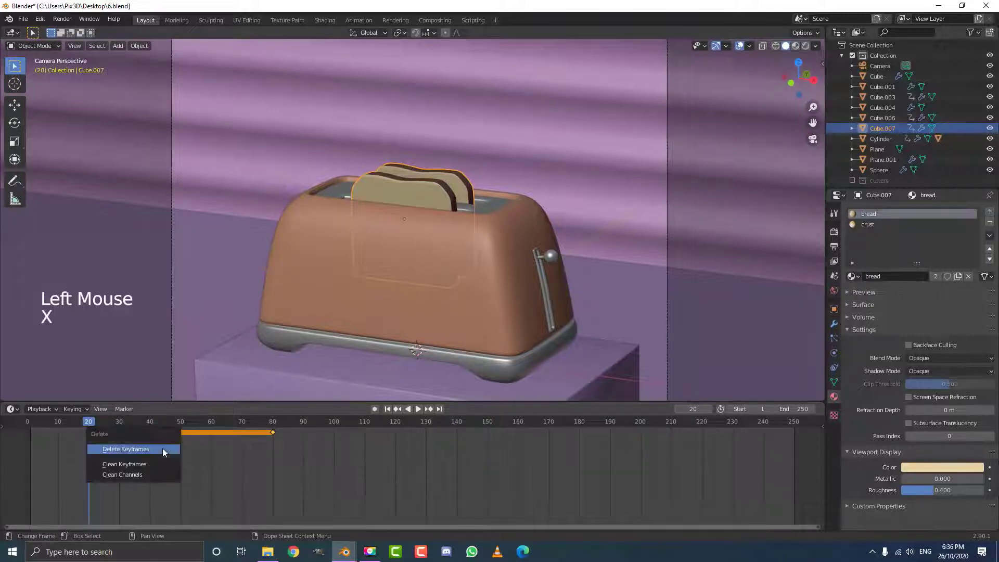
left_click(141, 449)
Move the duplicated bread's remaining keyframe from frame 20 to frame 220
left_click_drag(111, 447, 79, 418)
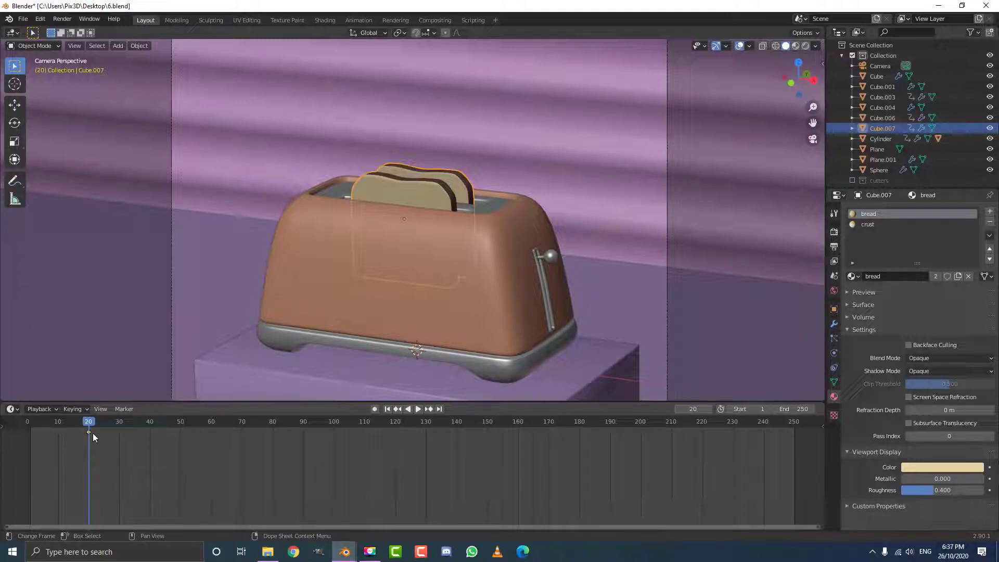
key("g")
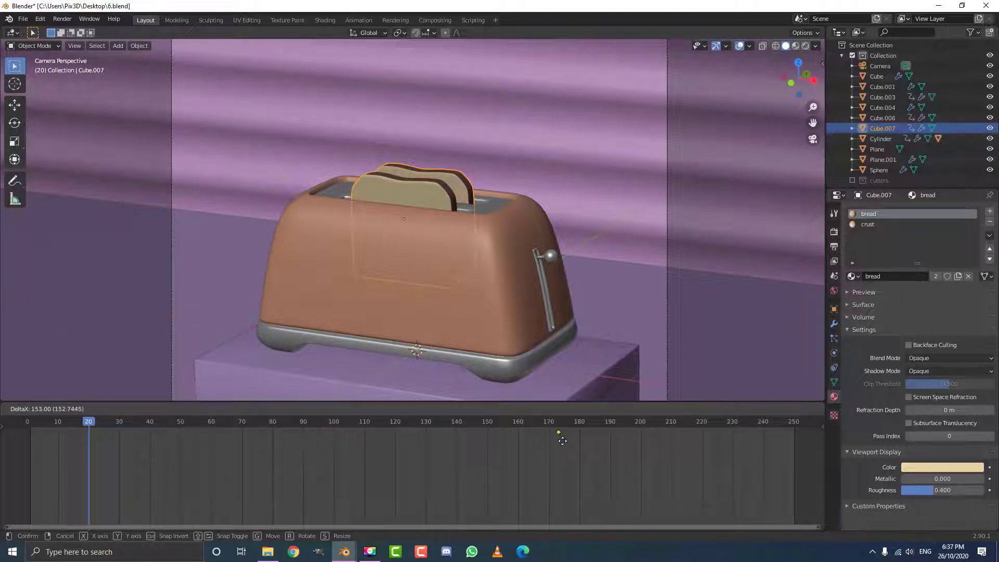
scroll(593, 450, "up", 1)
left_click(585, 435)
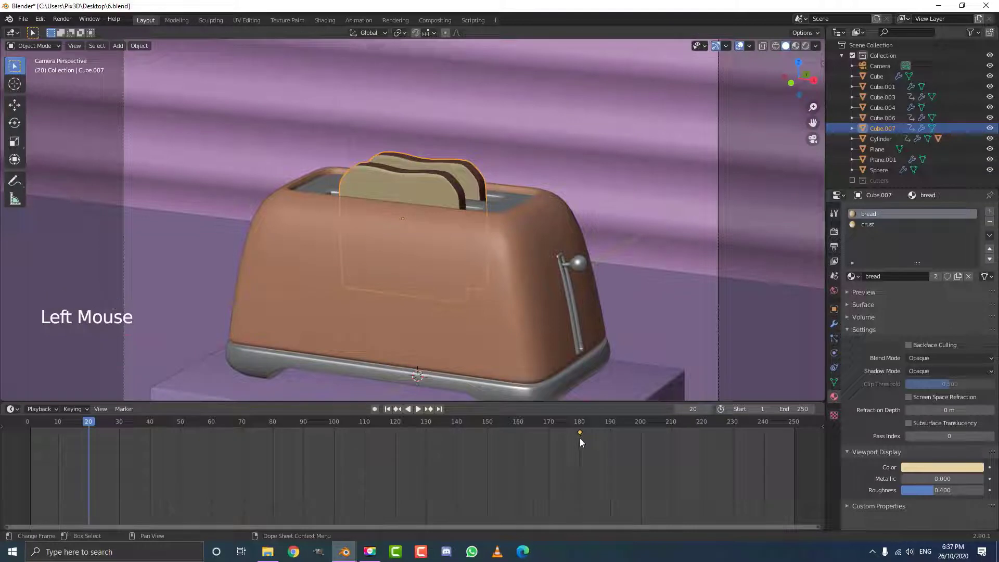
key("g")
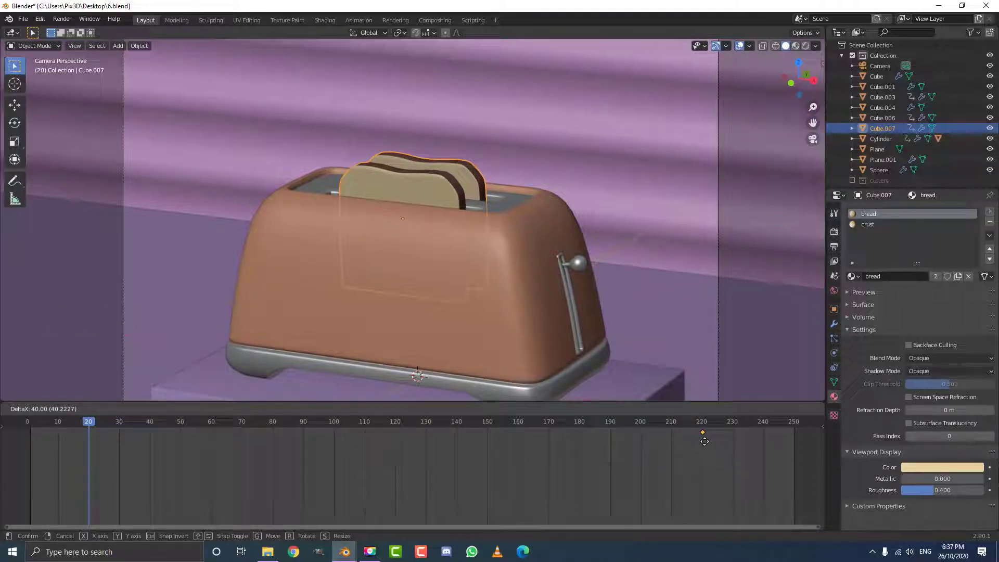
left_click(703, 443)
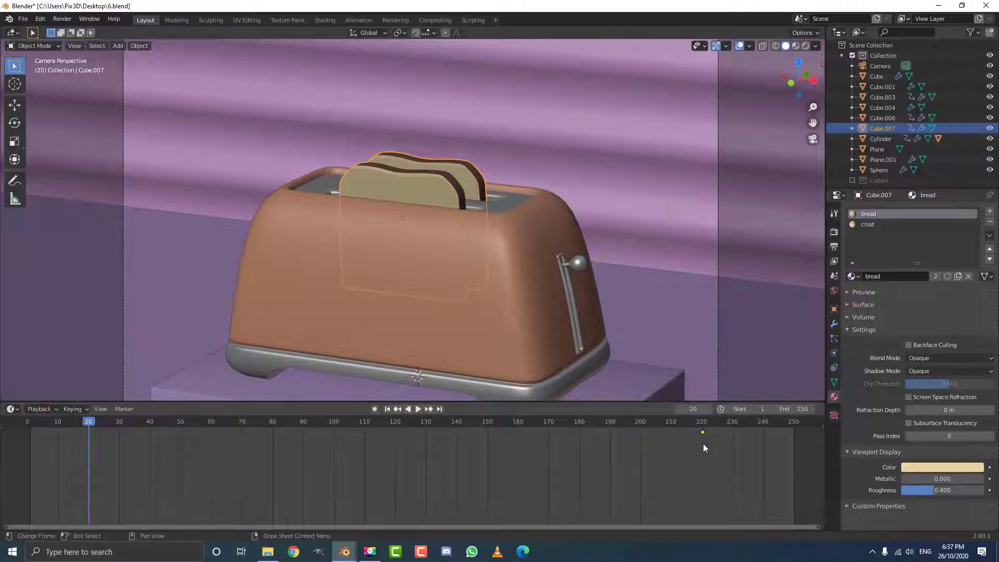
scroll(470, 224, "down", 2)
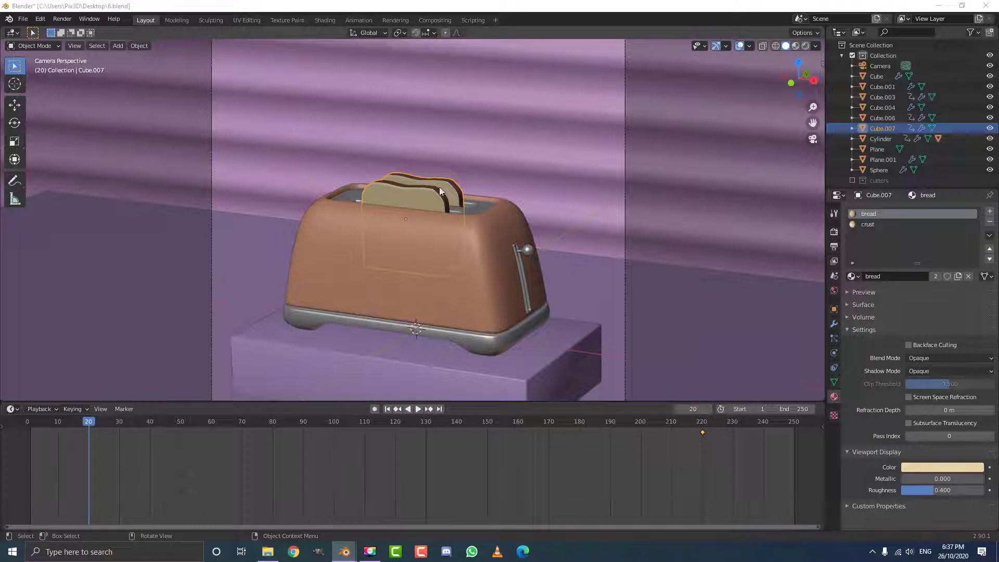
left_click(439, 204)
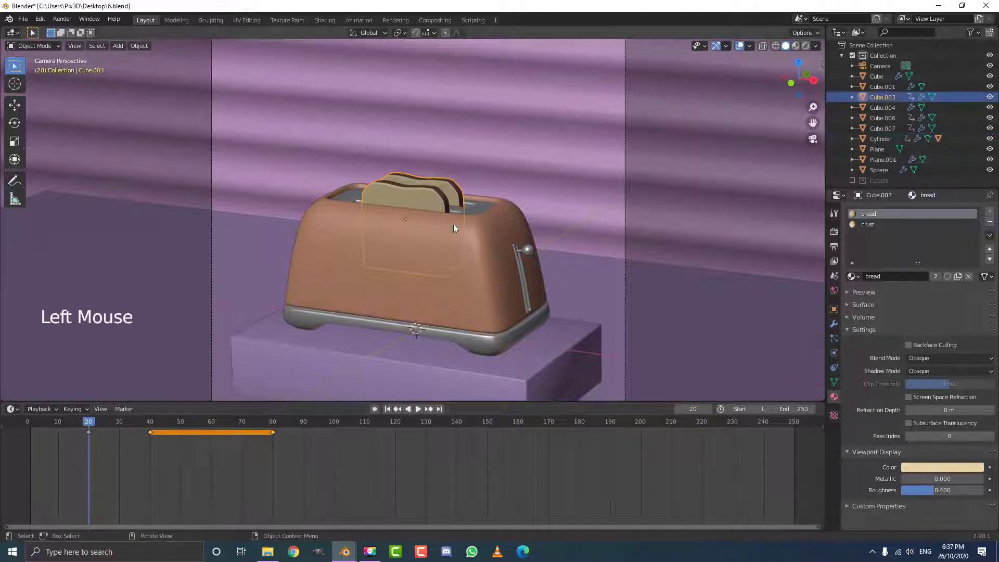
key("ctrl+z")
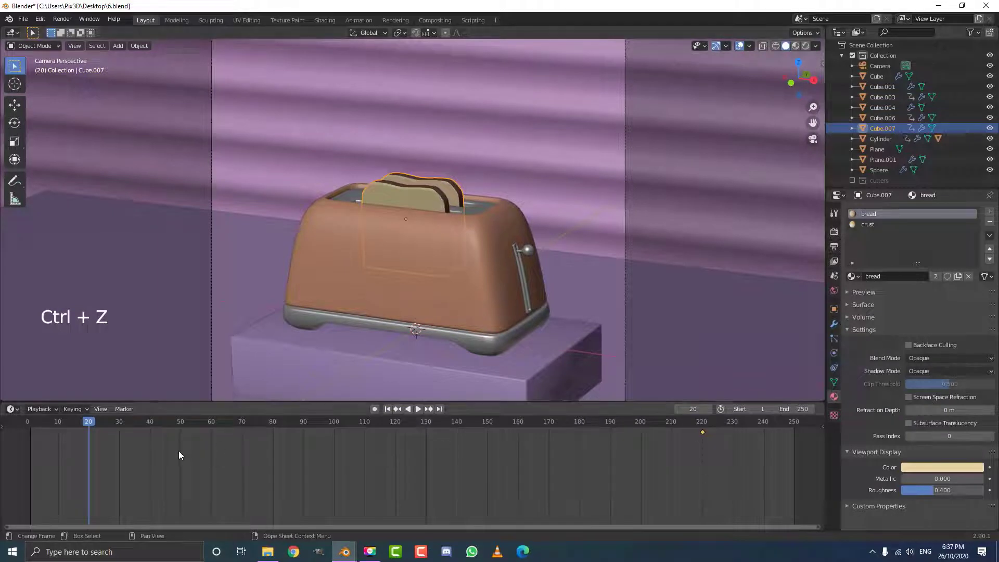
Go to frame 180 and raise the duplicated bread about 3.5 m along Z, close to the toast held by the gripper
left_click_drag(99, 422, 580, 456)
scroll(437, 197, "down", 2)
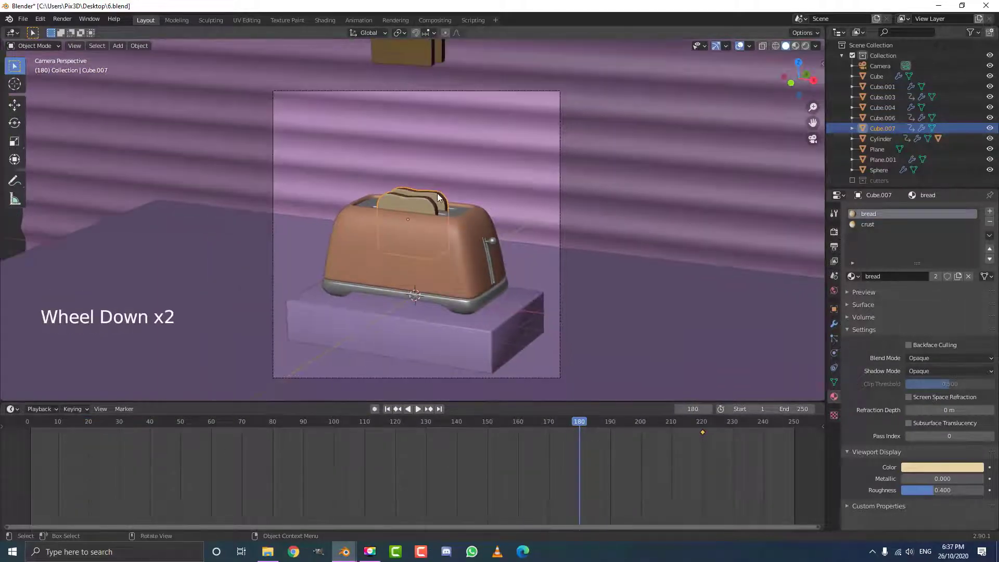
key("g")
key("z")
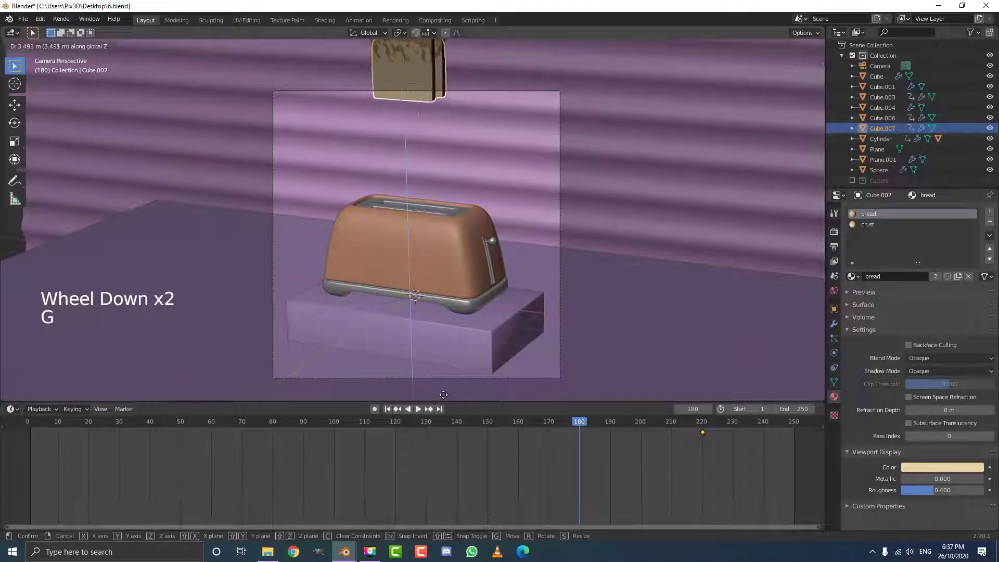
left_click(495, 105)
scroll(495, 105, "down", 3)
middle_click_drag(494, 105, 485, 209, "shift")
scroll(436, 246, "up", 5)
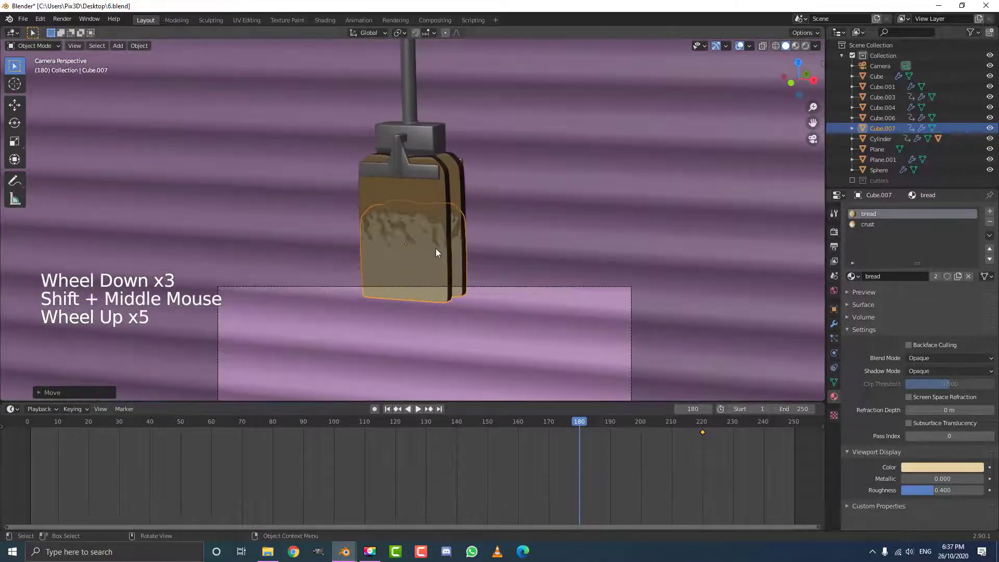
Raise the duplicated bread about 0.76 m along Z so it lines up with the toast in the gripper
key("g")
key("z")
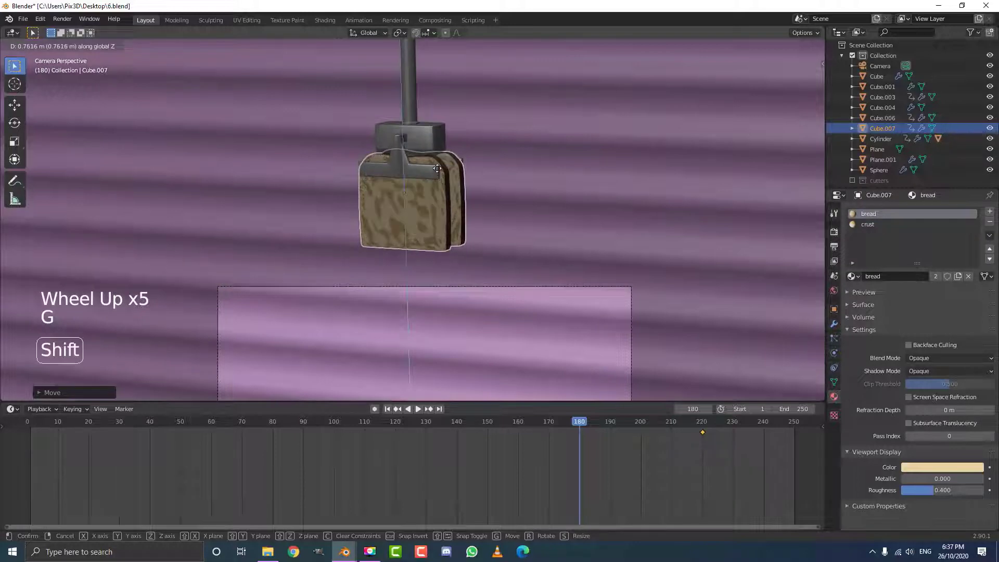
left_click(531, 154)
scroll(531, 154, "up", 1)
scroll(457, 164, "up", 4)
middle_click_drag(530, 154, 470, 291)
scroll(422, 273, "up", 3)
scroll(482, 316, "up", 1, "shift")
key("g")
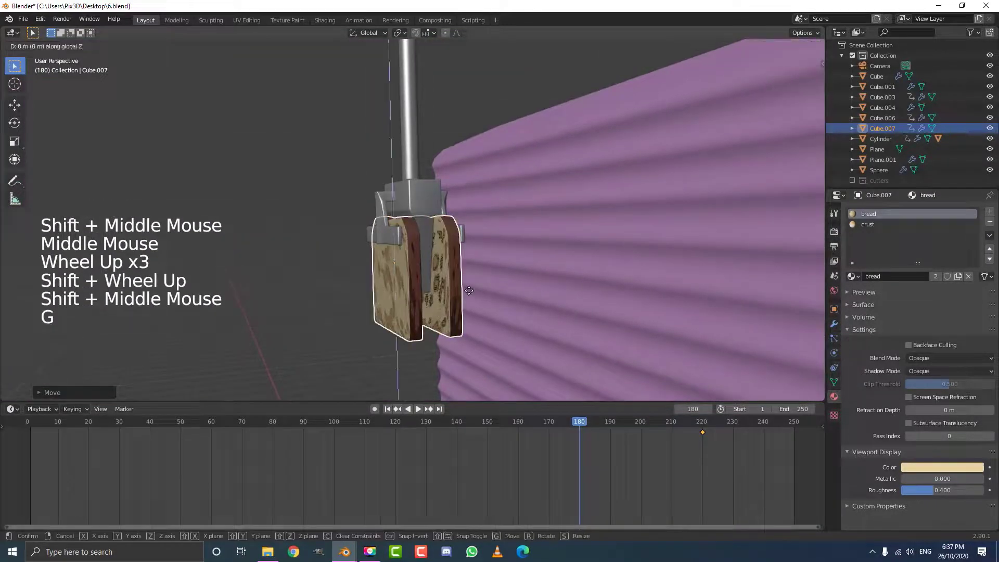
key("z")
left_click(468, 235)
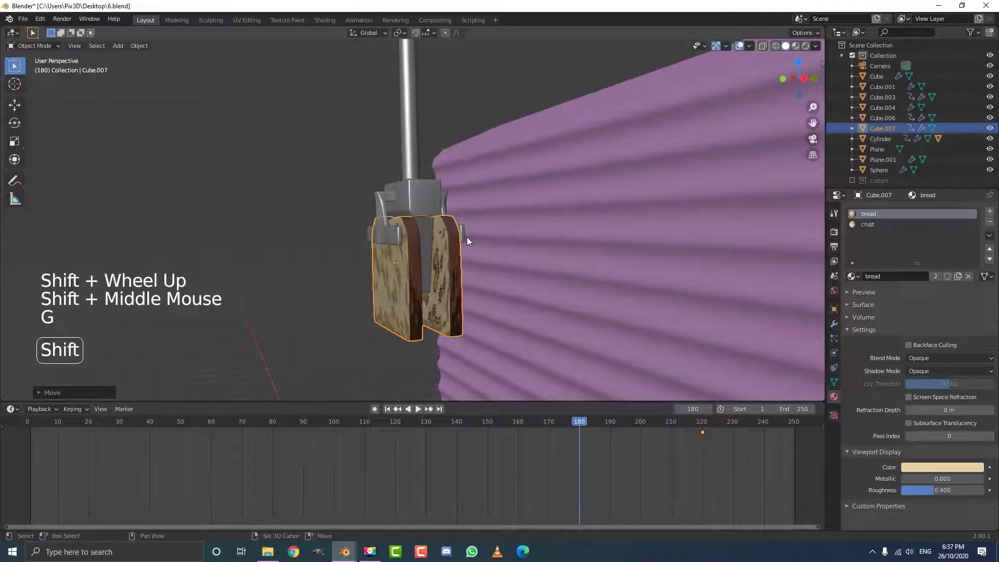
Insert a Location keyframe for the duplicated bread at frame 180
key("i")
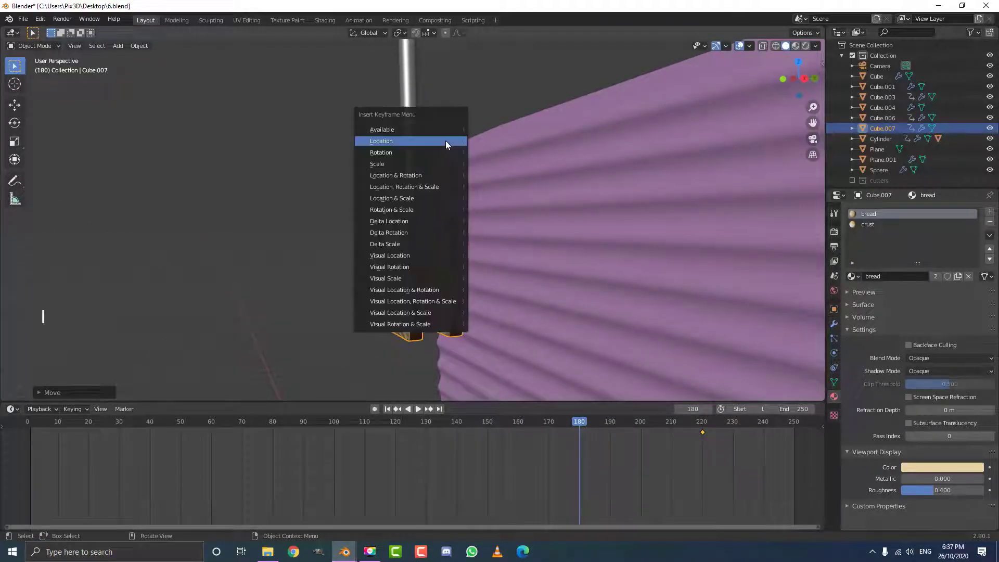
key("i")
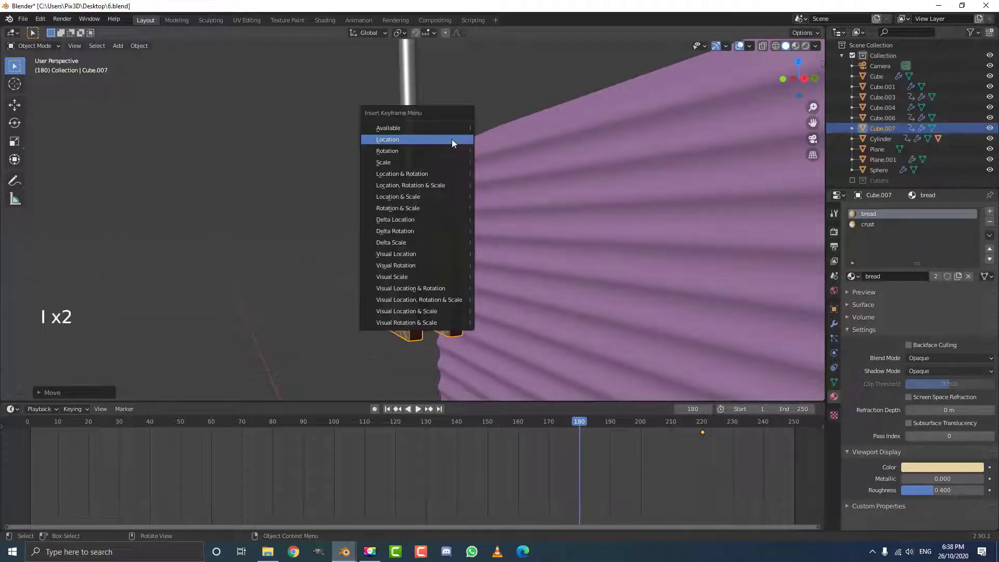
left_click(413, 140)
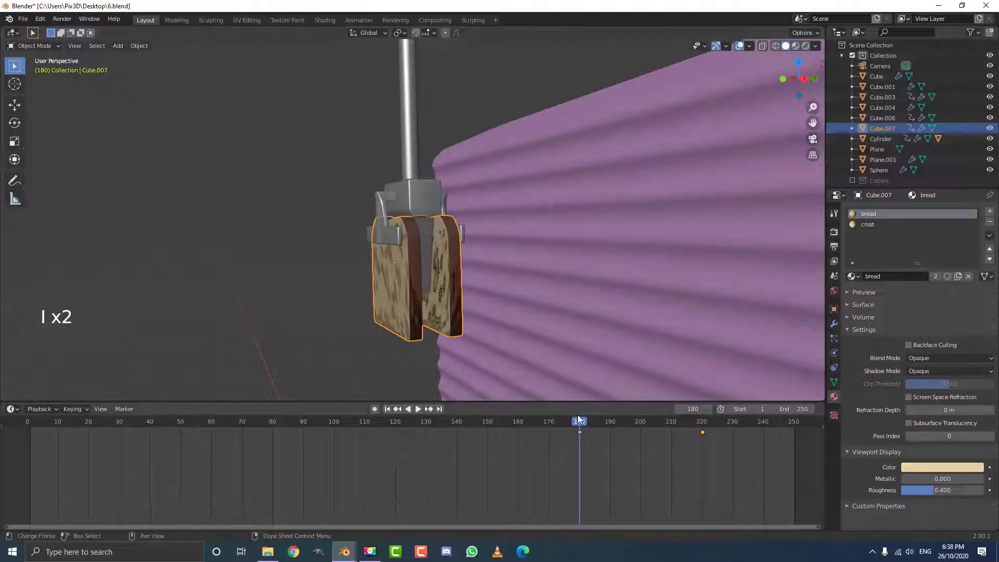
Play back the duplicated bread's drop into the toaster from frame 193, viewing it from an angle above the toaster
left_click_drag(579, 423, 619, 422)
scroll(432, 254, "down", 7)
middle_click_drag(433, 254, 456, 261)
scroll(457, 262, "up", 3)
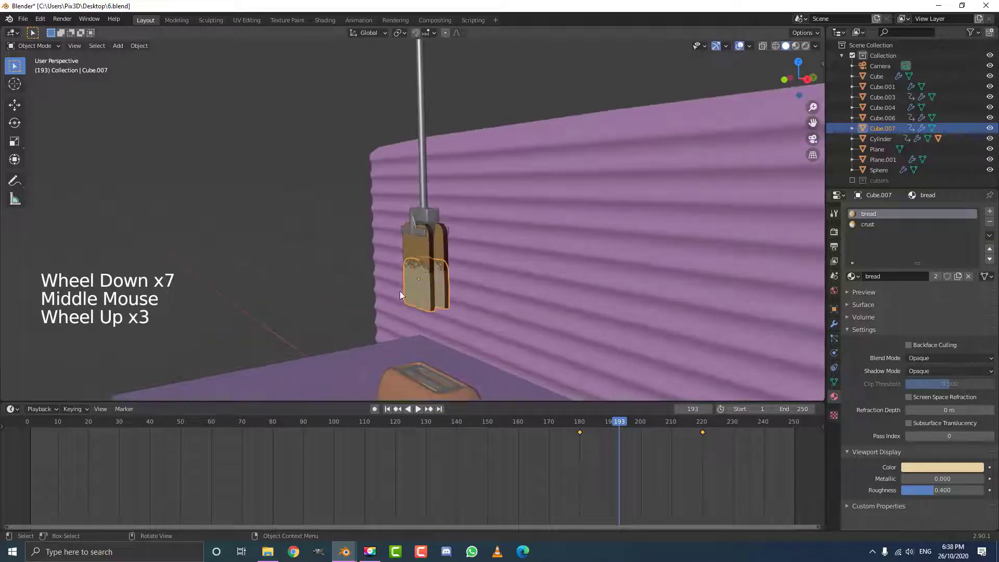
middle_click_drag(400, 292, 441, 245, "shift")
scroll(441, 245, "up", 2)
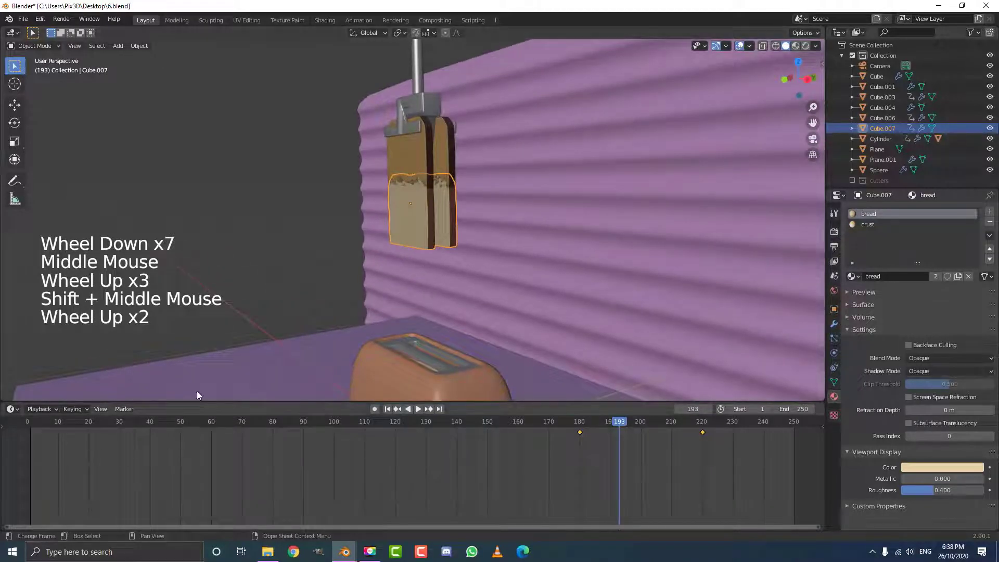
middle_click_drag(197, 391, 470, 250)
middle_click_drag(519, 293, 500, 267, "shift")
key("space")
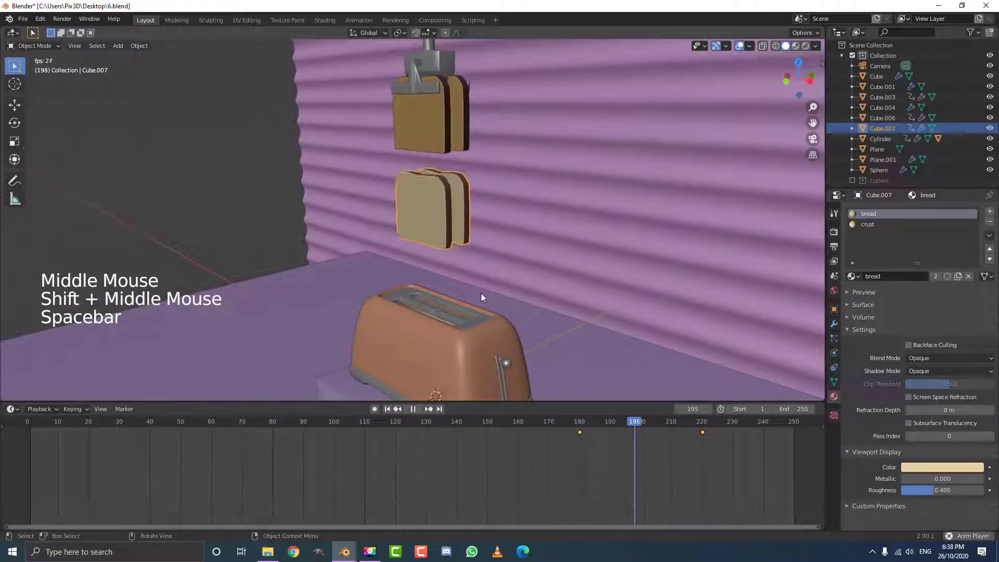
key("space")
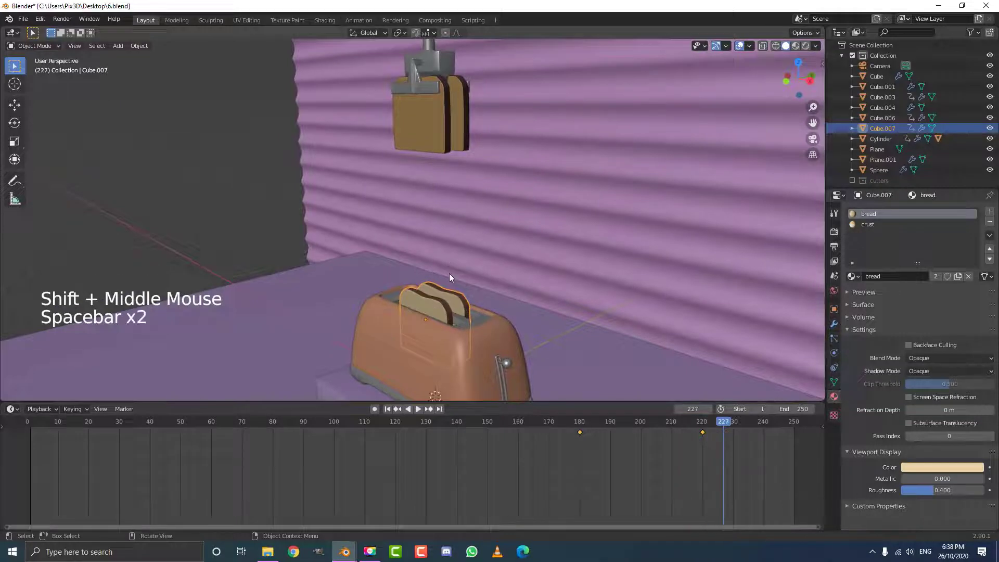
Select the gripper's rod and duplicate its keyframe from frame 150 to frame 180
scroll(487, 127, "down", 1)
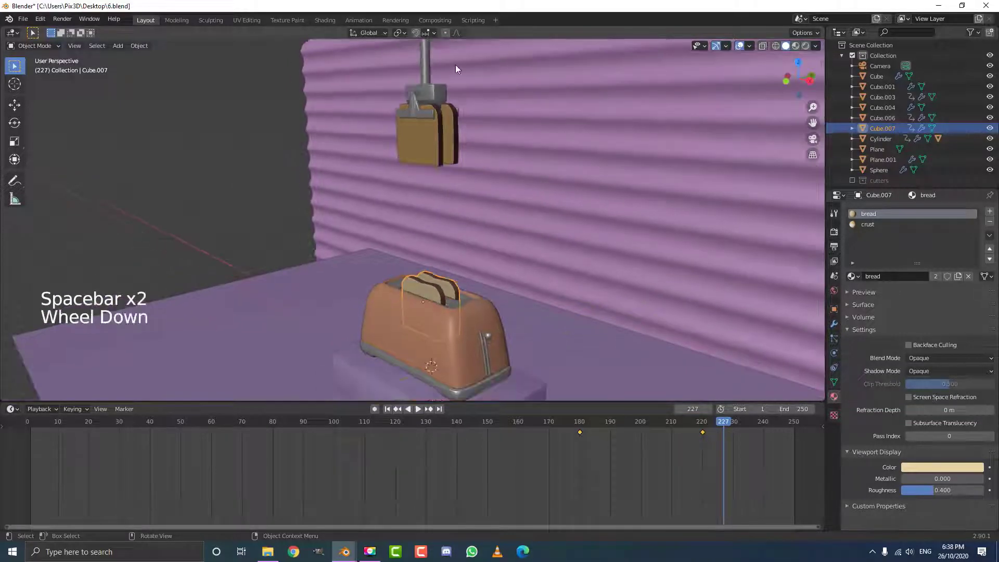
left_click(426, 60)
left_click(482, 431)
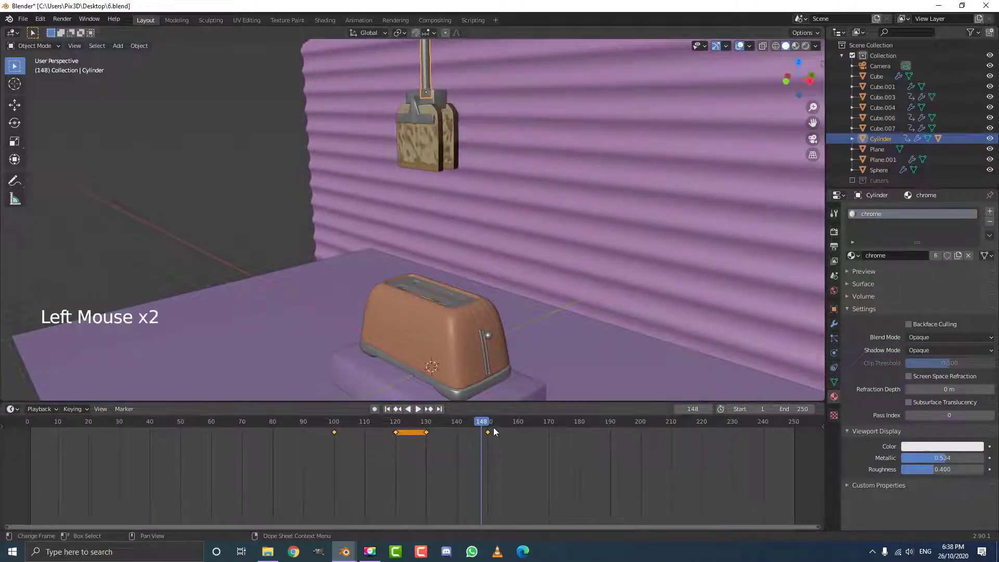
mouse_move(483, 427)
left_mouse_down()
mouse_move(510, 438)
mouse_move(488, 438)
mouse_move(500, 442)
mouse_move(484, 419)
left_mouse_up()
key("shift+d")
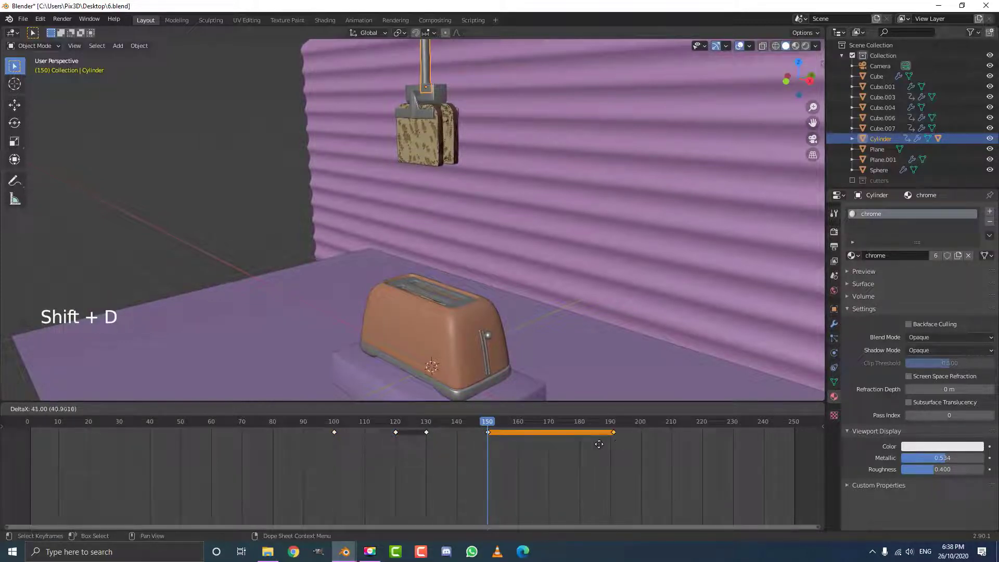
left_click(582, 444)
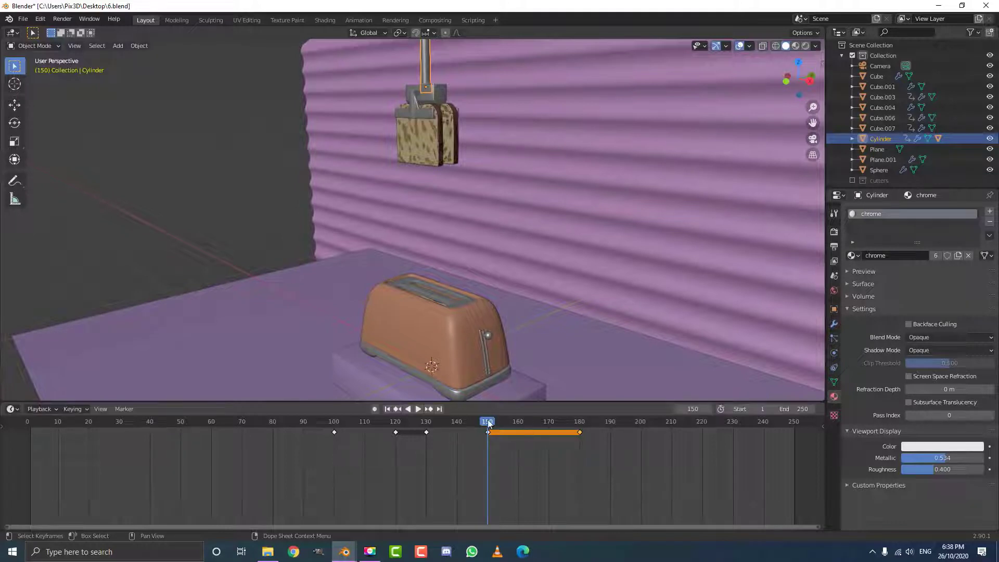
left_click_drag(488, 420, 519, 423)
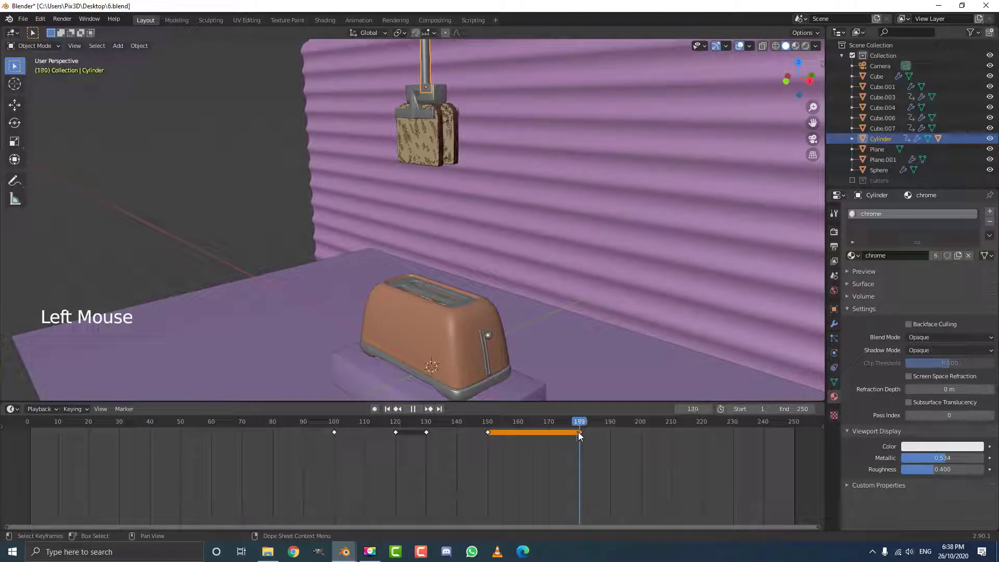
left_click_drag(579, 432, 703, 442)
key("space")
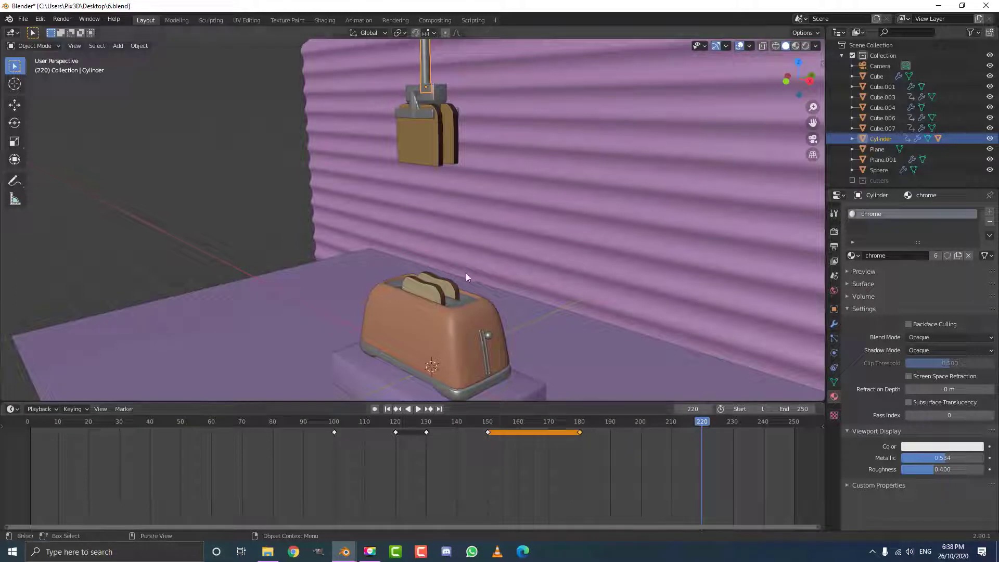
key("g")
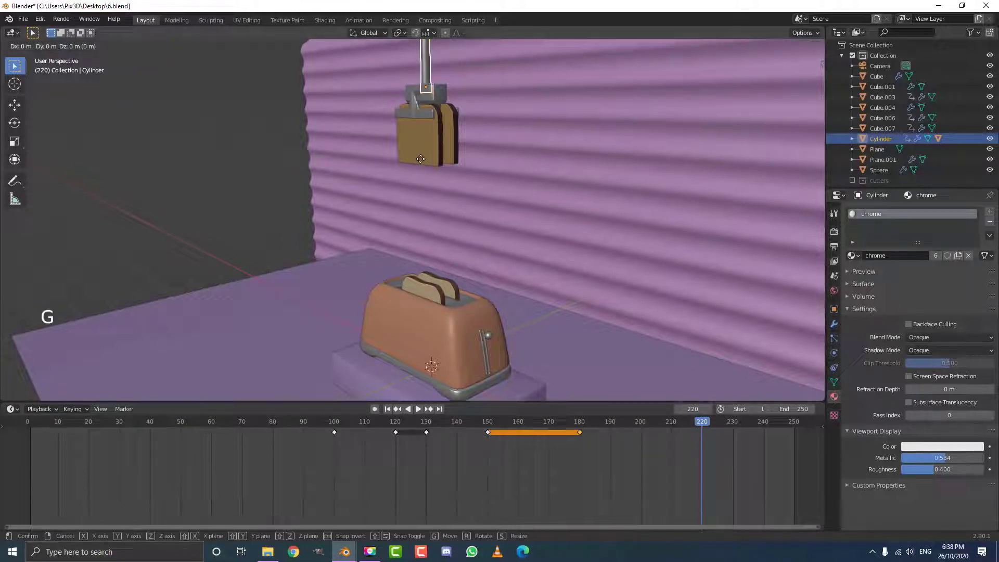
key("z")
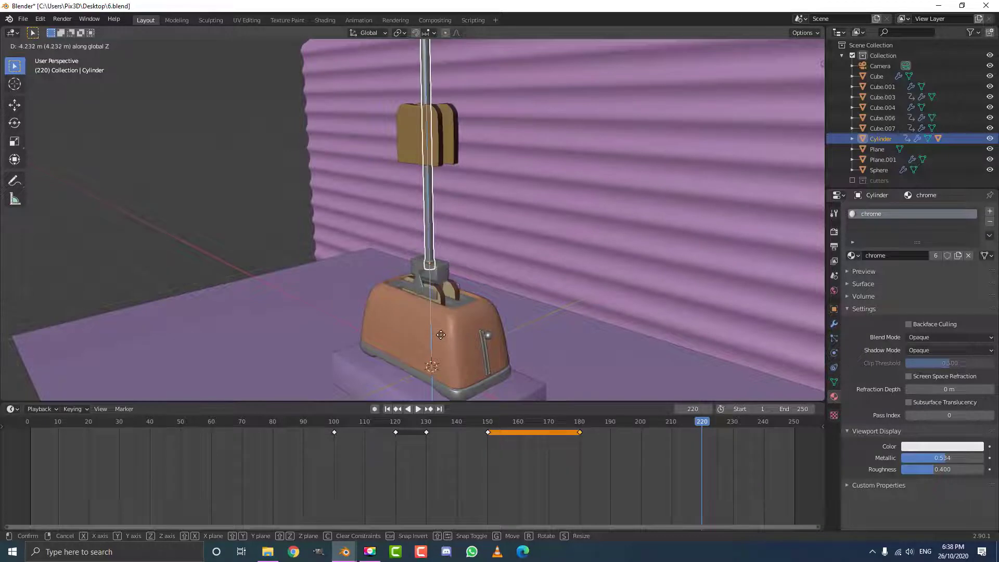
key("Escape")
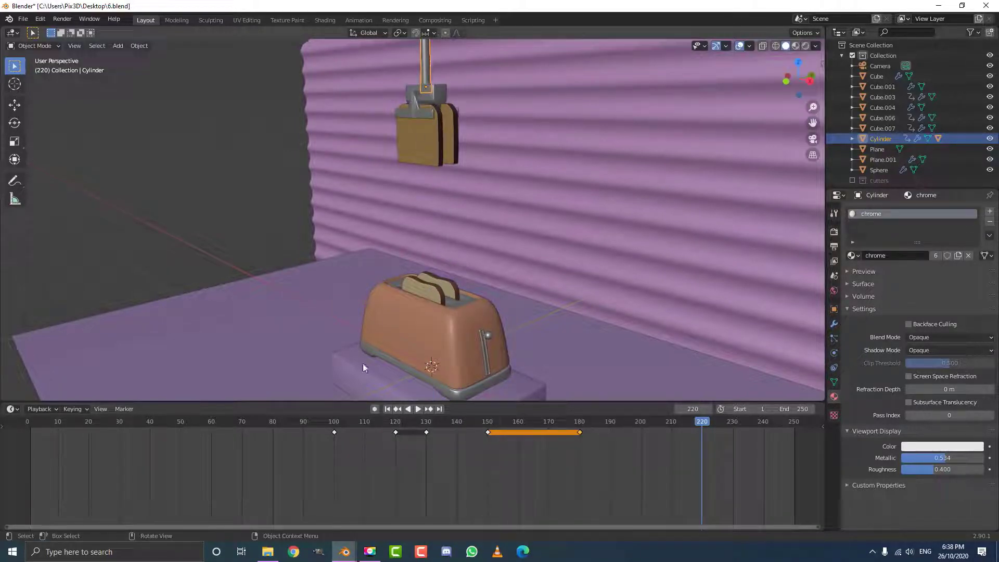
Duplicate the gripper rod's keyframe from frame 100 to frame 220
left_click_drag(352, 462, 320, 423)
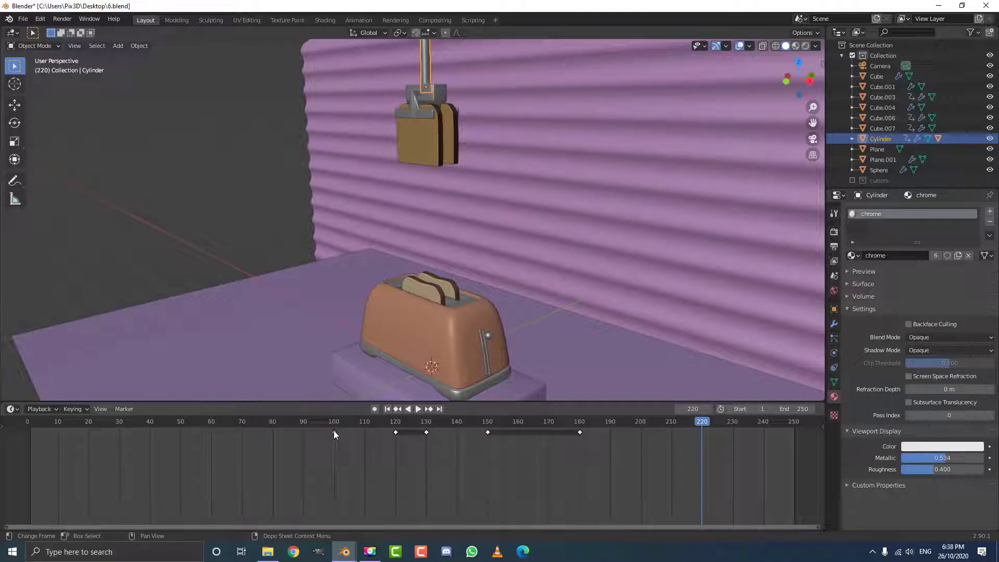
left_click(334, 432)
key("shift+d")
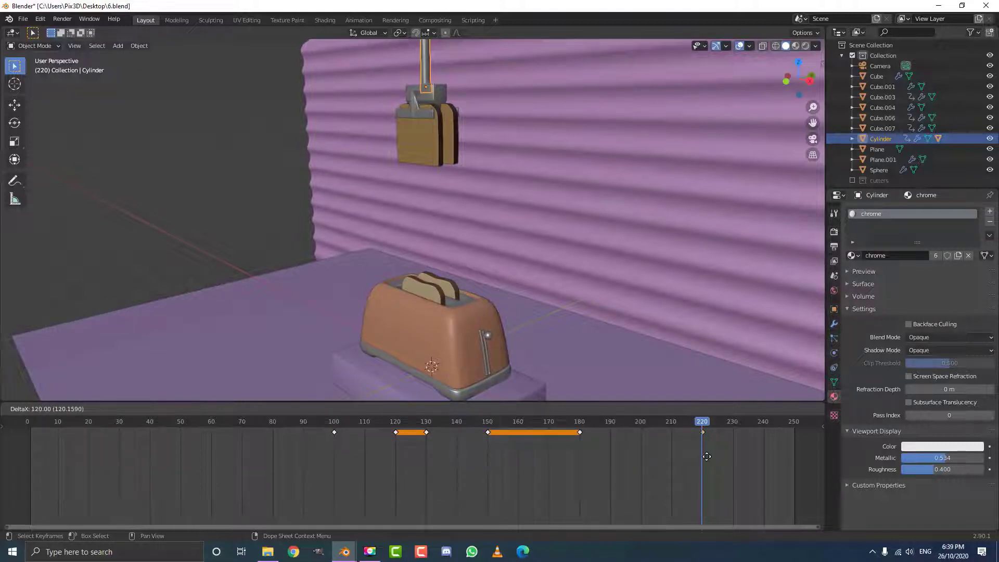
left_click(707, 456)
Play back the gripper's motion after frame 220, and again from about frame 160 onward
key("space")
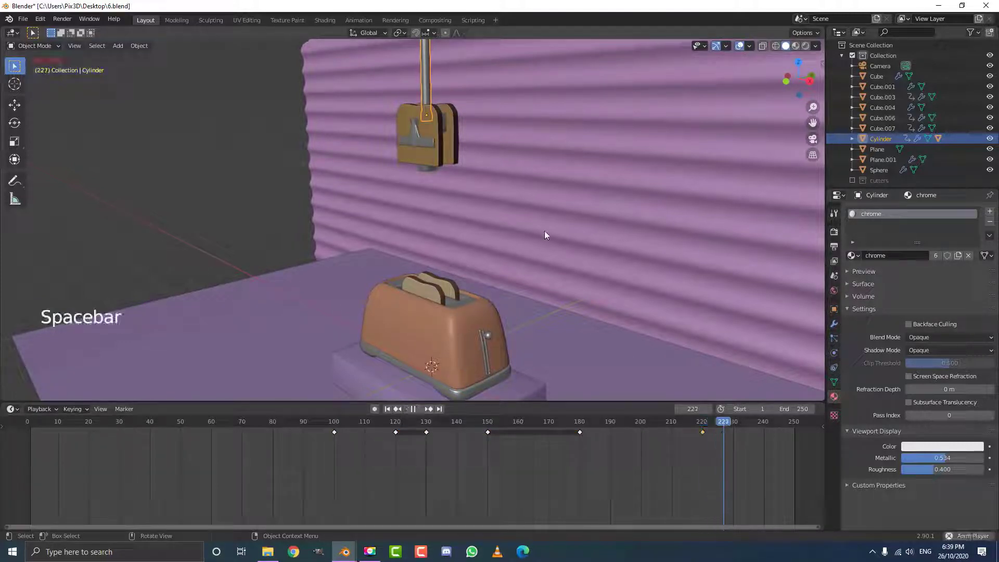
key("space")
left_click(705, 425)
left_click_drag(705, 426, 521, 425)
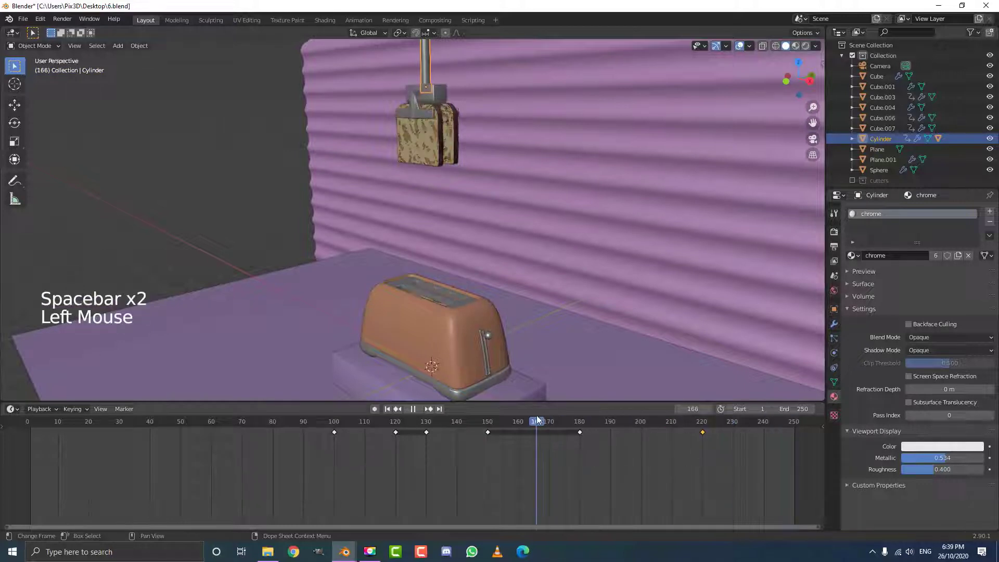
key("space")
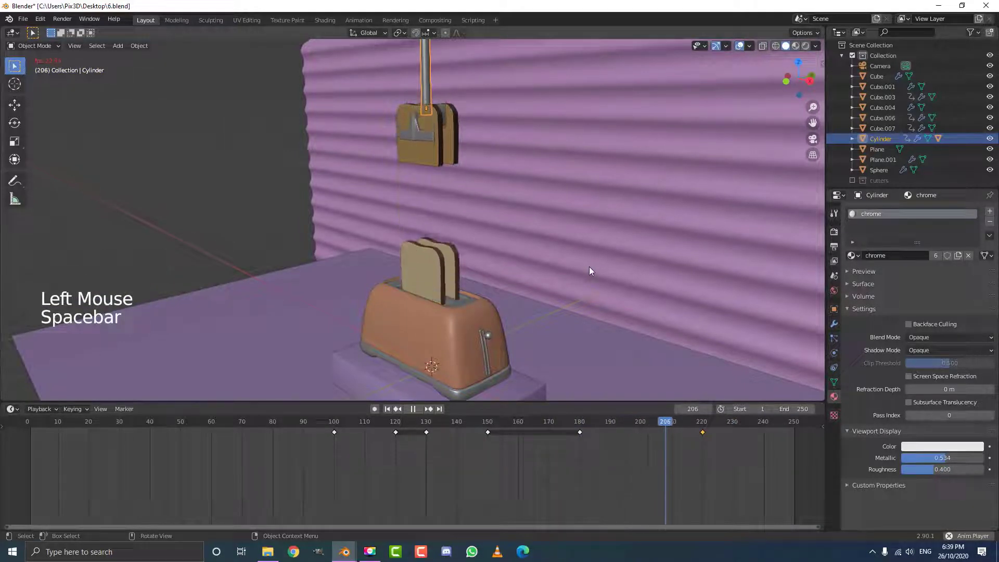
key("space")
Duplicate the gripper rod's lowered-position keyframe from frame 120 to frame 220 and play the animation back
left_click_drag(692, 424, 398, 425)
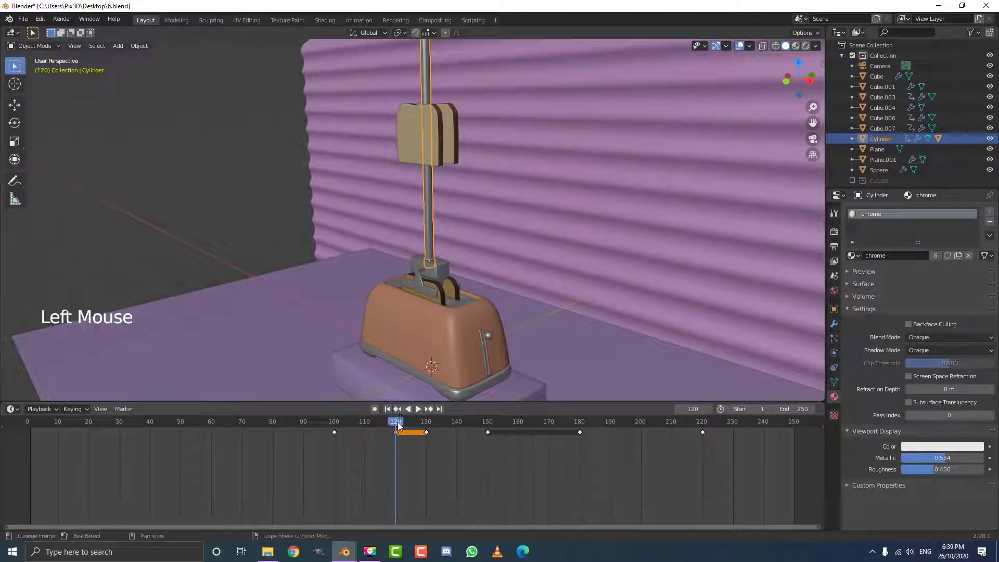
key("shift+d")
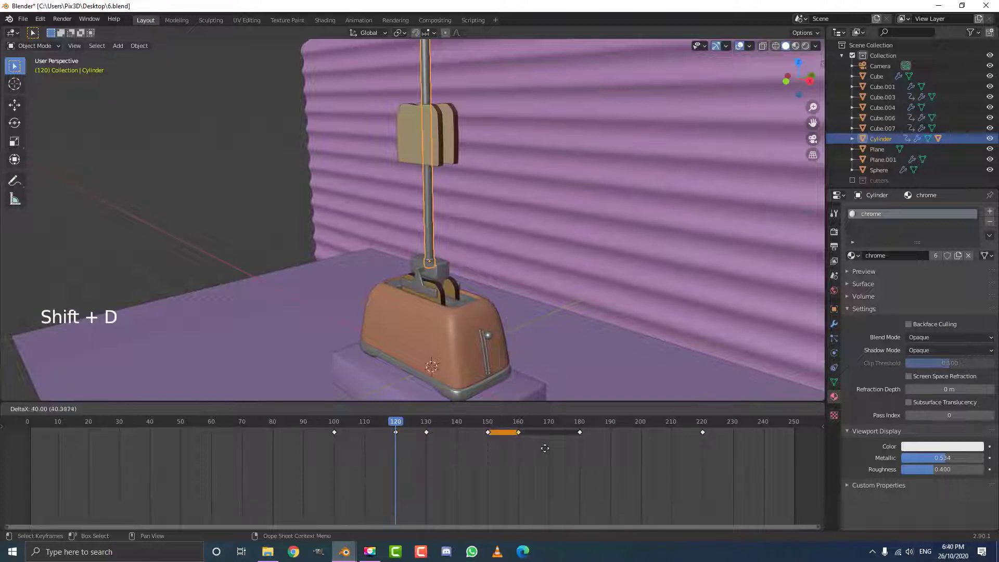
left_click(704, 461)
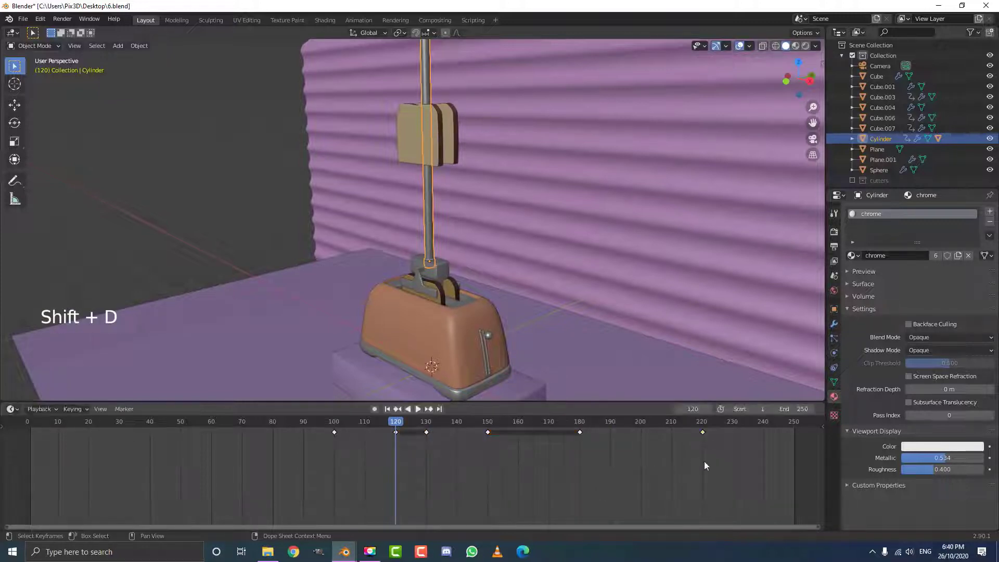
left_click(427, 433)
key("space")
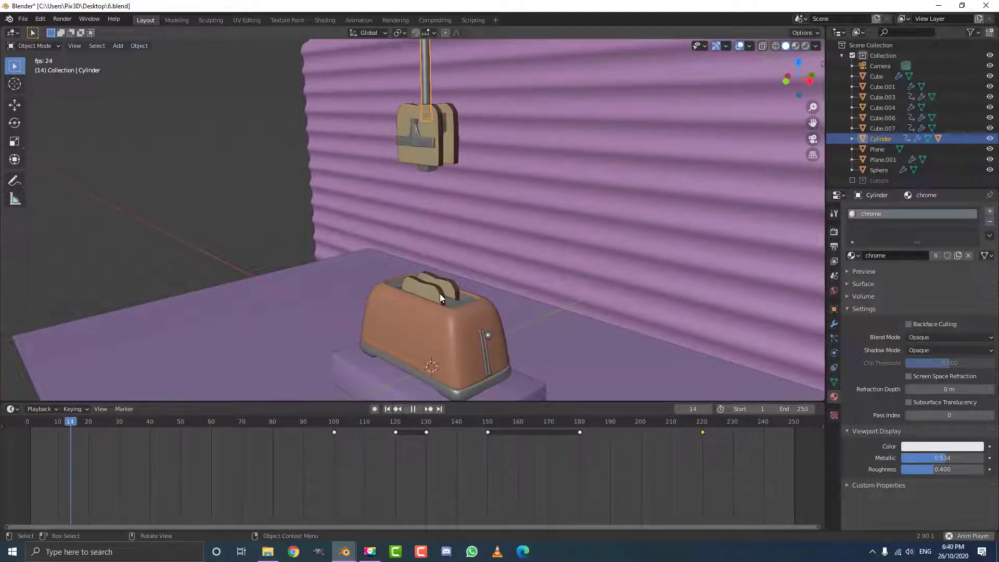
key("space")
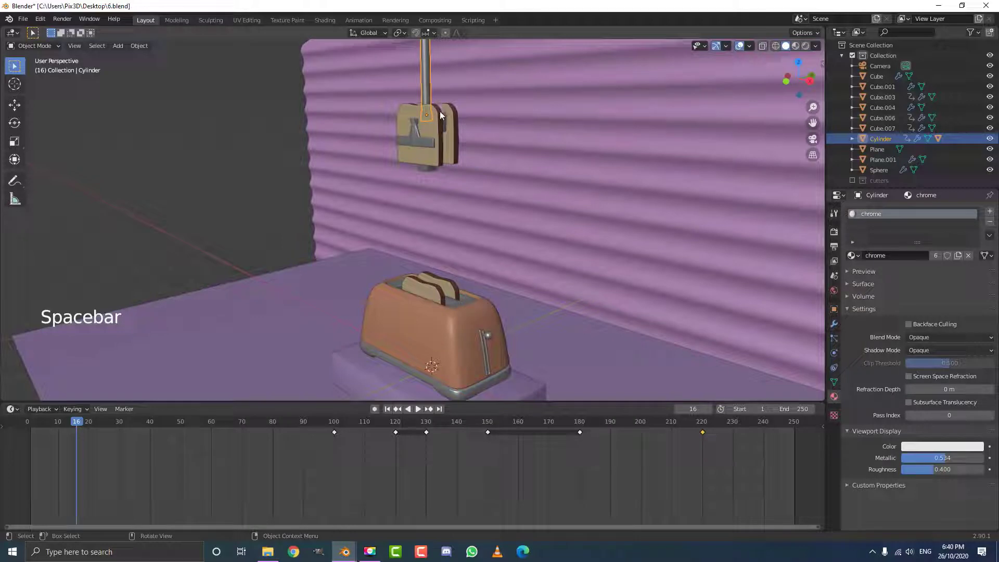
Go to frame 250 and raise the gripper rod along Z until its clamps reach the top of the lifted toast
left_click_drag(346, 456, 787, 471)
left_click_drag(783, 422, 794, 427)
key("g")
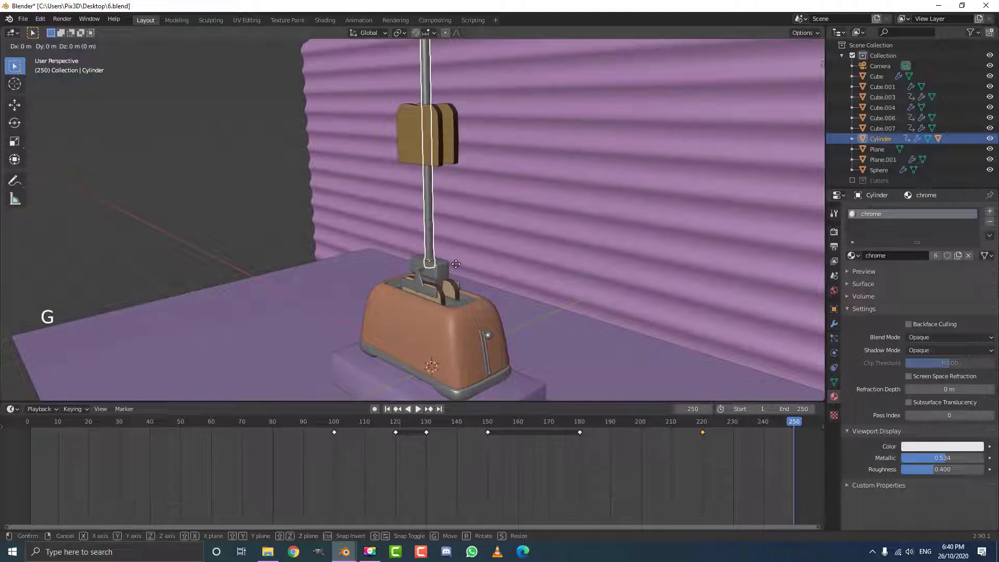
key("z")
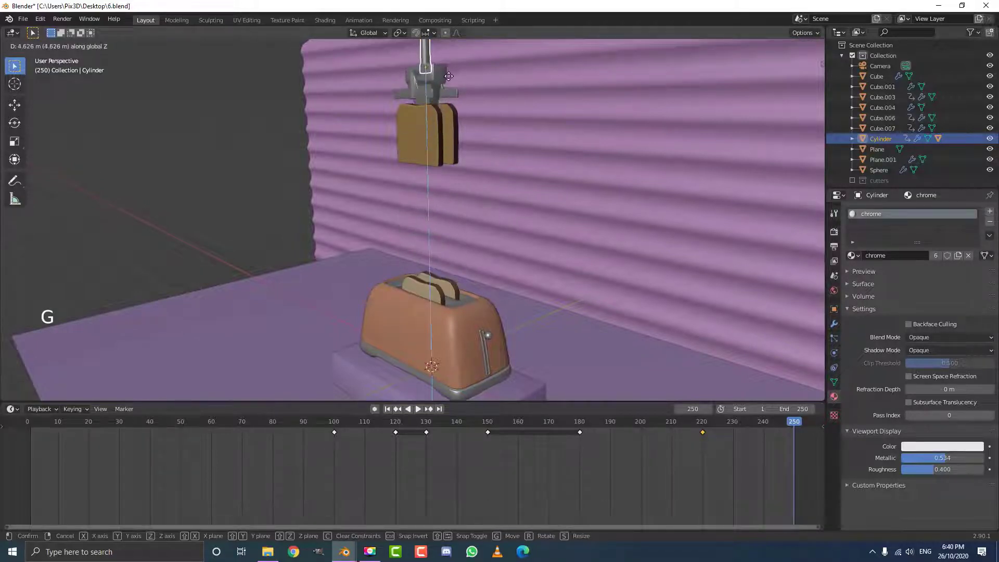
left_click(450, 92)
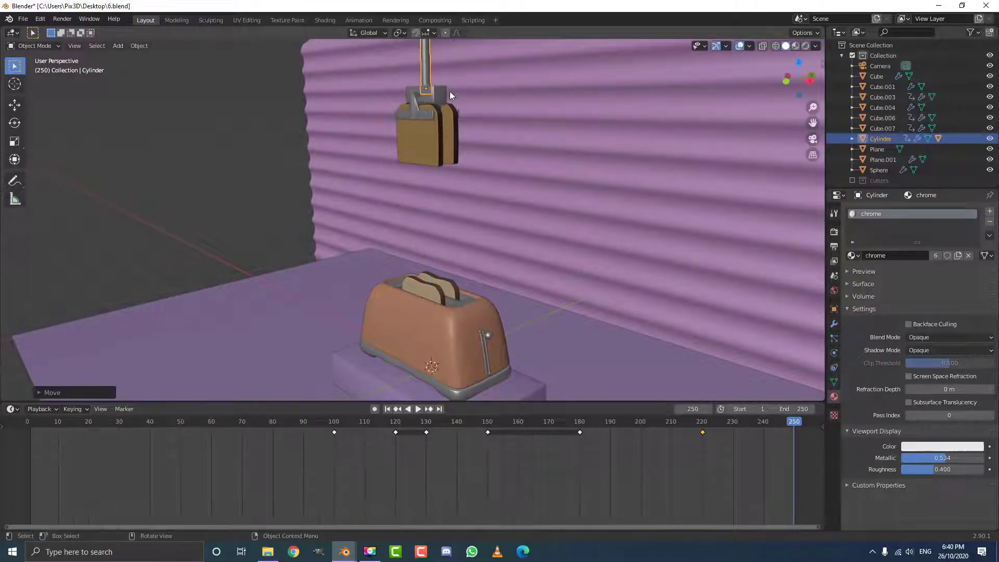
Keyframe the gripper rod's raised position at frame 250
key("i")
left_click(441, 92)
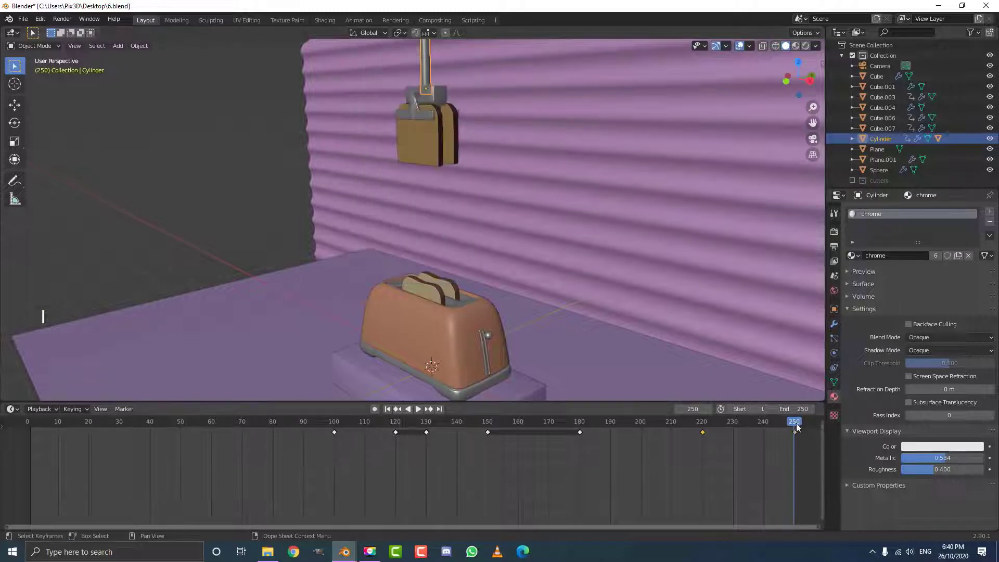
scroll(735, 481, "down", 1)
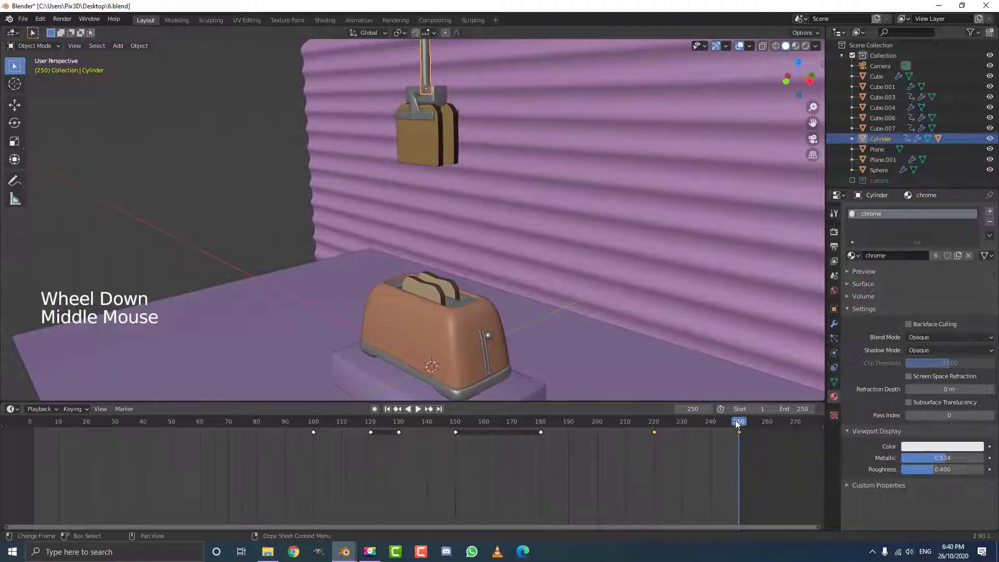
Play back the whole animation from frame 2 through the camera to check the toast and gripper motion
left_click_drag(735, 420, 34, 432)
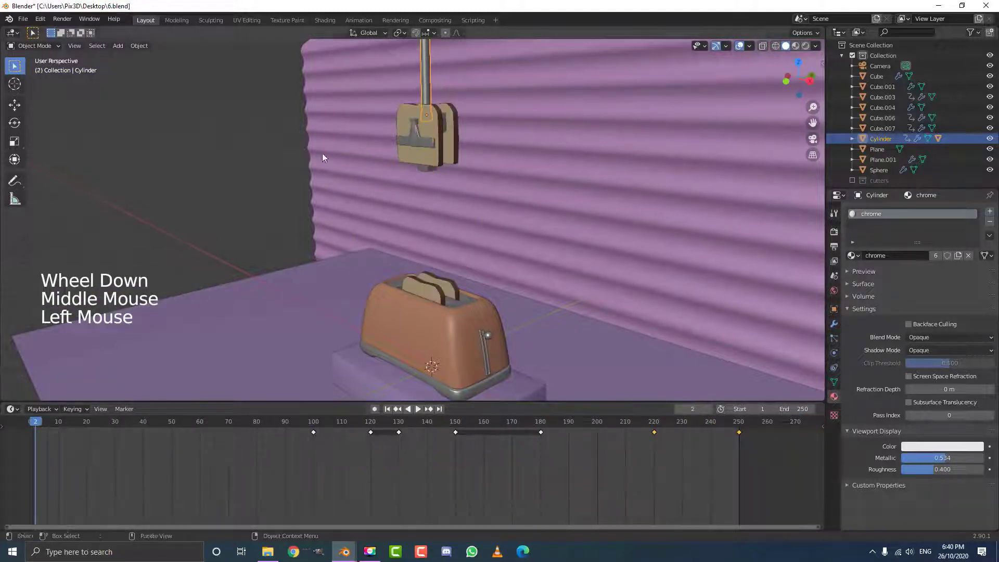
key("KP_0")
scroll(473, 262, "down", 5)
middle_click_drag(472, 262, 482, 188, "shift")
scroll(481, 189, "up", 1)
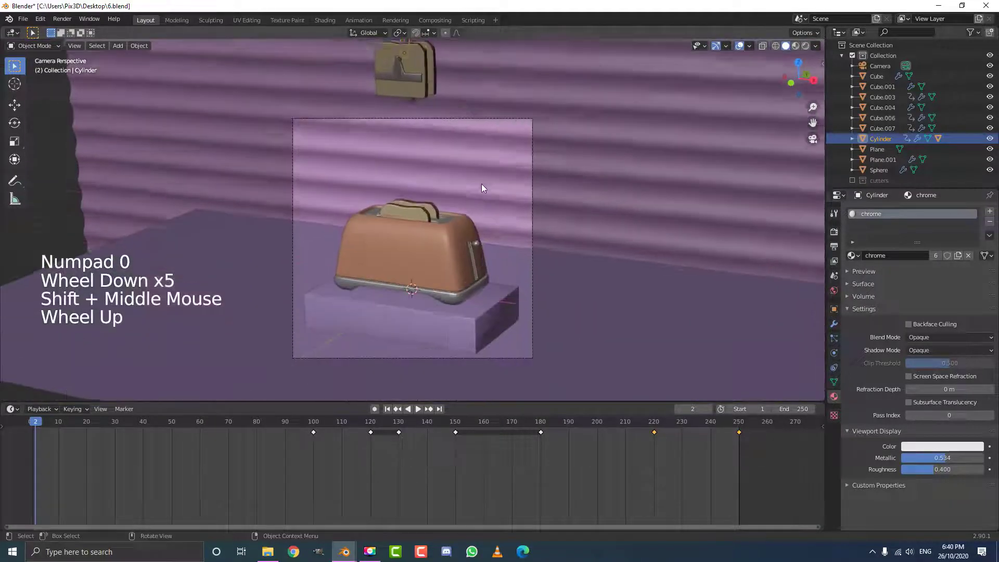
scroll(482, 188, "up", 1)
key("alt+a")
scroll(541, 203, "up", 1)
scroll(614, 206, "up", 1)
key("space")
scroll(678, 212, "down", 2)
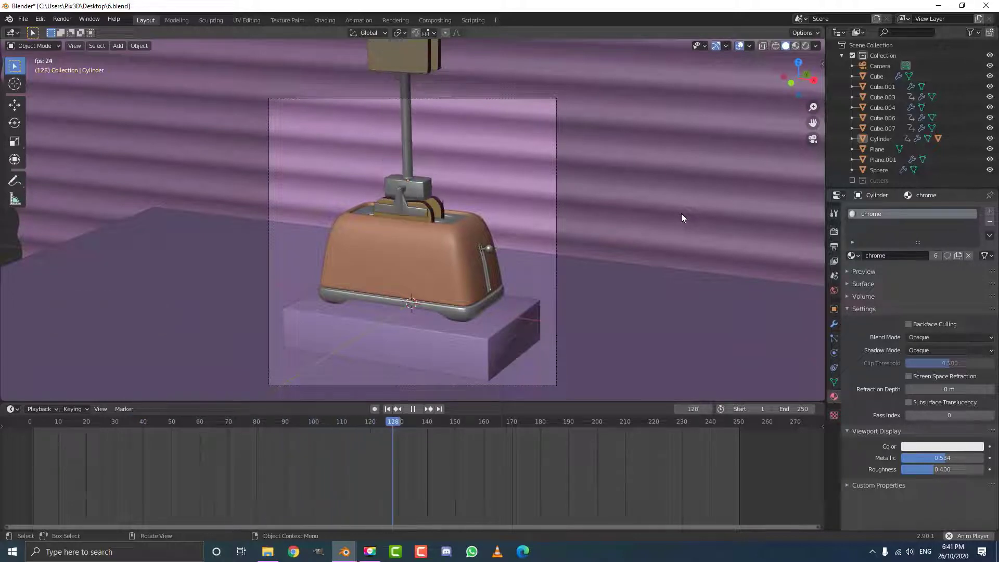
scroll(663, 180, "up", 2)
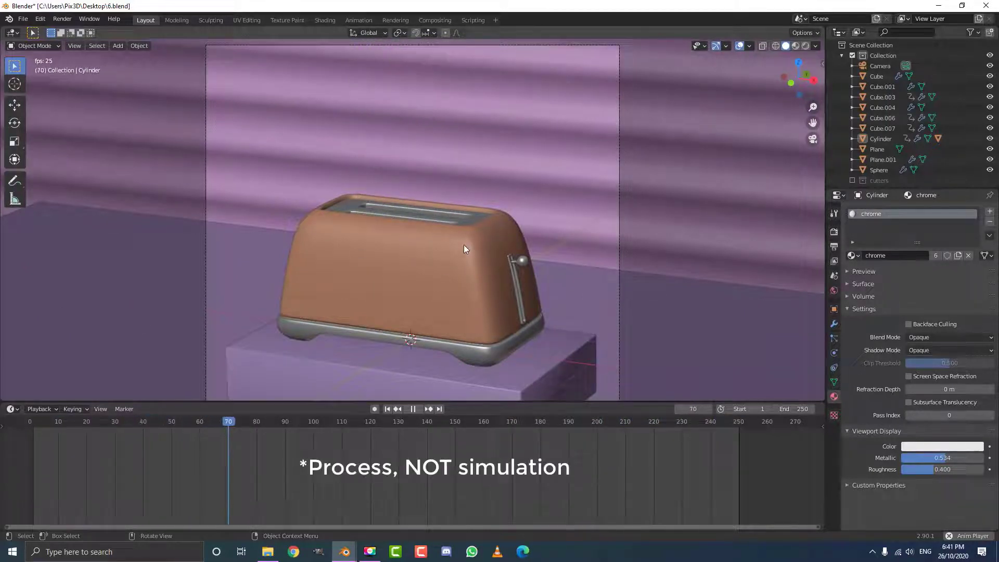
scroll(487, 234, "down", 2)
key("space")
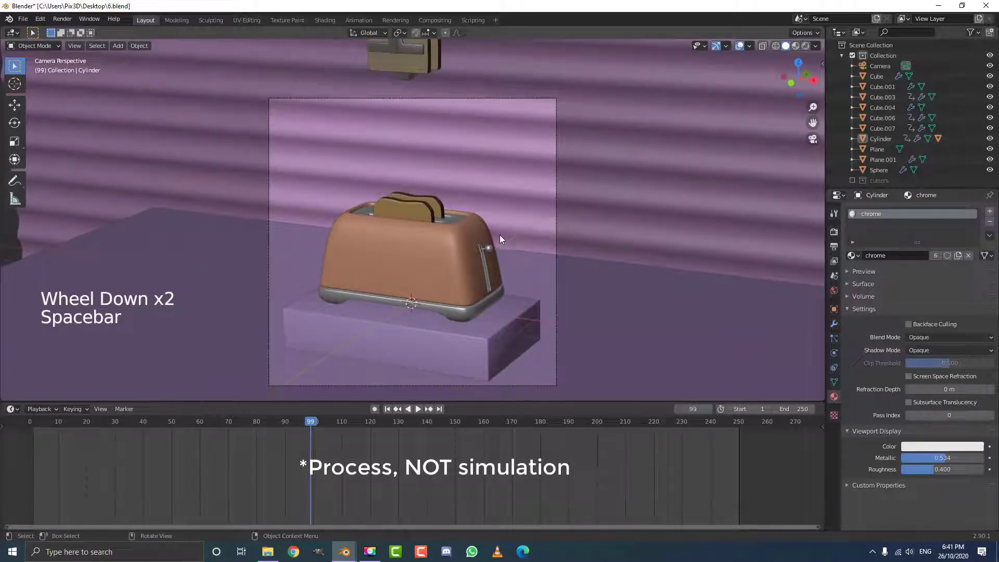
Insert a location keyframe for the toaster's lever knob at frame 20
left_click(490, 248)
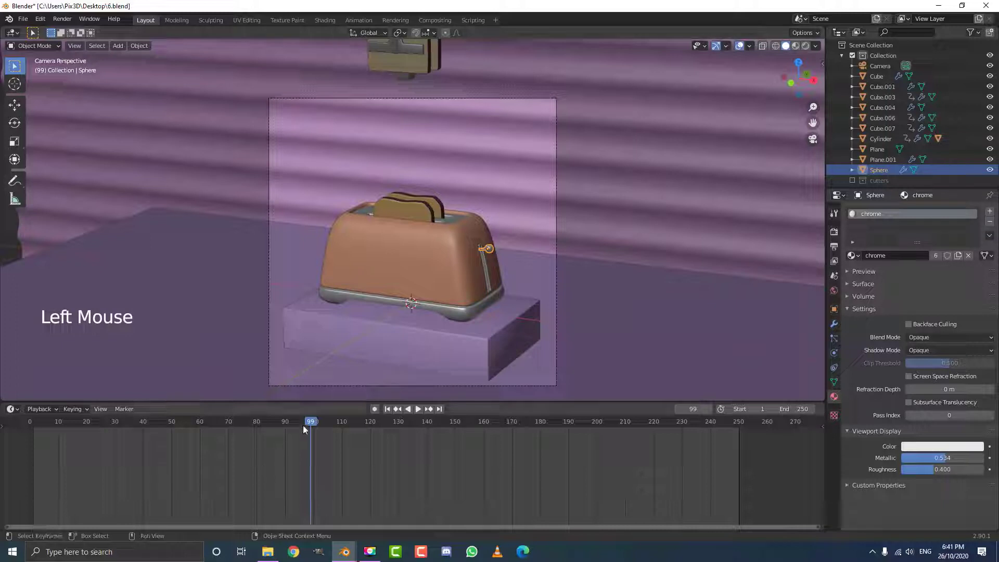
left_click_drag(311, 420, 85, 434)
scroll(512, 268, "up", 2)
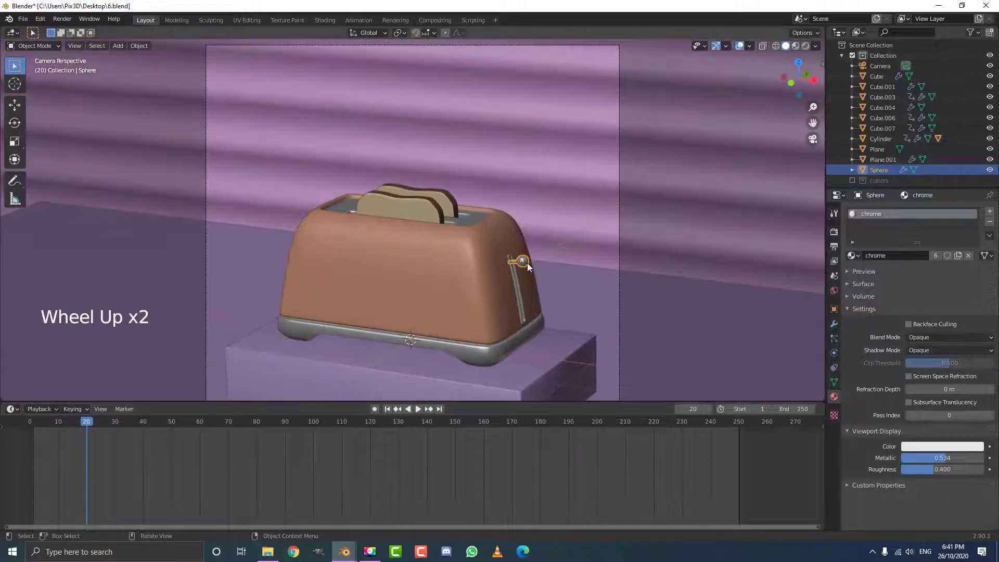
key("i")
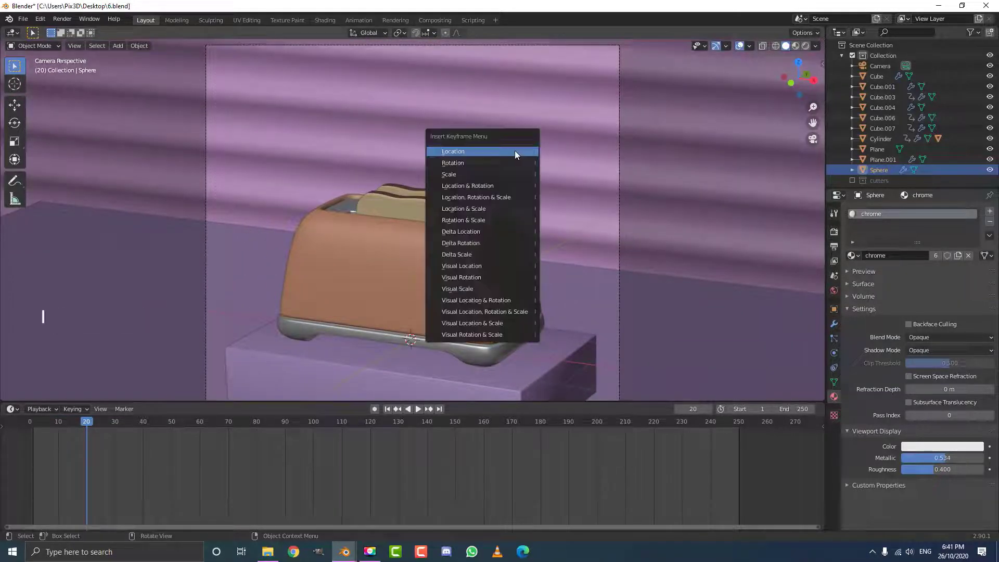
left_click(459, 151)
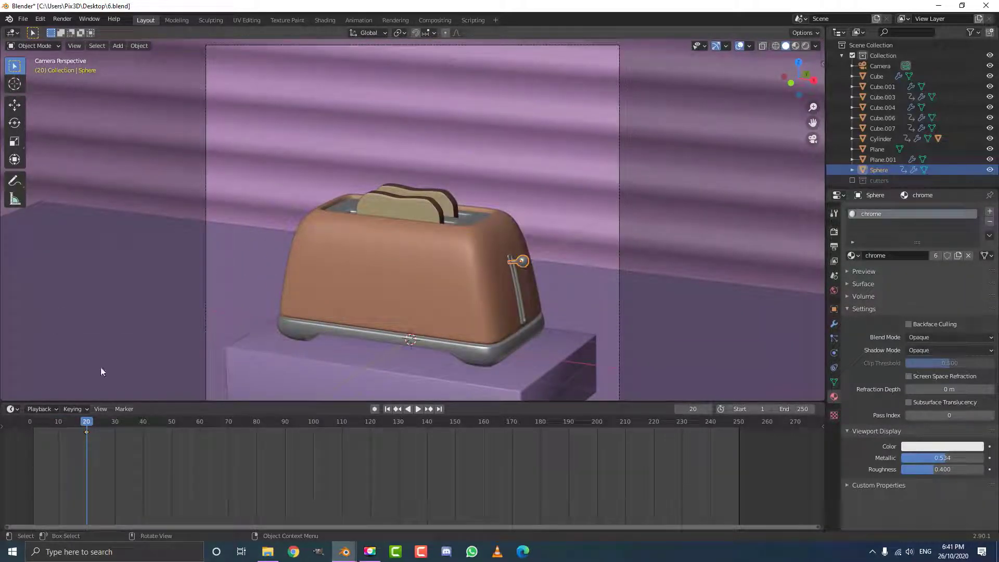
At frame 40, move the lever knob down to near the lower end of its slot in front view and keyframe its location
left_click_drag(86, 434, 143, 437)
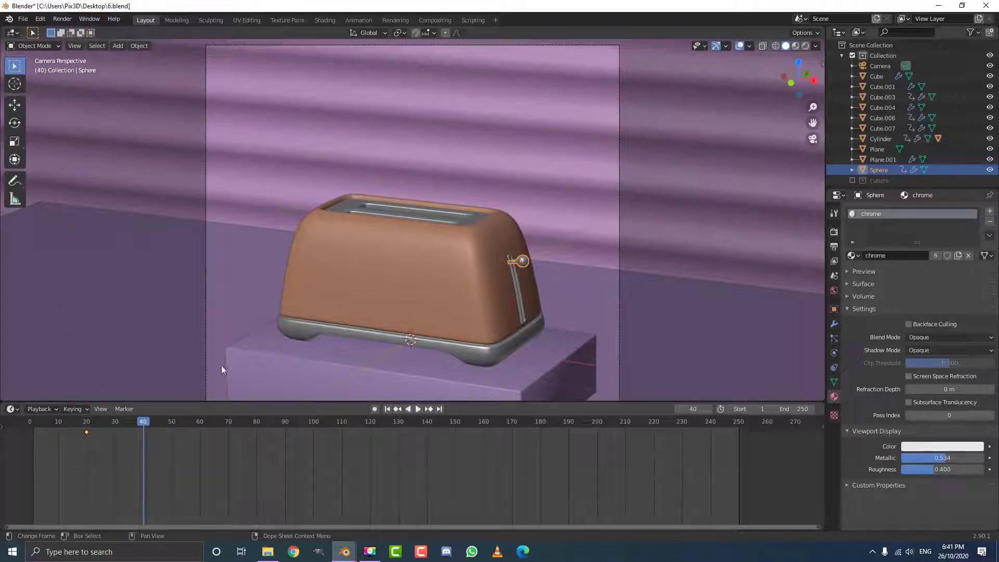
key("KP_1")
scroll(434, 253, "up", 4)
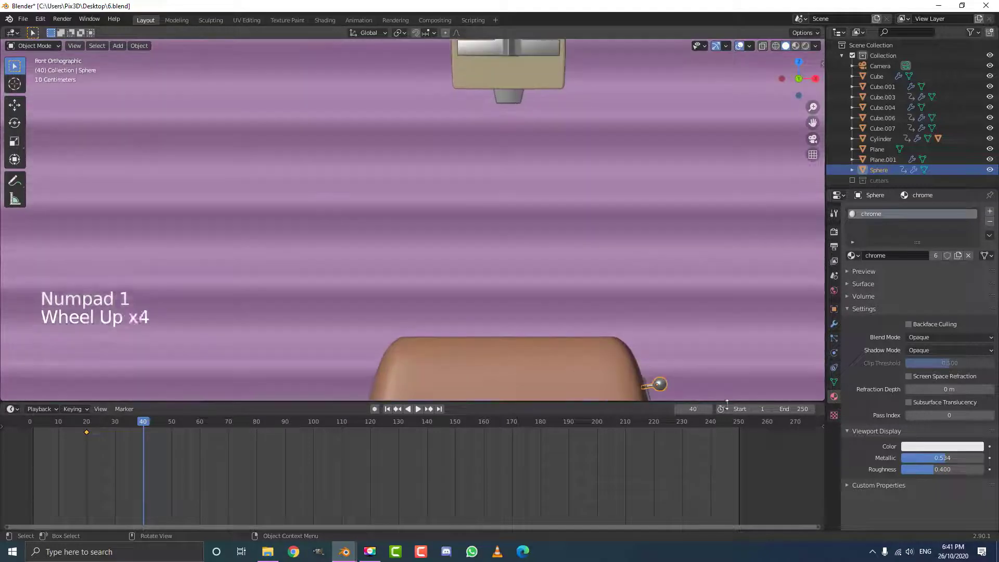
middle_click_drag(435, 253, 518, 177, "shift")
scroll(518, 177, "up", 4)
middle_click_drag(595, 183, 560, 156, "shift")
key("g")
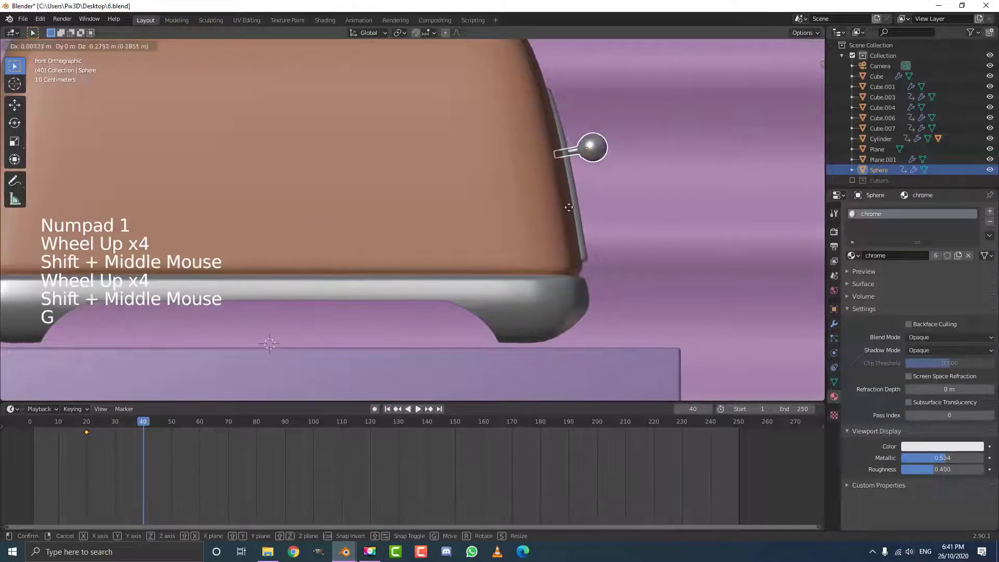
left_click(593, 211)
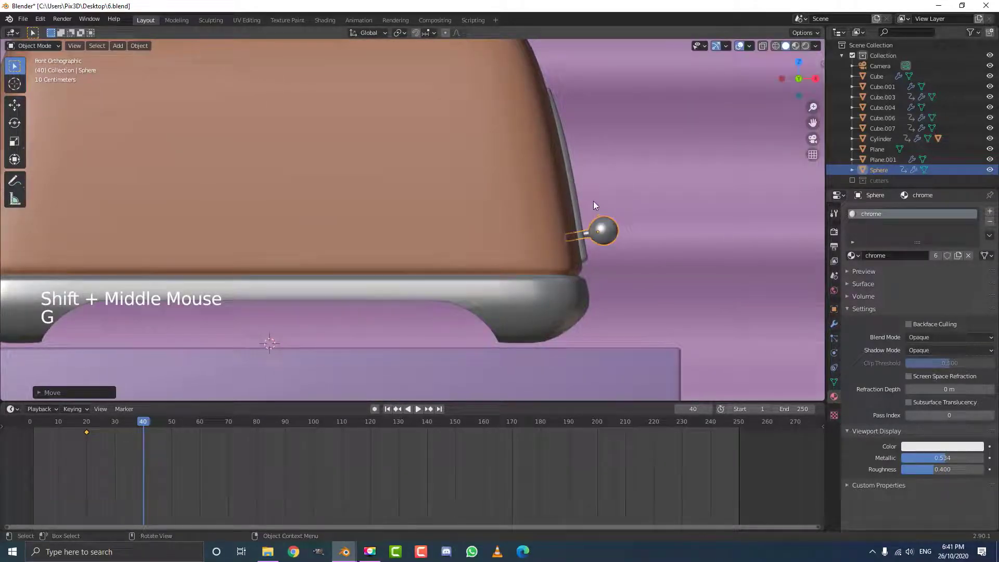
key("i")
left_click(593, 201)
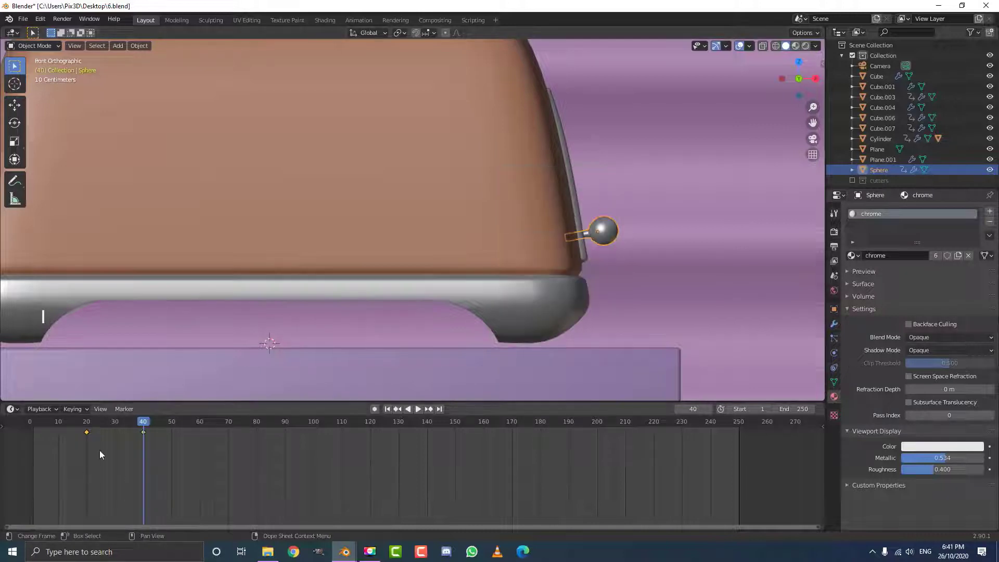
Play back the lever's downward motion from frame 18
scroll(341, 329, "down", 5)
left_click(77, 424)
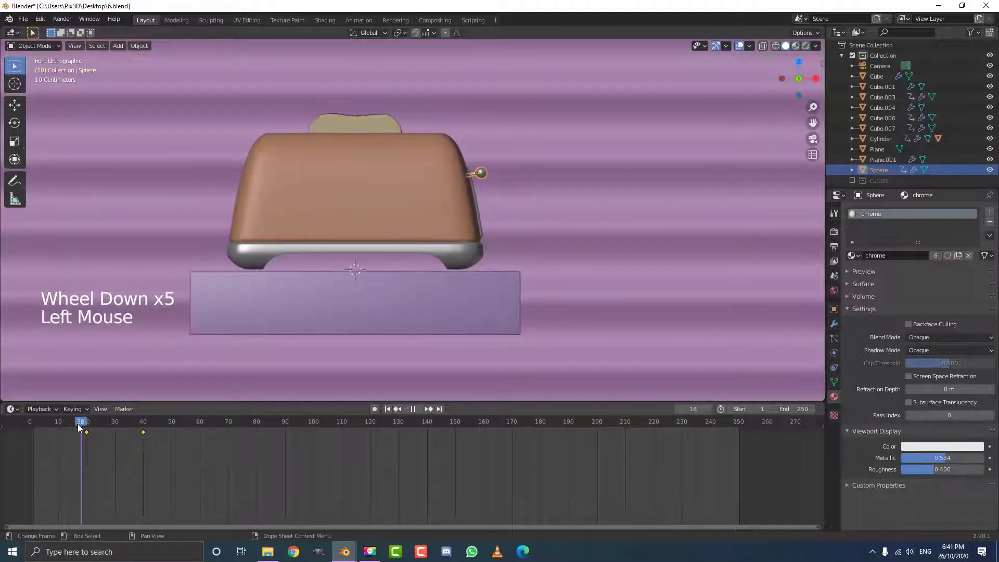
key("space")
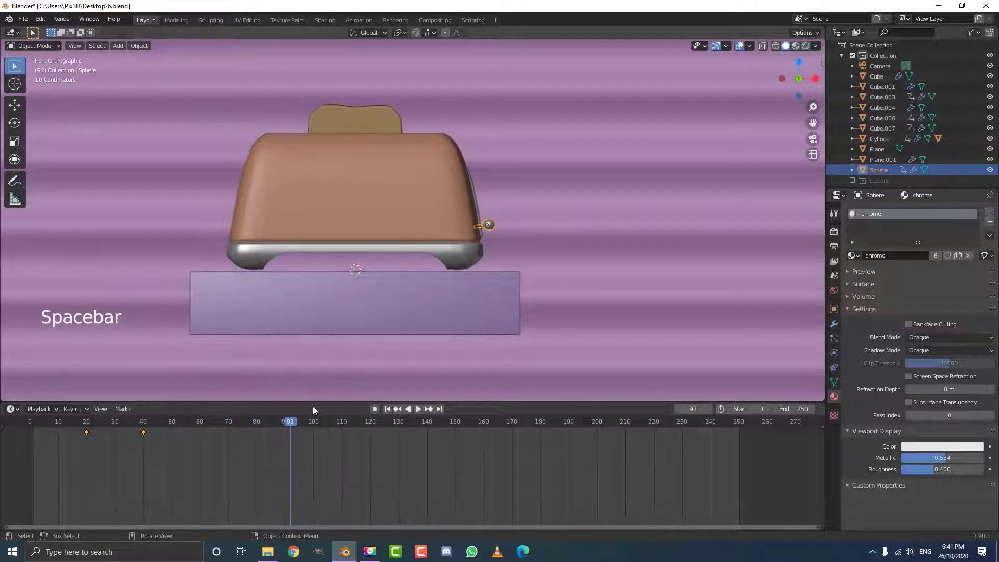
Keyframe the lever knob's lowered location at frame 80 so it holds until then
left_click(257, 423)
left_click_drag(254, 426, 256, 427)
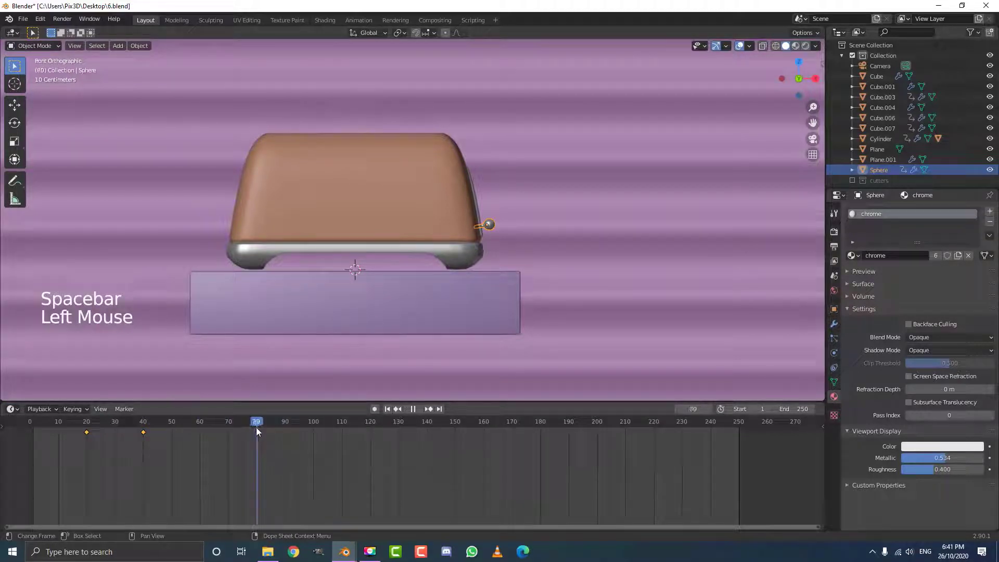
scroll(505, 205, "up", 2)
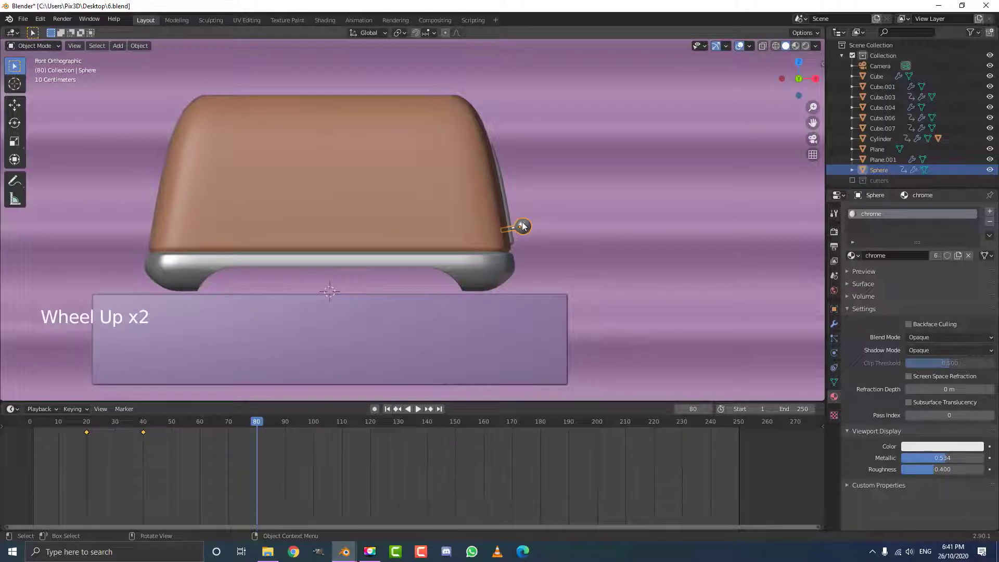
key("i")
left_click(477, 221)
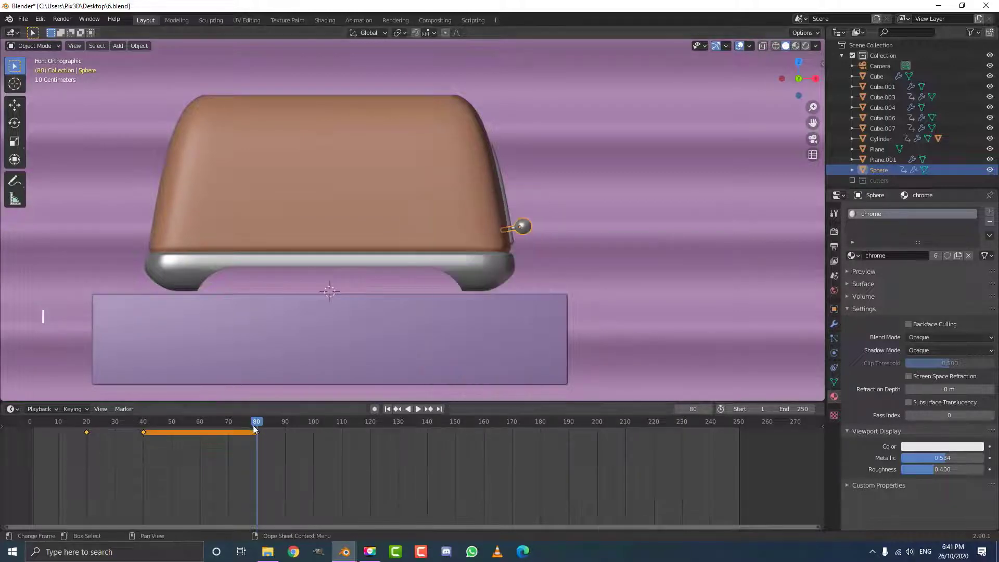
Duplicate the lever knob's frame 20 keyframe to frame 90 to return it to its raised position
left_click_drag(264, 423, 285, 432)
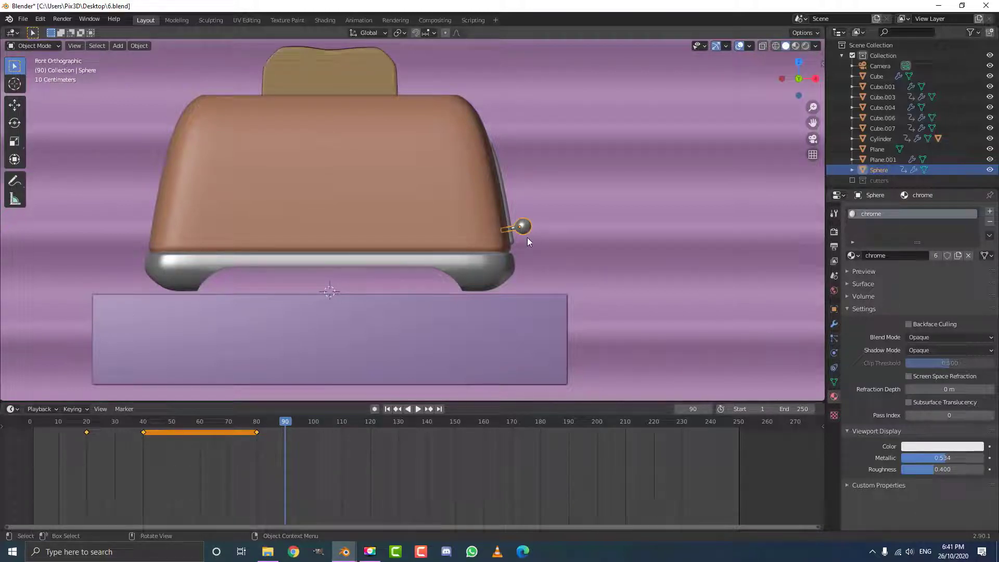
left_click_drag(105, 451, 75, 424)
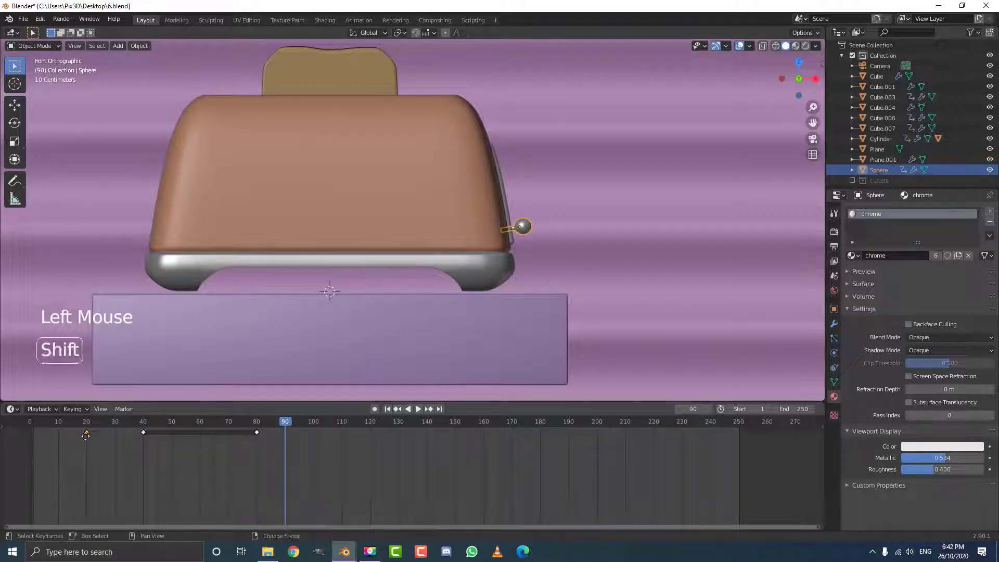
key("shift+d")
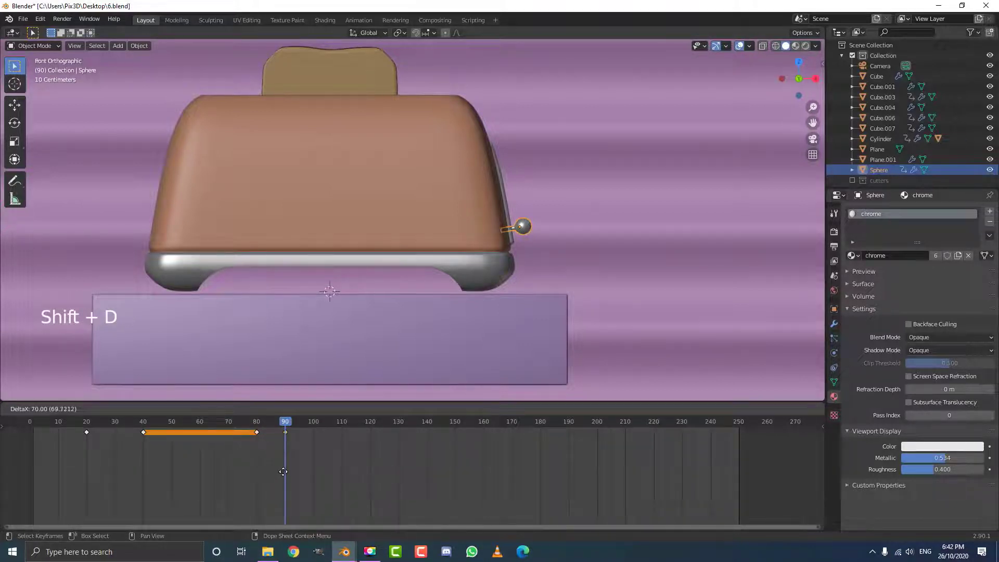
left_click(286, 436)
Play back the animation from frame 75 through the camera and stop at frame 220, where the gripper holds the fresh bread
left_click(243, 421)
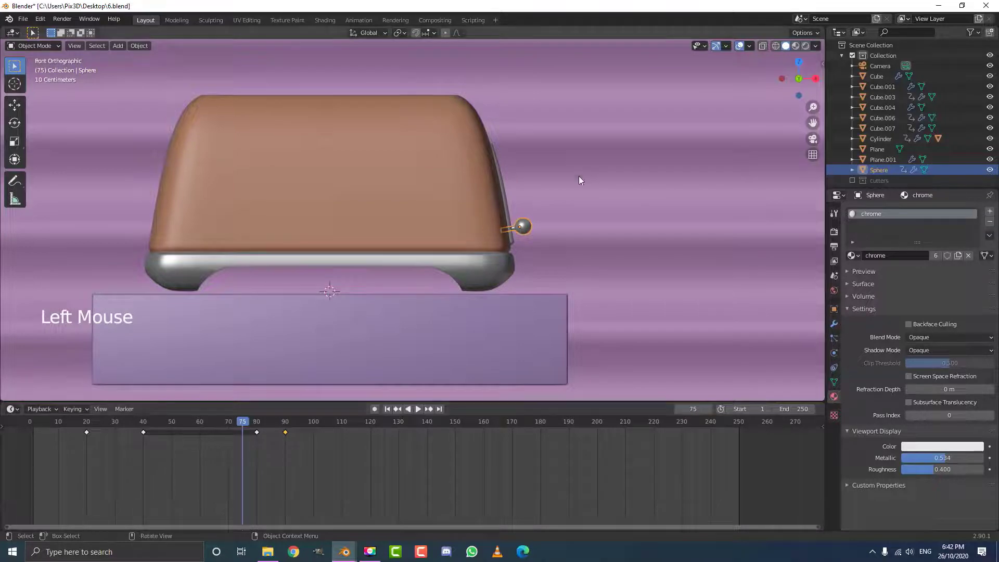
middle_click_drag(579, 176, 548, 191)
key("KP_0")
key("alt+a")
key("space")
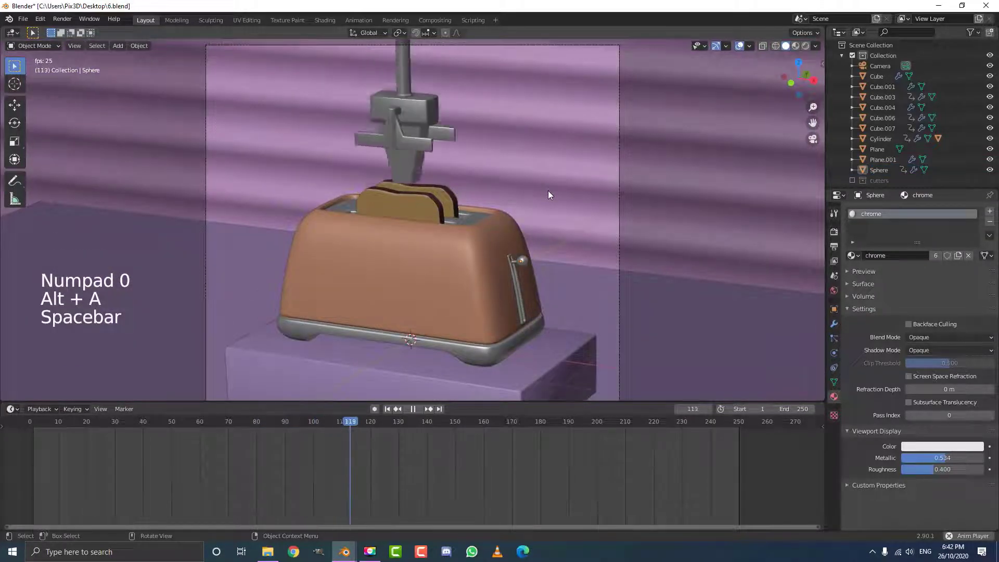
scroll(548, 191, "down", 3)
scroll(561, 187, "up", 1)
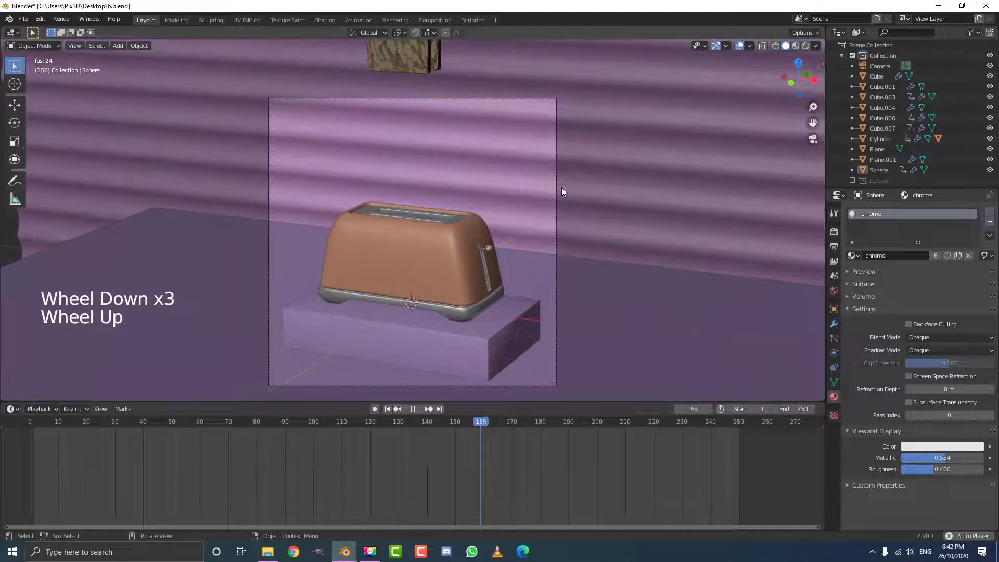
scroll(566, 188, "up", 1)
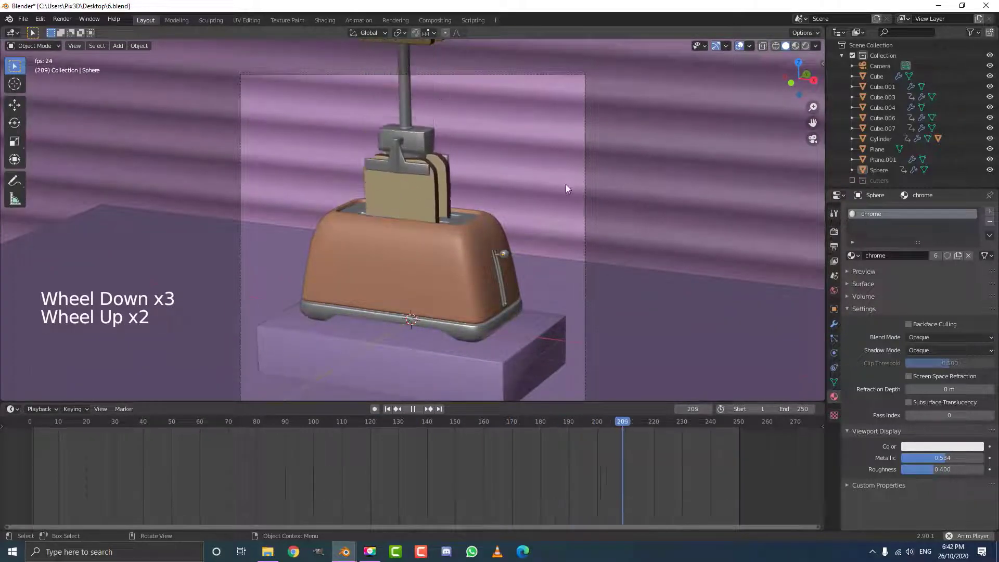
key("space")
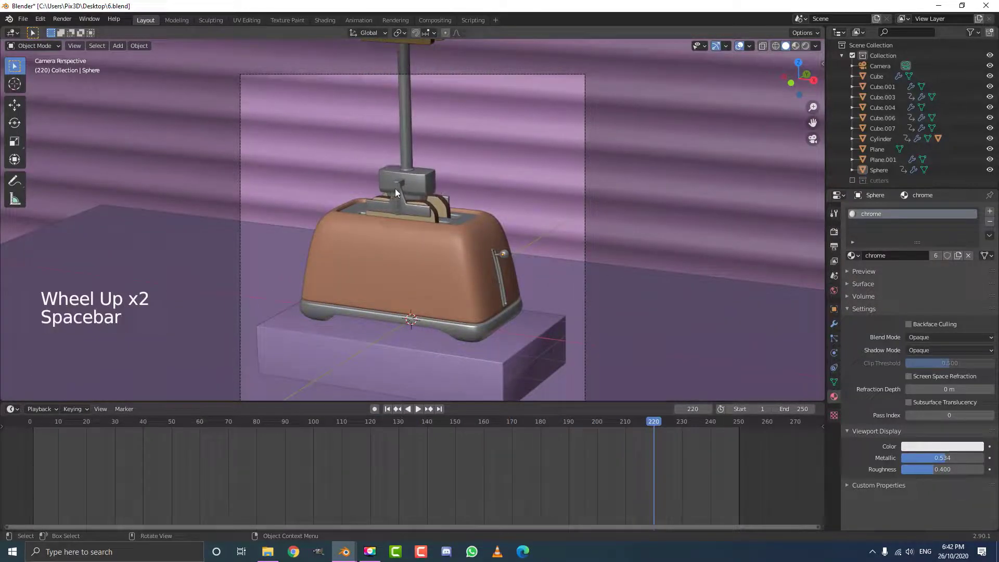
Add a Basis shape key and a Key 1 shape key to the gripper head
left_click(397, 186)
scroll(388, 185, "up", 1)
scroll(390, 177, "up", 1)
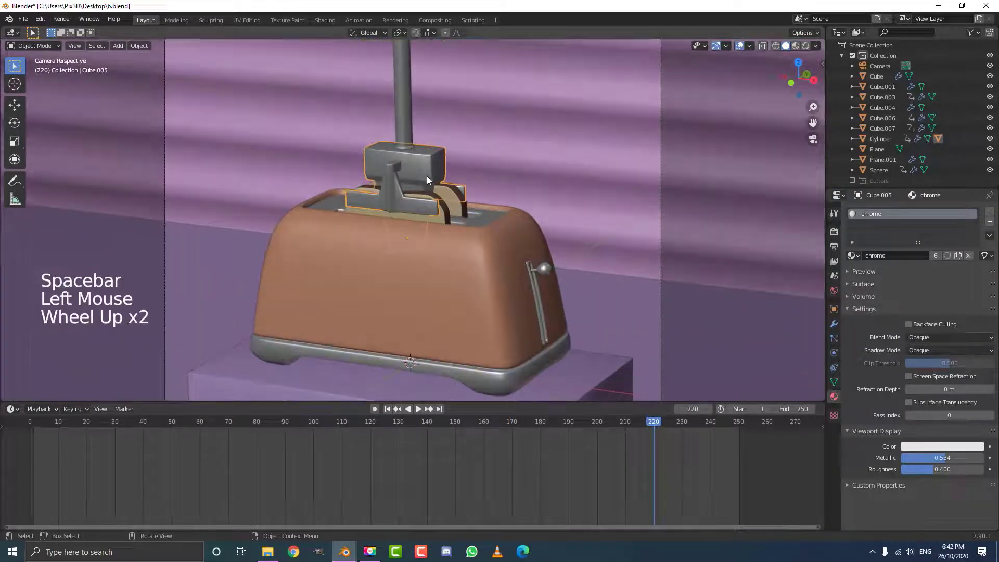
left_click(835, 382)
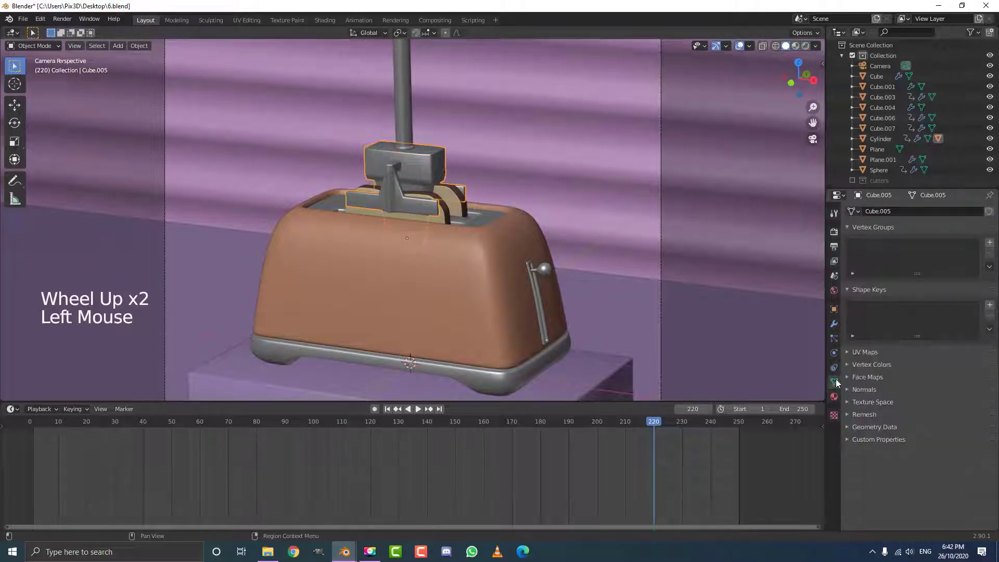
left_click(989, 306)
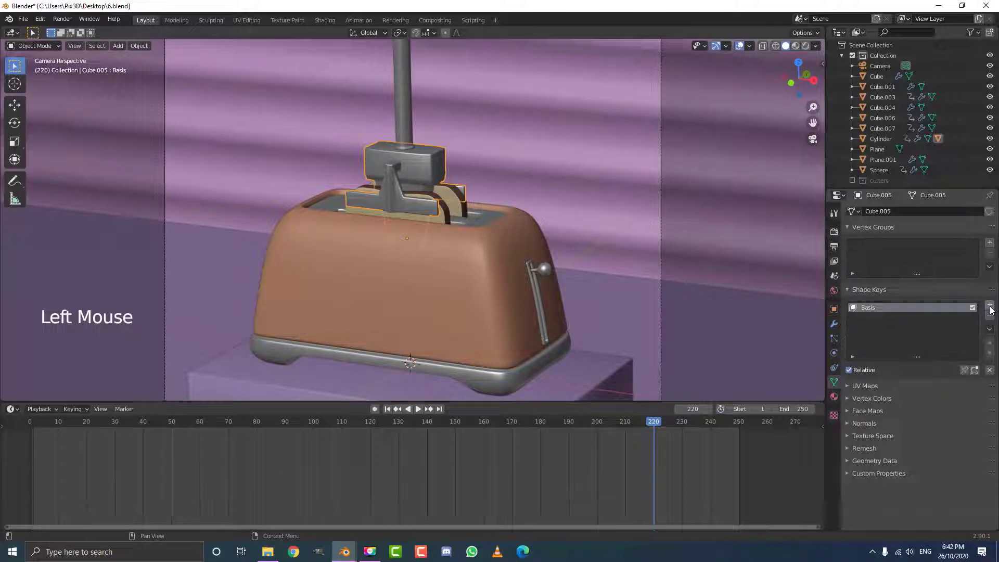
left_click(990, 306)
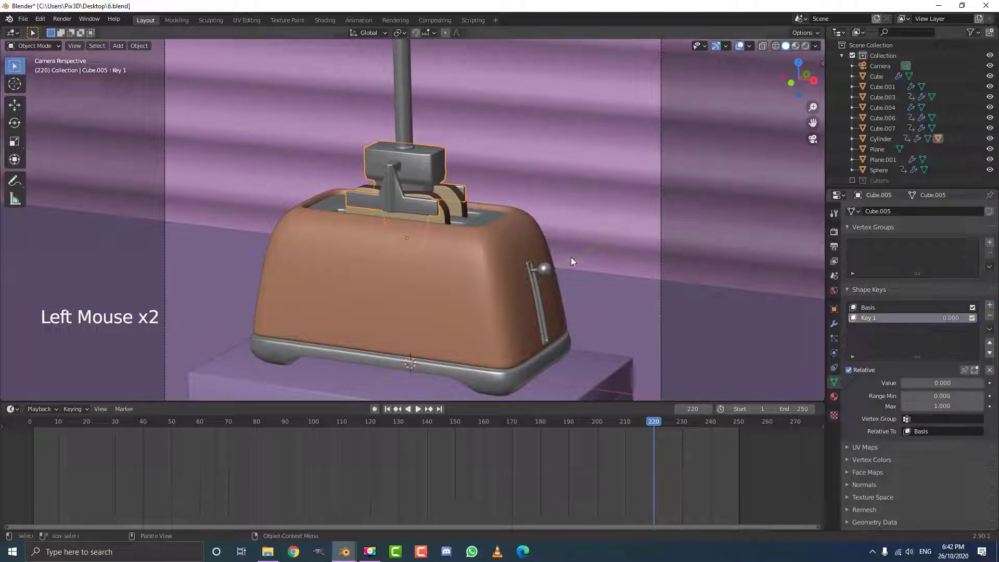
With Key 1 active, move the gripper's clamp arm outward along Y to open the clamps, and set the key's value to 1.000
key("Tab")
middle_click_drag(425, 177, 395, 171)
scroll(396, 172, "up", 9)
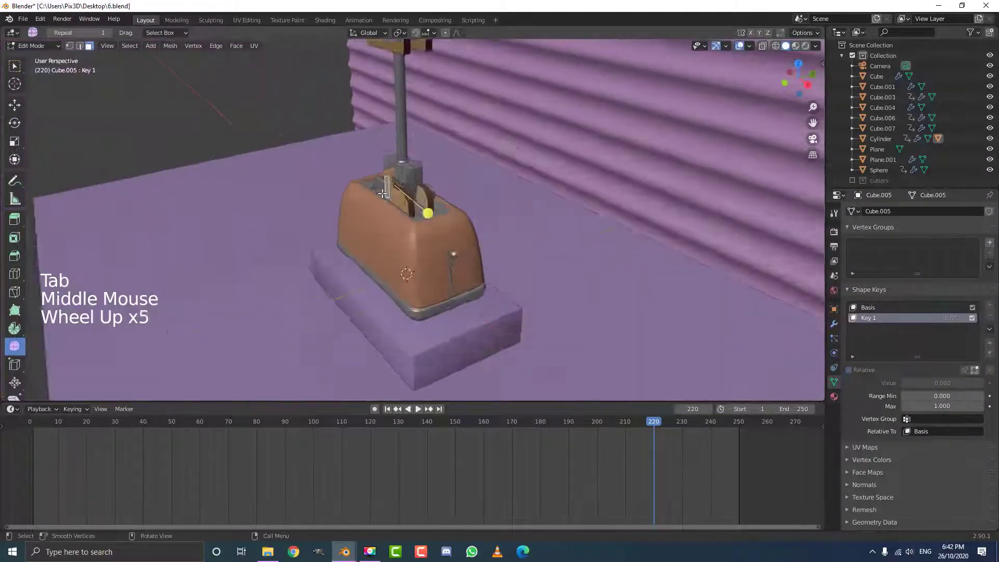
middle_click_drag(348, 120, 362, 162, "shift")
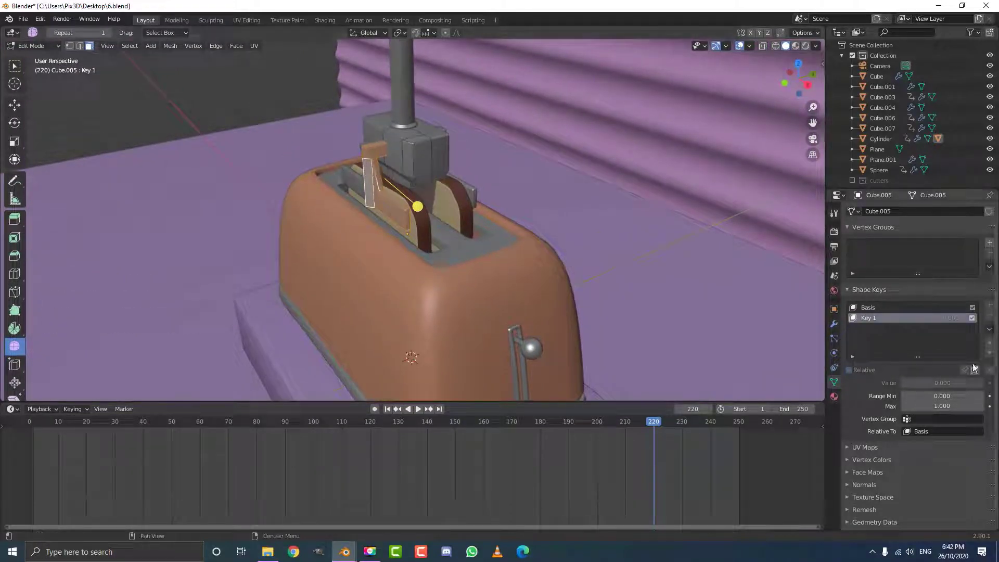
middle_click_drag(428, 197, 397, 189)
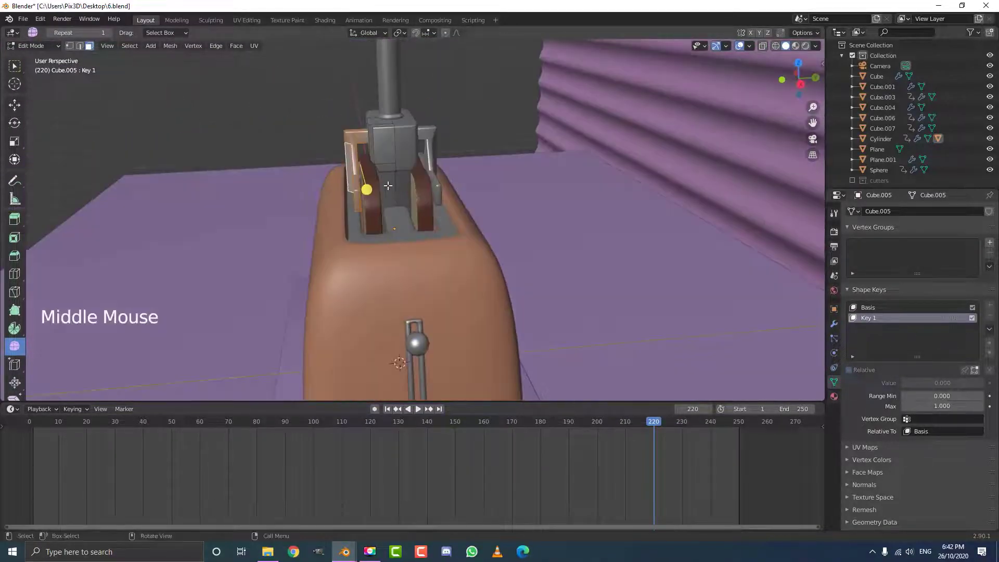
key("g")
key("y")
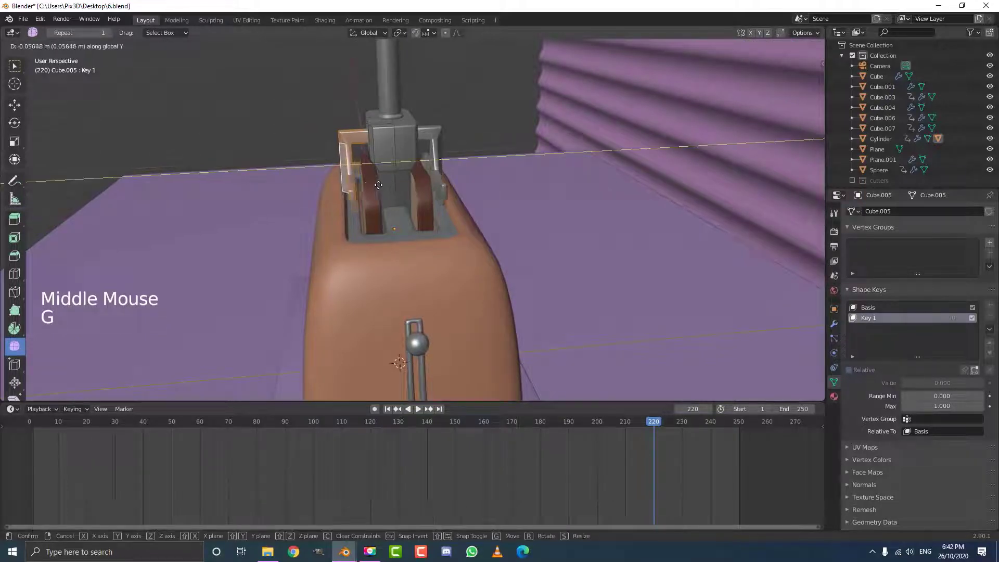
left_click(363, 185)
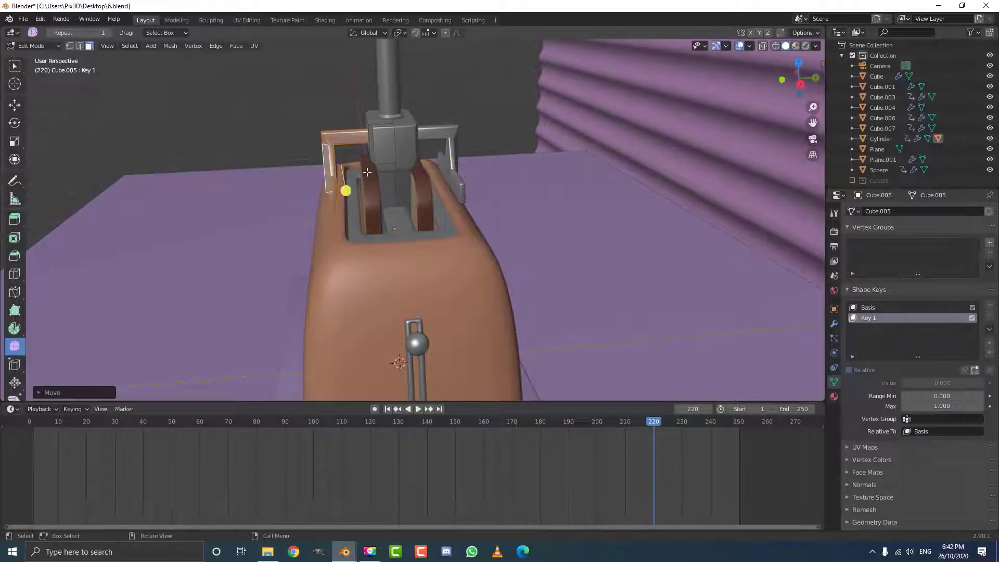
mouse_move(379, 172)
middle_mouse_down()
mouse_move(404, 173)
mouse_move(390, 173)
middle_mouse_up()
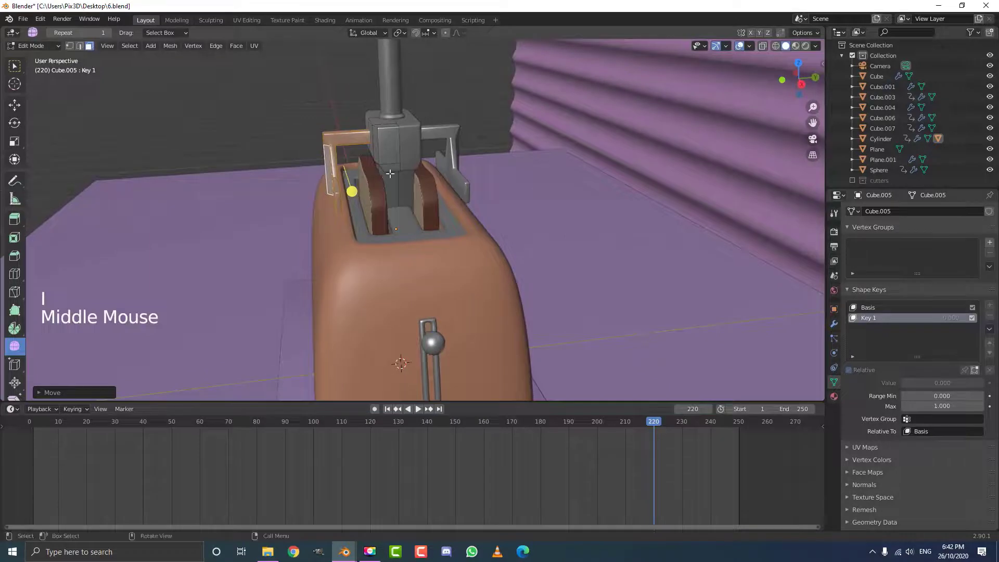
key("Tab")
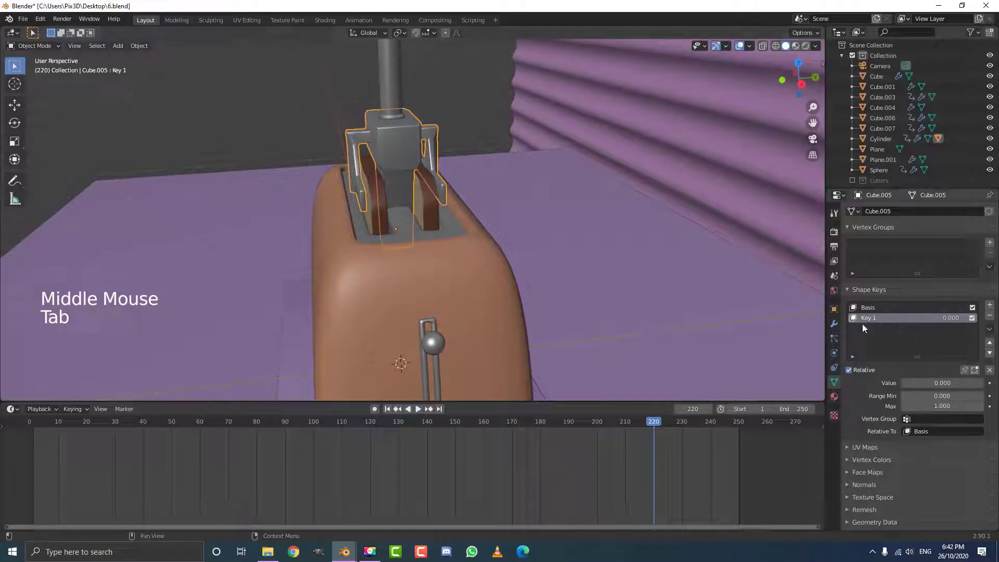
left_click_drag(917, 383, 968, 383)
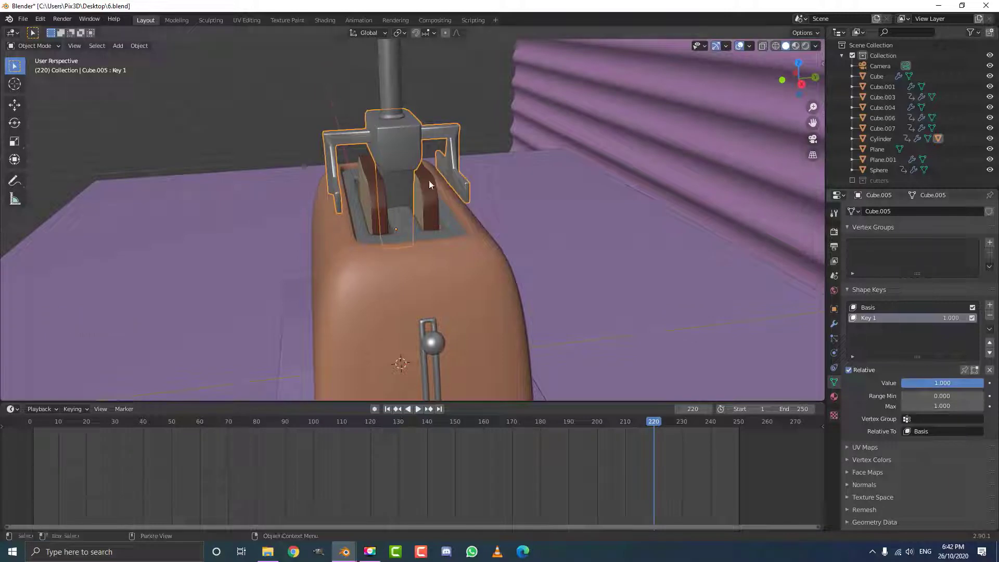
Compare the gripper mesh's Basis and Key 1 shapes in Edit Mode, ending with Key 1 active
key("Tab")
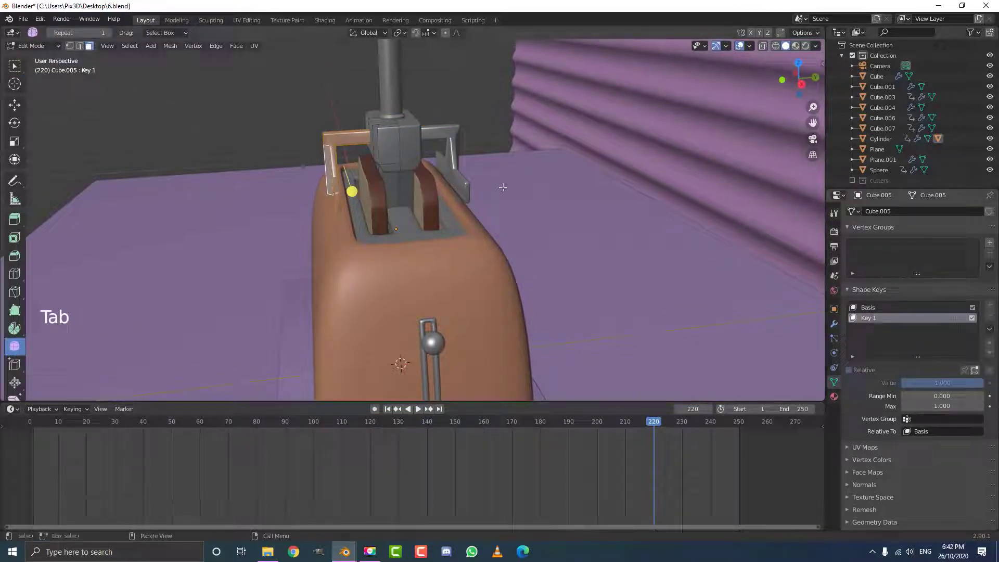
key("Tab")
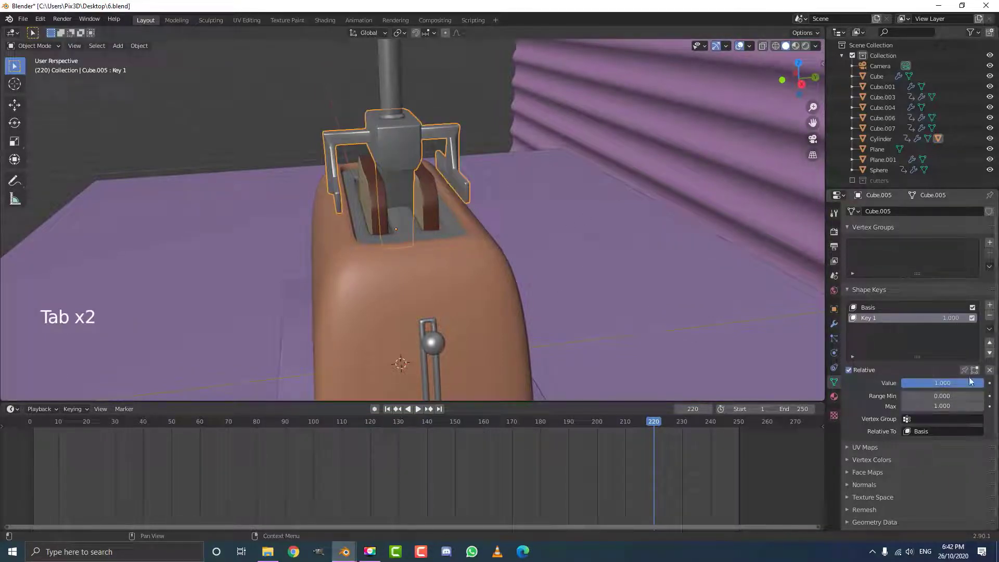
left_click(875, 308)
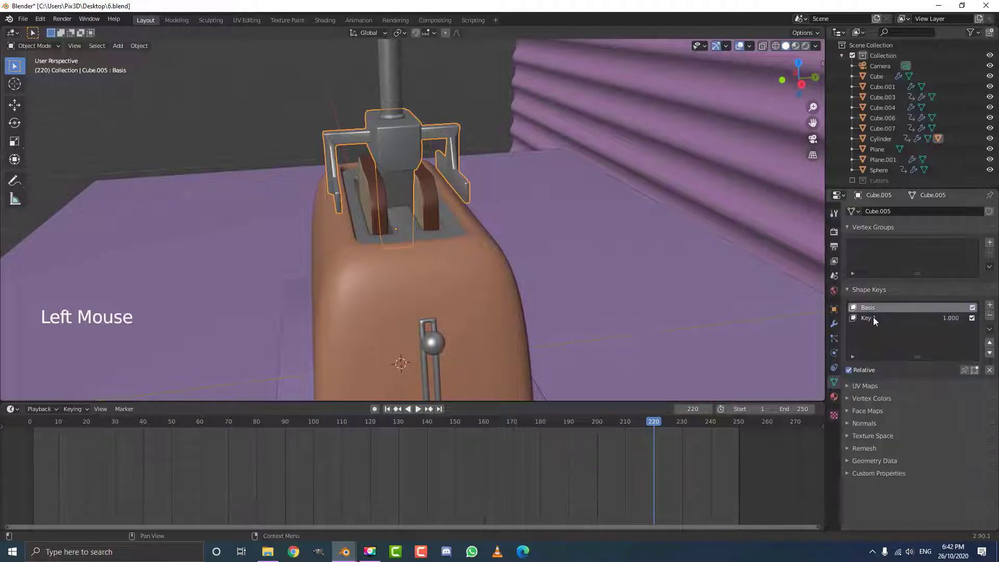
key("Tab")
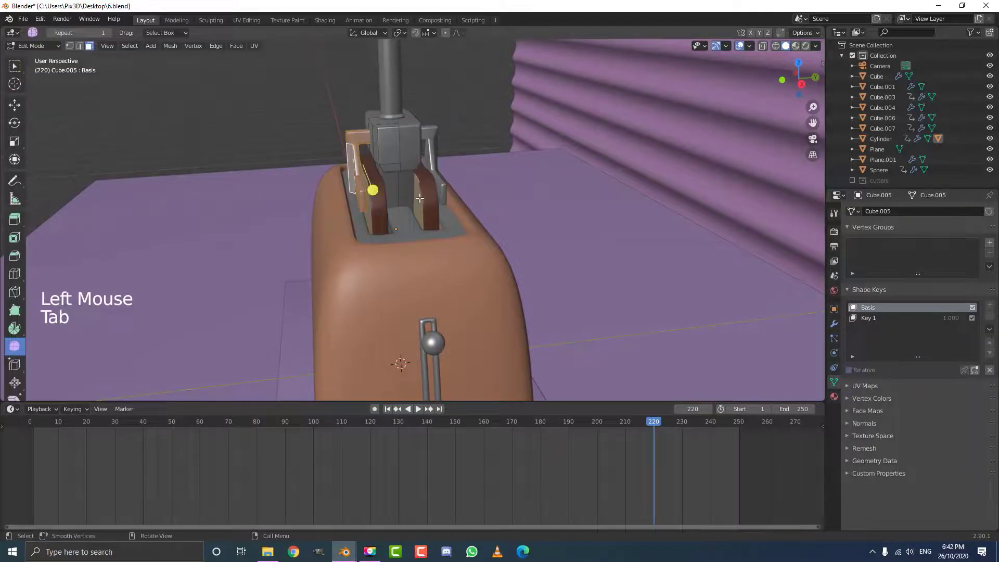
key("Tab")
left_click(879, 319)
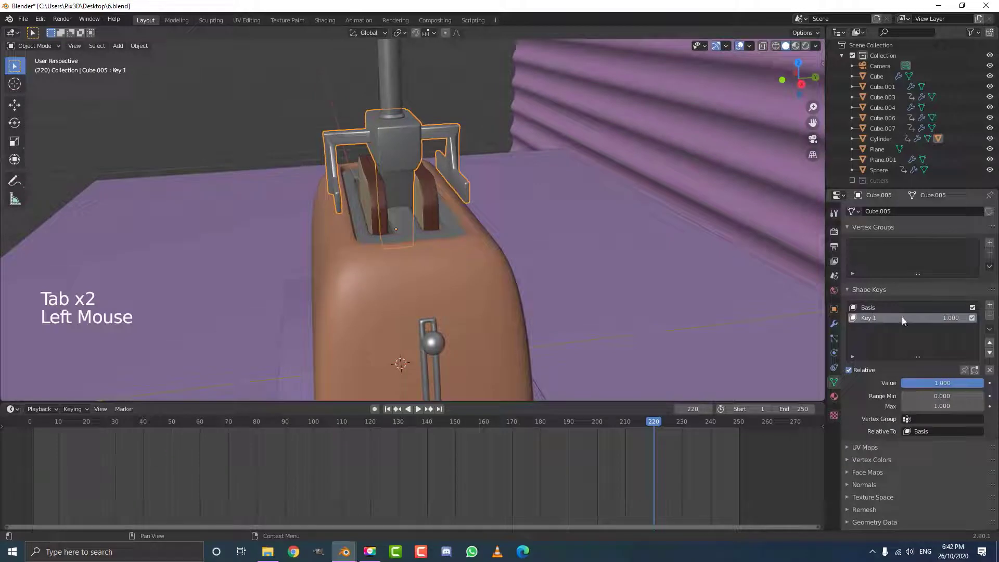
key("Tab")
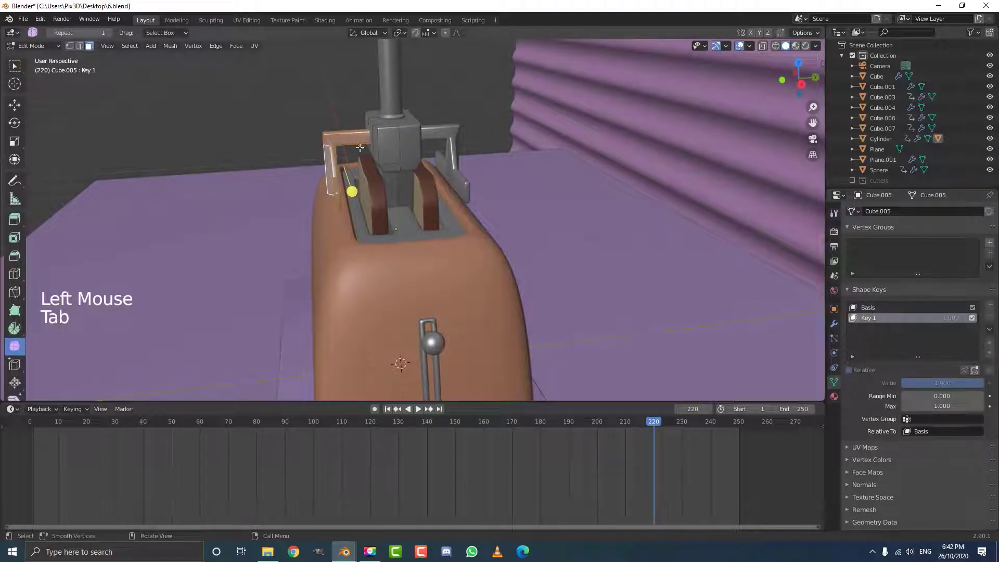
key("Tab")
mouse_move(981, 383)
left_mouse_down()
mouse_move(903, 383)
mouse_move(981, 383)
left_mouse_up()
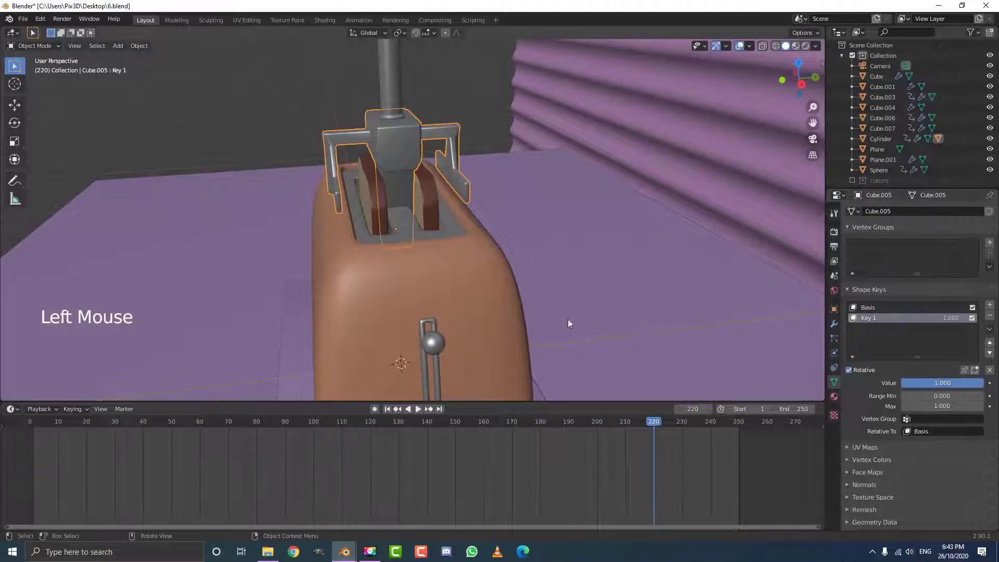
Keyframe the Key 1 value of 1.000 at frame 120, where the gripper reaches the toast
middle_click_drag(567, 319, 495, 270)
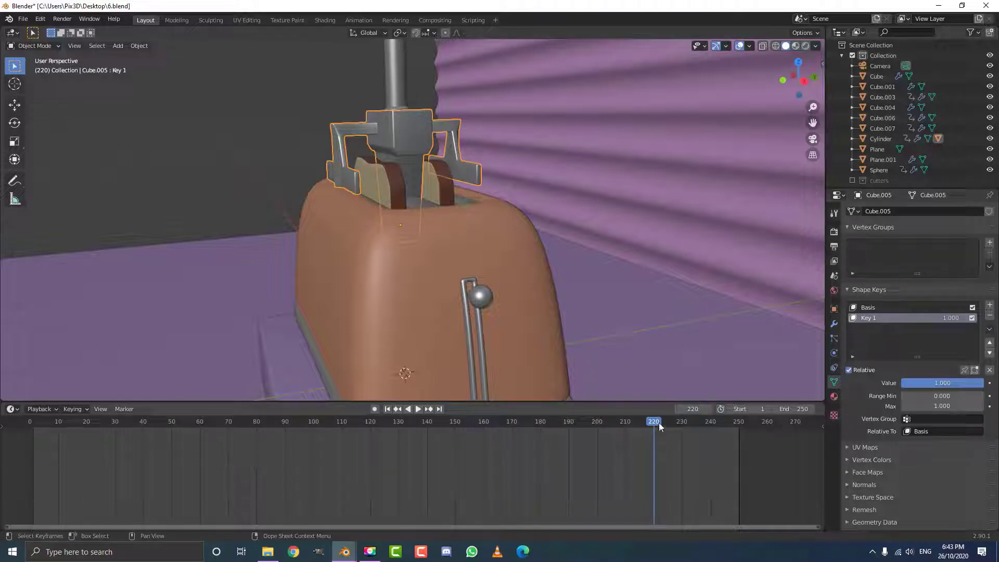
left_click_drag(659, 422, 141, 411)
scroll(341, 217, "down", 3)
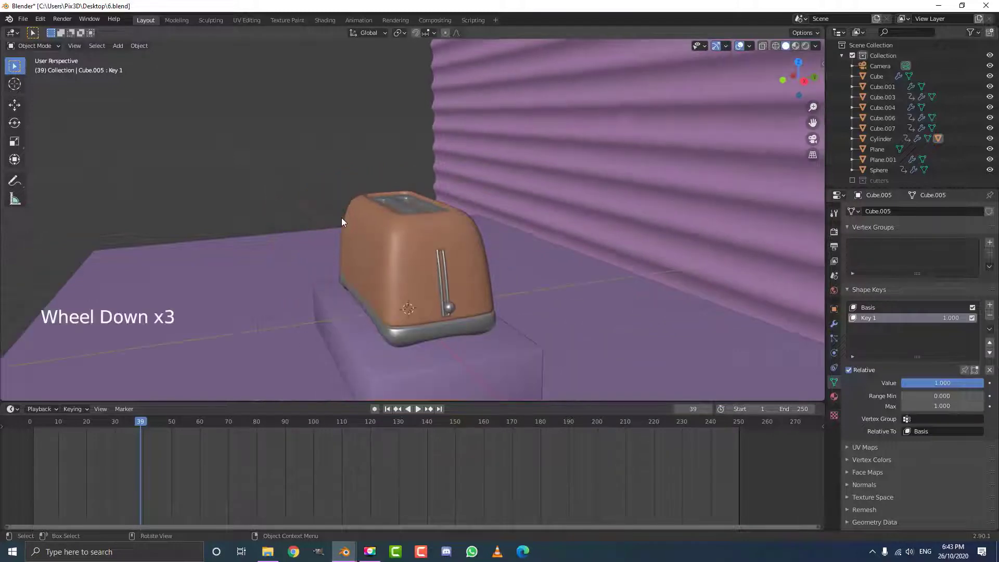
key("KP_0")
scroll(329, 233, "down", 2)
left_click(152, 424)
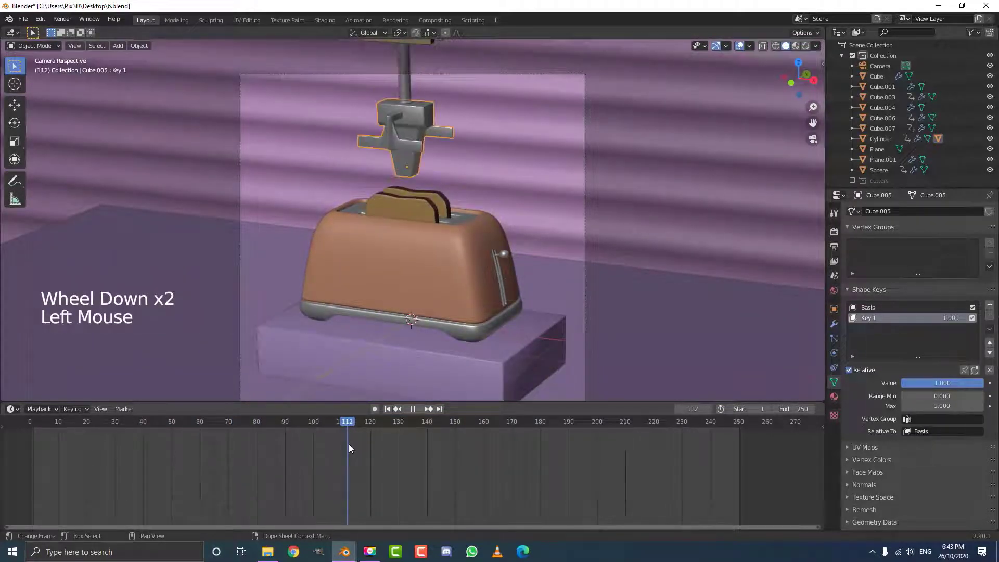
left_click_drag(352, 448, 371, 450)
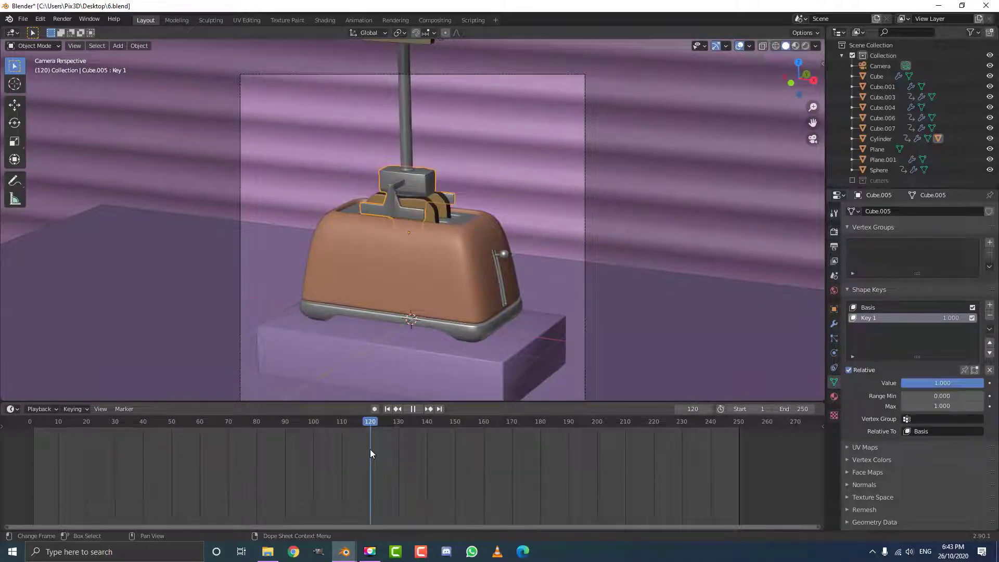
middle_click_drag(396, 219, 385, 151)
scroll(398, 207, "up", 9)
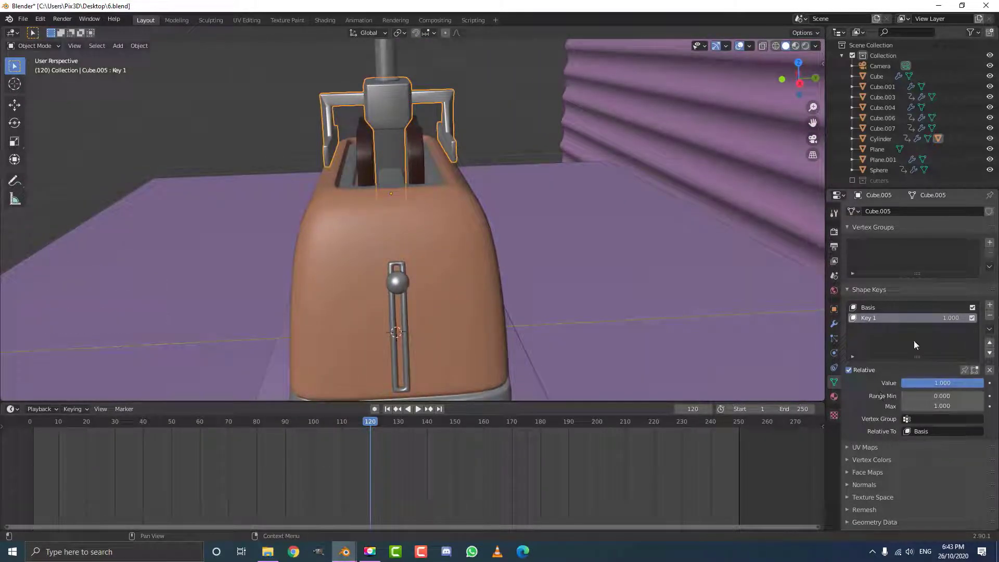
left_click(990, 385)
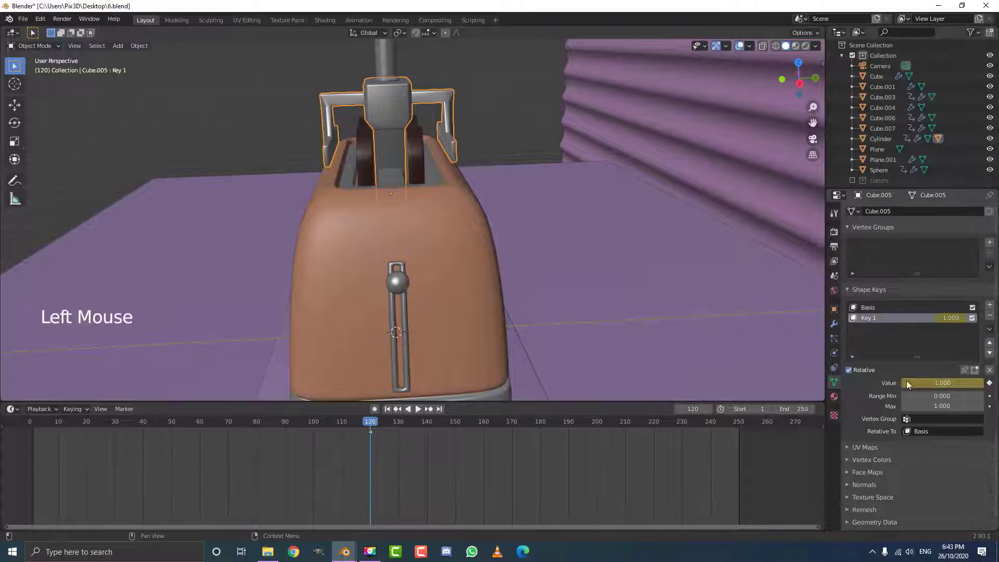
Set the Key 1 value to 0.000 at frame 125 and keyframe it to close the clamps on the toast
left_click_drag(369, 424, 385, 430)
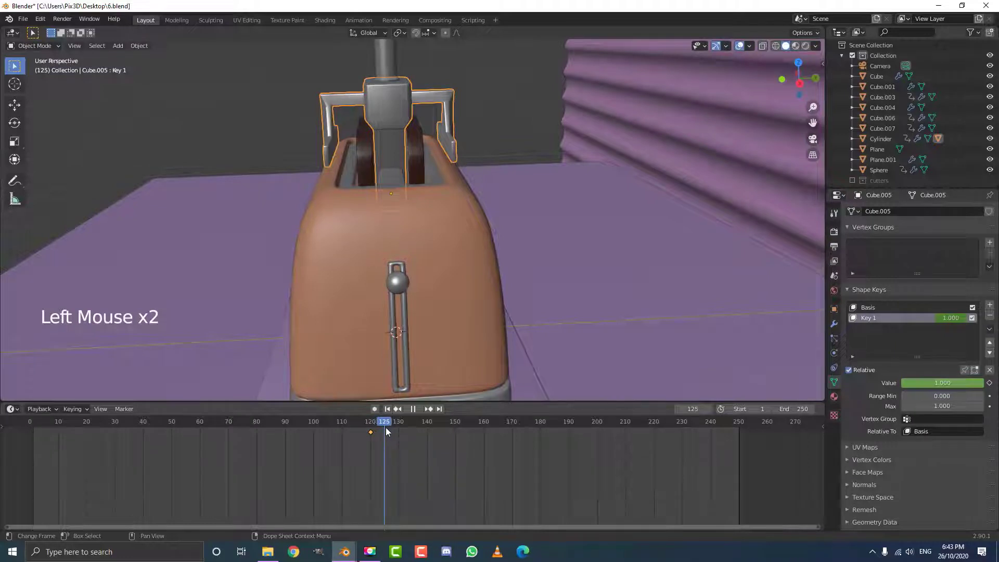
left_click_drag(973, 384, 905, 384)
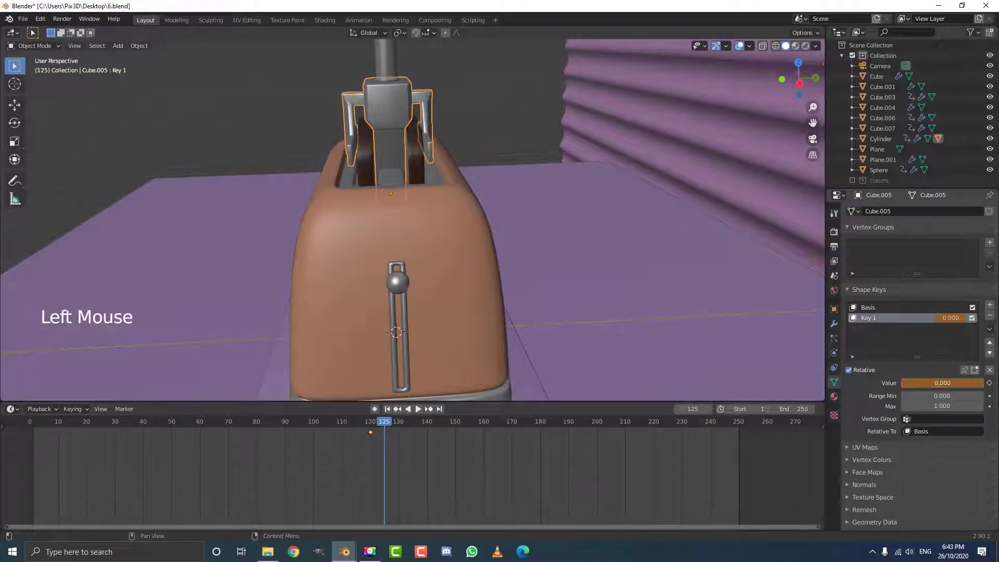
left_click(990, 383)
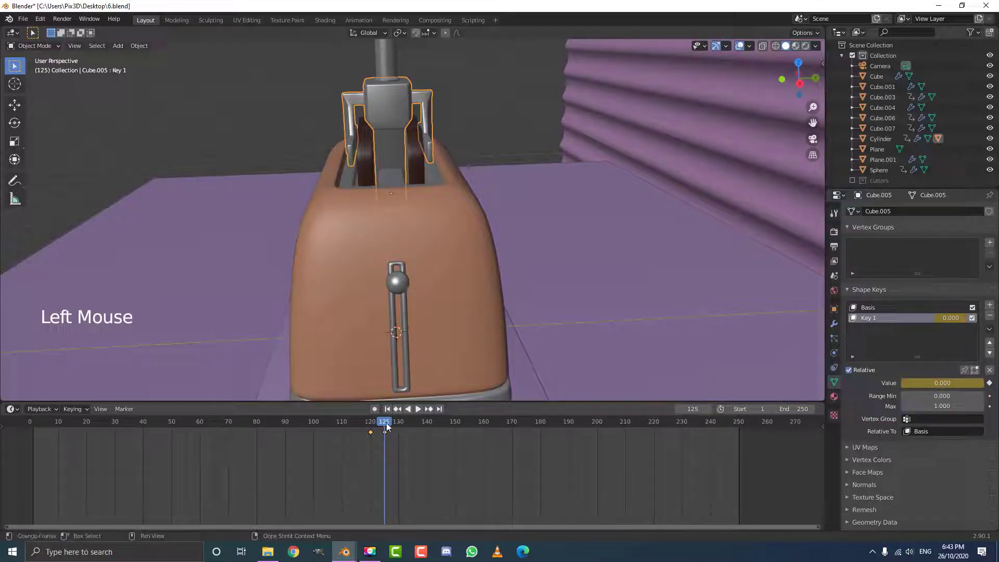
Review the clamps closing and the gripper rising, and keyframe the Key 1 value of 0.000 at frame 160
left_click(355, 423)
left_click_drag(364, 428, 432, 442)
scroll(401, 242, "down", 5)
middle_click_drag(401, 243, 437, 297)
left_click_drag(442, 428, 485, 441)
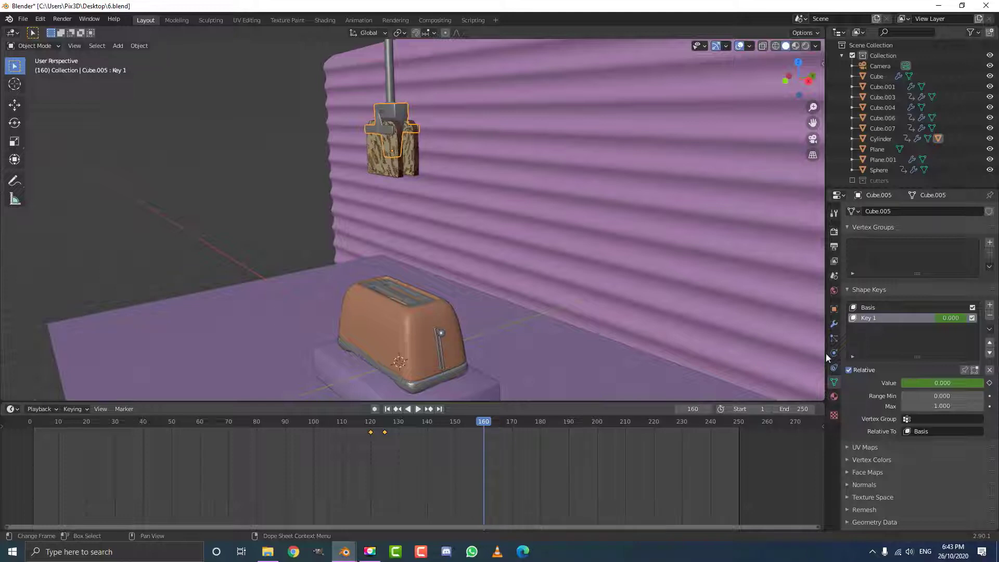
left_click(989, 383)
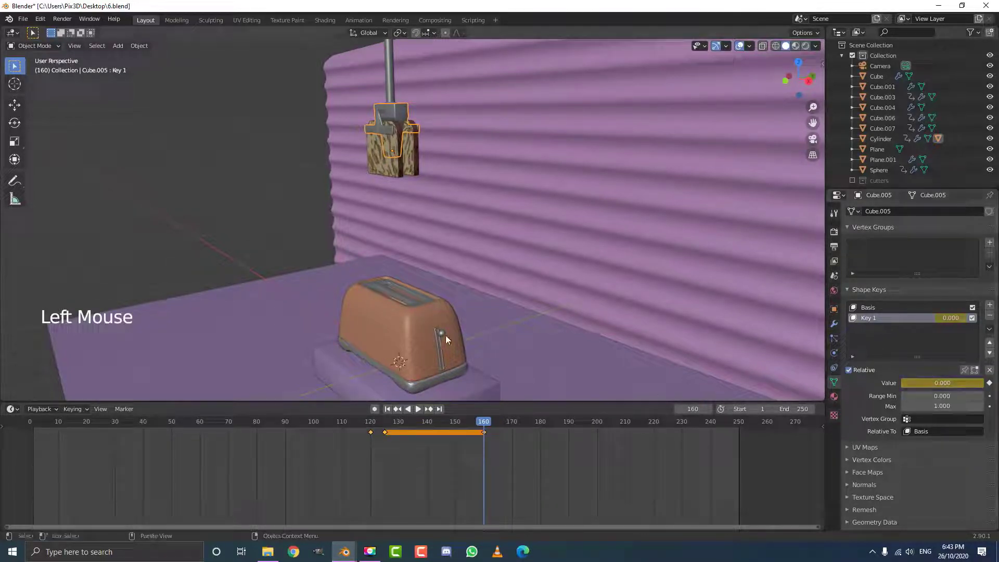
Keyframe the Key 1 value of 0.000 at frame 220, where the gripper lowers the bread into the toaster
left_click_drag(491, 423, 655, 451)
scroll(565, 343, "up", 1)
middle_click_drag(565, 343, 439, 232)
scroll(448, 202, "up", 5)
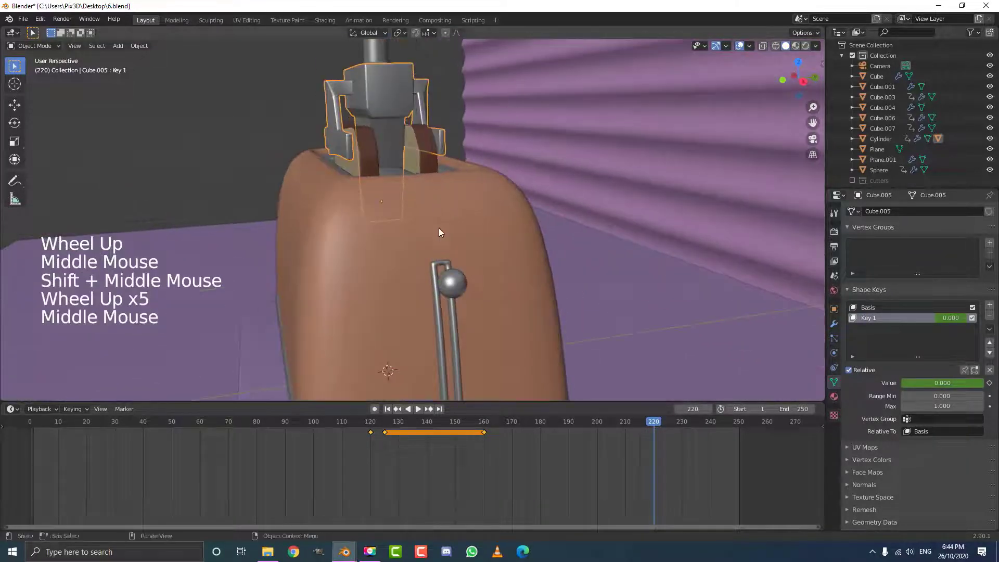
left_click(990, 384)
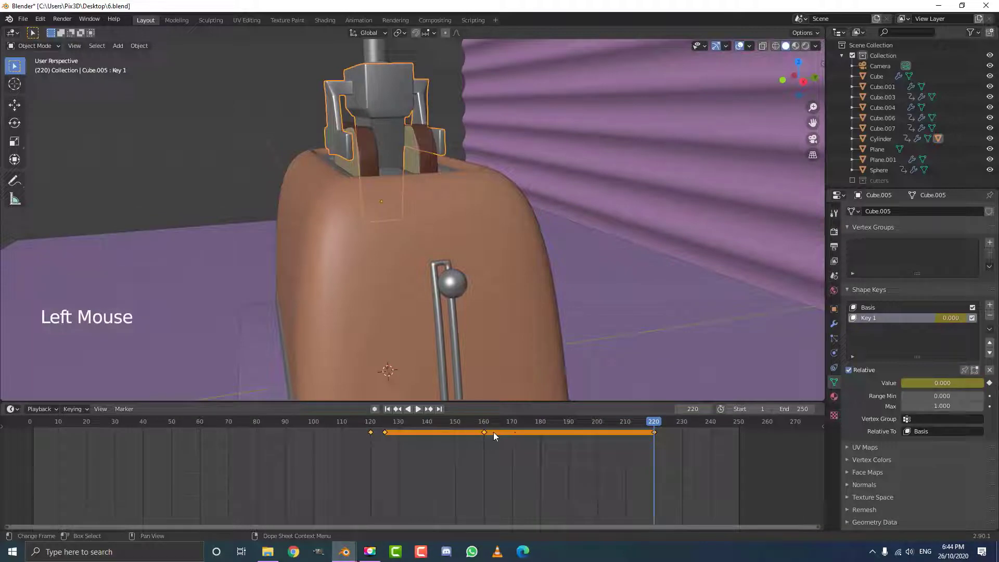
Set the Key 1 value to 1.000 at frame 225 and keyframe it to open the clamps
middle_click_drag(352, 207, 344, 204)
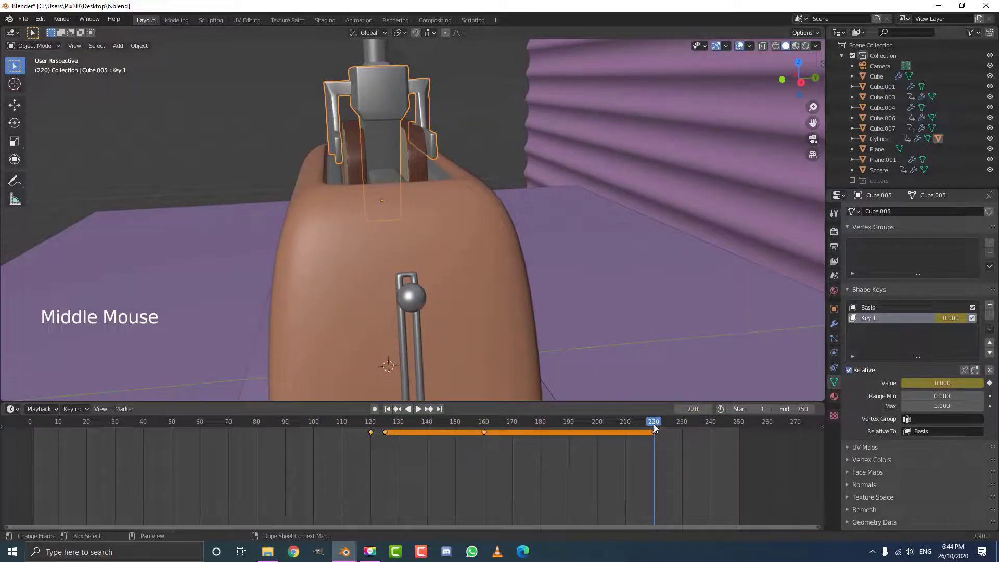
left_click_drag(654, 424, 668, 424)
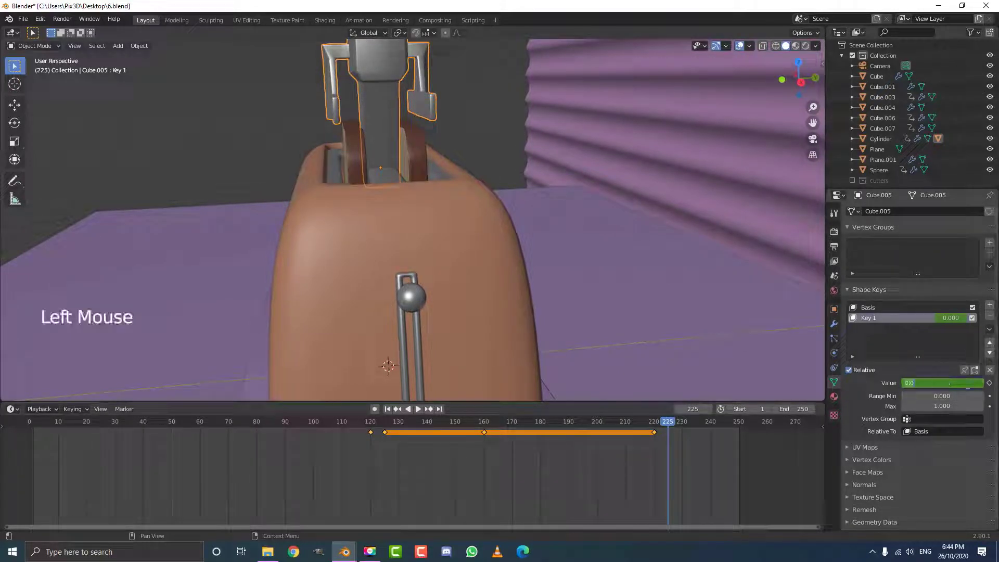
left_click_drag(931, 385, 994, 391)
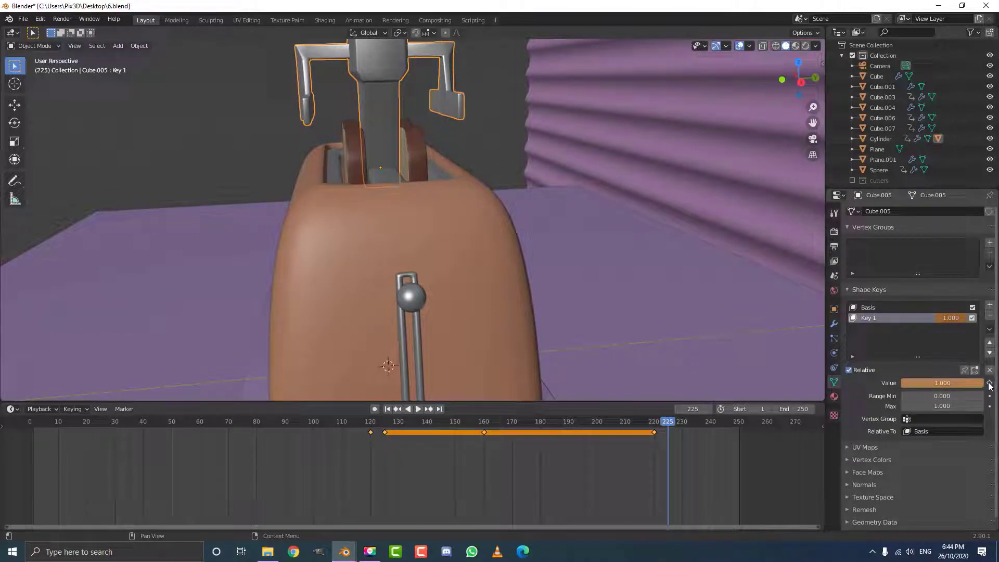
left_click(989, 383)
Play back the animation from about frame 217 through the loop in camera view and stop at frame 68
left_click(648, 424)
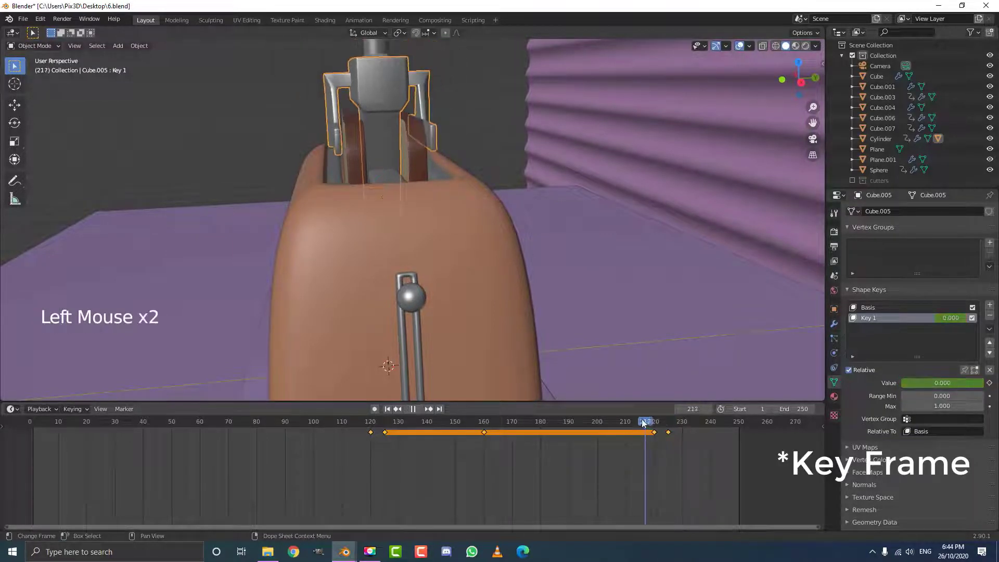
key("space")
scroll(467, 179, "down", 5)
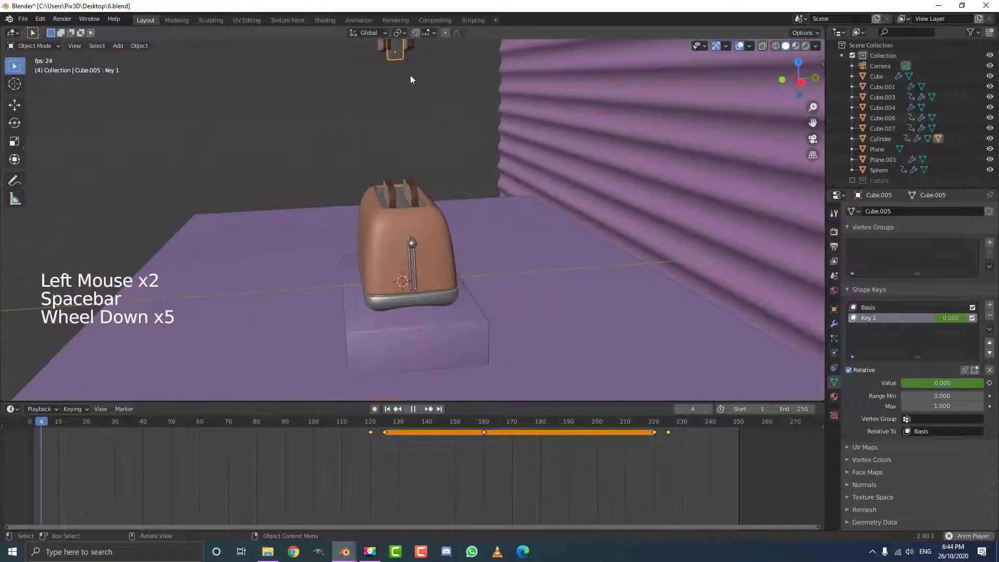
key("KP_0")
key("alt+a")
scroll(435, 156, "up", 1)
scroll(442, 167, "down", 4)
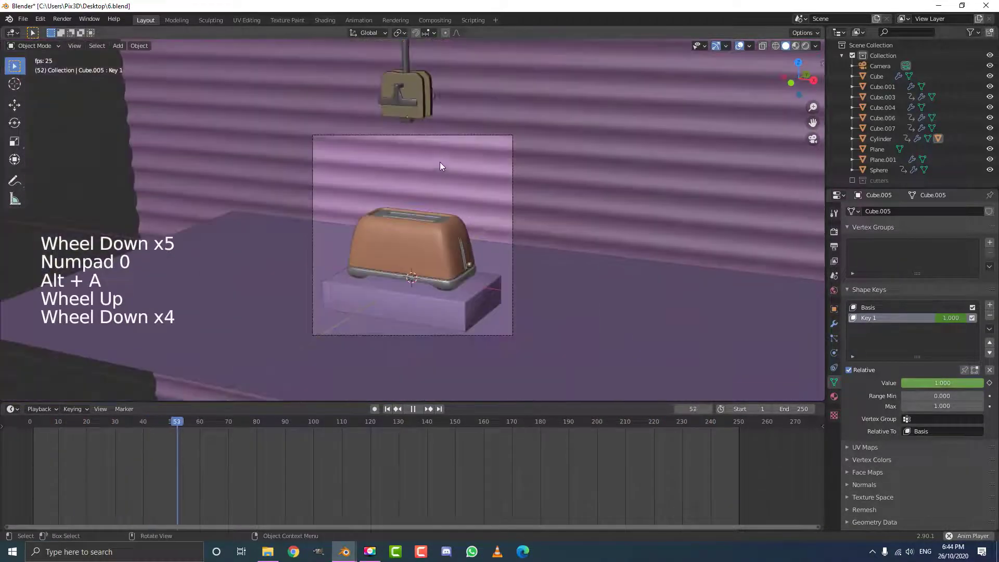
scroll(449, 178, "up", 2)
key("space")
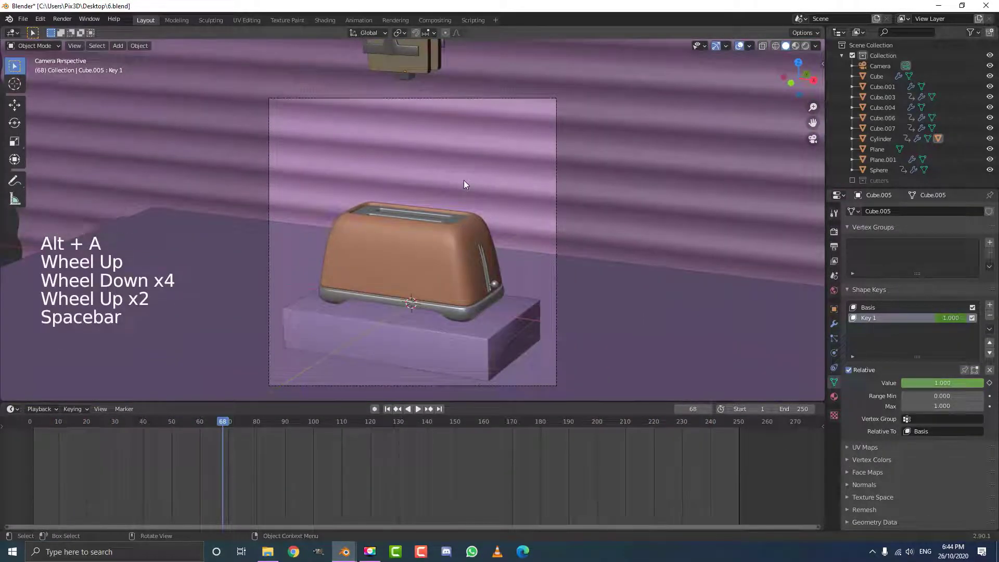
Reduce the timeline's height to give the 3D viewport more room for the camera view of the toaster
scroll(464, 180, "up", 1)
middle_click_drag(464, 206, 502, 198, "shift")
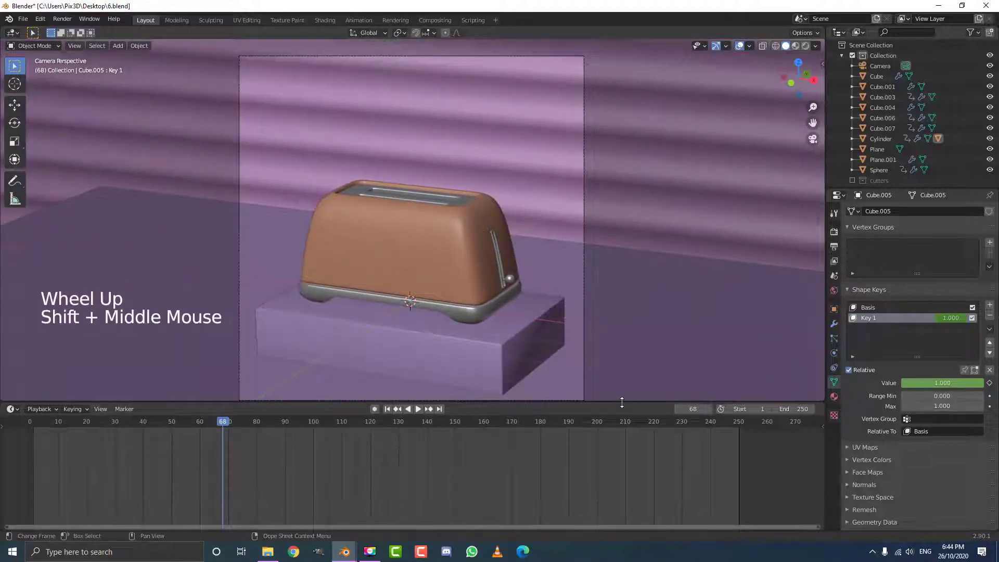
left_click_drag(440, 401, 439, 460)
Play the animation from frame 0 in camera view and review the whole toaster, toast and gripper loop
left_click(219, 486)
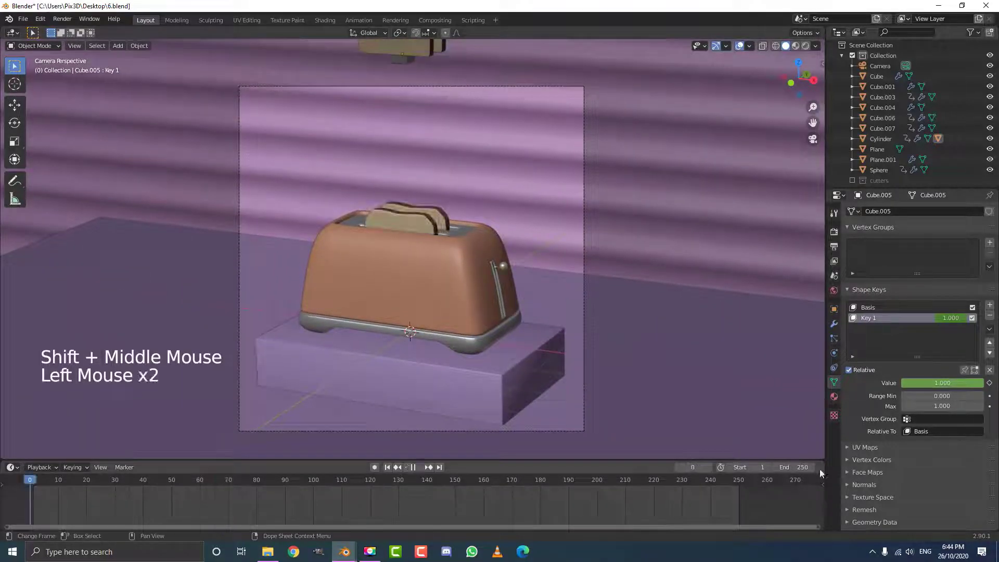
key("space")
scroll(657, 298, "up", 1)
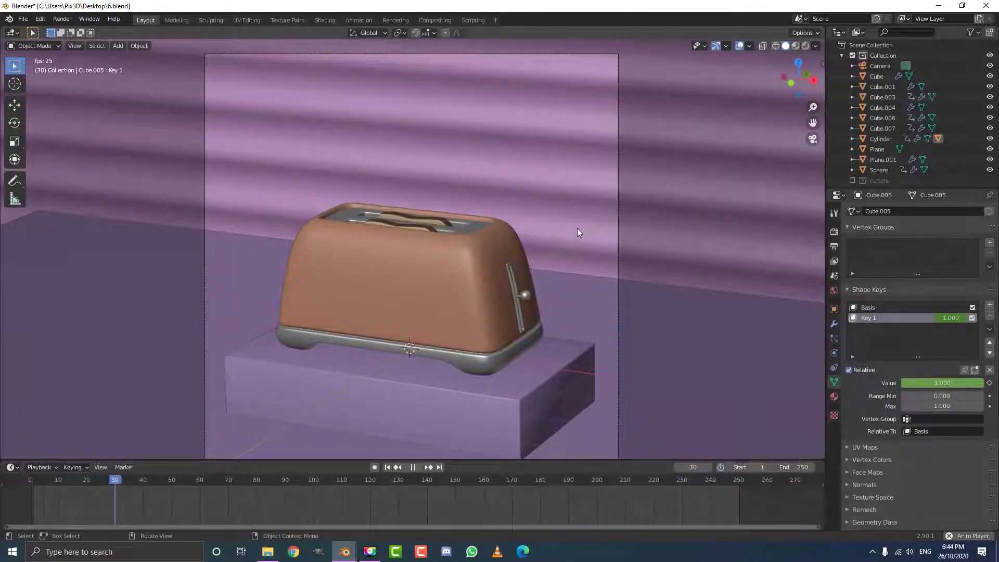
scroll(588, 232, "down", 1)
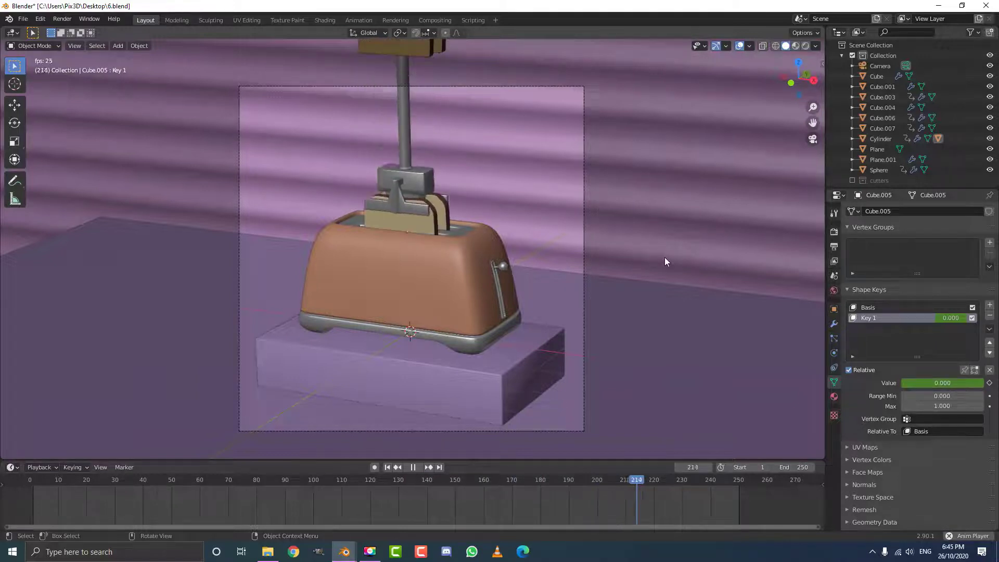
scroll(481, 257, "down", 2)
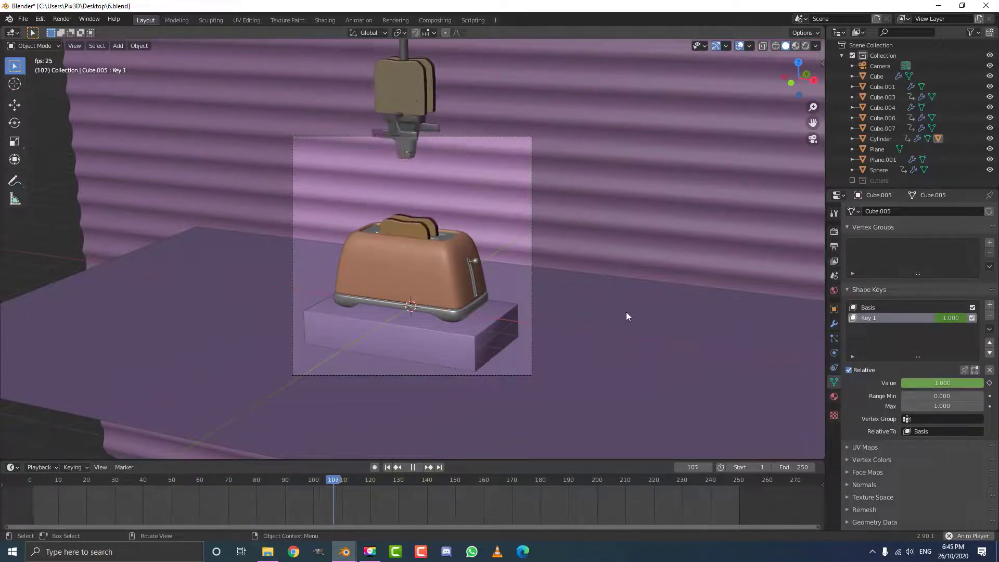
scroll(626, 311, "up", 2)
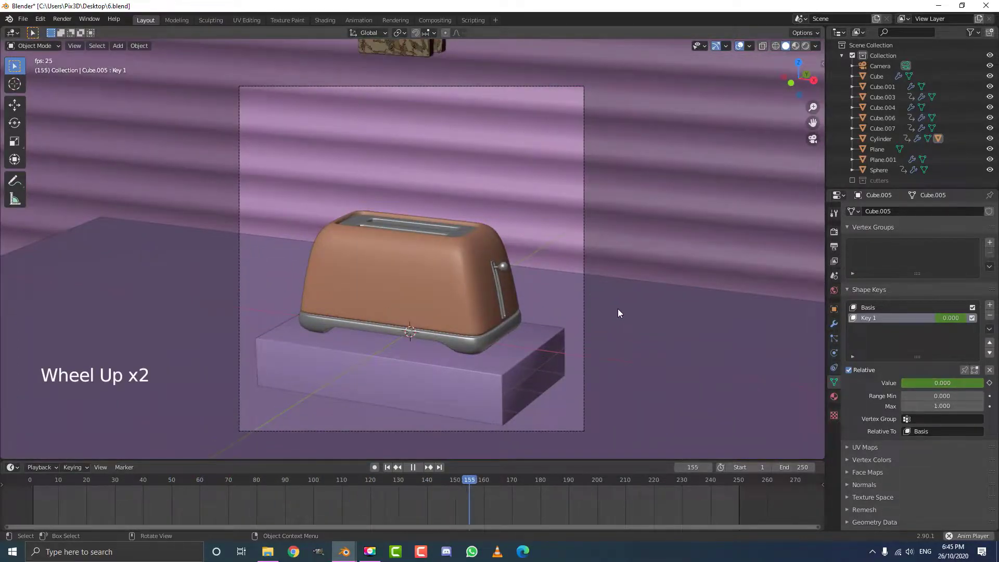